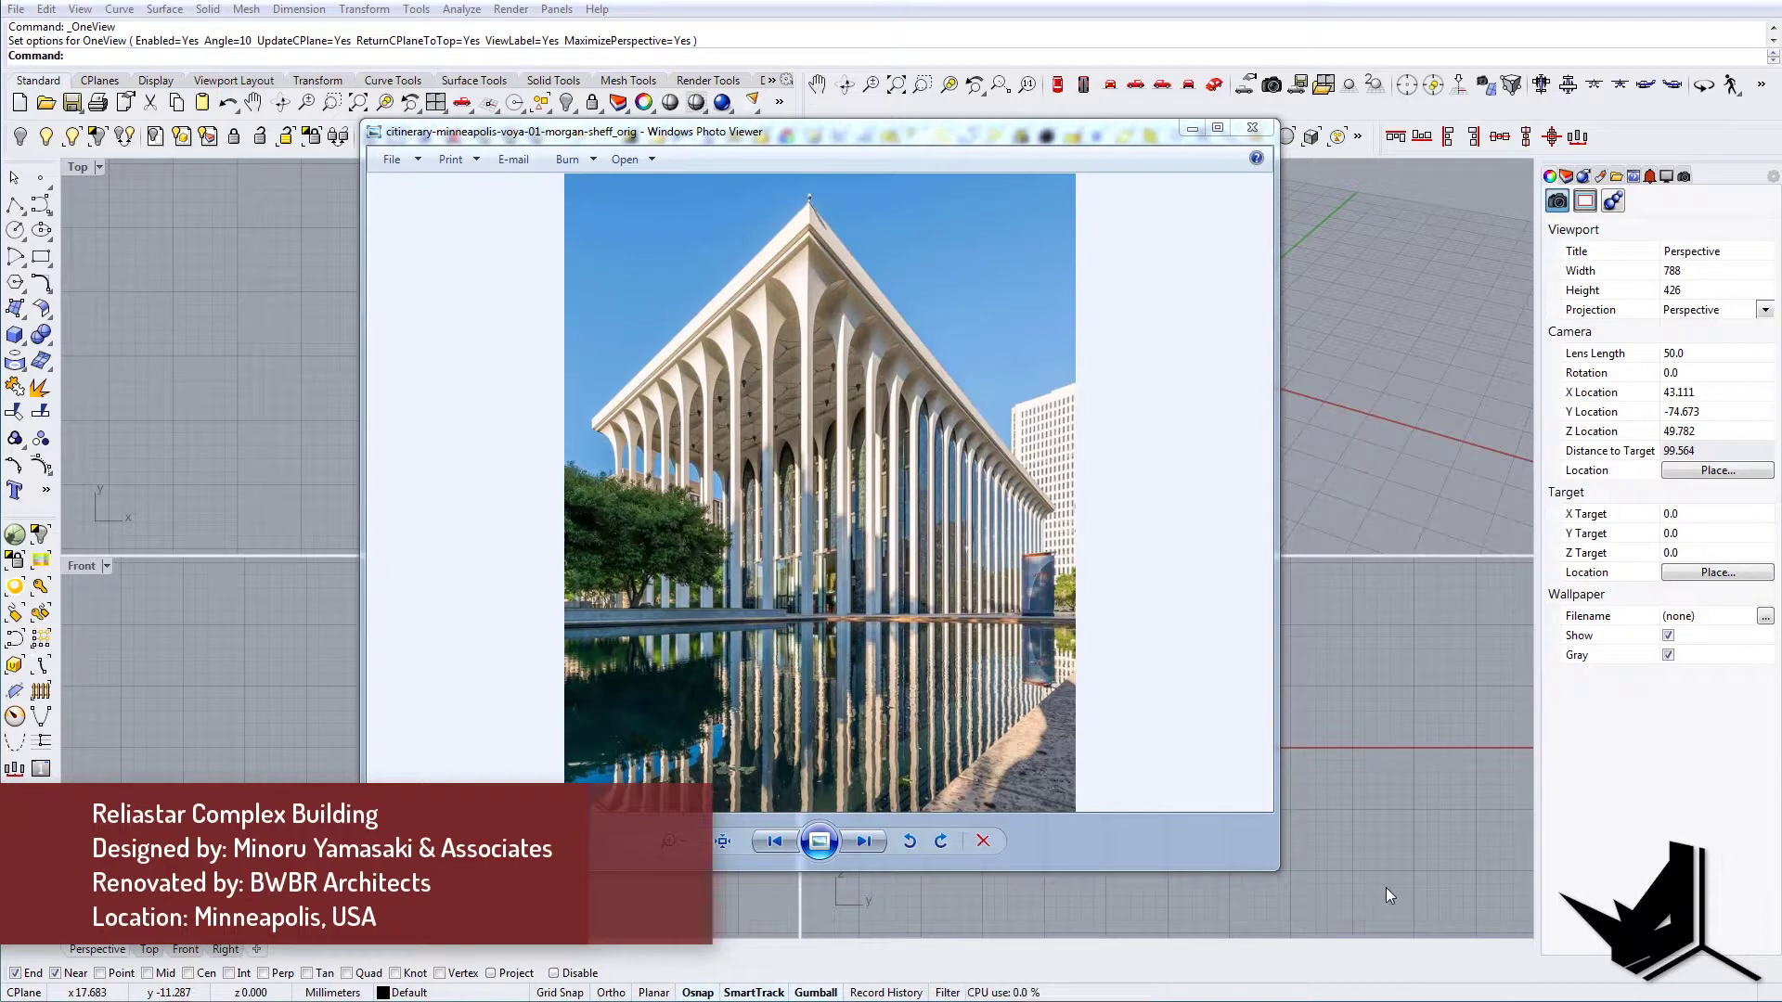
# Browse through the reference photos of the Reliastar building to examine its facade, columns and roof from different angles
pyautogui.click(863, 841)
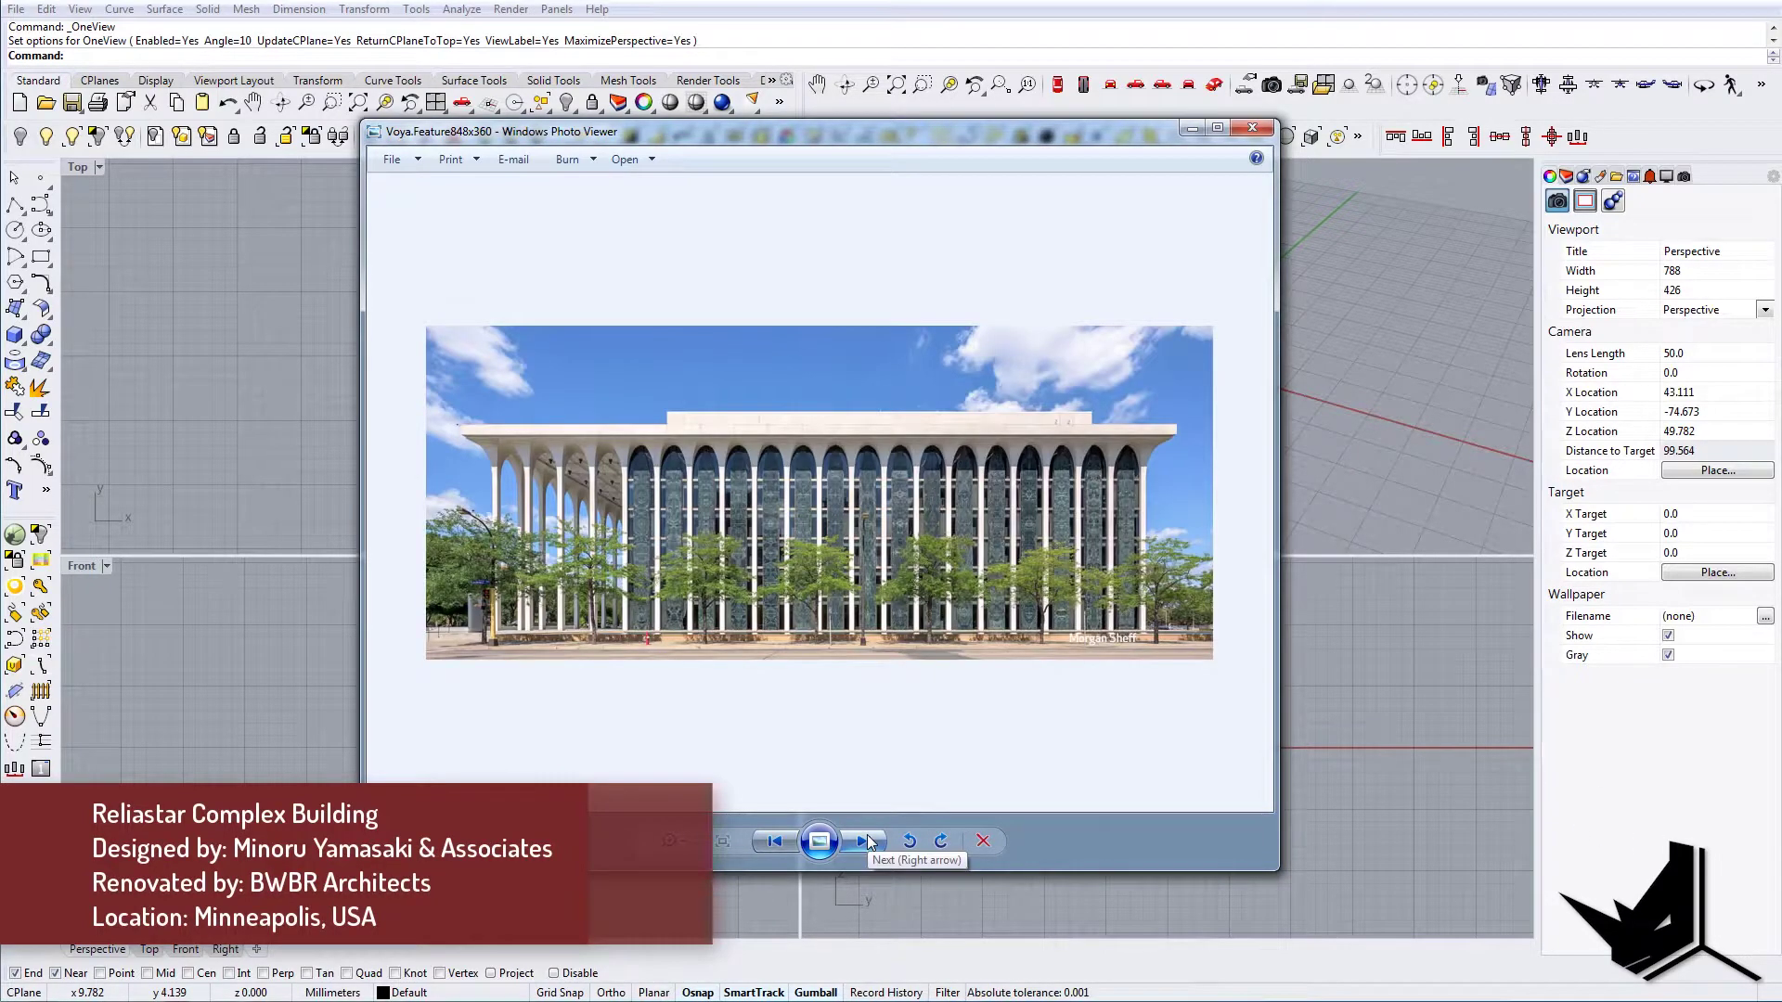
pyautogui.click(865, 841)
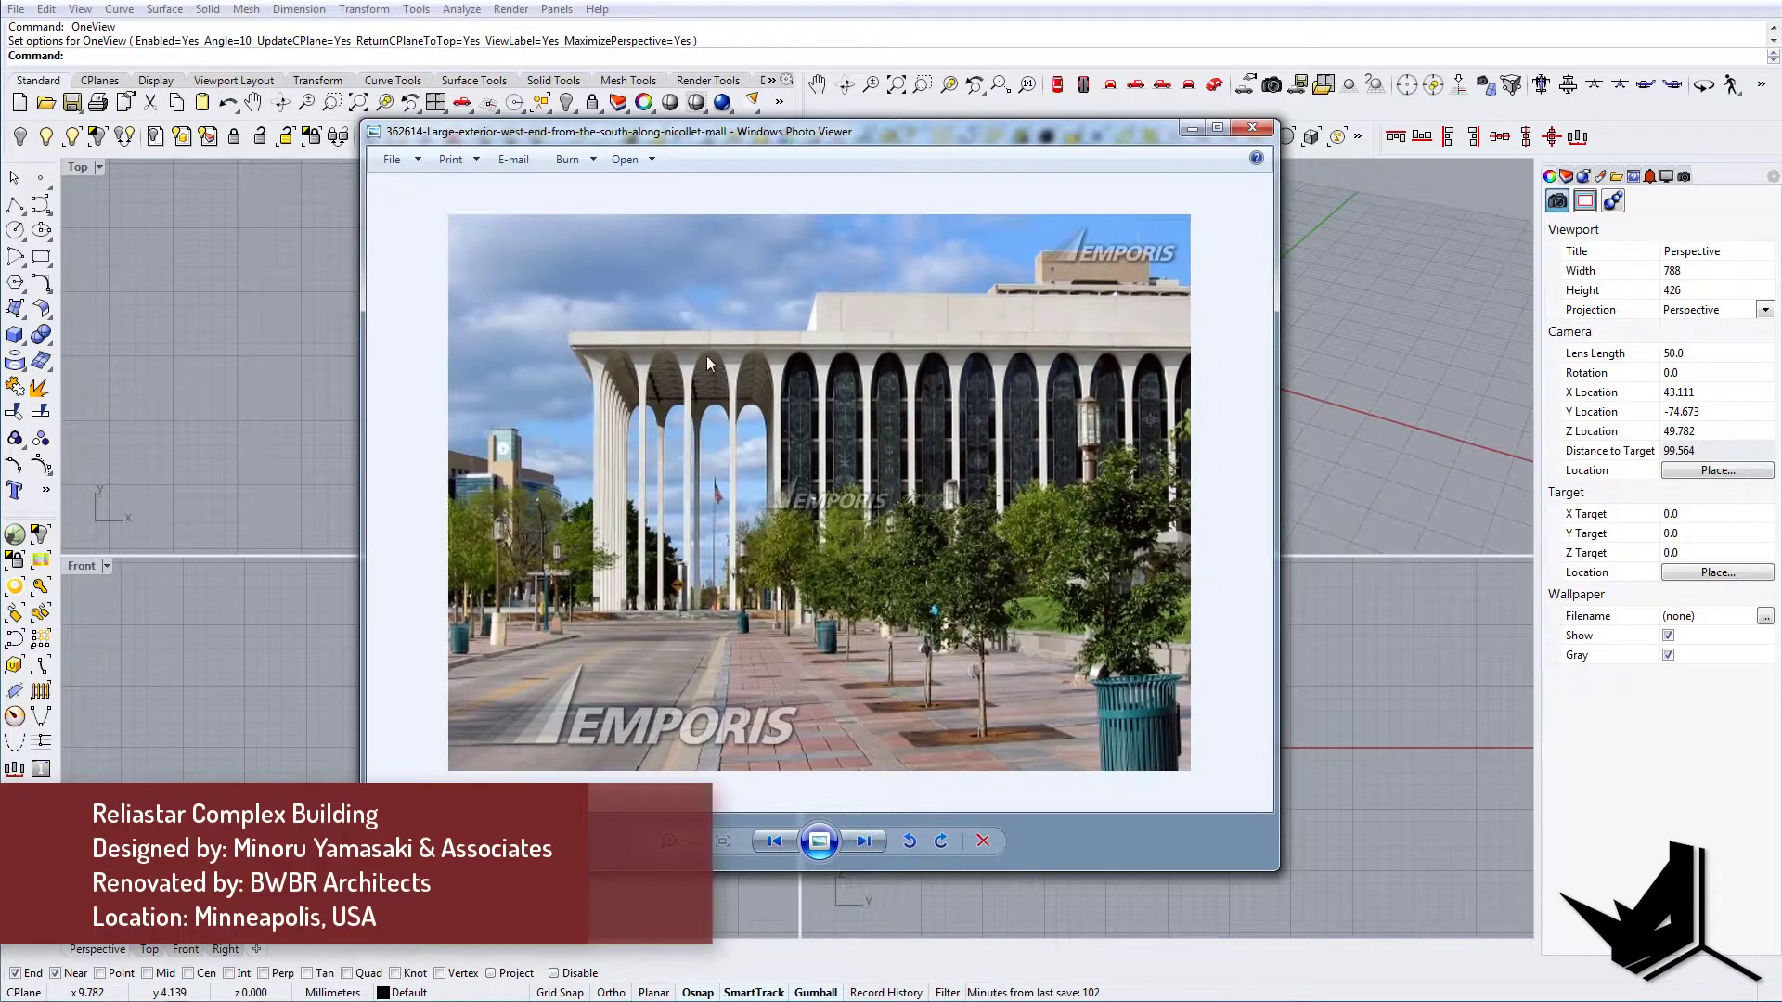
pyautogui.click(876, 846)
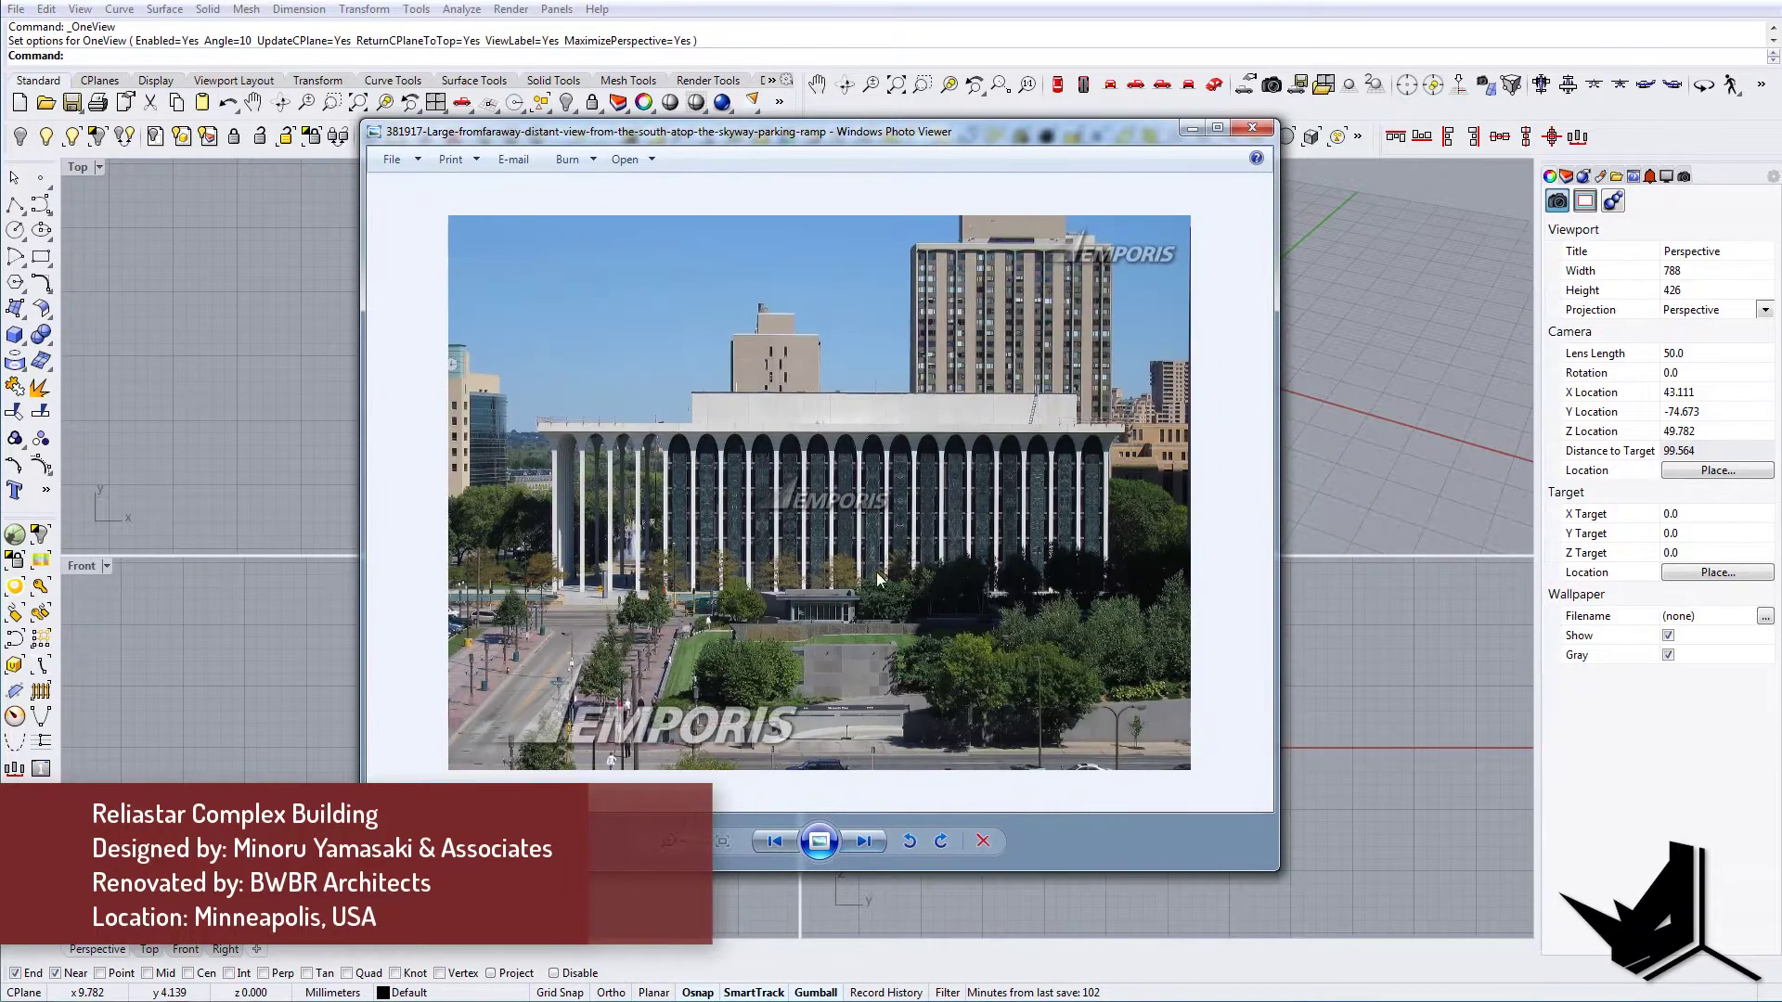
pyautogui.click(864, 841)
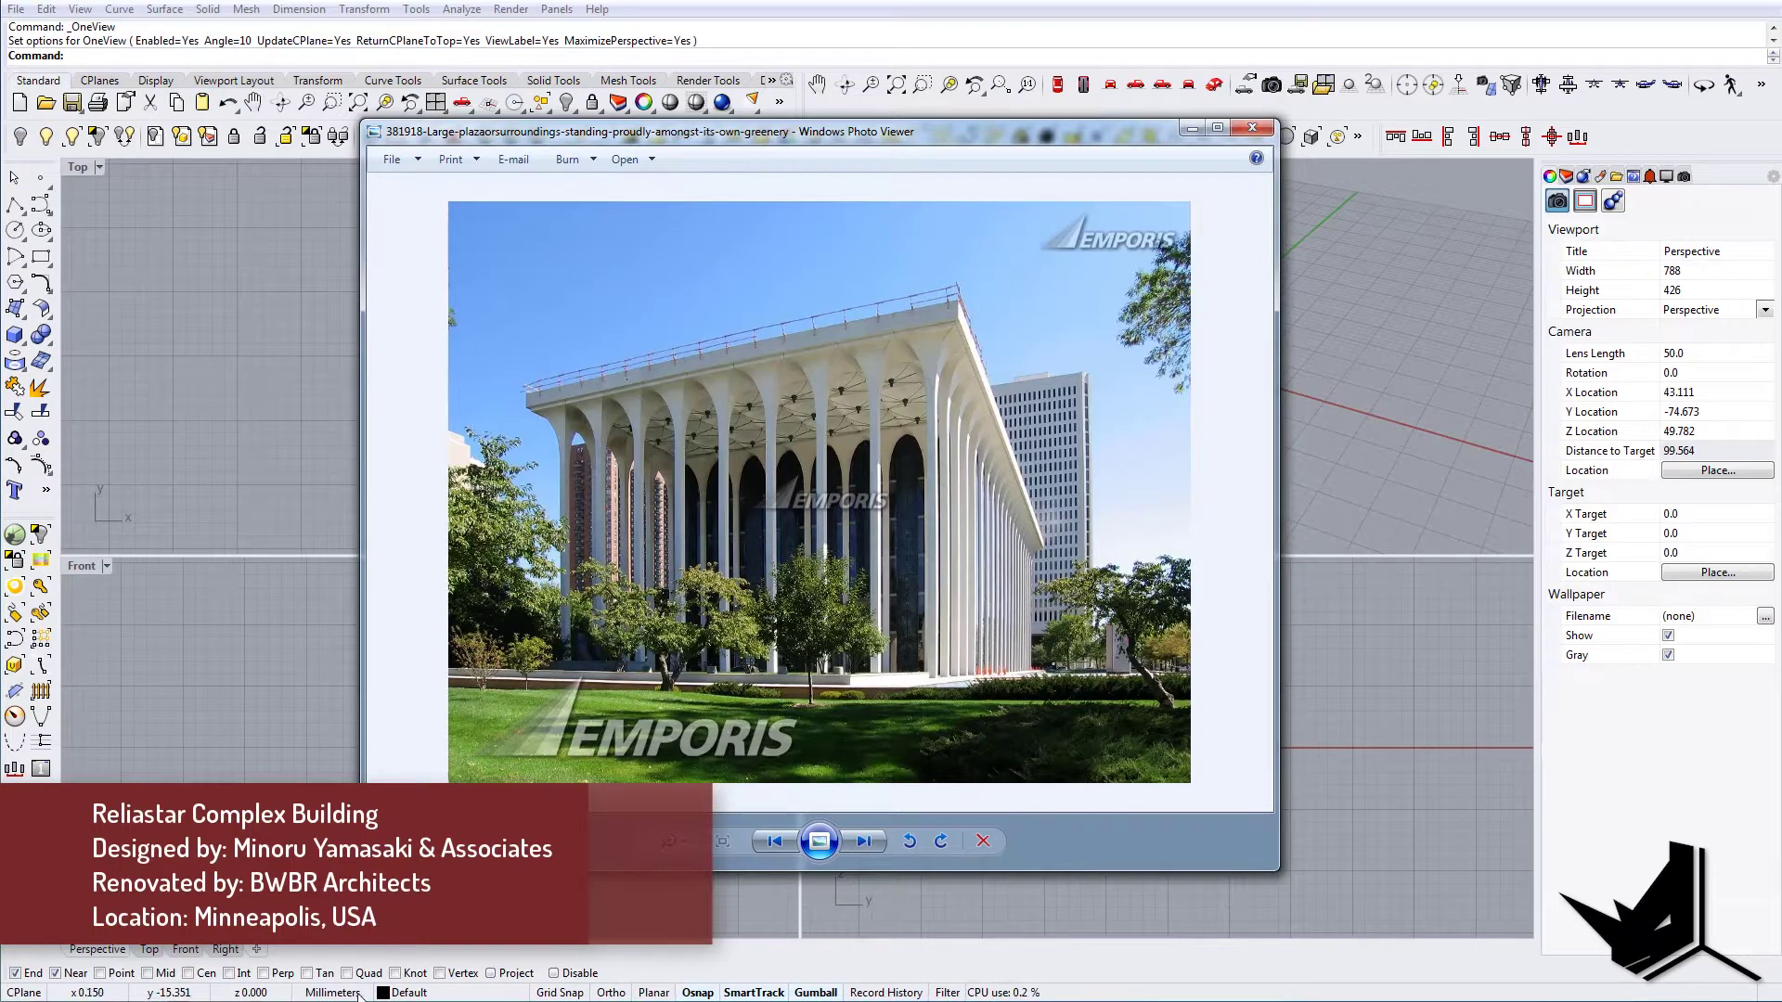
pyautogui.click(863, 841)
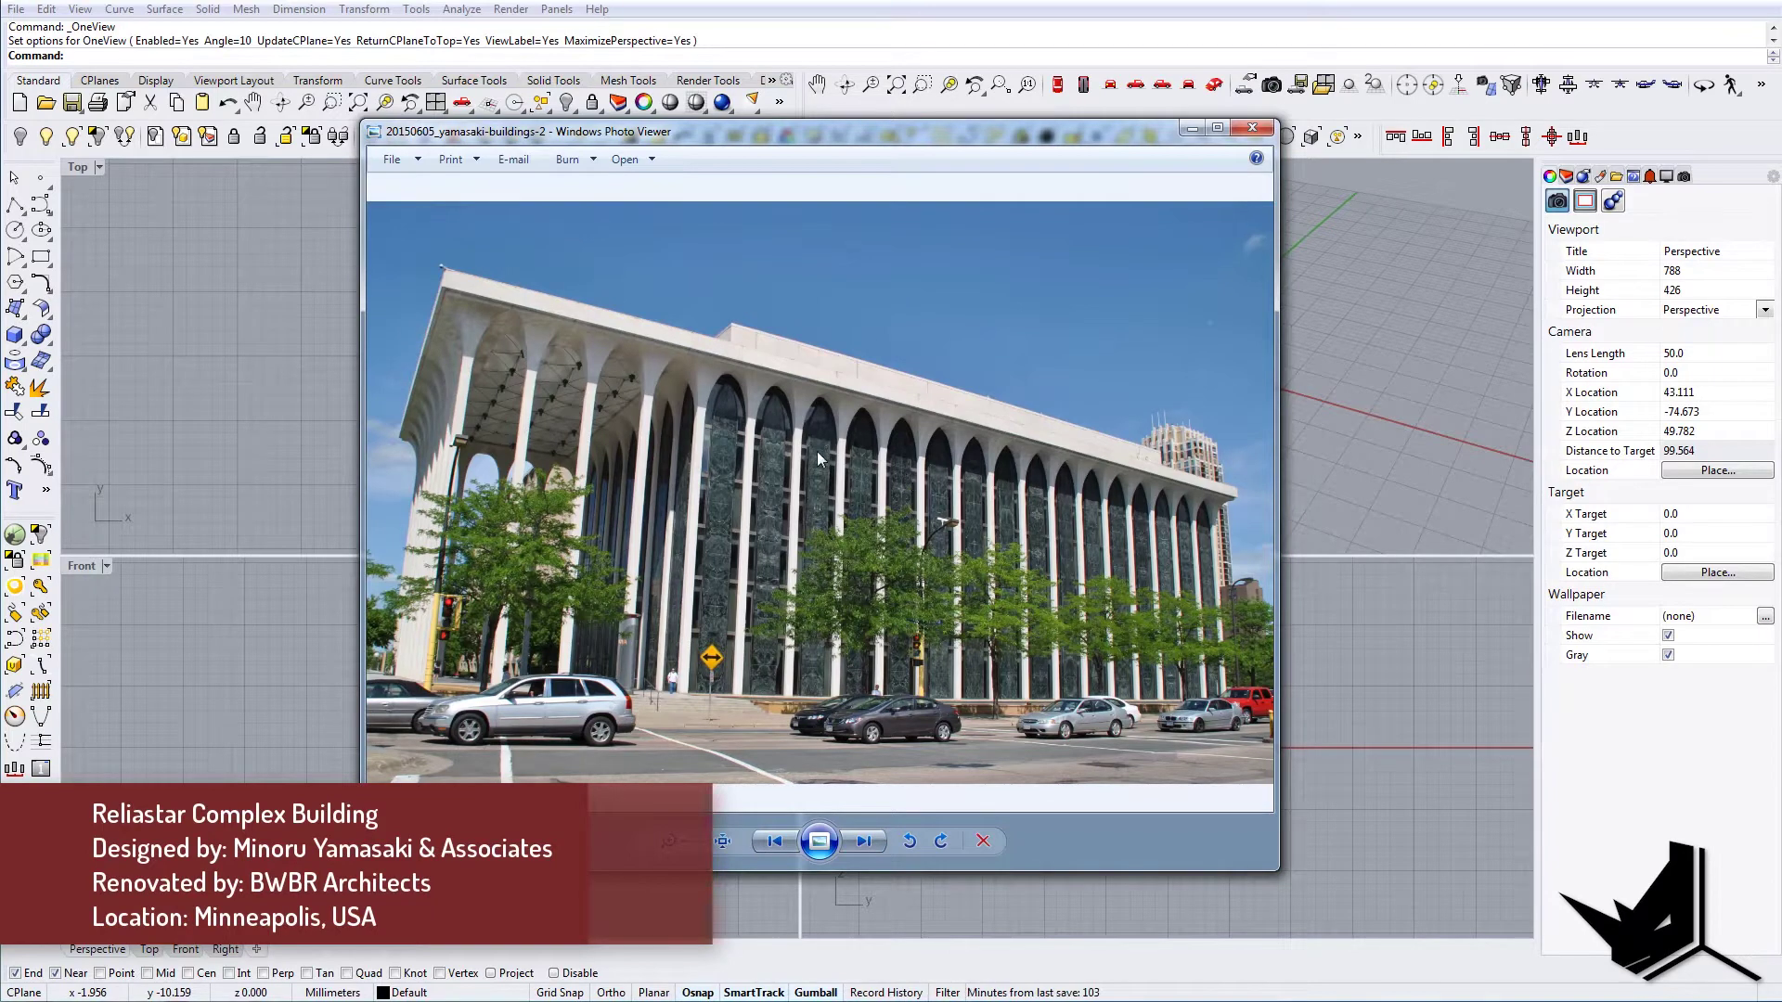
pyautogui.click(867, 842)
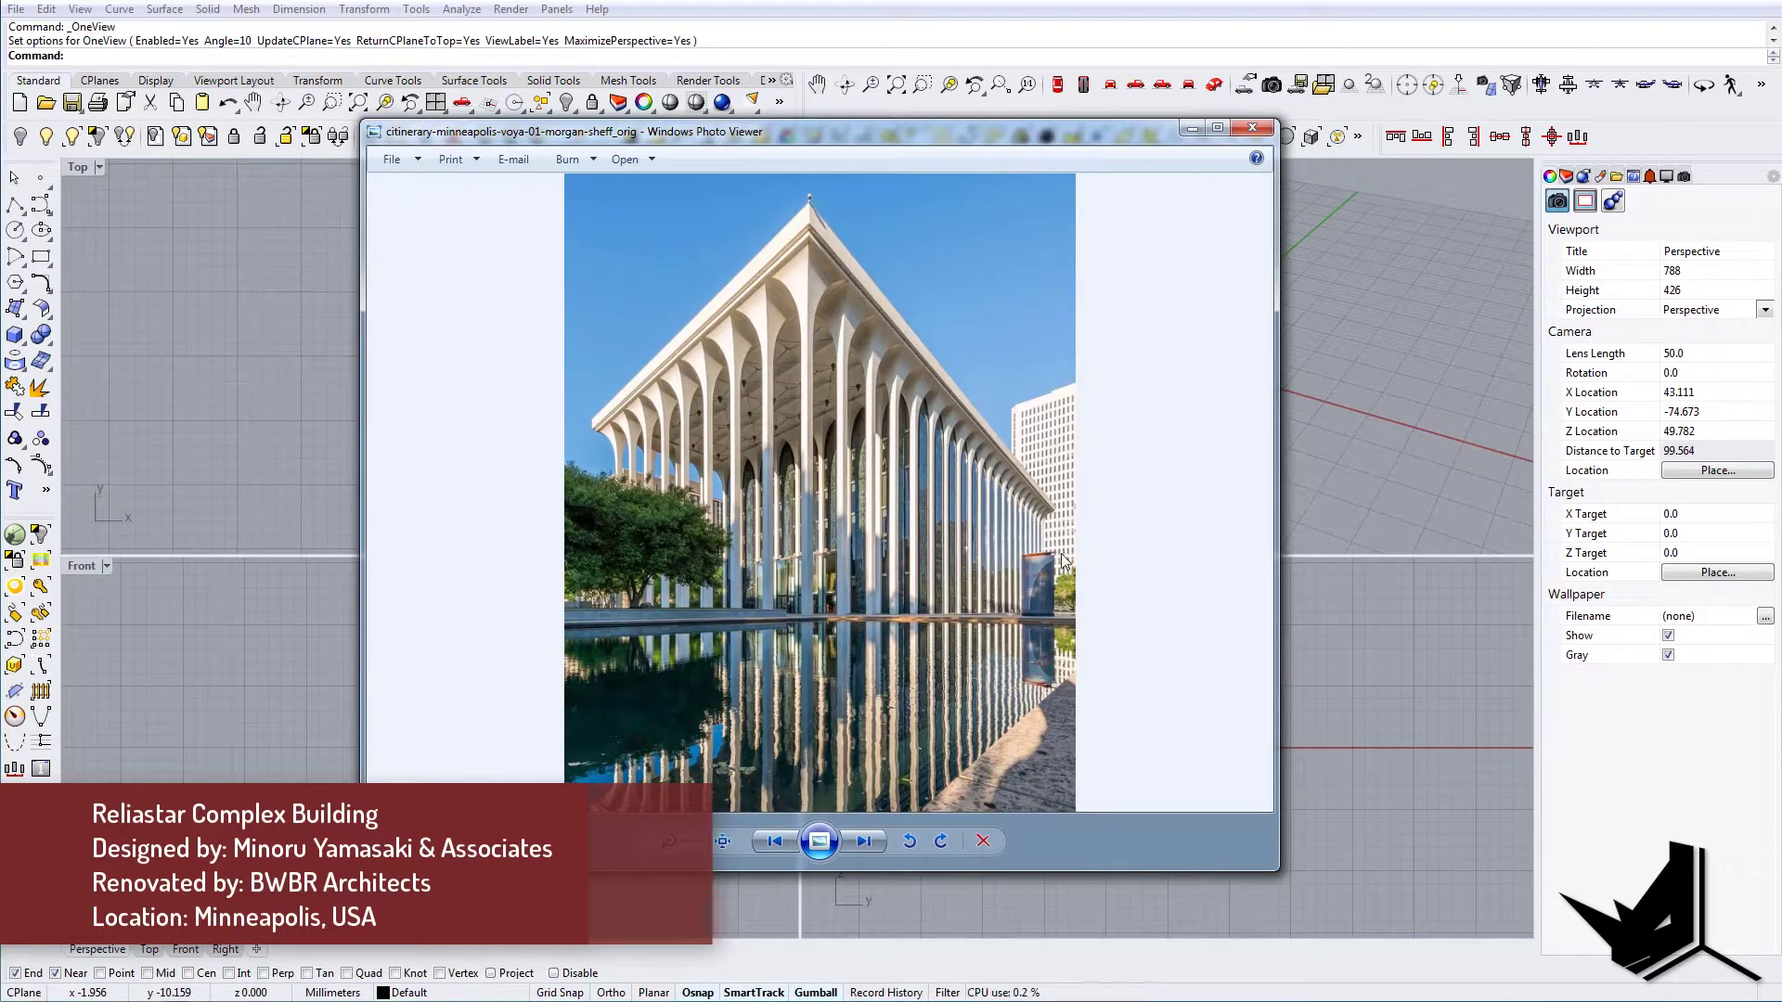
# Move the photo viewer out of the way and place the frontal facade photo as a picture in the Top viewport
pyautogui.moveTo(820, 134); pyautogui.dragTo(1781, 594)
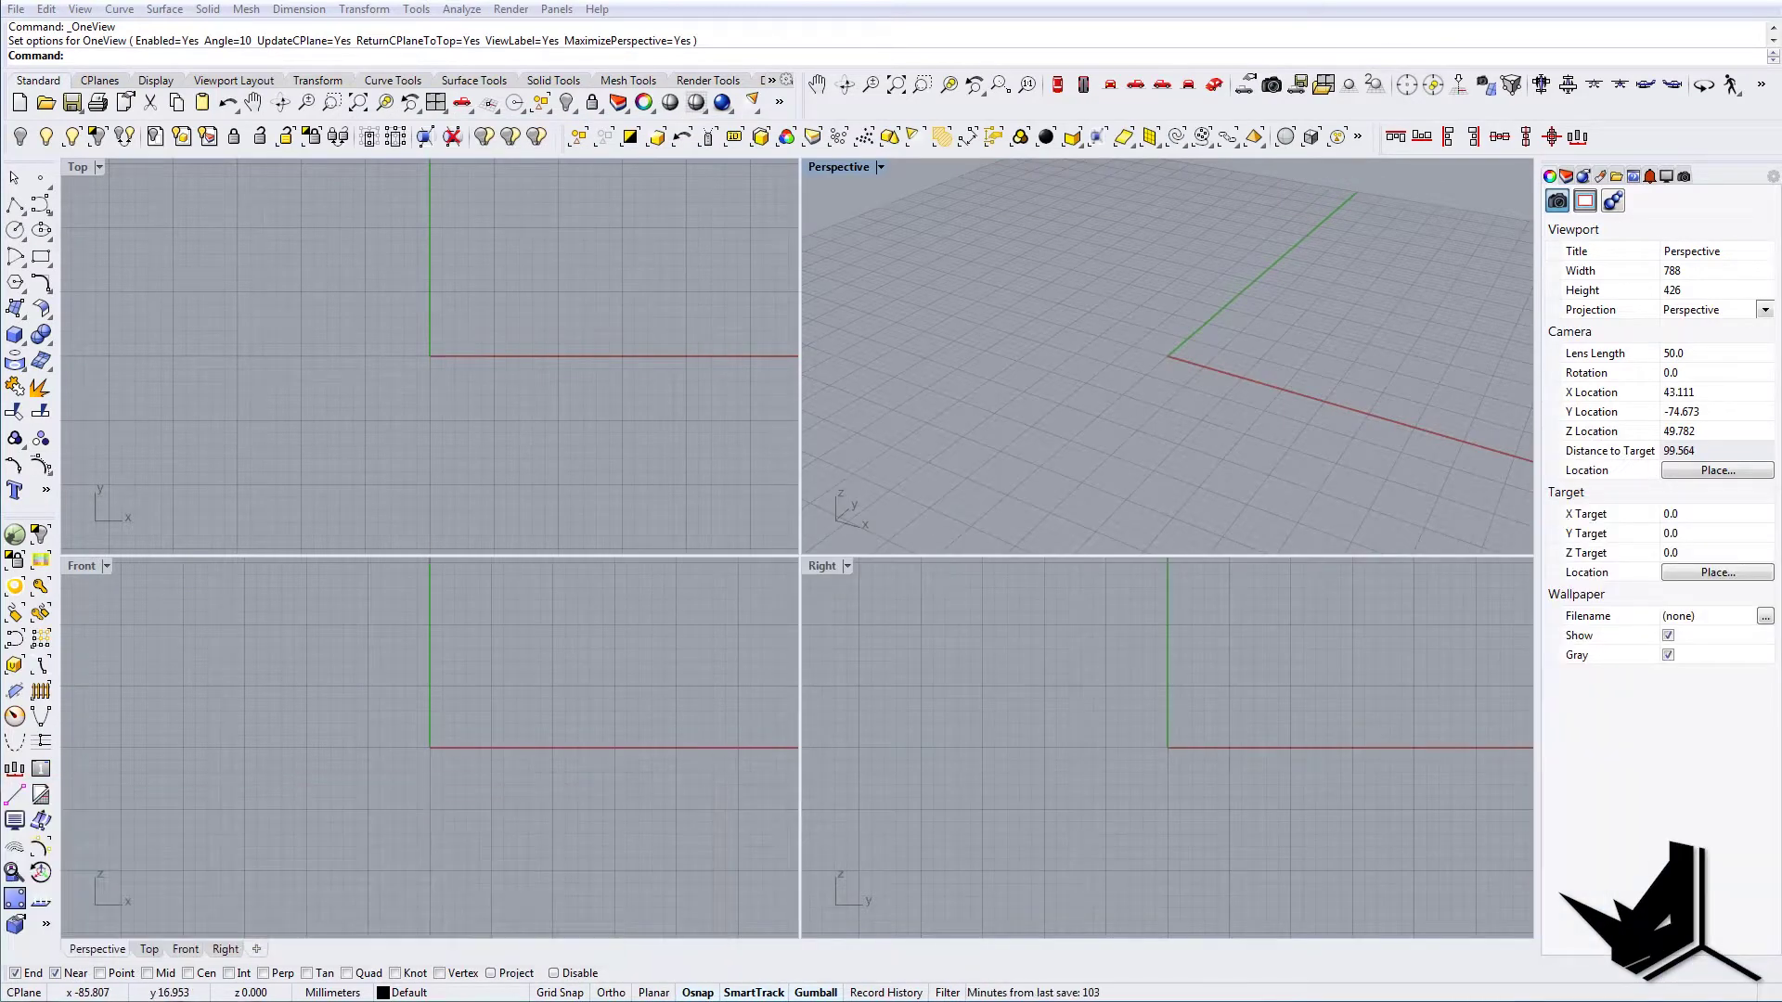
pyautogui.moveTo(1781, 650); pyautogui.dragTo(389, 365)
pyautogui.click(858, 561)
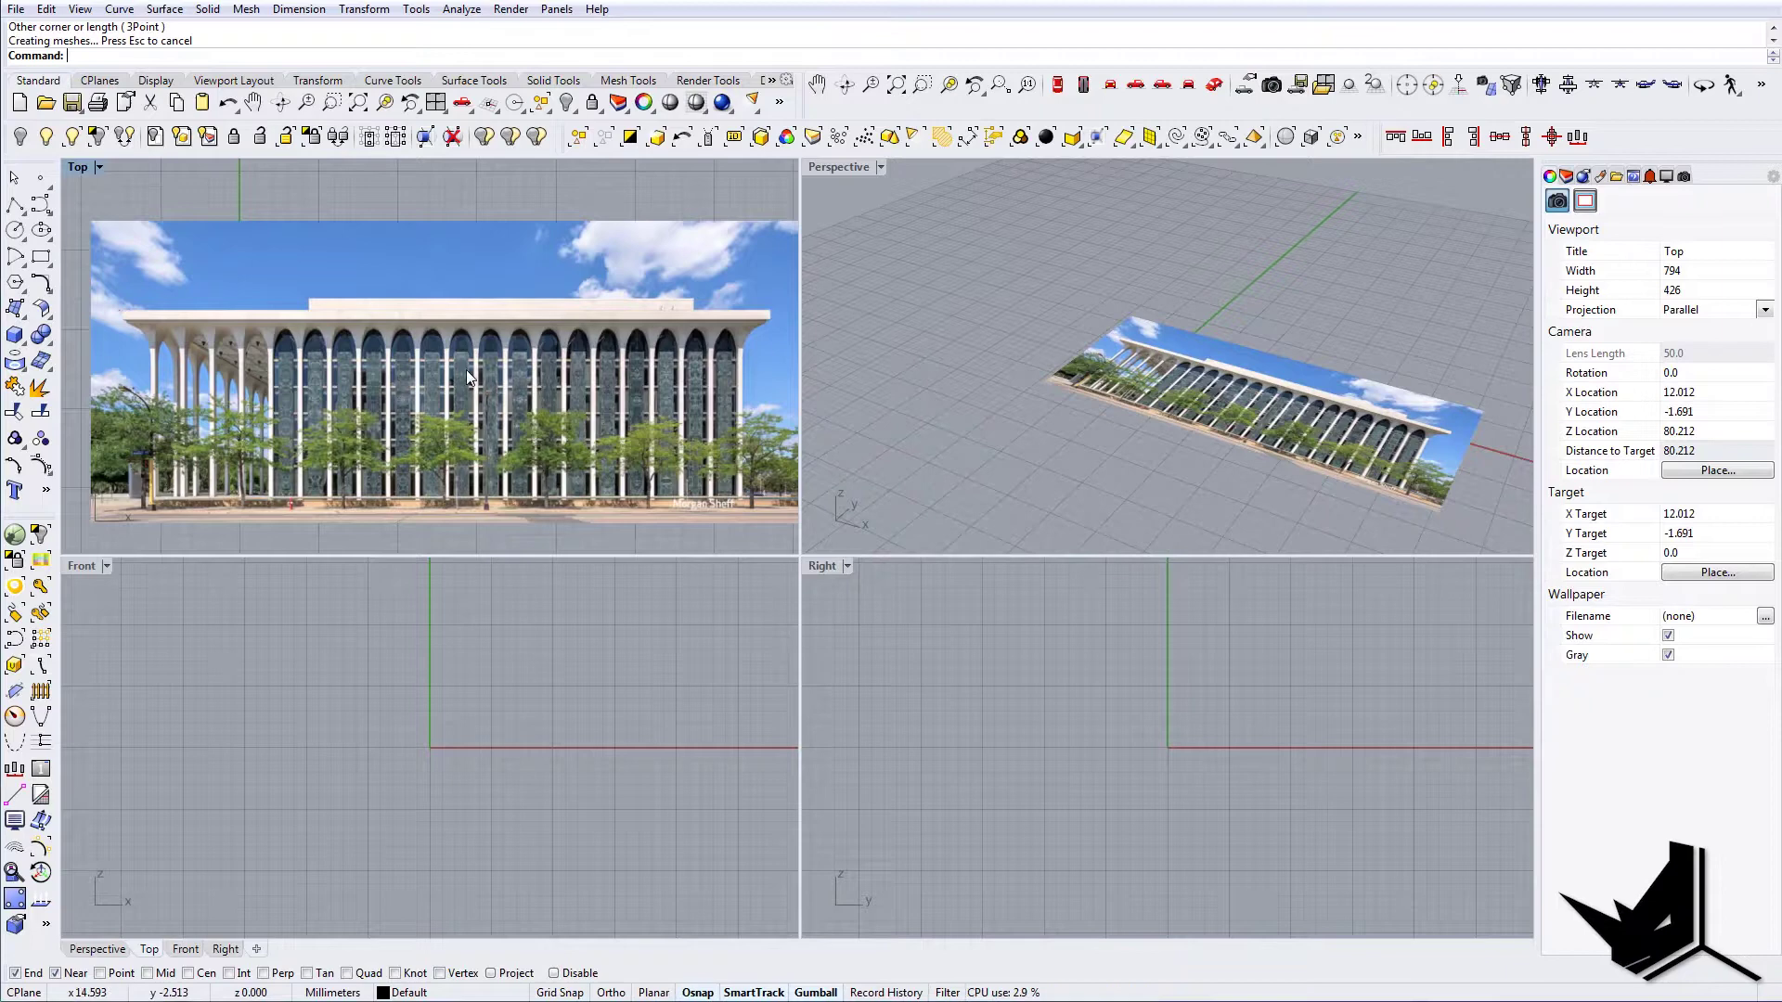
# Scale the facade picture up uniformly about its centre in the Top viewport
pyautogui.scroll(-2, 466, 371)
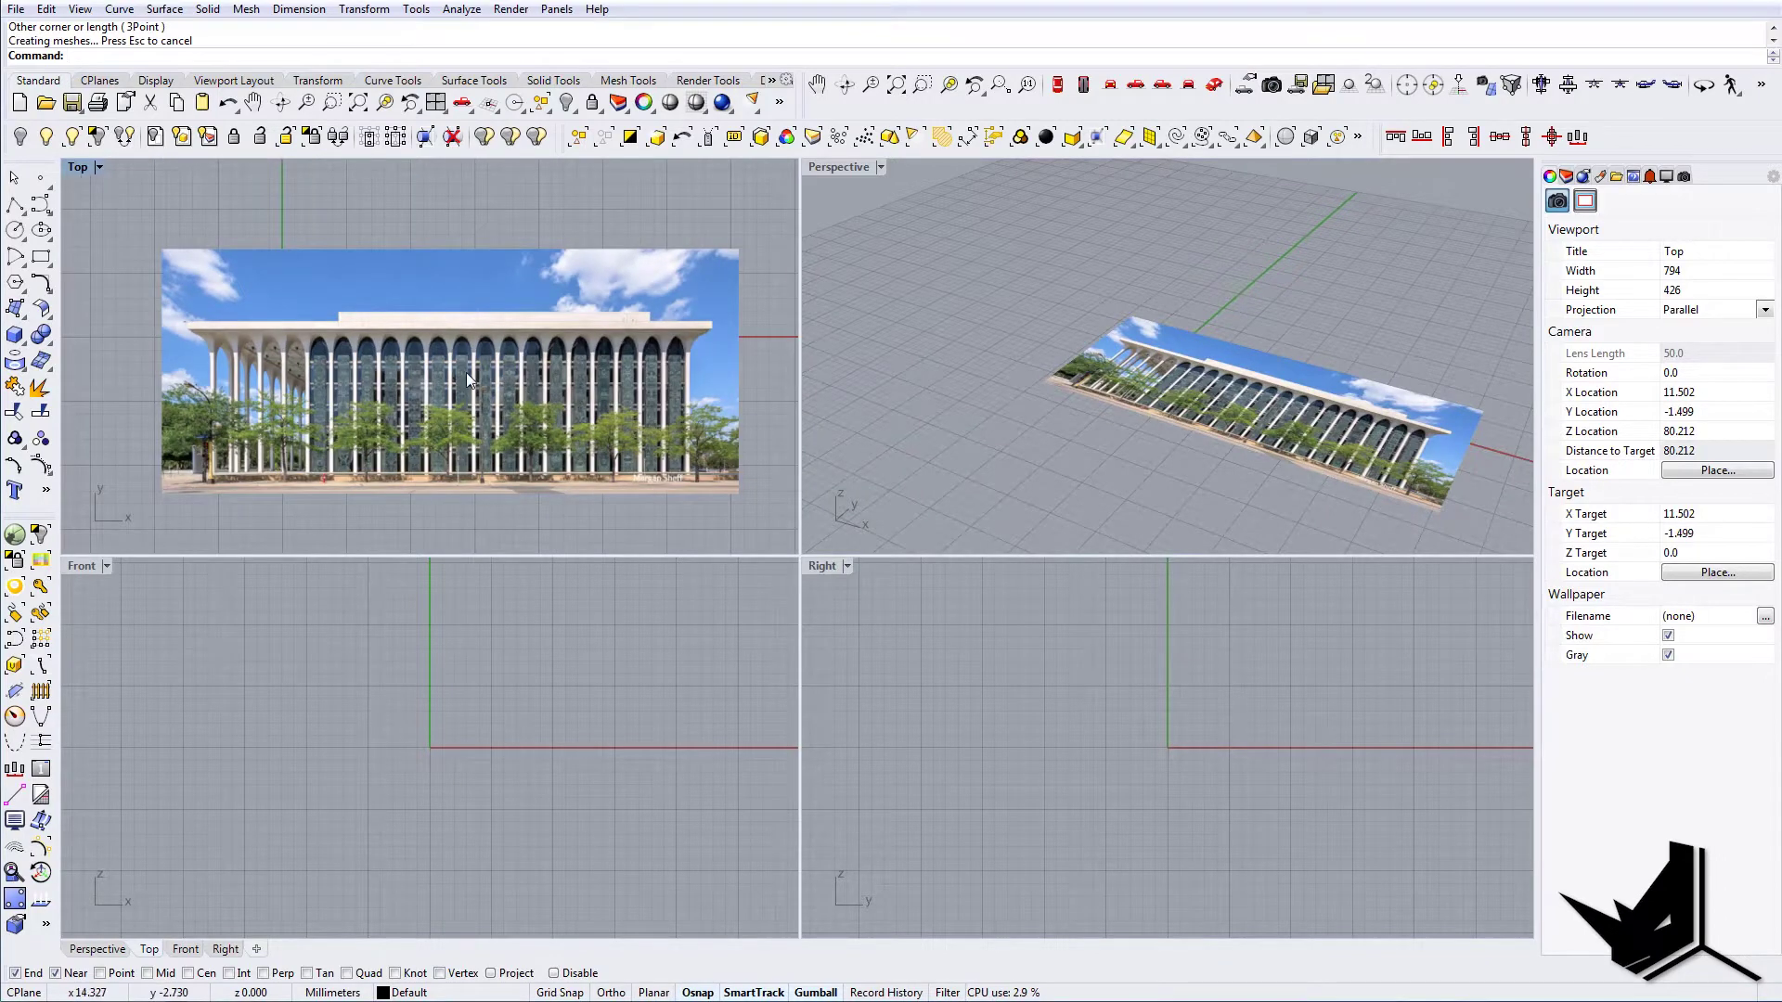
pyautogui.scroll(-2, 654, 388)
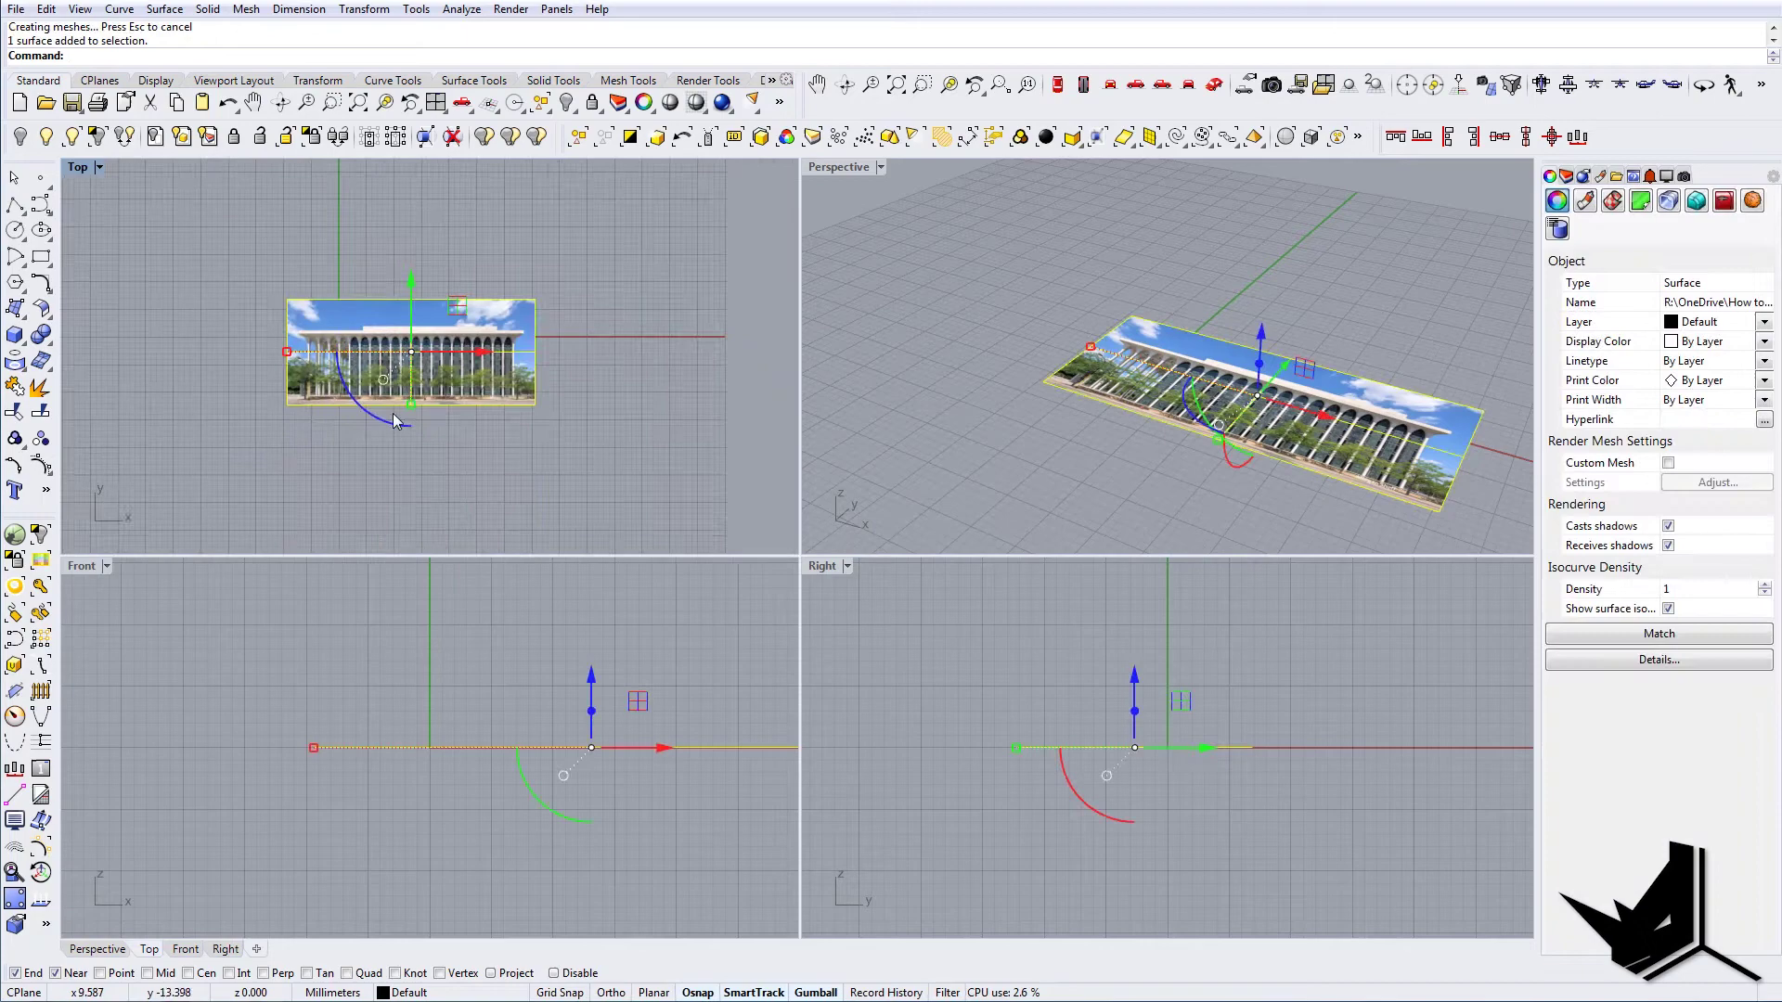
pyautogui.keyDown('shift'); pyautogui.moveTo(410, 405); pyautogui.dragTo(409, 482); pyautogui.keyUp('shift')
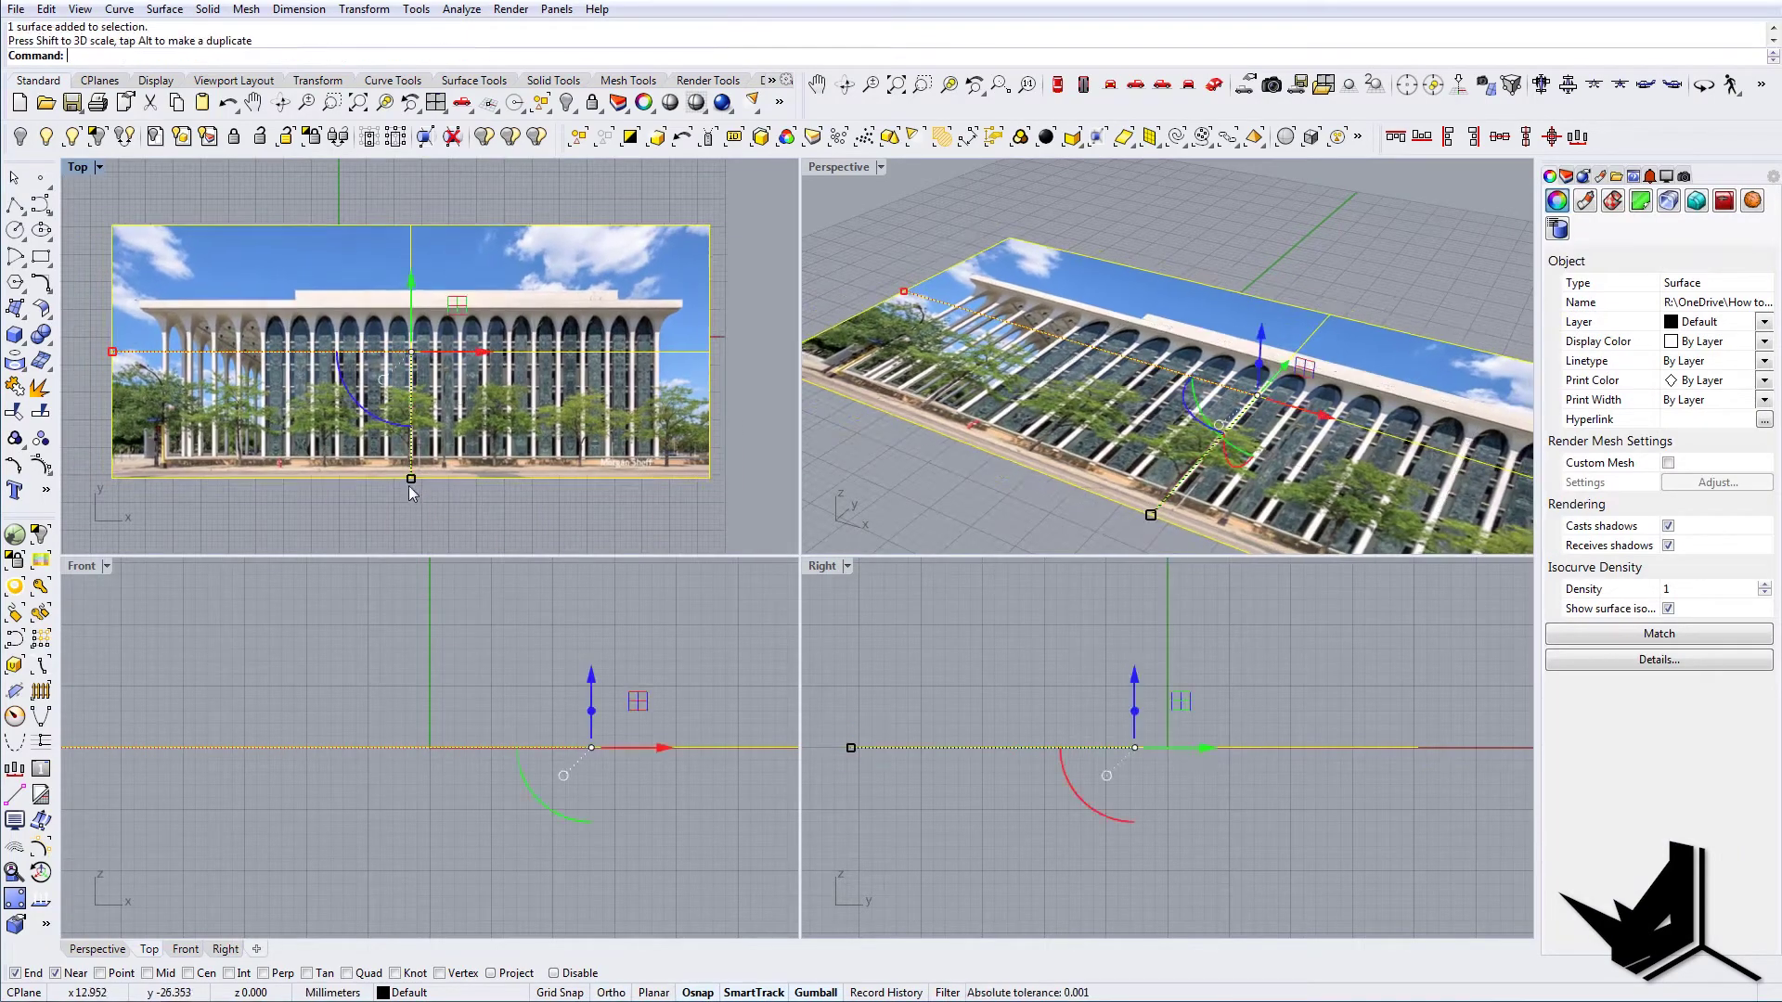
pyautogui.press('Escape')
# In the maximized Top viewport, move the facade picture up beside the origin's positive axes and lock it
pyautogui.scroll(-4, 508, 380)
pyautogui.scroll(2, 457, 353)
pyautogui.moveTo(458, 353); pyautogui.dragTo(389, 407, button='right')
pyautogui.doubleClick(76, 166)
pyautogui.scroll(-3, 389, 406)
pyautogui.click(631, 501)
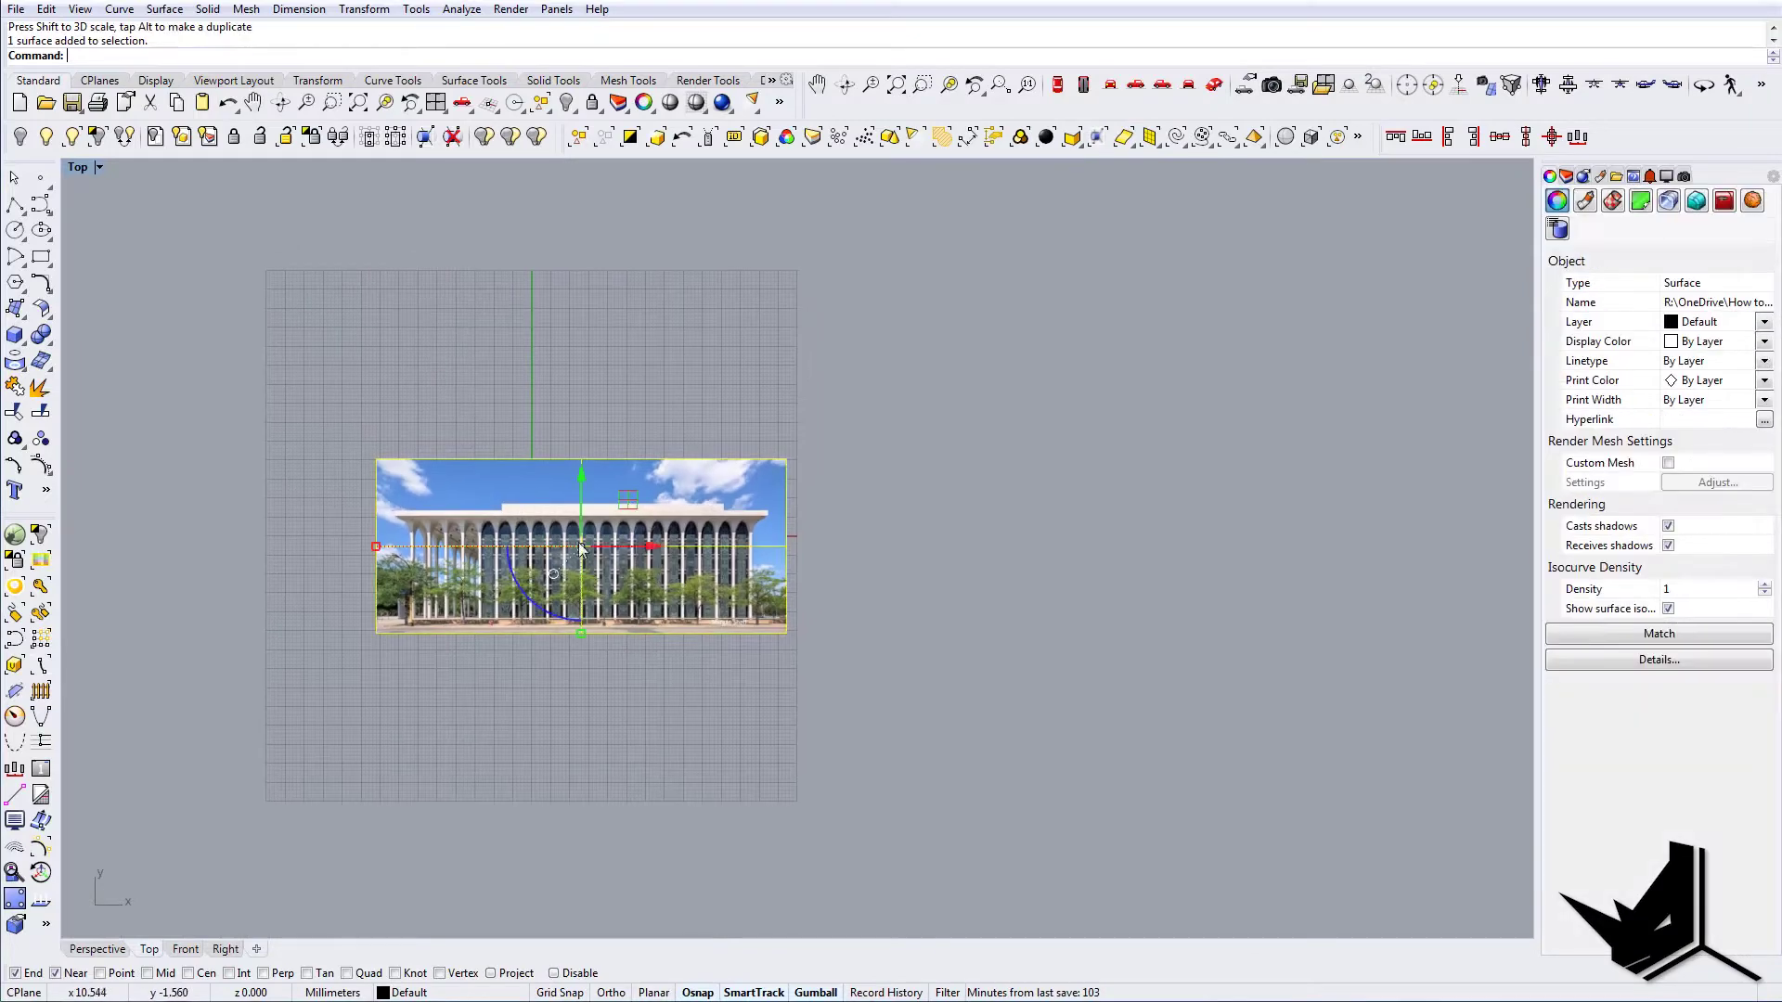
pyautogui.moveTo(633, 499); pyautogui.dragTo(789, 402)
pyautogui.scroll(3, 798, 409)
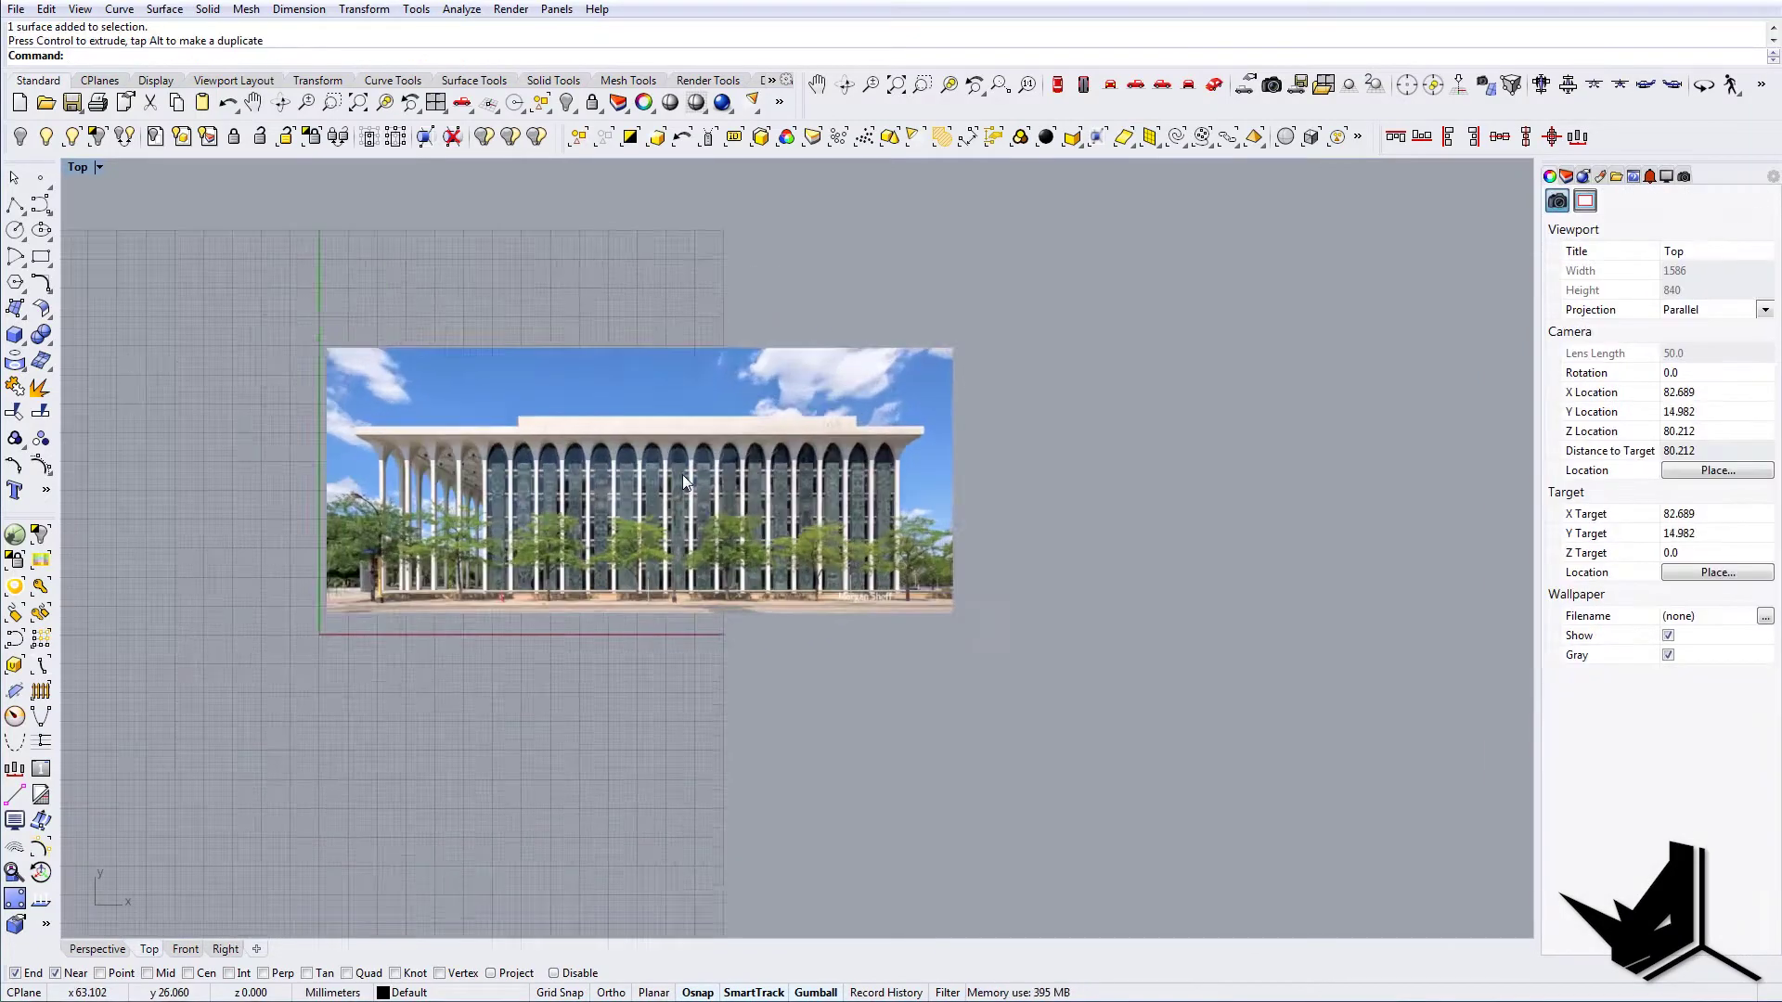
pyautogui.hotkey('ctrl', 'l')
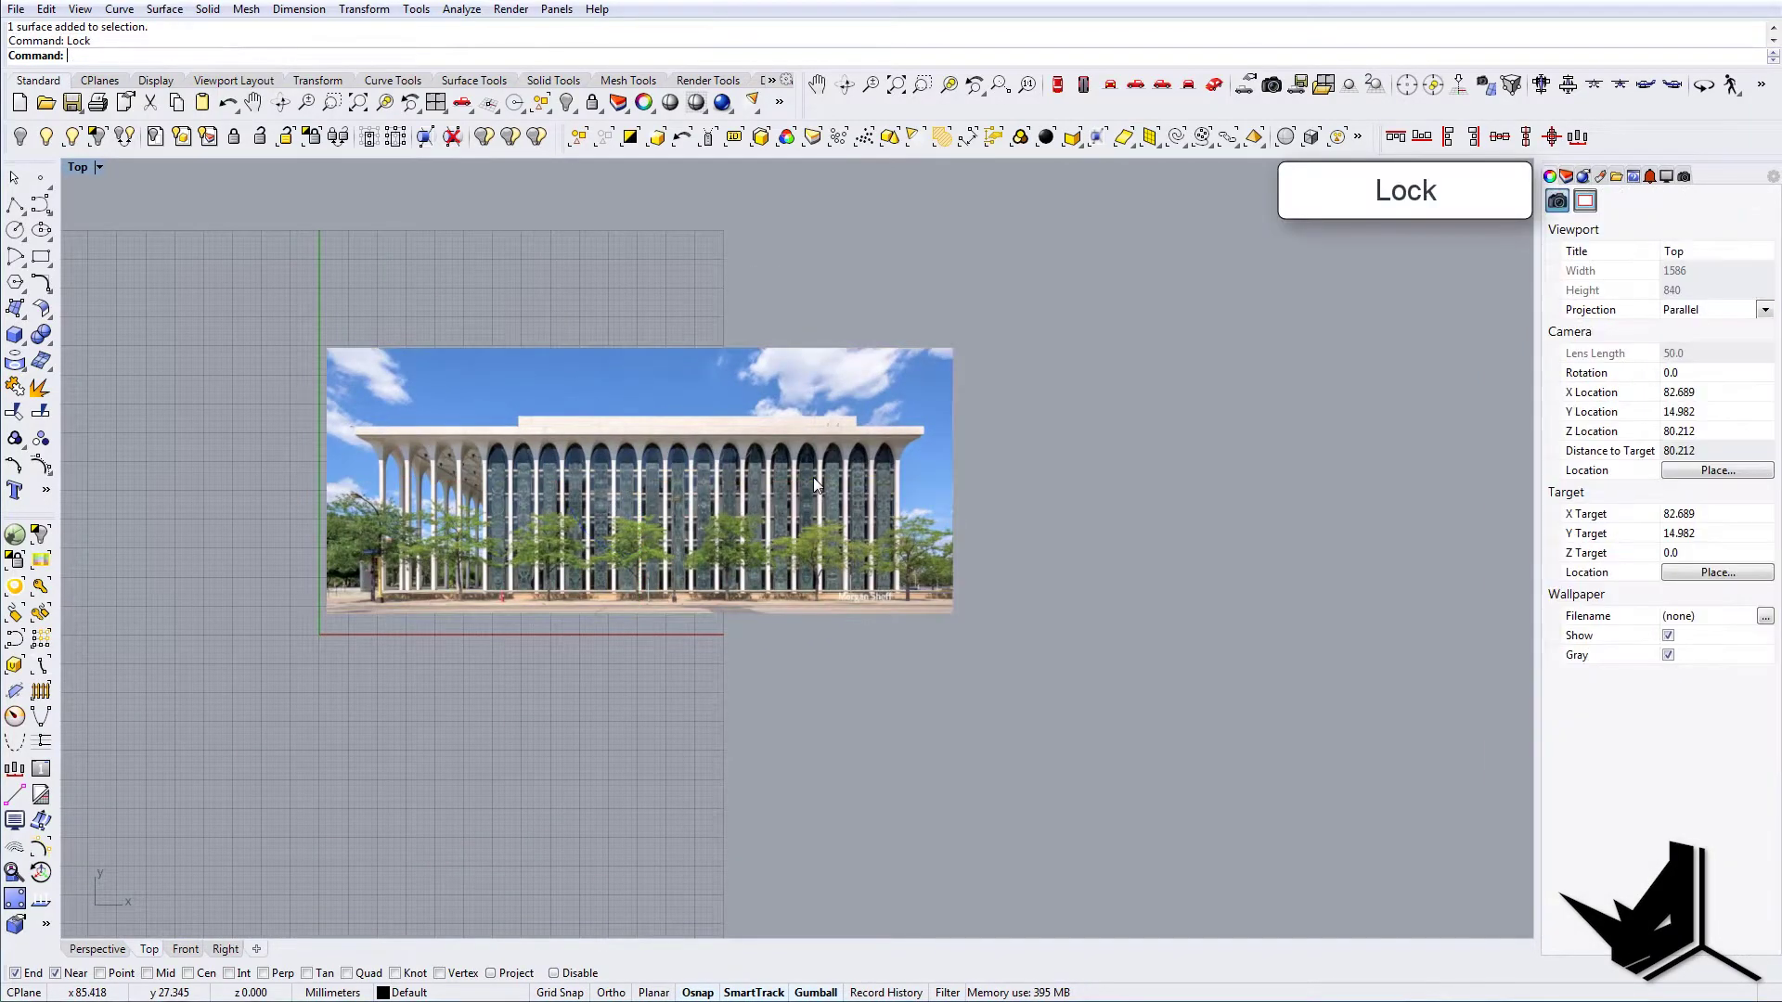
# Draw a horizontal line along the roof's lower edge from one end of the facade to the other
pyautogui.moveTo(605, 477); pyautogui.dragTo(558, 472, button='right')
pyautogui.write('L')
pyautogui.press('Return')
pyautogui.scroll(6, 279, 425)
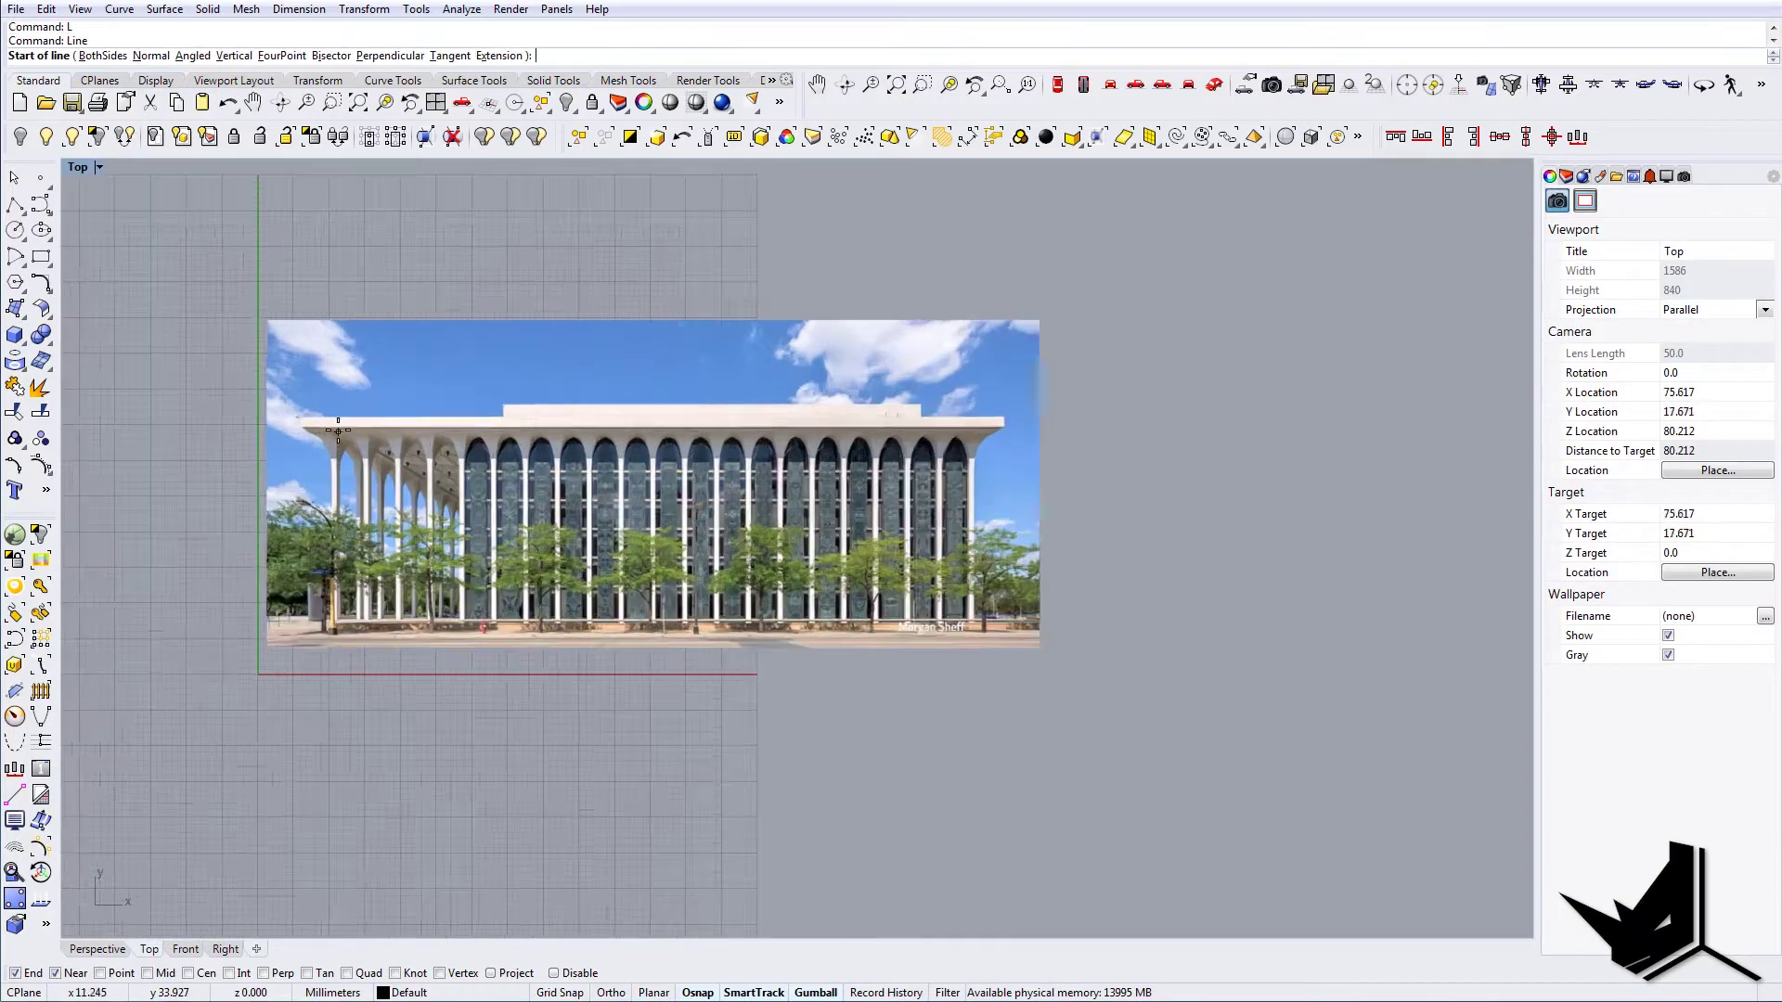
pyautogui.click(277, 428)
pyautogui.scroll(-6, 277, 428)
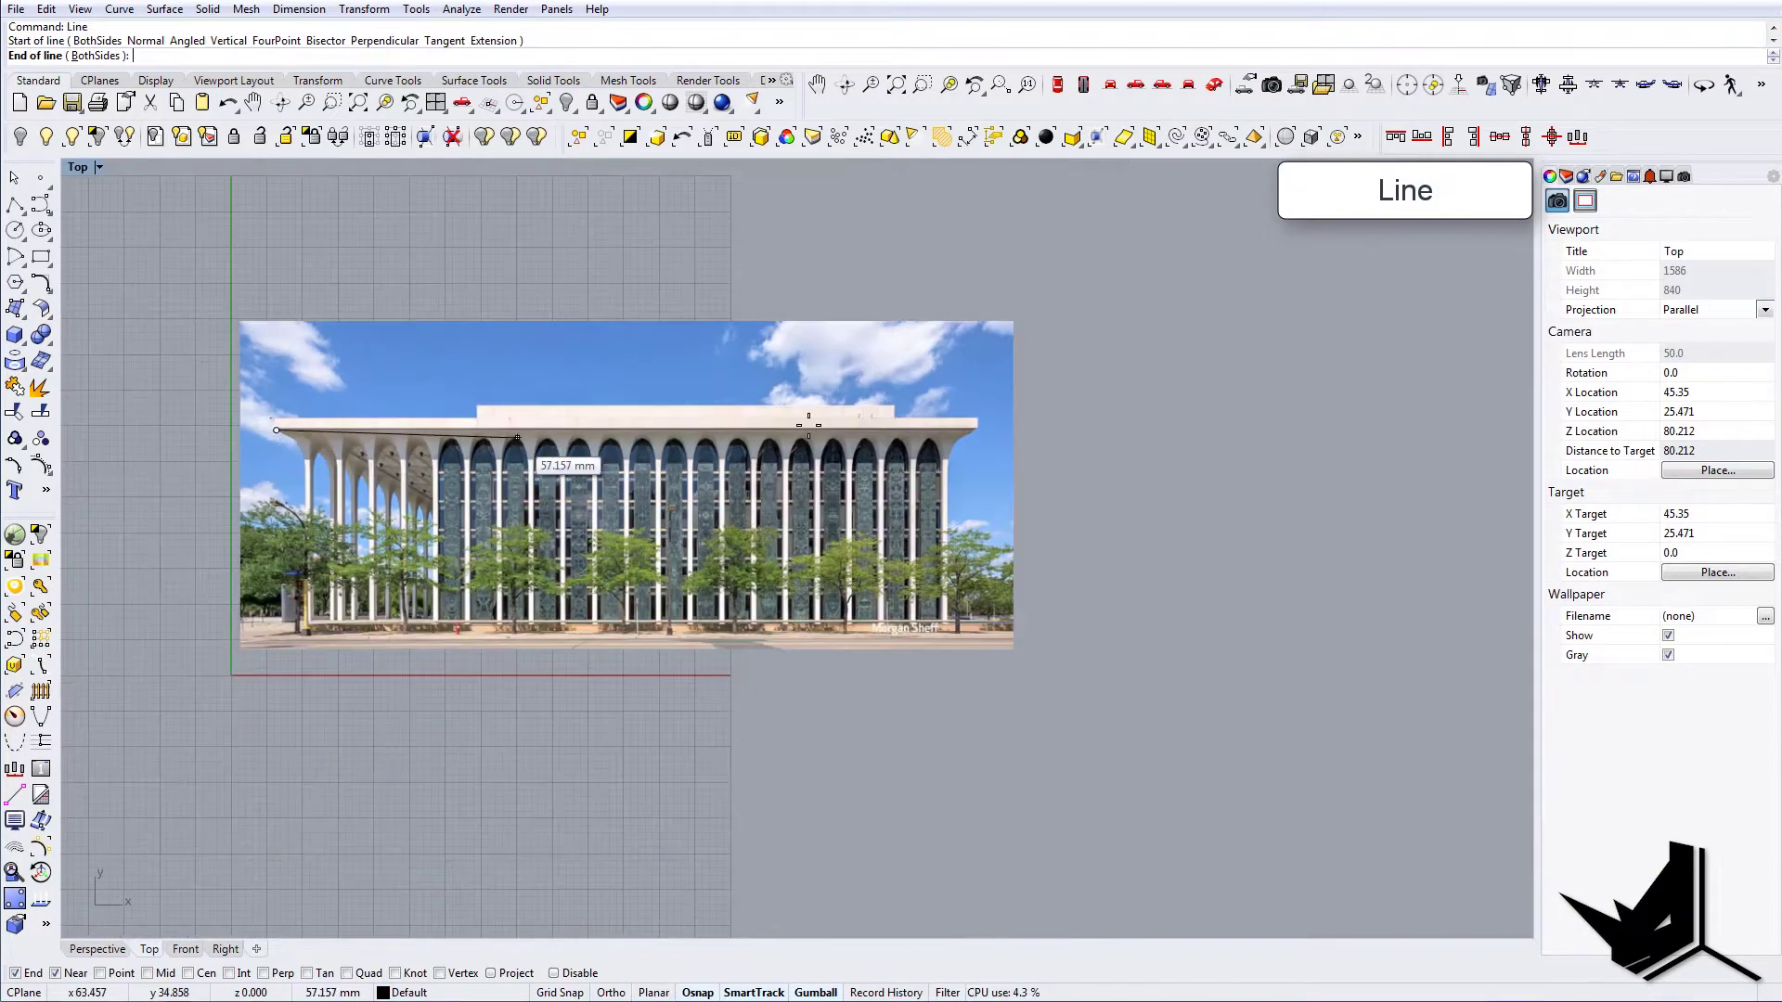
pyautogui.click(980, 428)
# Examine the facade photo along the roof edge, checking how many column bays fit between both ends
pyautogui.moveTo(477, 486); pyautogui.dragTo(615, 526, button='right')
pyautogui.scroll(4, 616, 526)
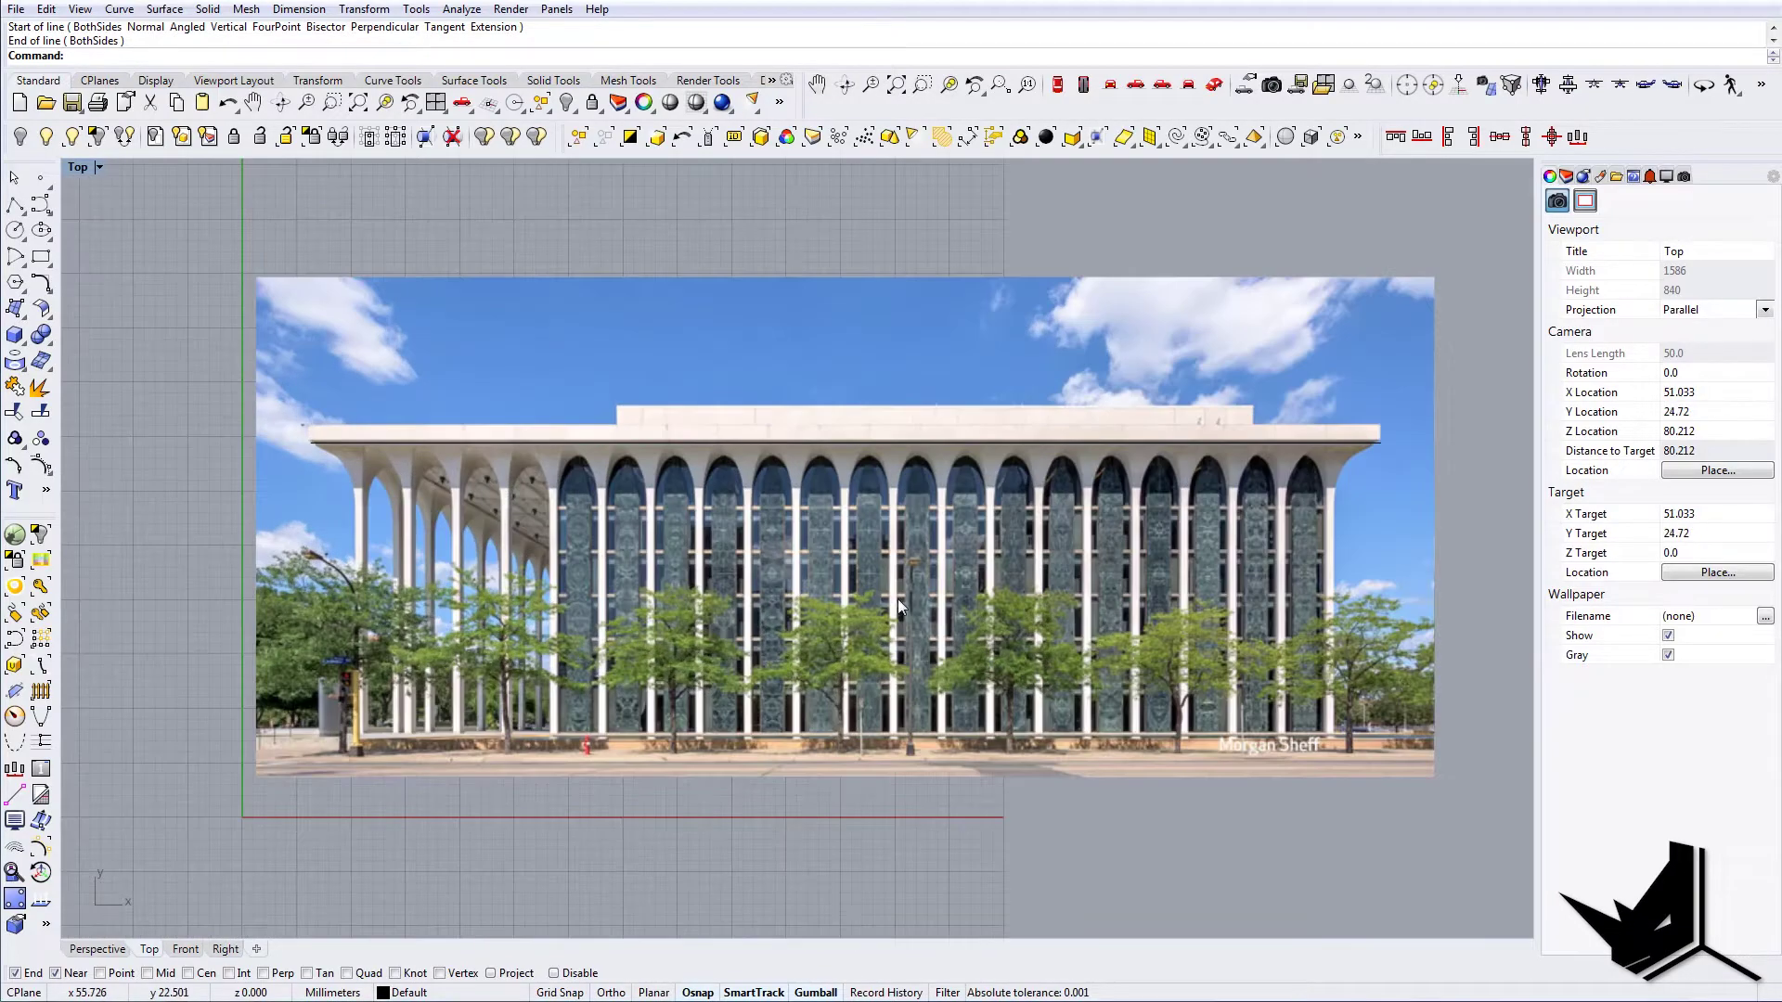
pyautogui.moveTo(771, 633); pyautogui.dragTo(704, 578, button='right')
pyautogui.scroll(-2, 702, 531)
pyautogui.scroll(-2, 703, 532)
pyautogui.moveTo(432, 438); pyautogui.dragTo(547, 459, button='right')
pyautogui.scroll(6, 548, 459)
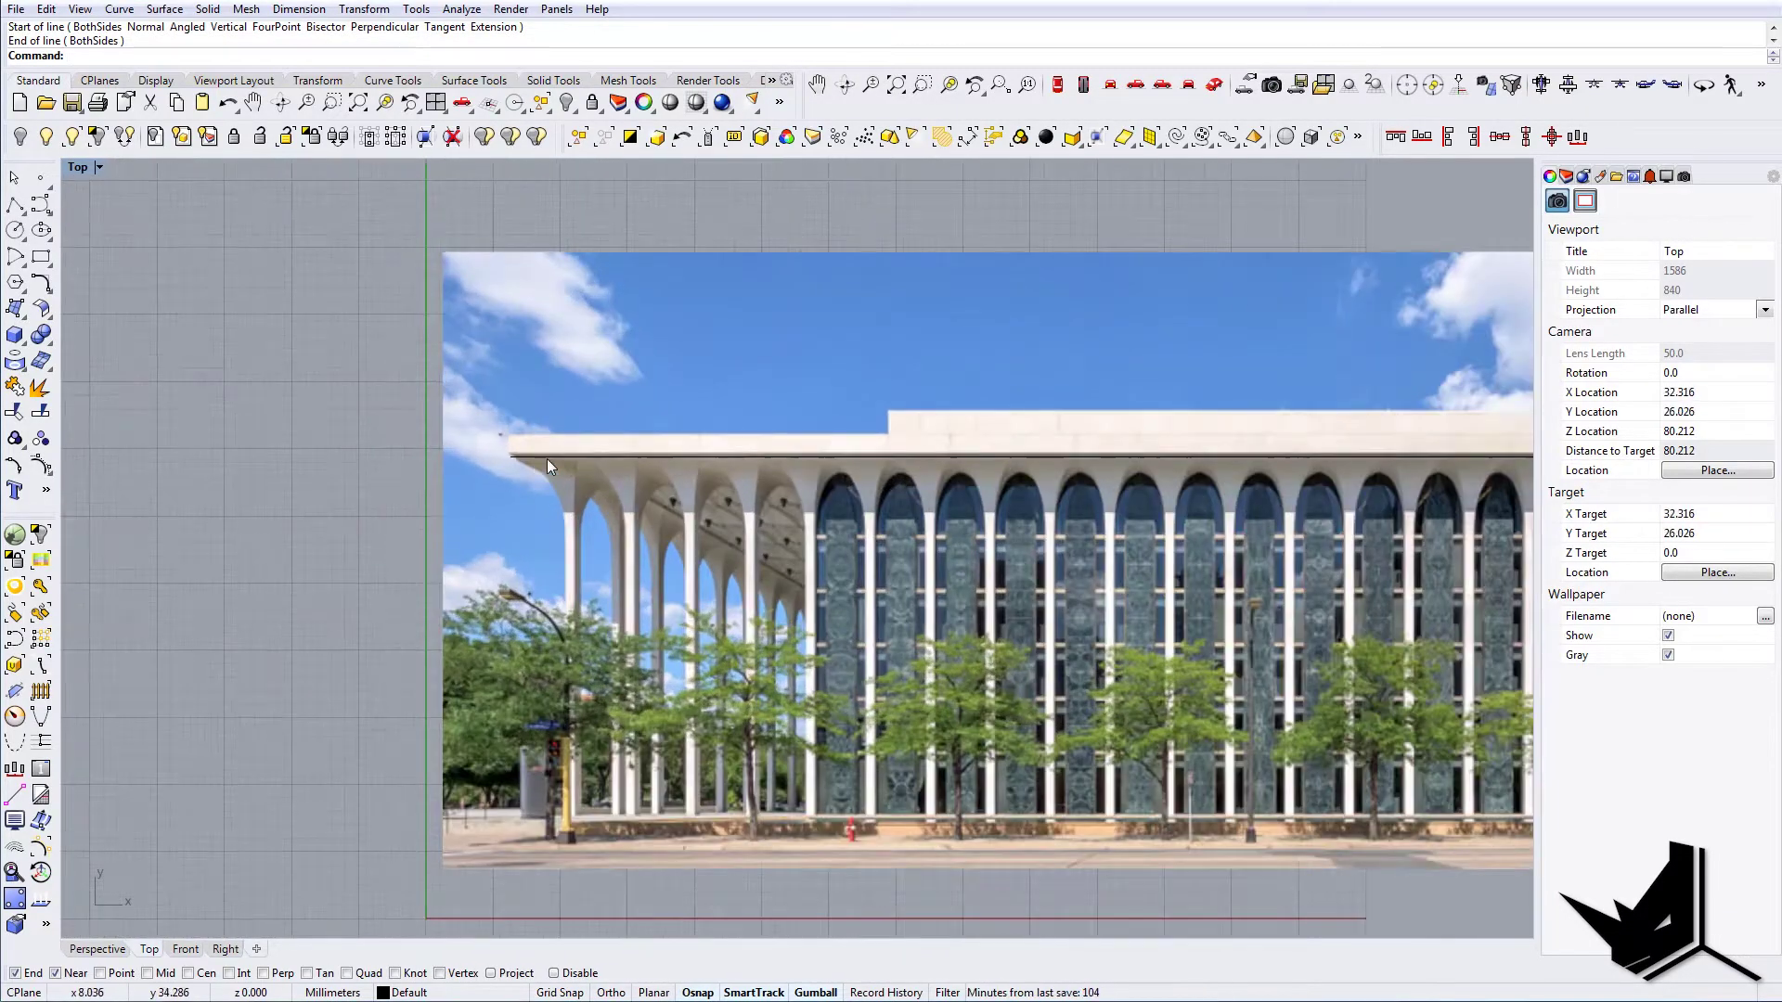
pyautogui.scroll(2, 654, 499)
pyautogui.scroll(-8, 653, 499)
pyautogui.moveTo(1036, 520); pyautogui.dragTo(1061, 551, button='right')
pyautogui.scroll(4, 1166, 518)
pyautogui.scroll(-1, 863, 610)
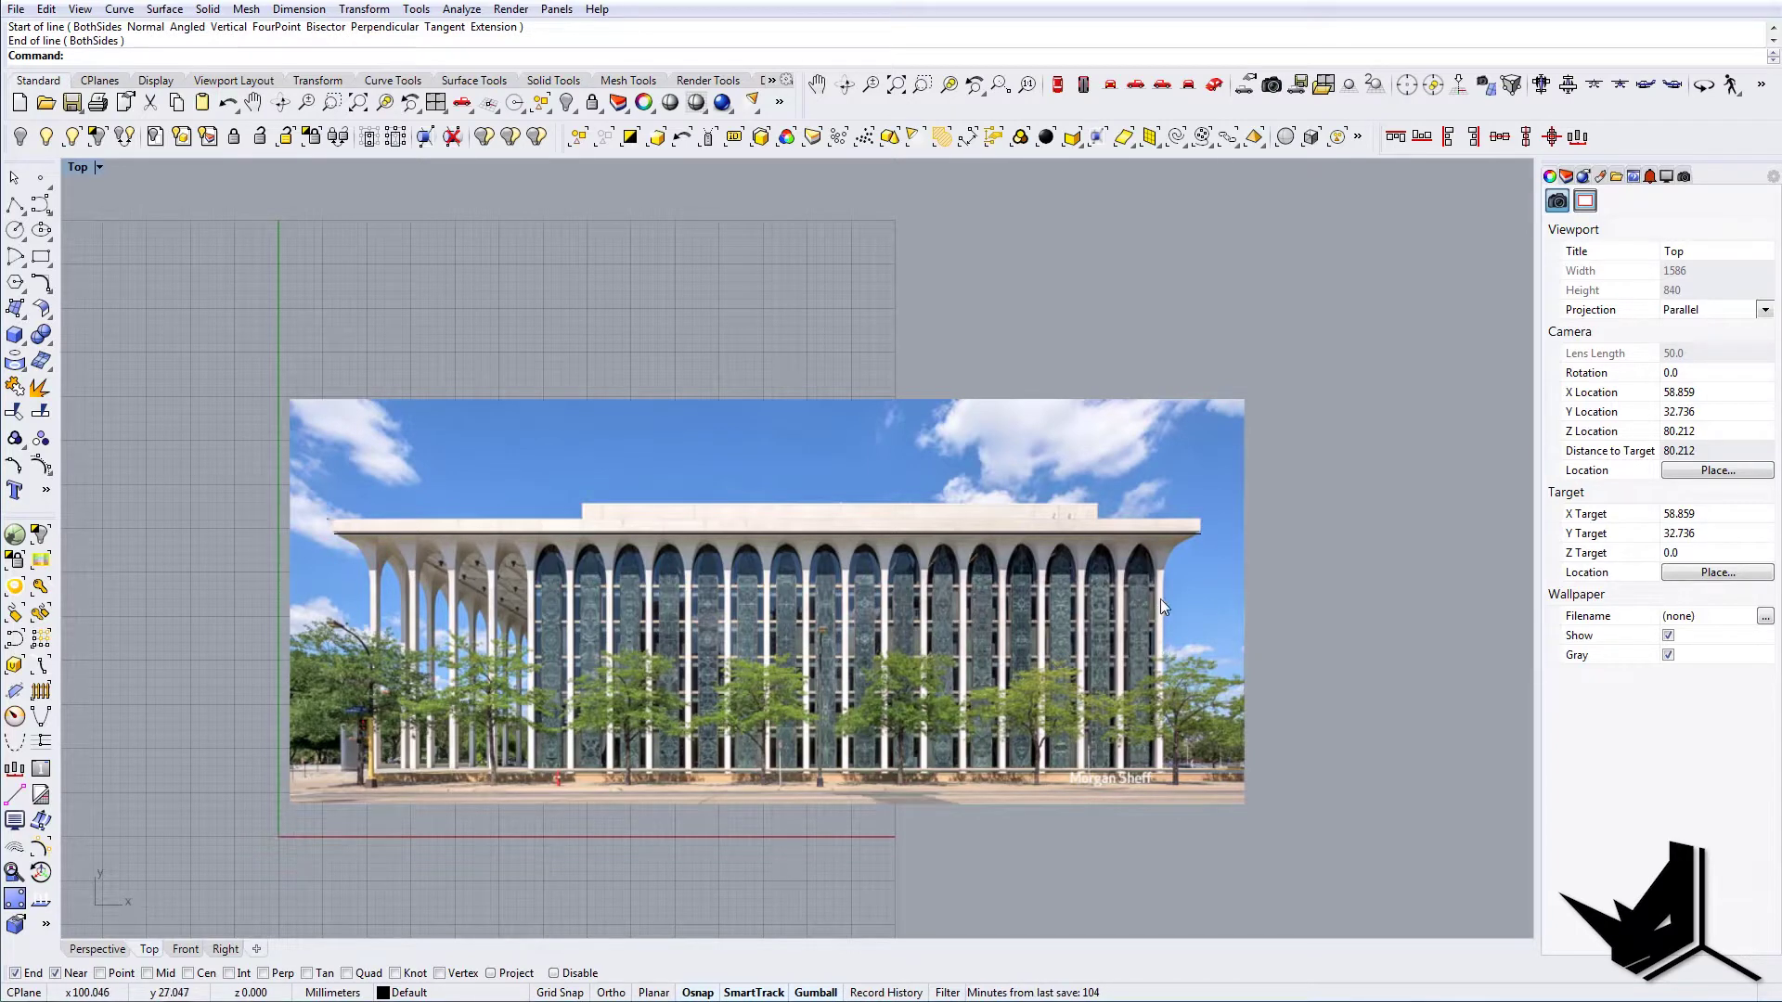
# Copy the roof-edge line straight up above the picture and divide the copy into 21 segments
pyautogui.click(1133, 537)
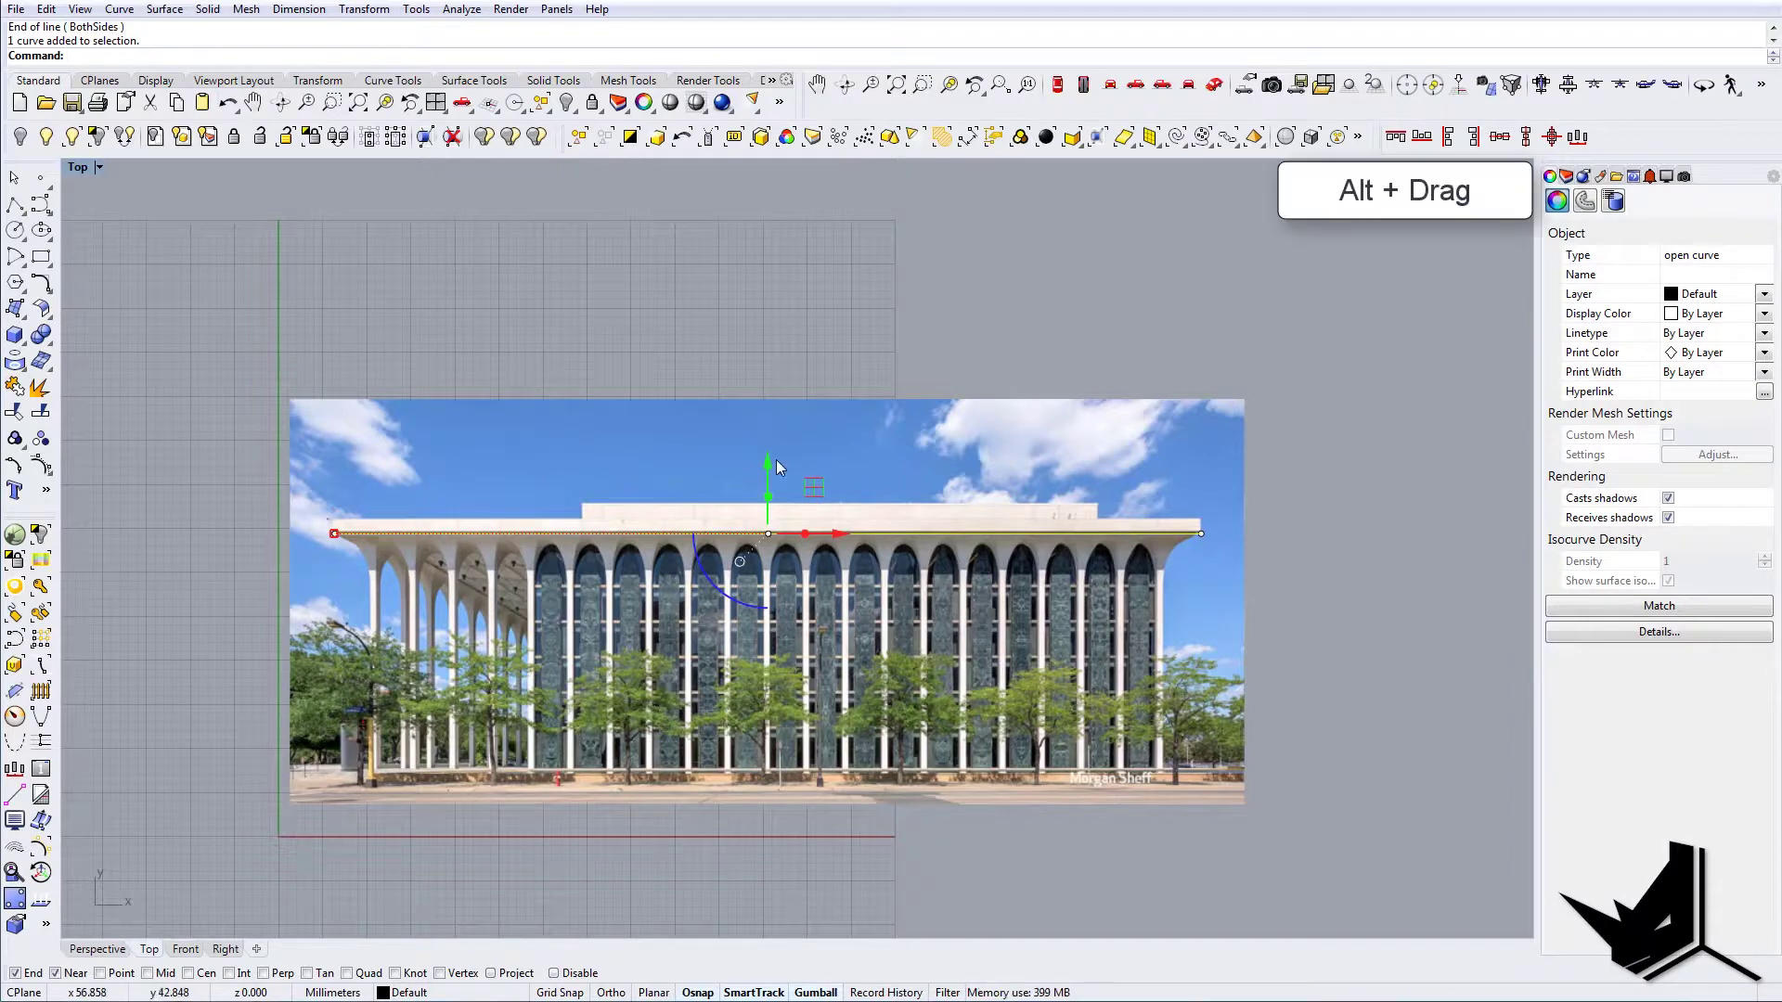
pyautogui.moveTo(775, 459); pyautogui.dragTo(763, 263)
pyautogui.write('Divide')
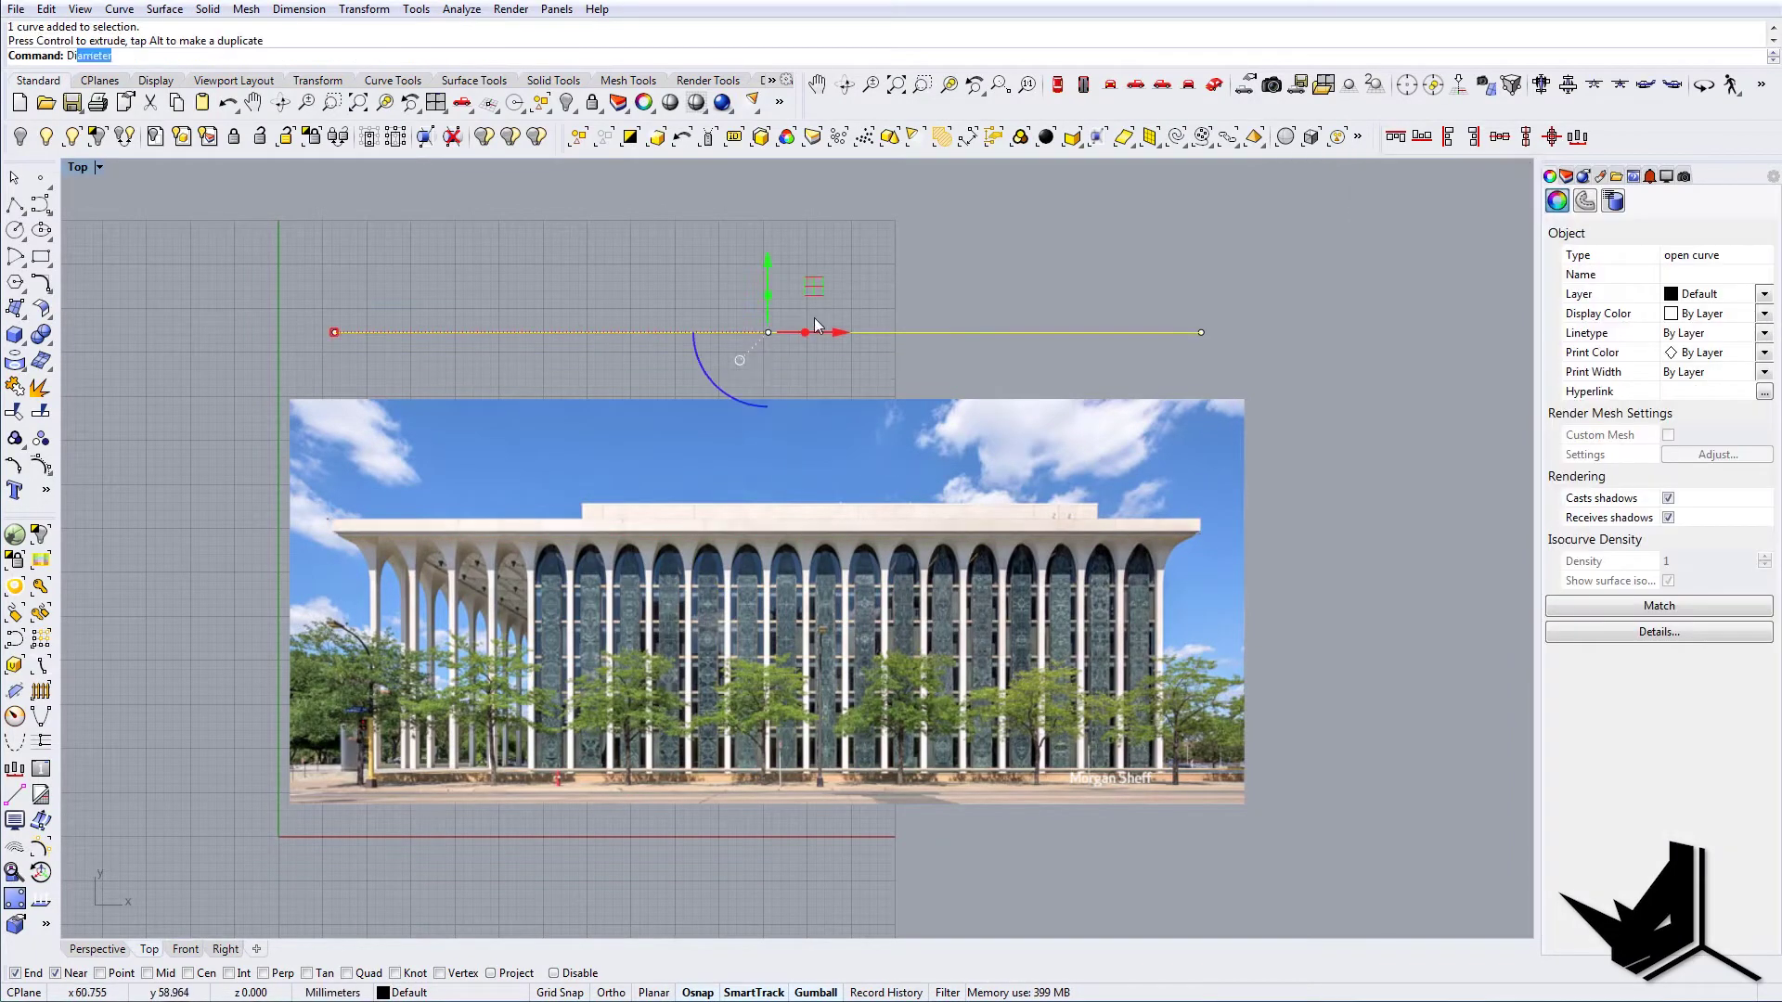
pyautogui.press('Return')
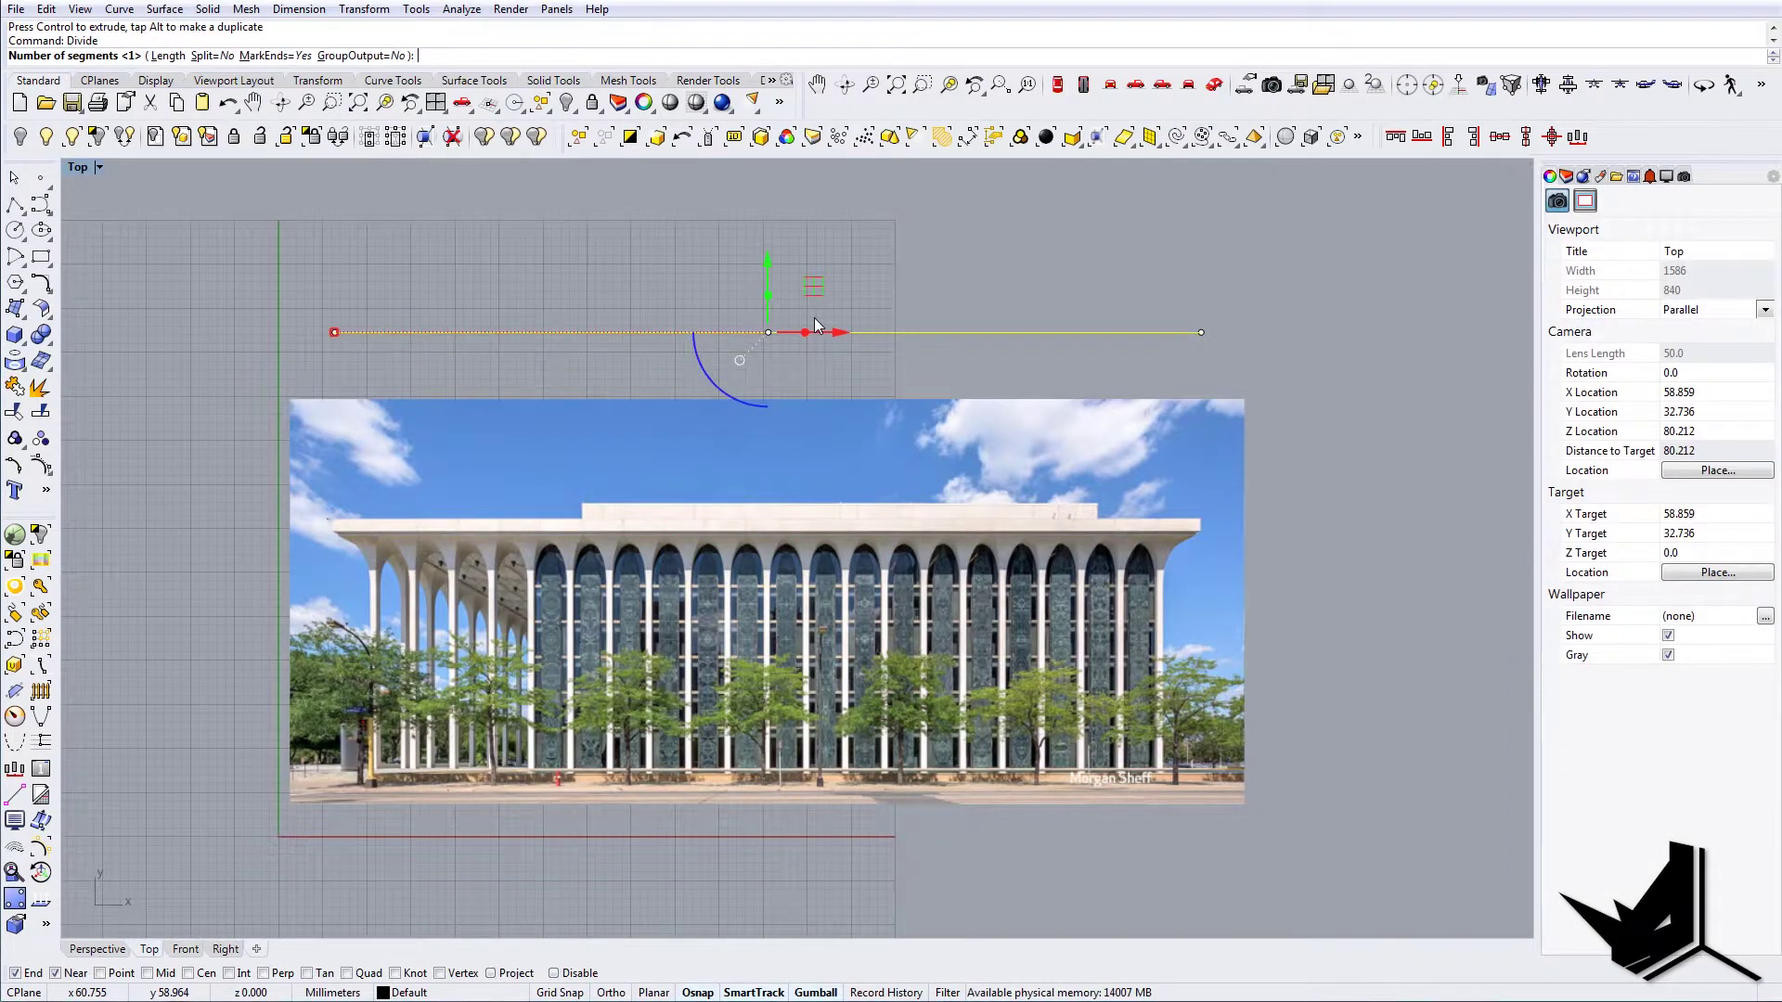
pyautogui.write('21')
pyautogui.press('Return')
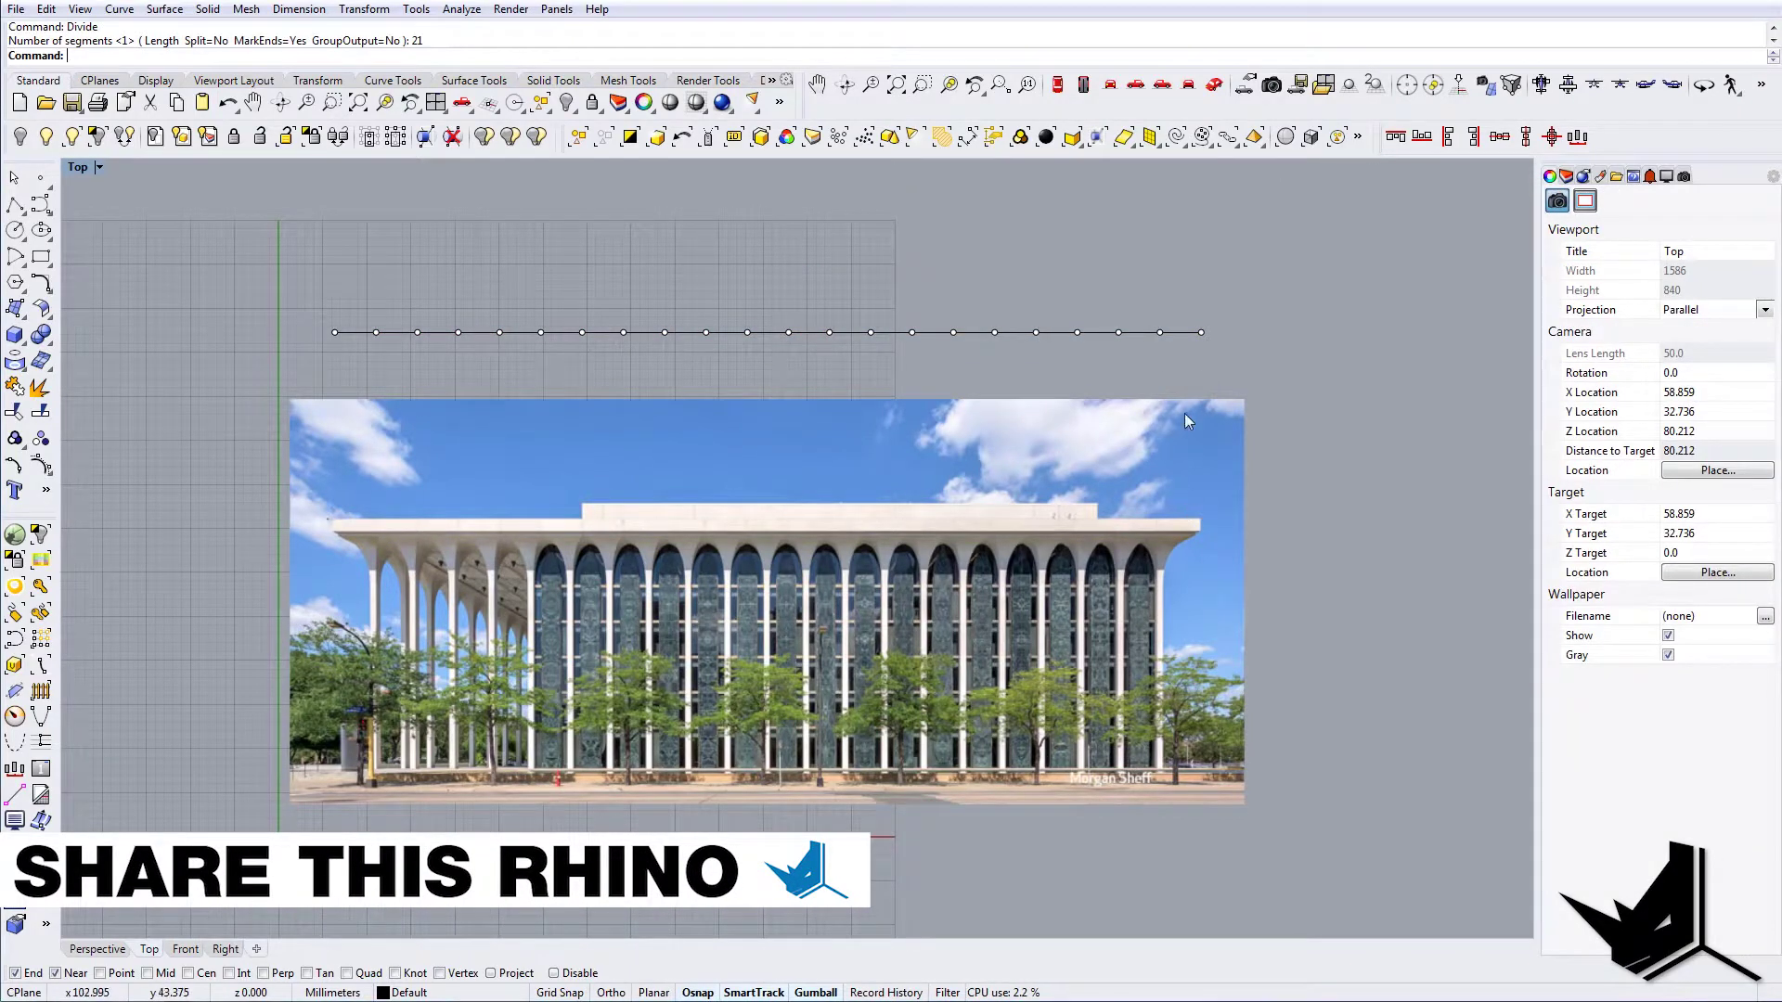
# Copy the divided line with its points upward and delete the short vertical line at its left end
pyautogui.moveTo(561, 465); pyautogui.dragTo(654, 458, button='right')
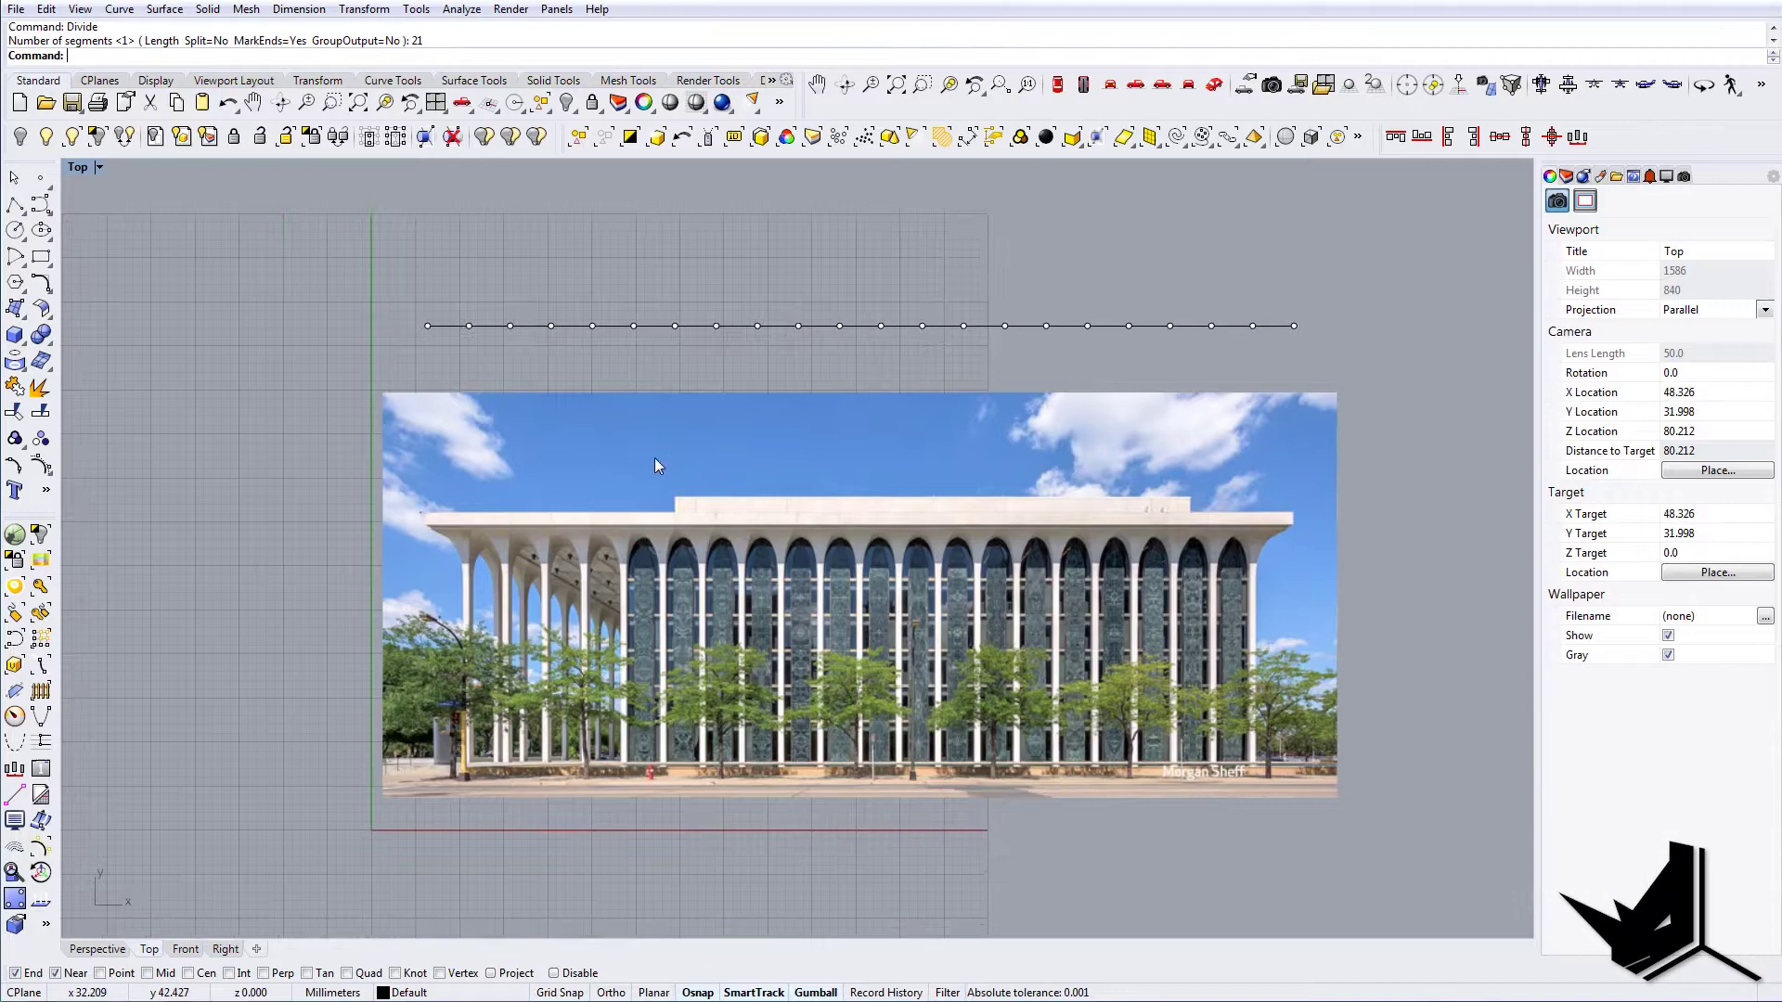
pyautogui.moveTo(1059, 461); pyautogui.dragTo(884, 594, button='right')
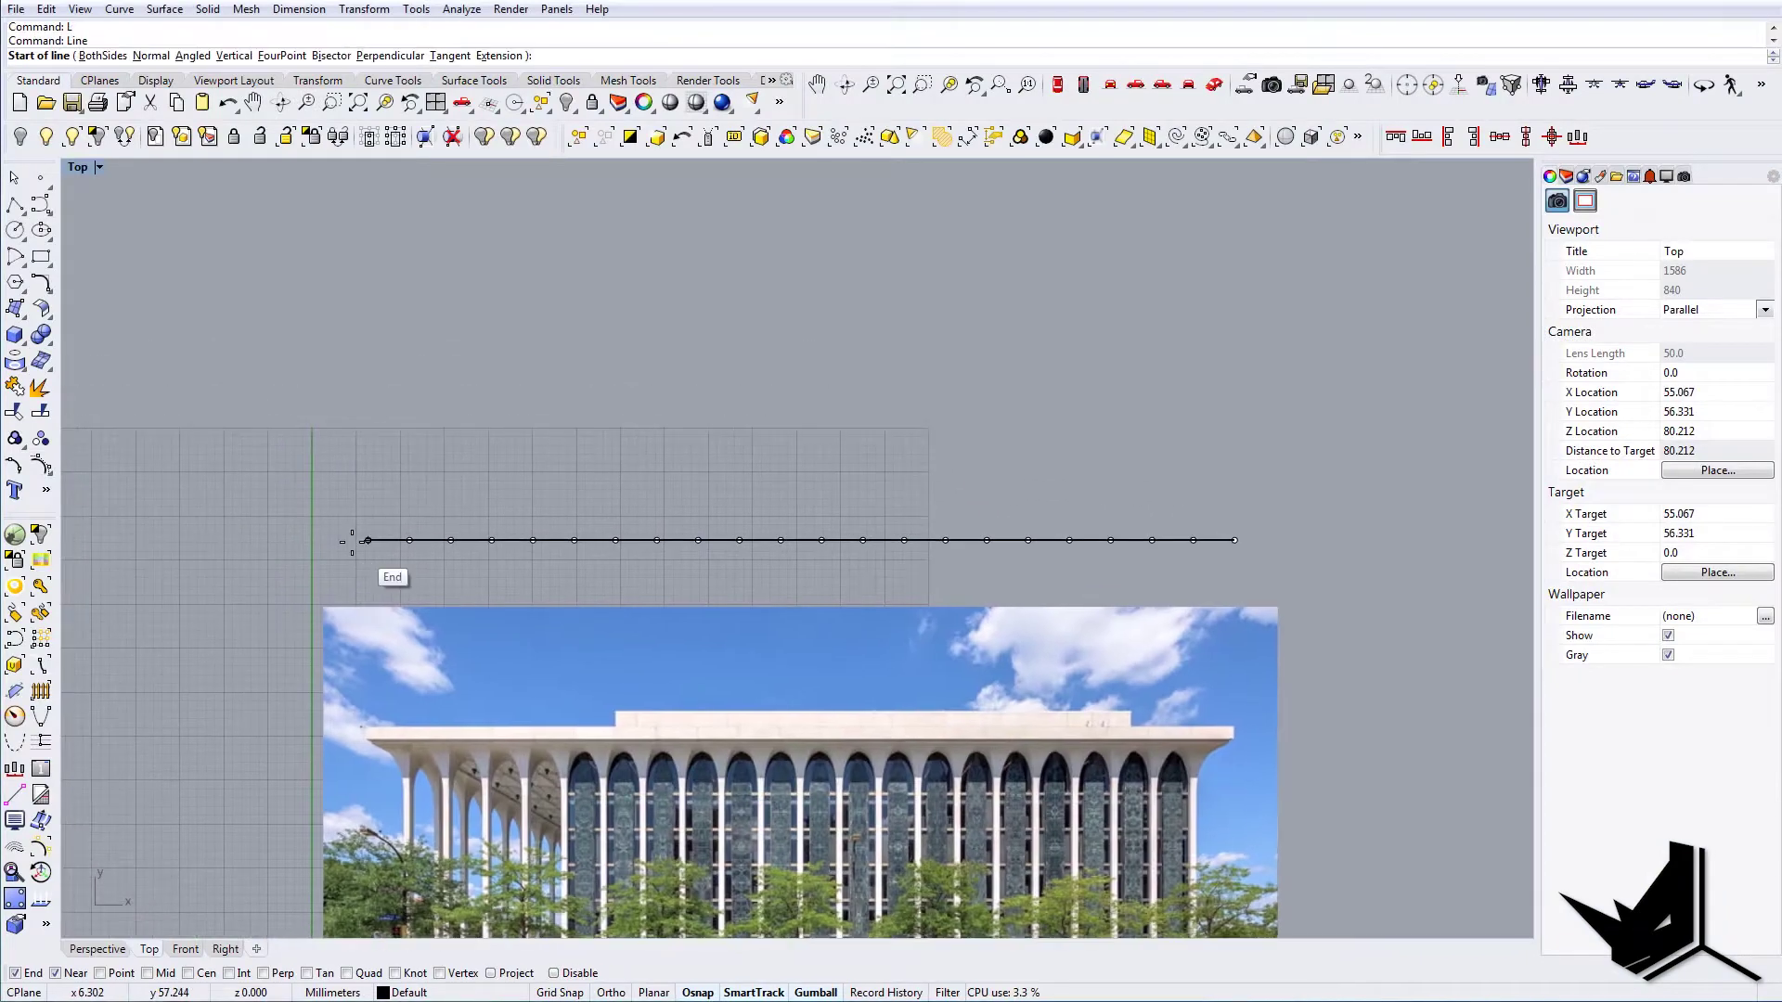
pyautogui.moveTo(228, 637); pyautogui.dragTo(913, 727)
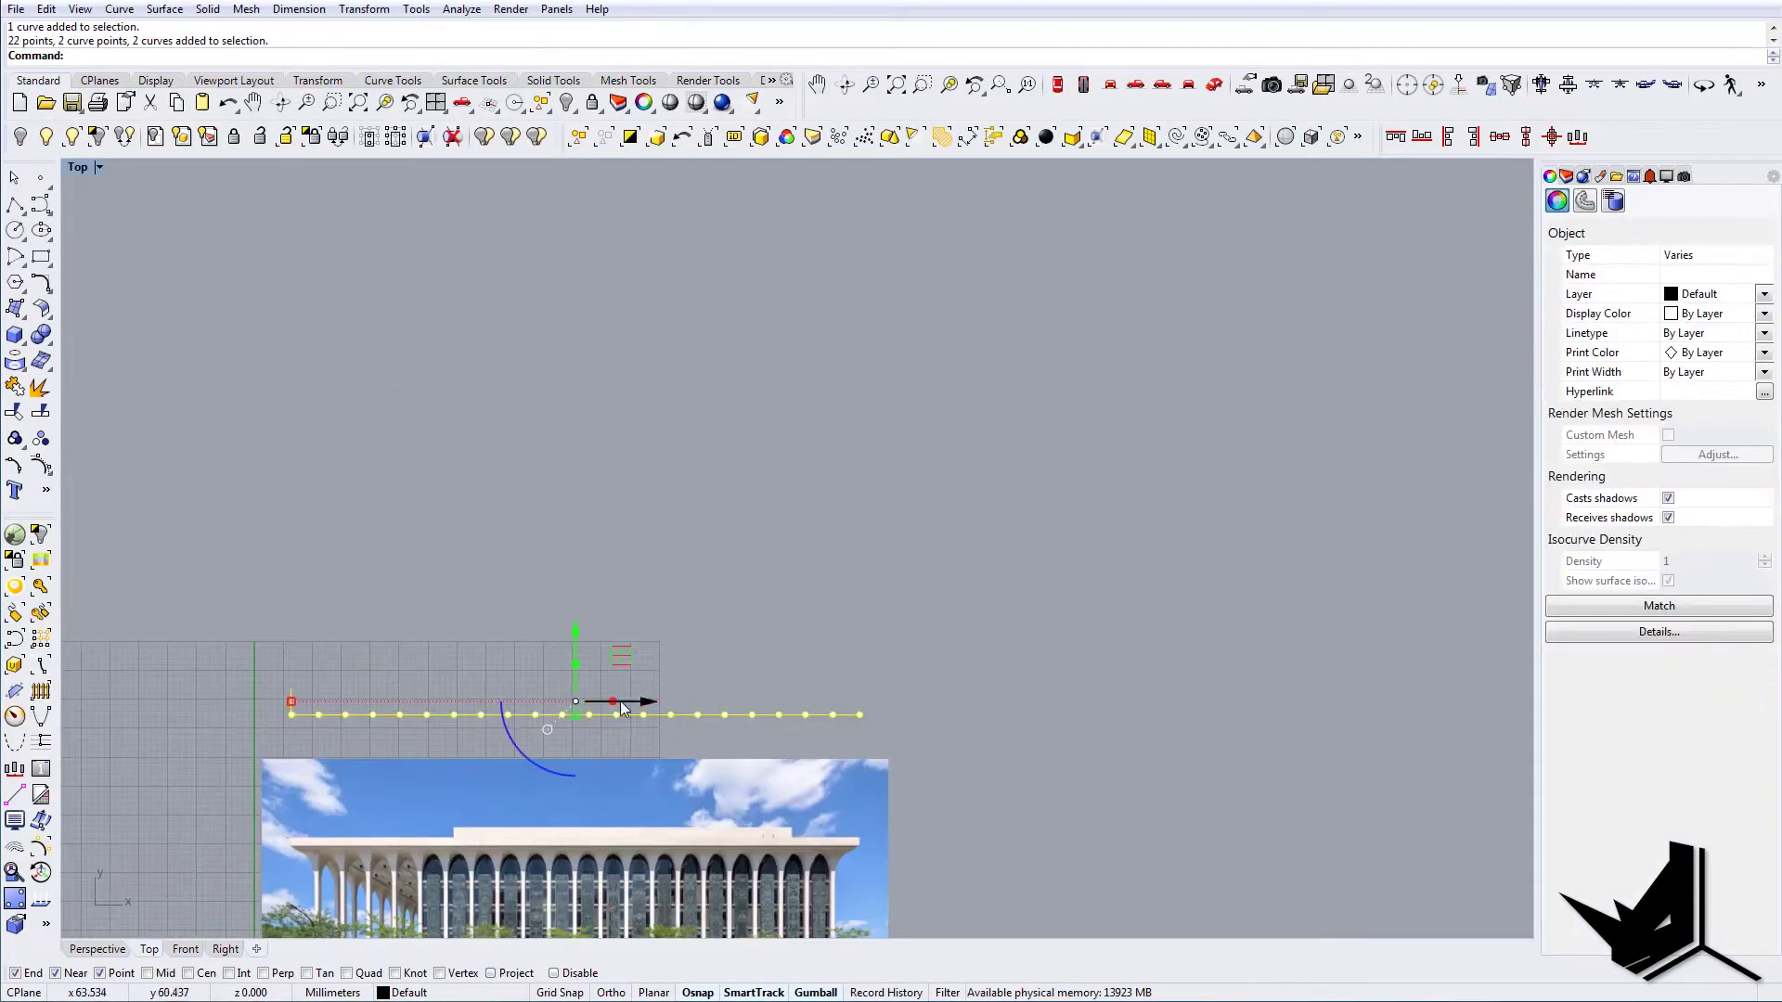
pyautogui.moveTo(650, 705); pyautogui.dragTo(864, 725, button='right')
pyautogui.moveTo(838, 678); pyautogui.dragTo(837, 603)
pyautogui.scroll(2, 837, 656)
pyautogui.press('Escape')
pyautogui.click(432, 641)
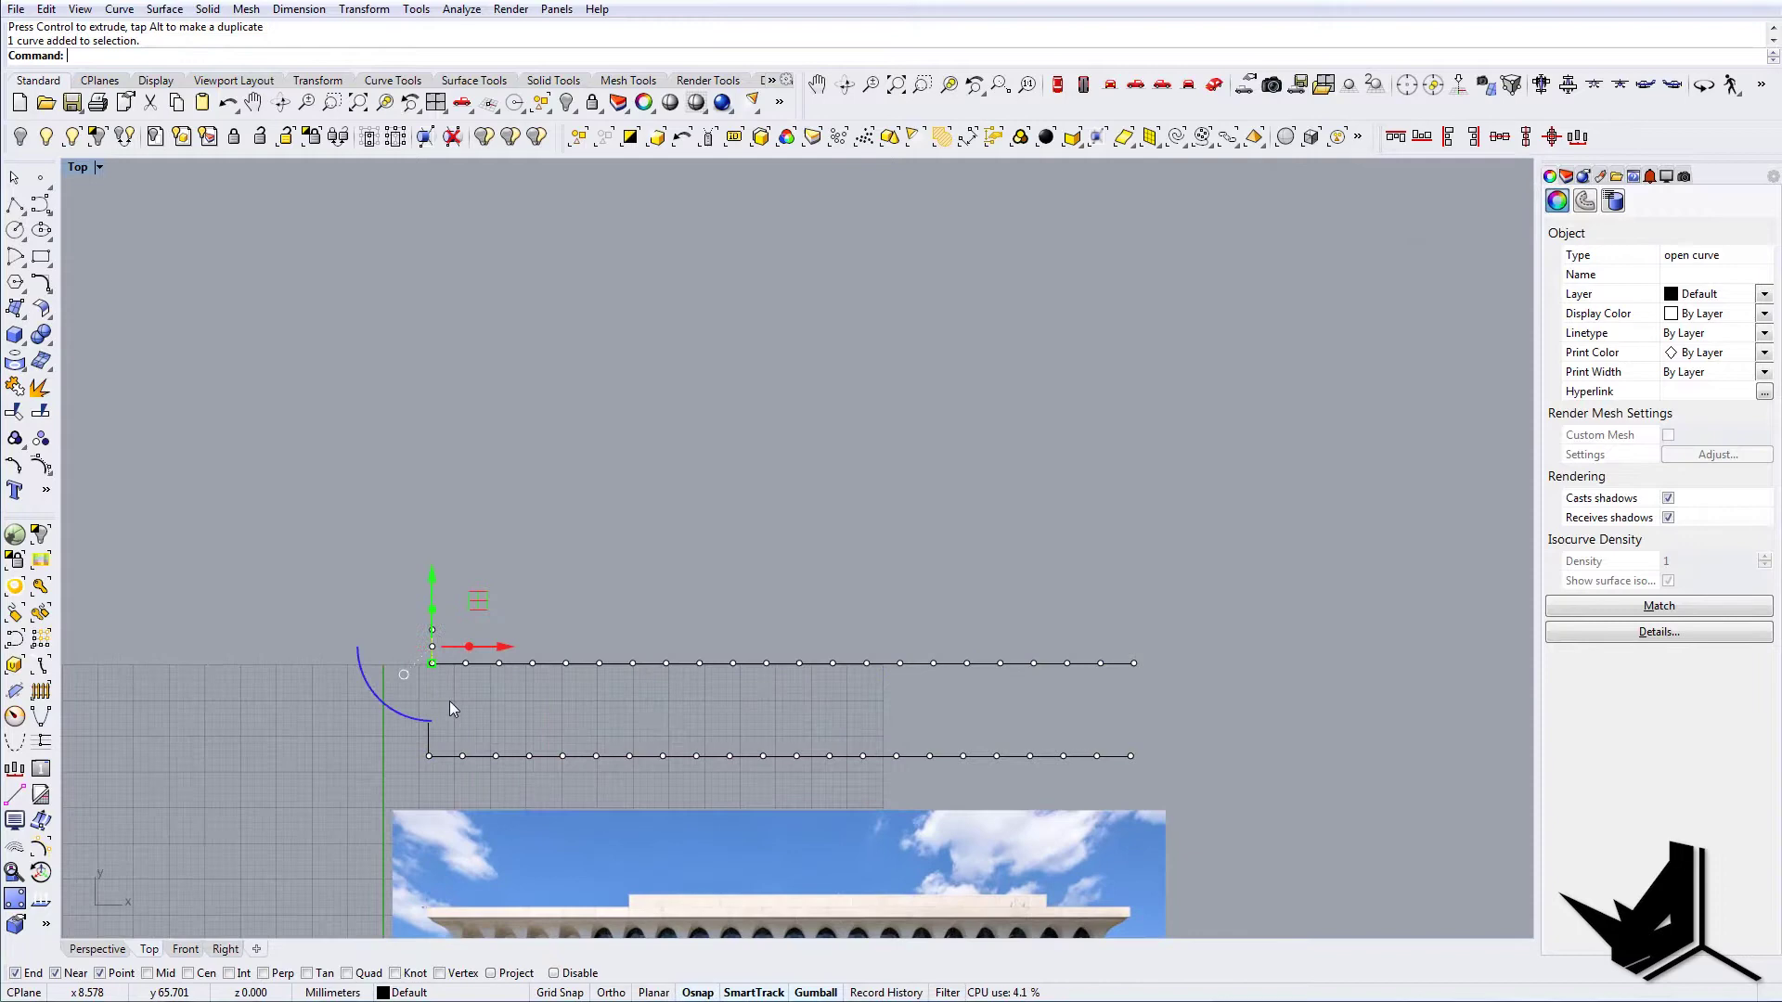
pyautogui.press('Delete')
# Rotate the upper divided line and its points by 90 degrees
pyautogui.scroll(-1, 457, 721)
pyautogui.moveTo(358, 588); pyautogui.dragTo(1179, 672)
pyautogui.click(728, 694)
pyautogui.write('90')
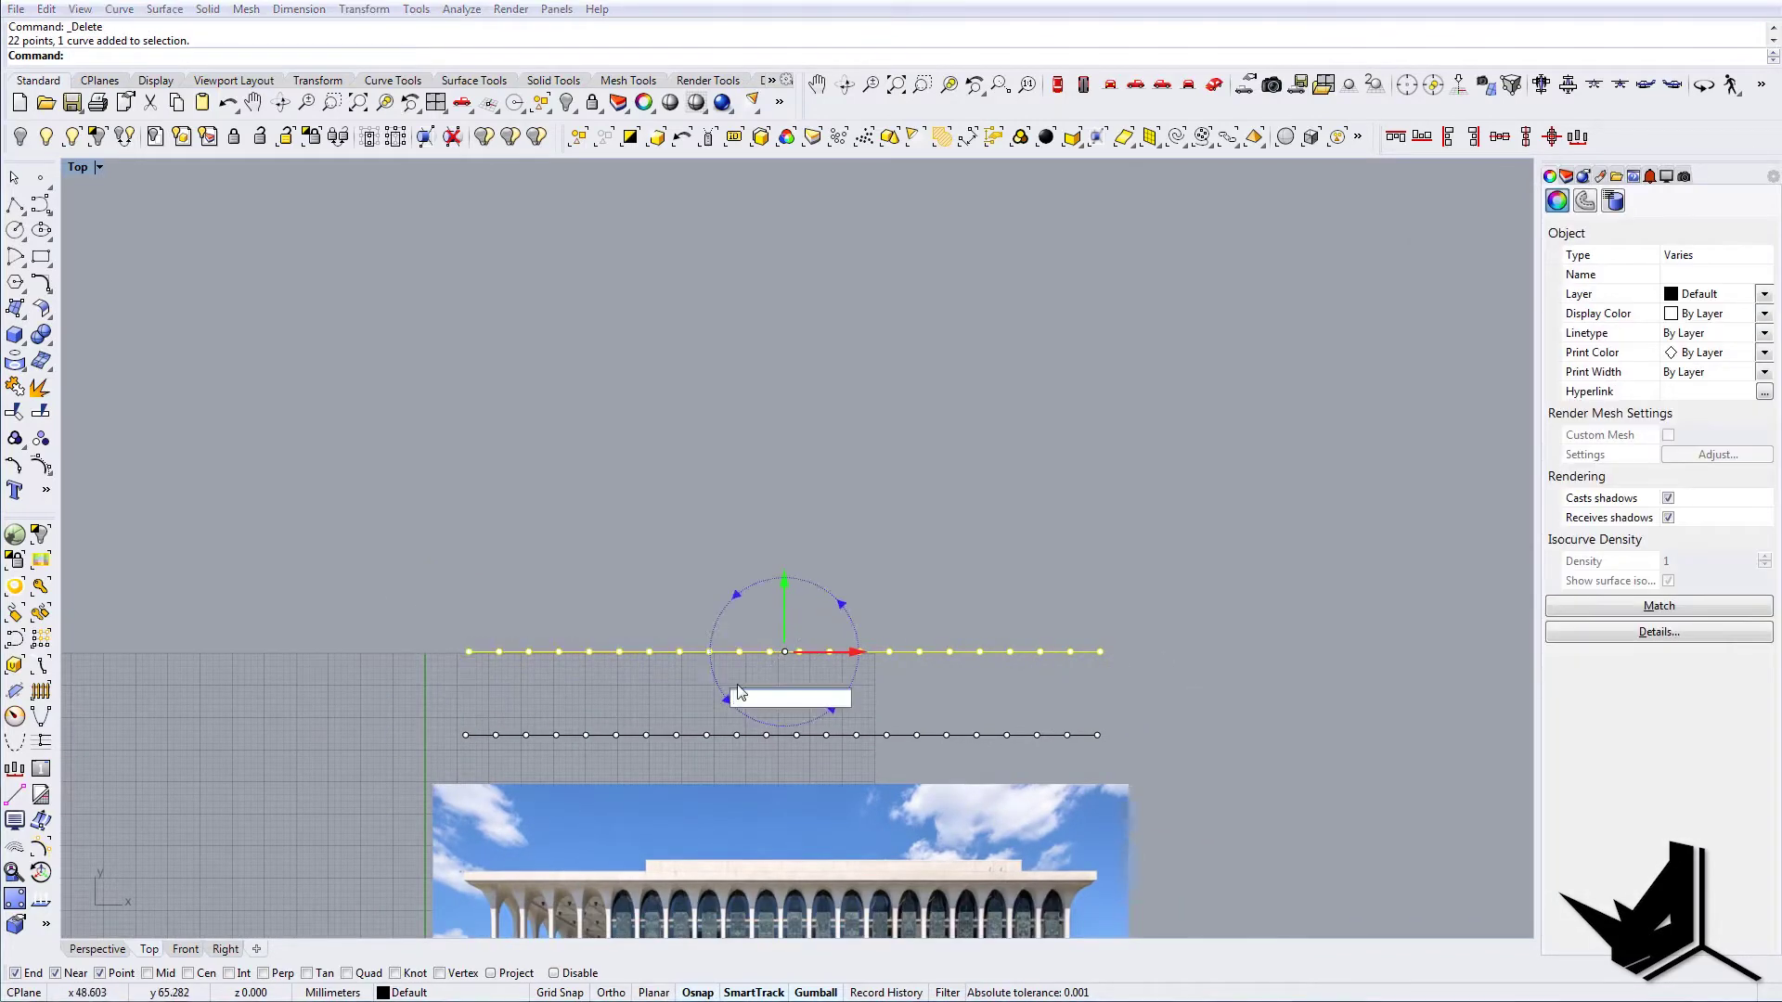
pyautogui.press('Return')
# Move the rotated line and points from their lower end onto the left end of the horizontal divided line
pyautogui.moveTo(827, 718); pyautogui.dragTo(783, 643, button='right')
pyautogui.write('M')
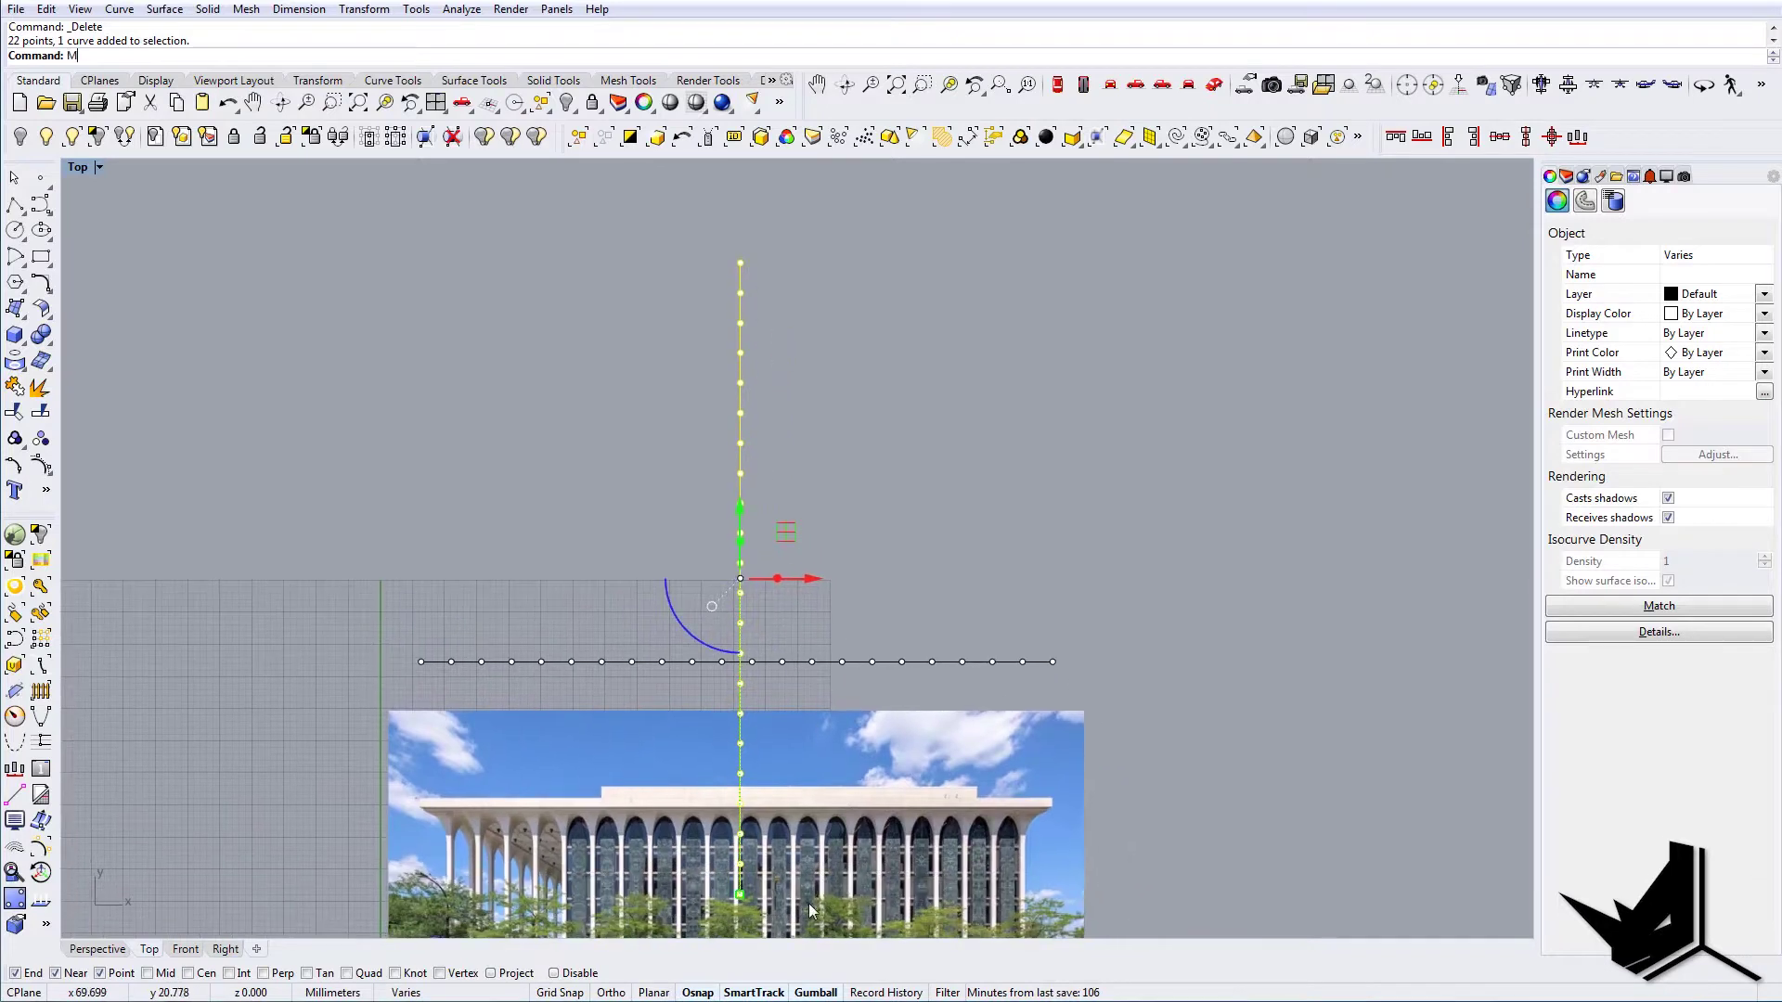
pyautogui.press('Return')
pyautogui.moveTo(808, 903); pyautogui.dragTo(802, 855, button='right')
pyautogui.click(733, 842)
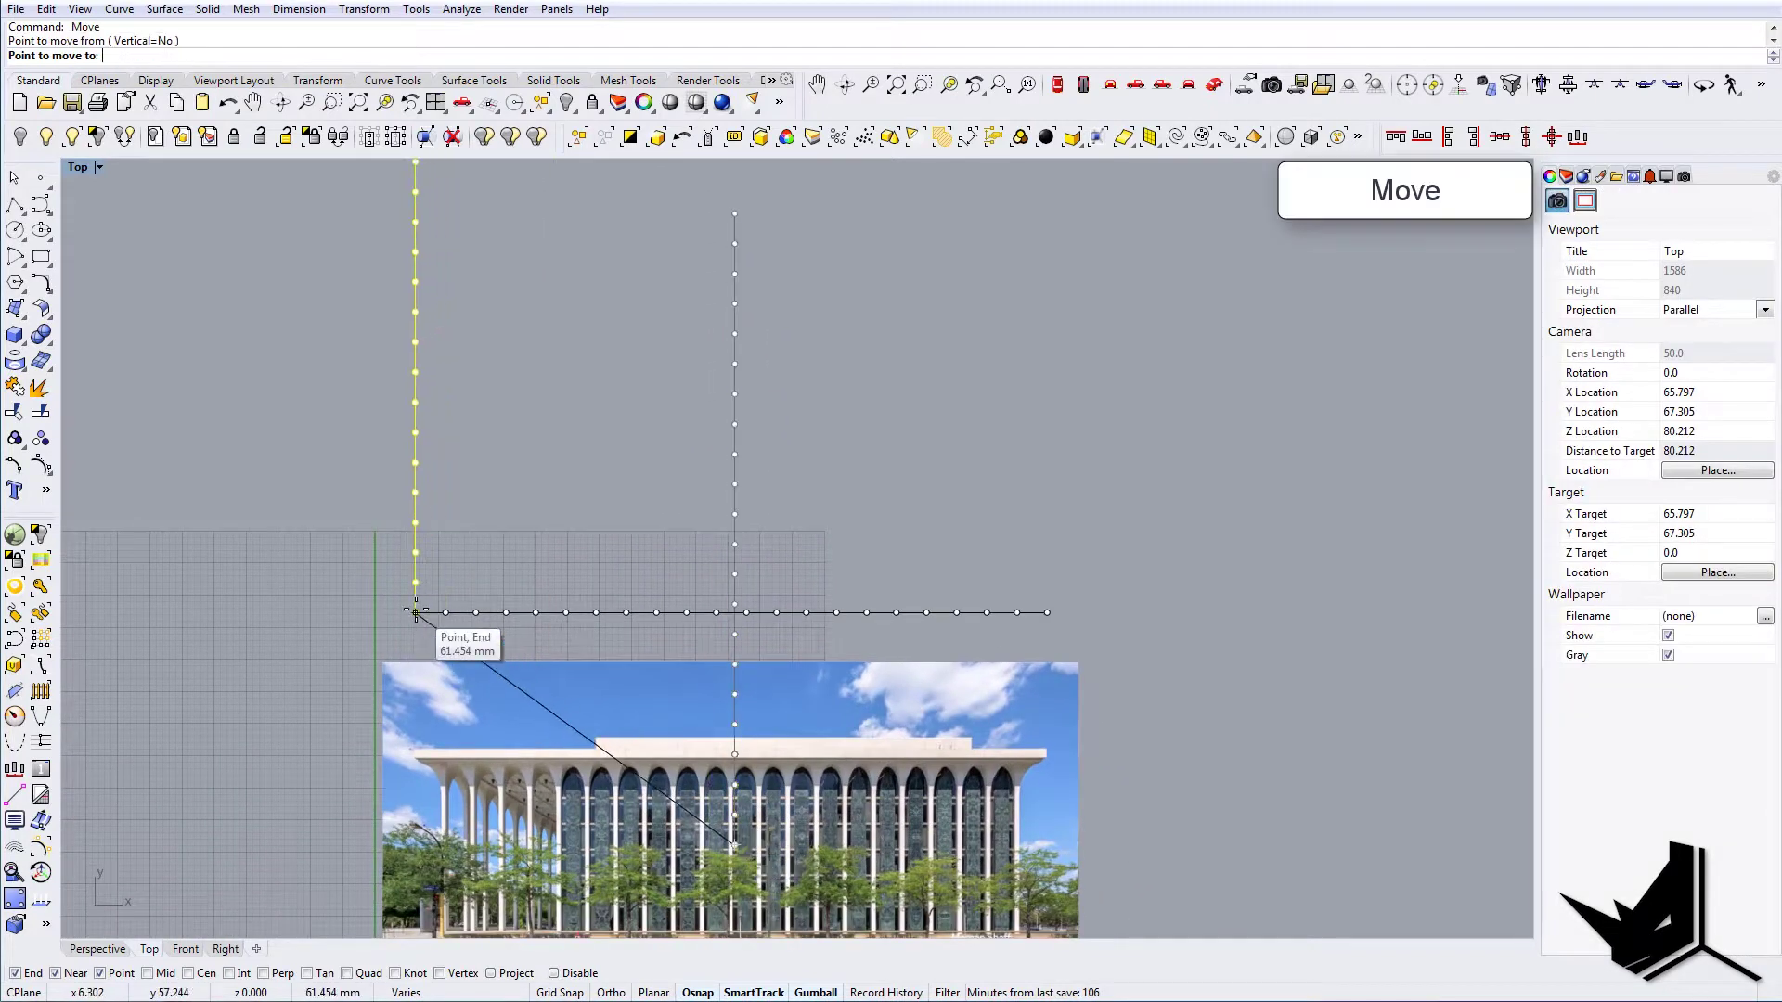
pyautogui.click(414, 613)
pyautogui.press('Escape')
# Copy the horizontal line from its left end to the upper end of the vertical side line
pyautogui.moveTo(442, 568); pyautogui.dragTo(497, 743, button='right')
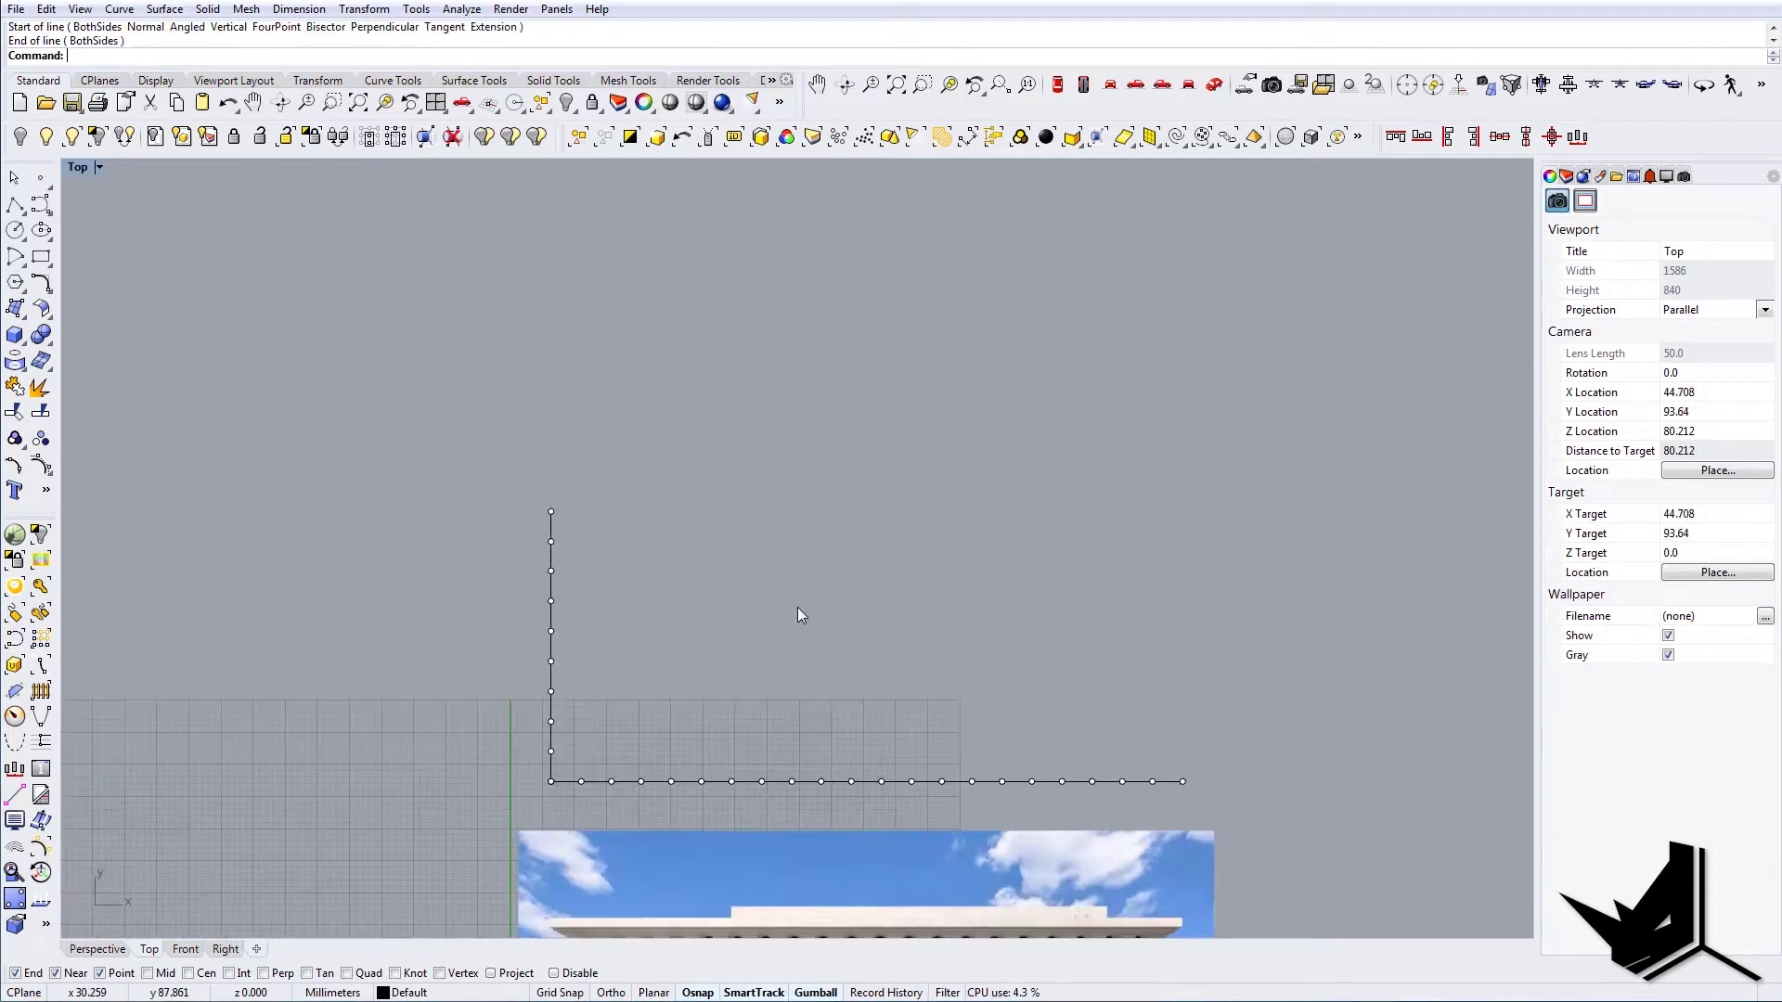
pyautogui.moveTo(776, 595); pyautogui.dragTo(556, 563, button='right')
pyautogui.moveTo(540, 695); pyautogui.dragTo(501, 703, button='right')
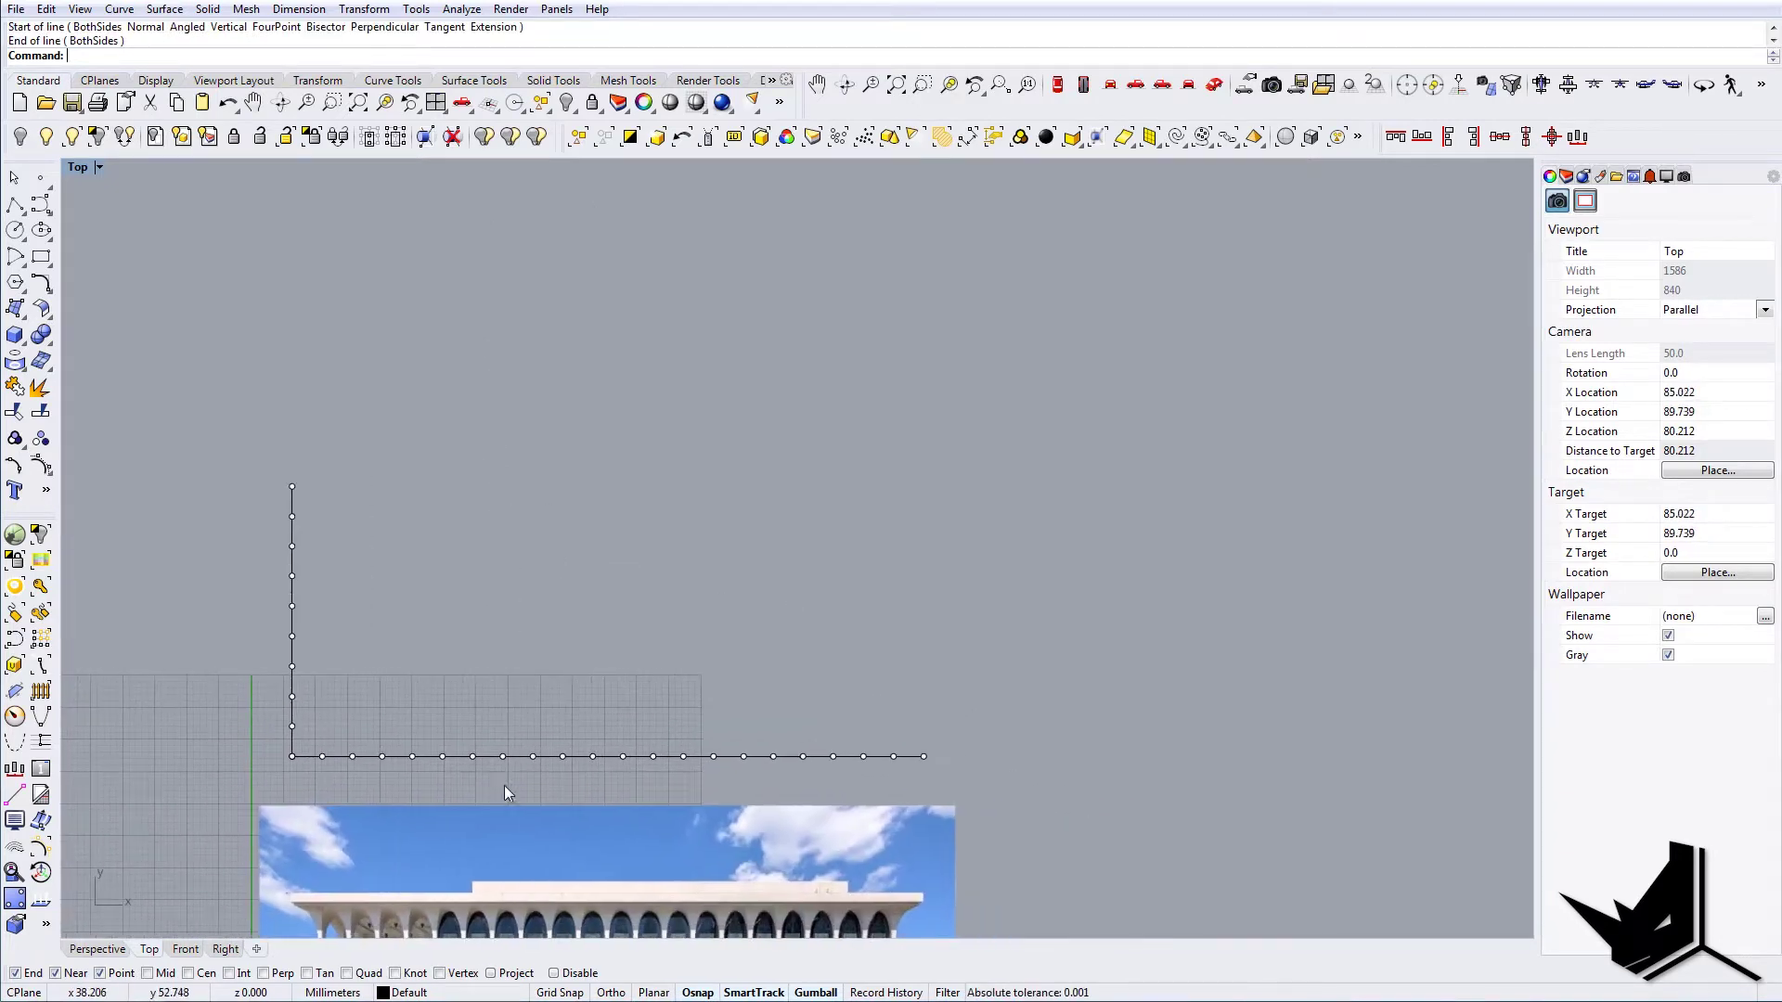
pyautogui.click(309, 756)
pyautogui.write('copy')
pyautogui.press('Return')
pyautogui.click(291, 757)
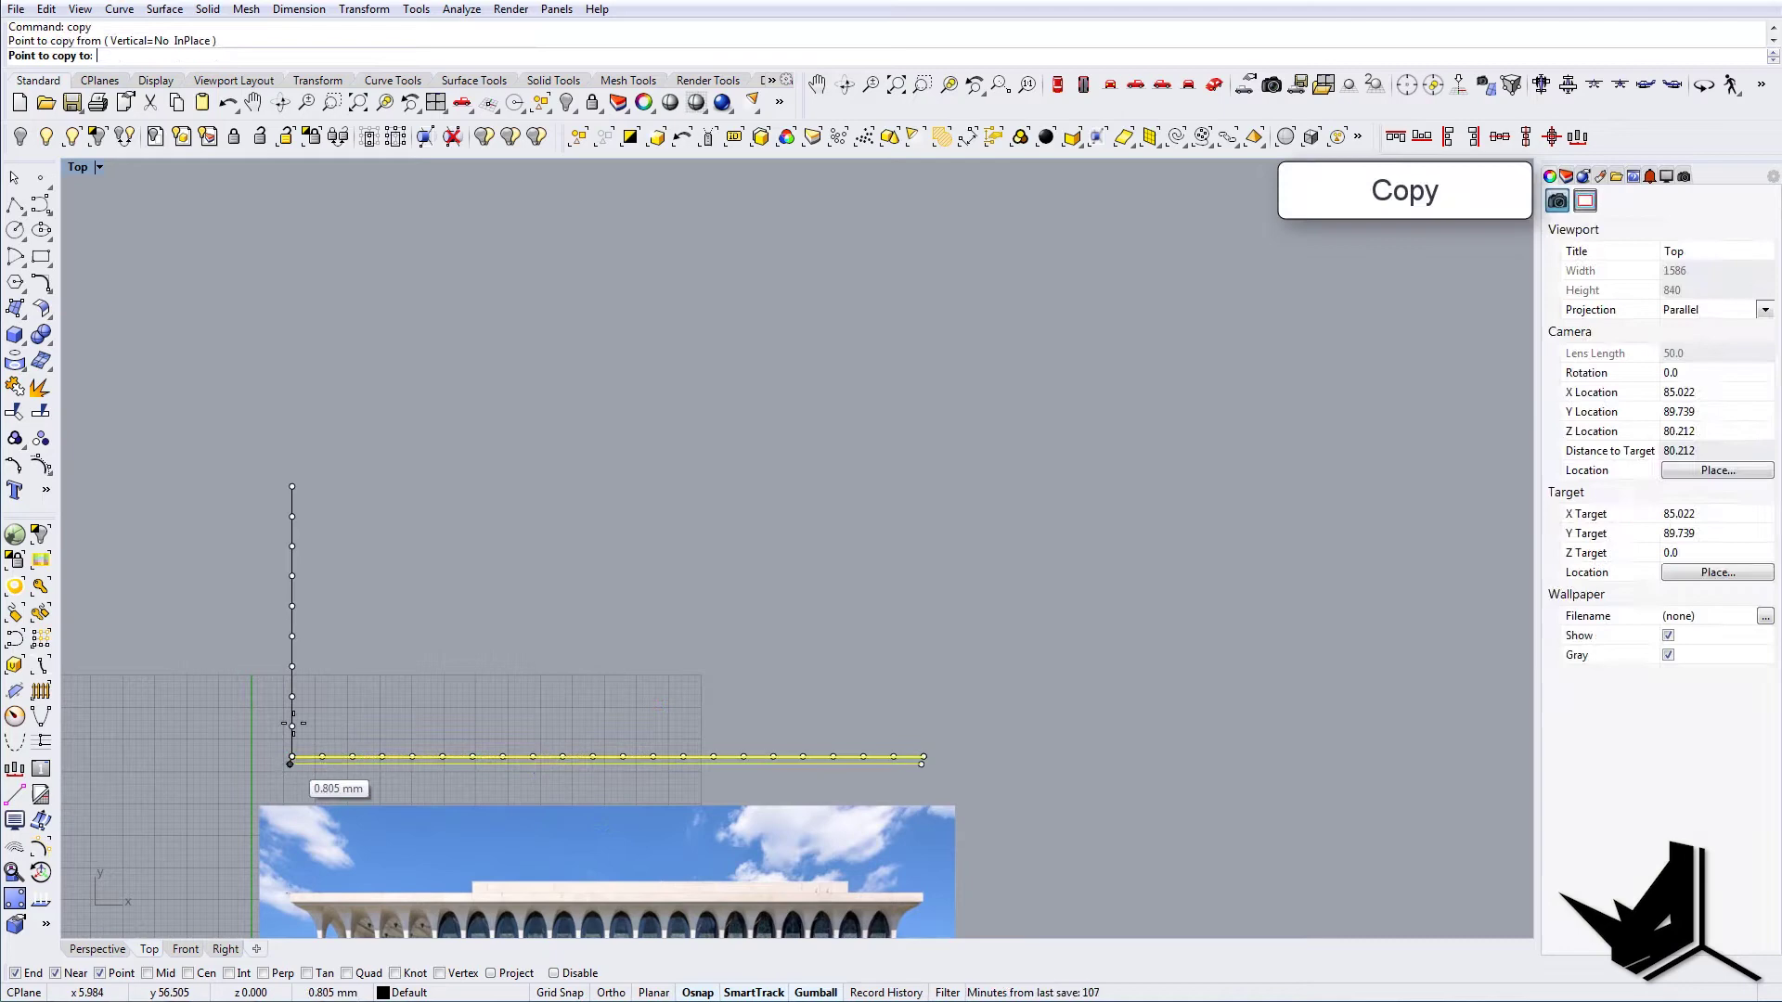
pyautogui.click(287, 487)
pyautogui.press('Return')
pyautogui.click(659, 576)
# Copy the divided vertical side line from its upper end to the far end of the upper horizontal line, closing the plan rectangle
pyautogui.moveTo(469, 581); pyautogui.dragTo(379, 579, button='right')
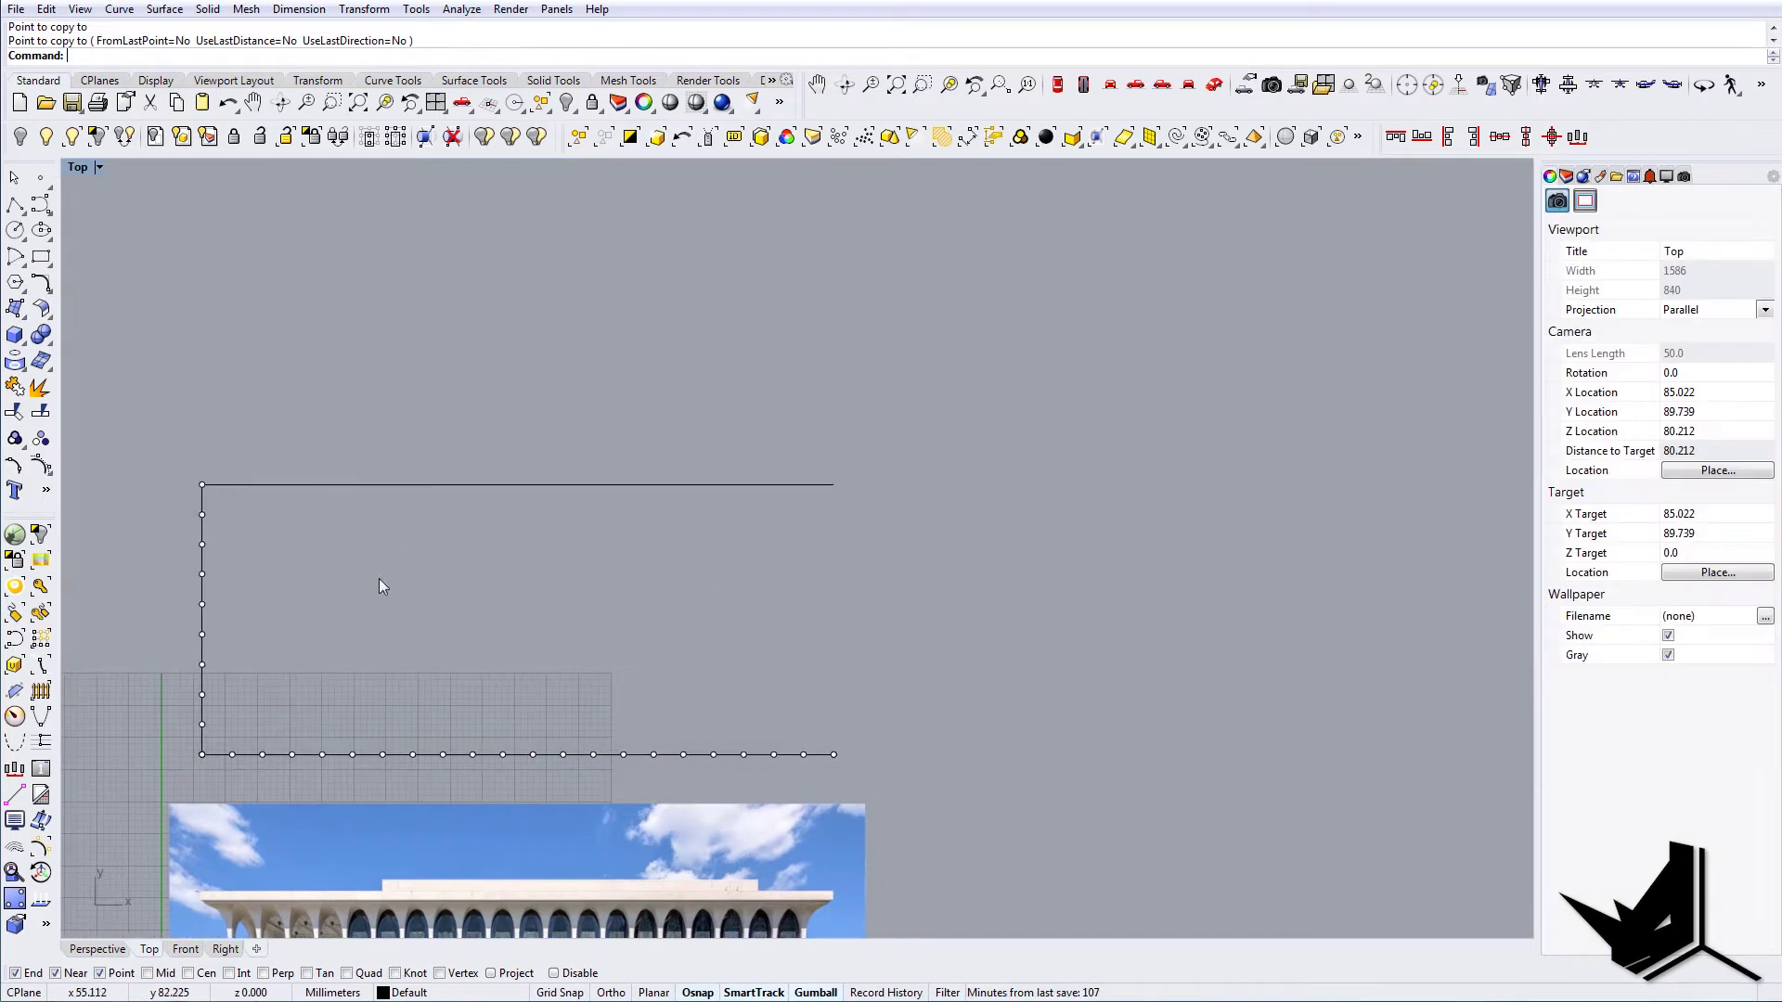
pyautogui.click(203, 508)
pyautogui.write('copy')
pyautogui.press('Return')
pyautogui.click(202, 484)
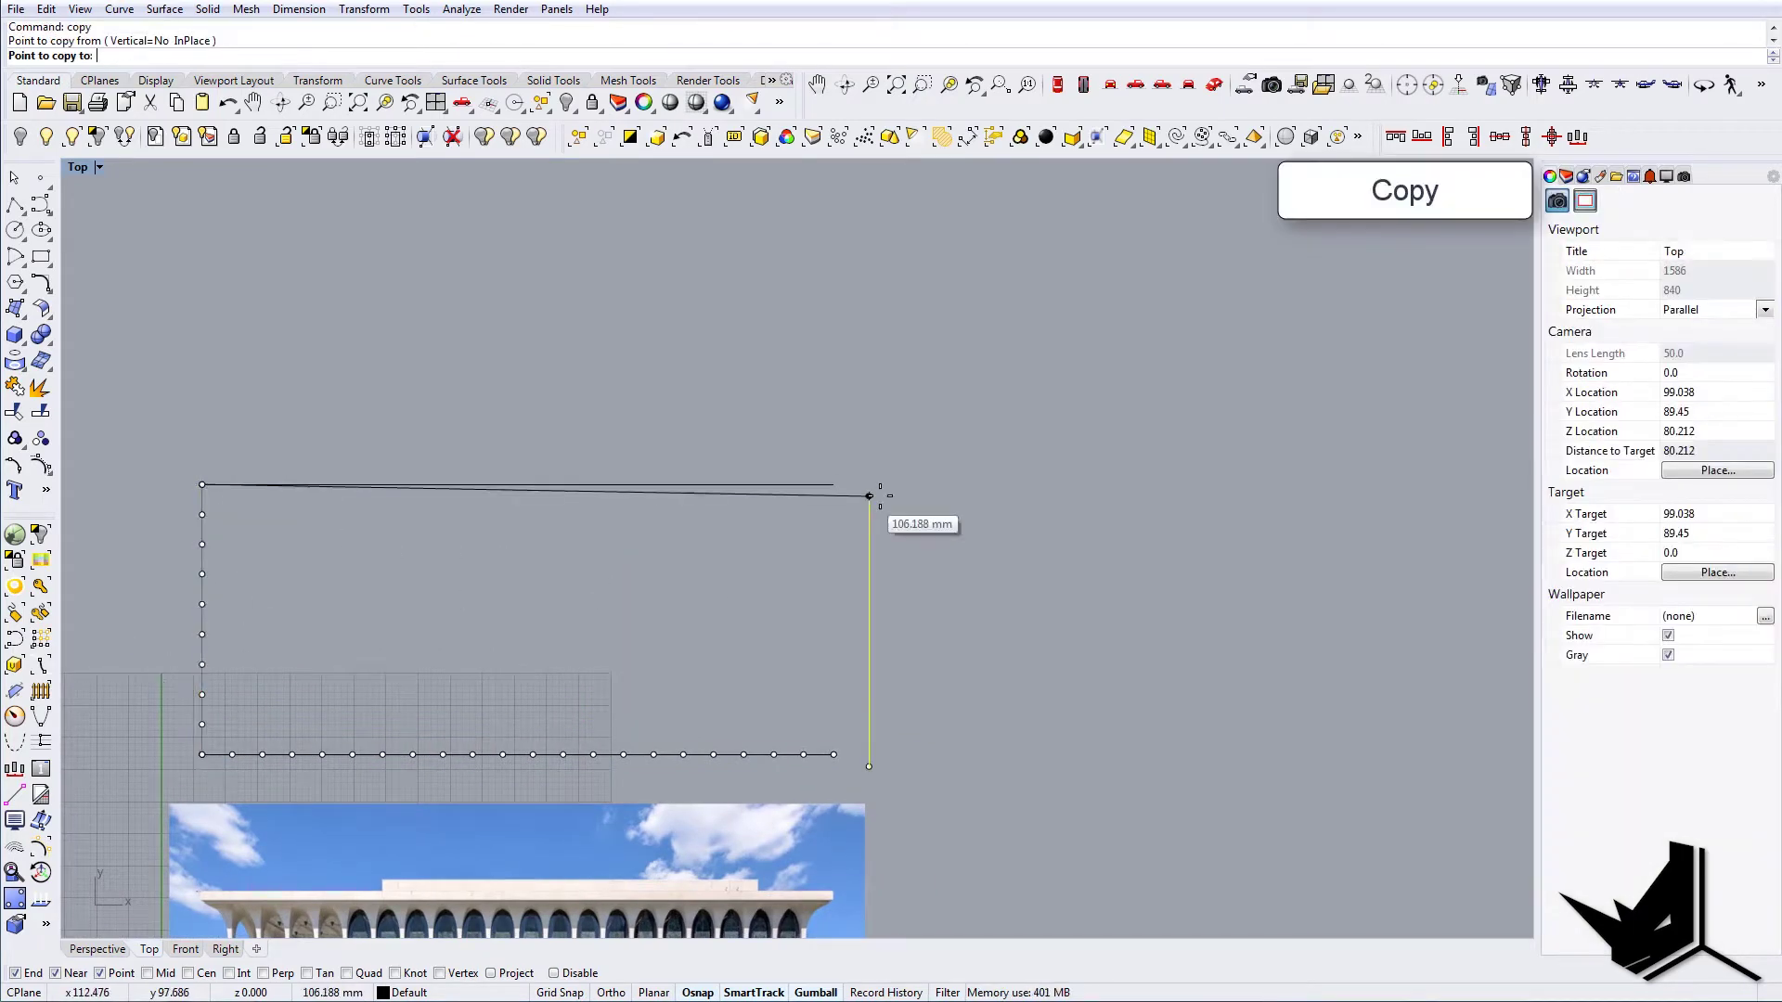
pyautogui.click(833, 484)
pyautogui.scroll(-5, 798, 516)
pyautogui.press('Return')
pyautogui.scroll(8, 655, 585)
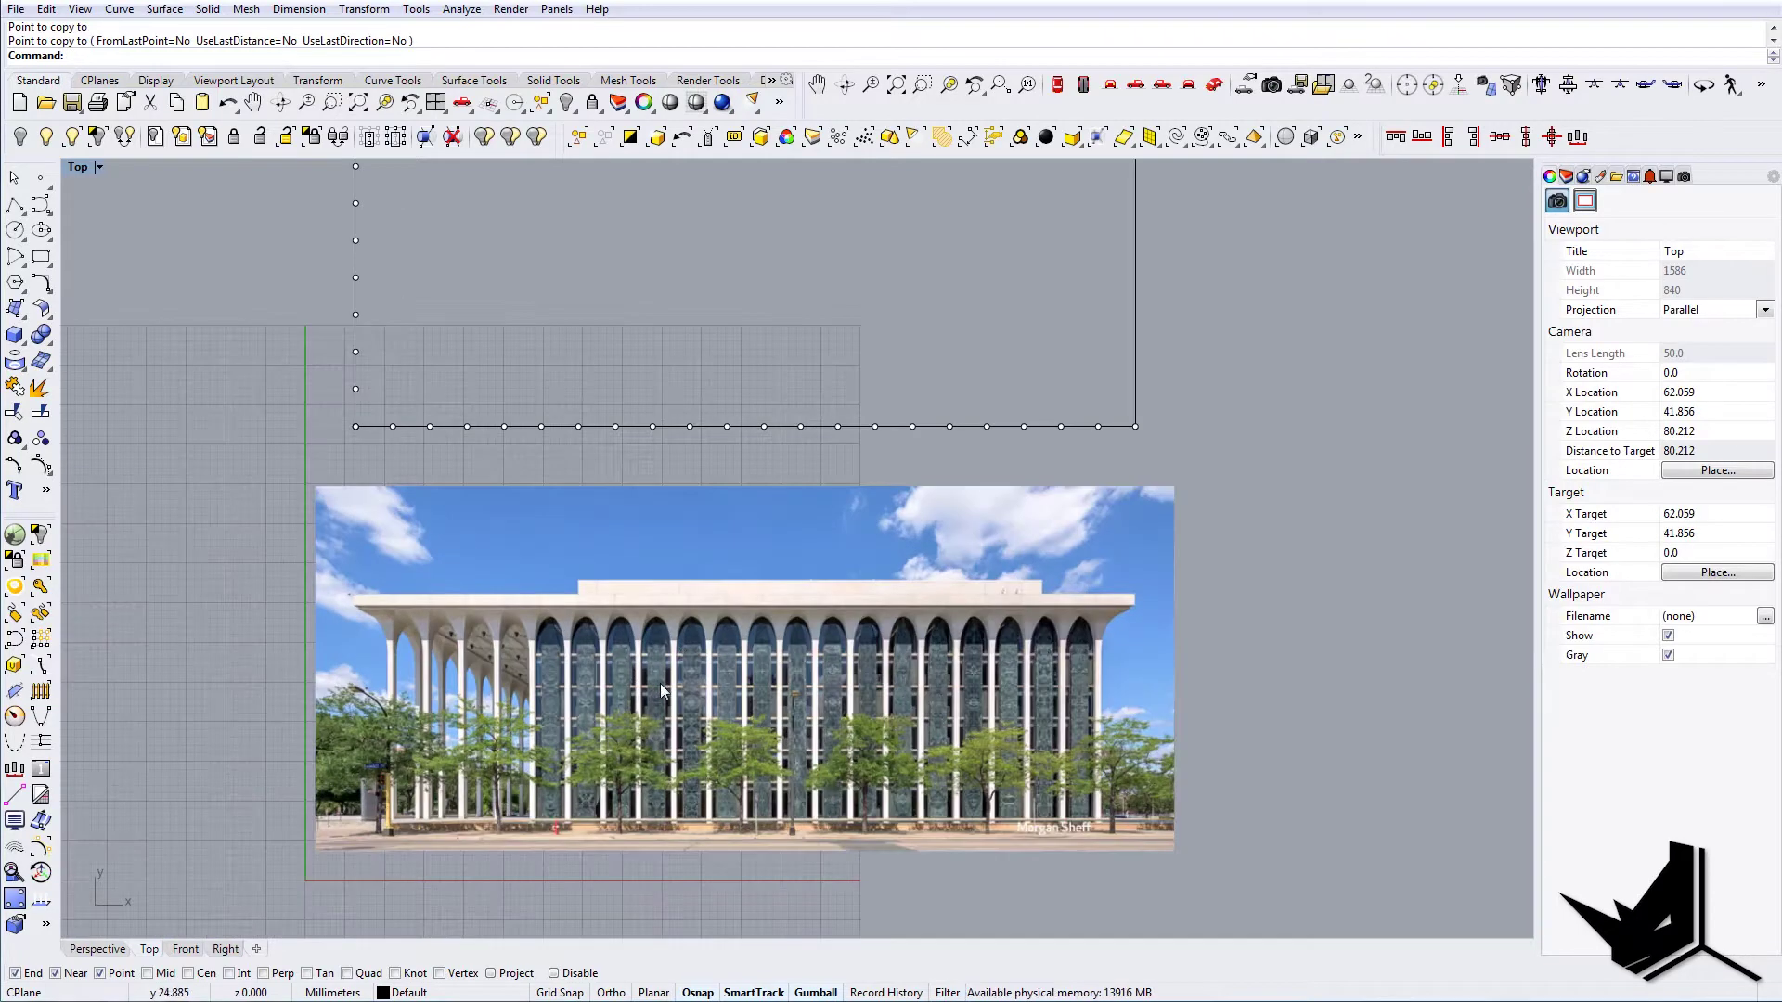
# Copy the plan's left side line from its lower end to the fifth division point along the lower edge
pyautogui.moveTo(709, 573); pyautogui.dragTo(725, 604, button='right')
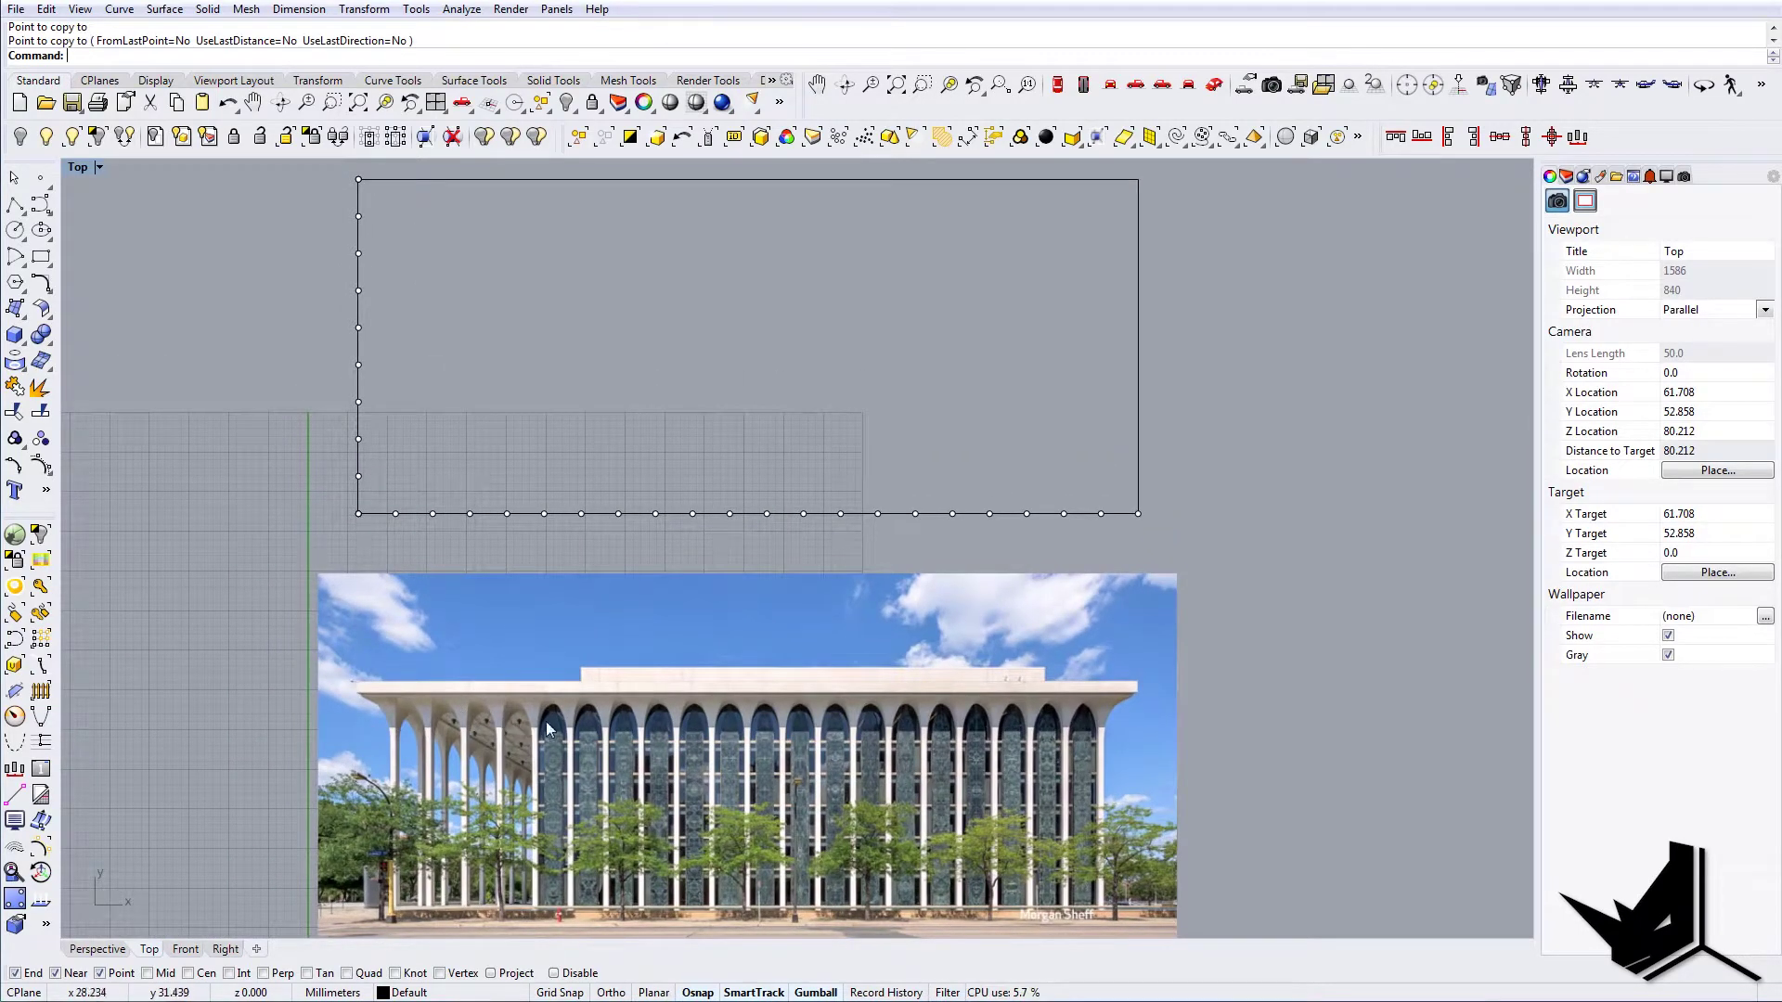
pyautogui.moveTo(613, 622); pyautogui.dragTo(664, 720, button='right')
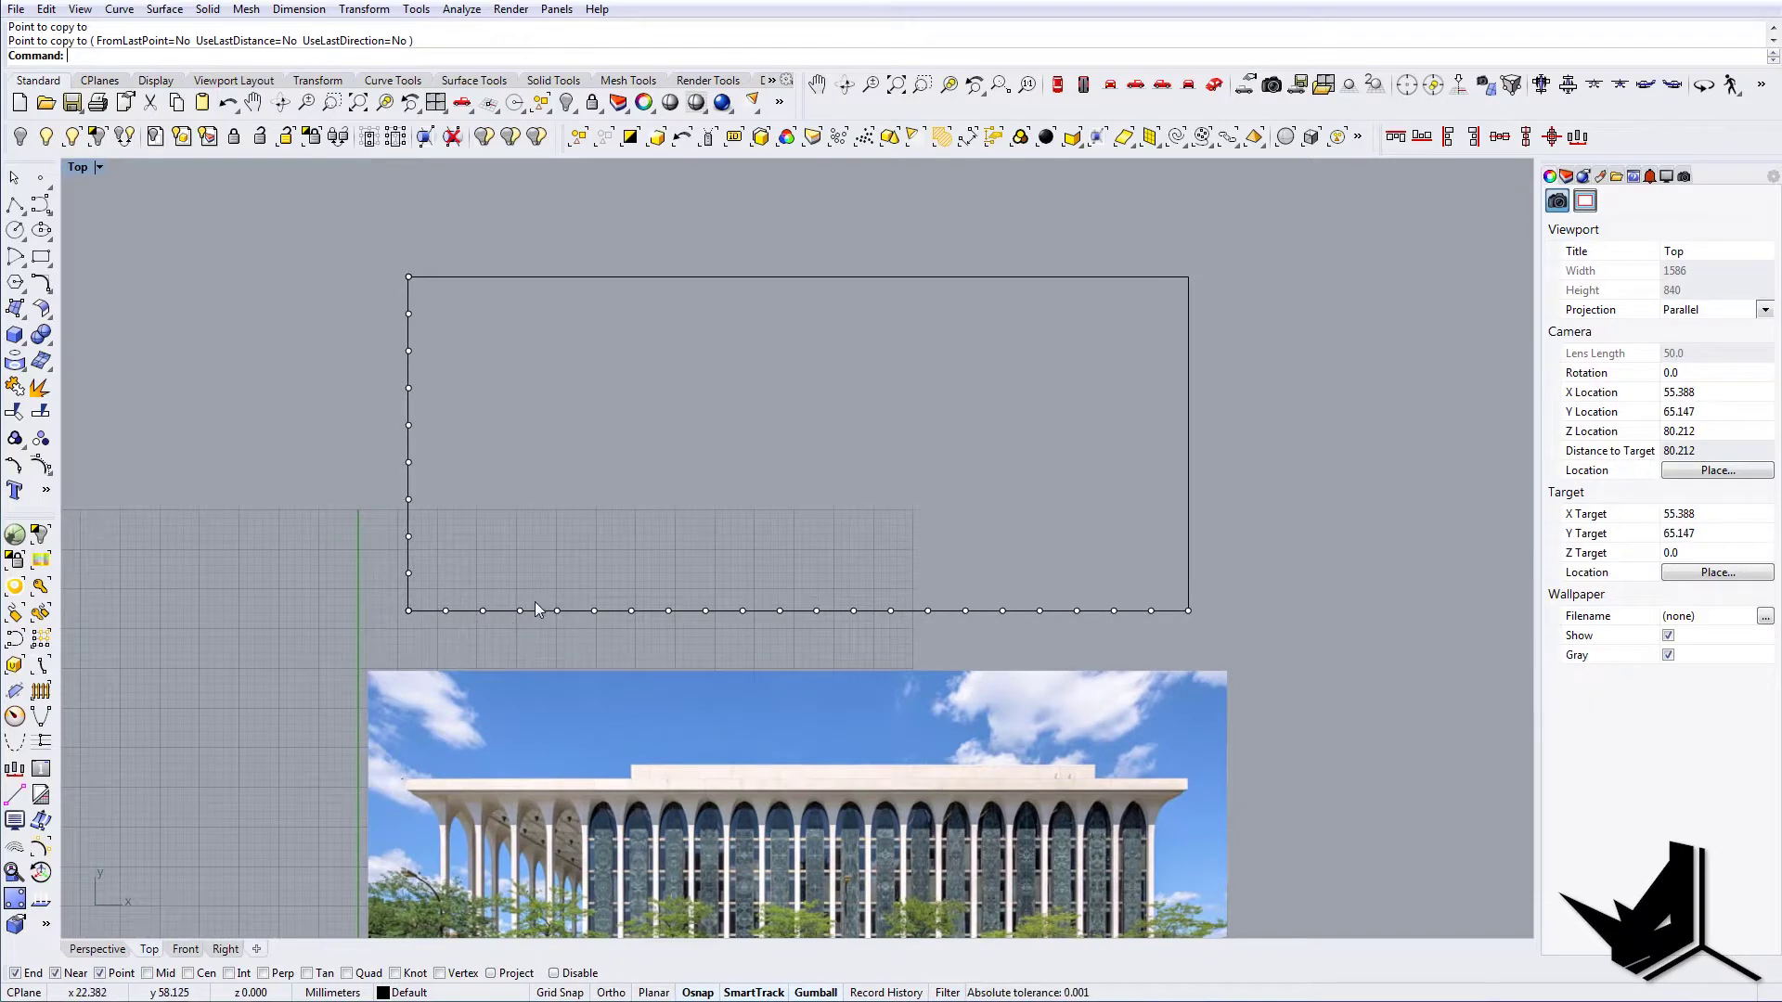
pyautogui.click(410, 590)
pyautogui.rightClick(413, 594)
pyautogui.click(408, 611)
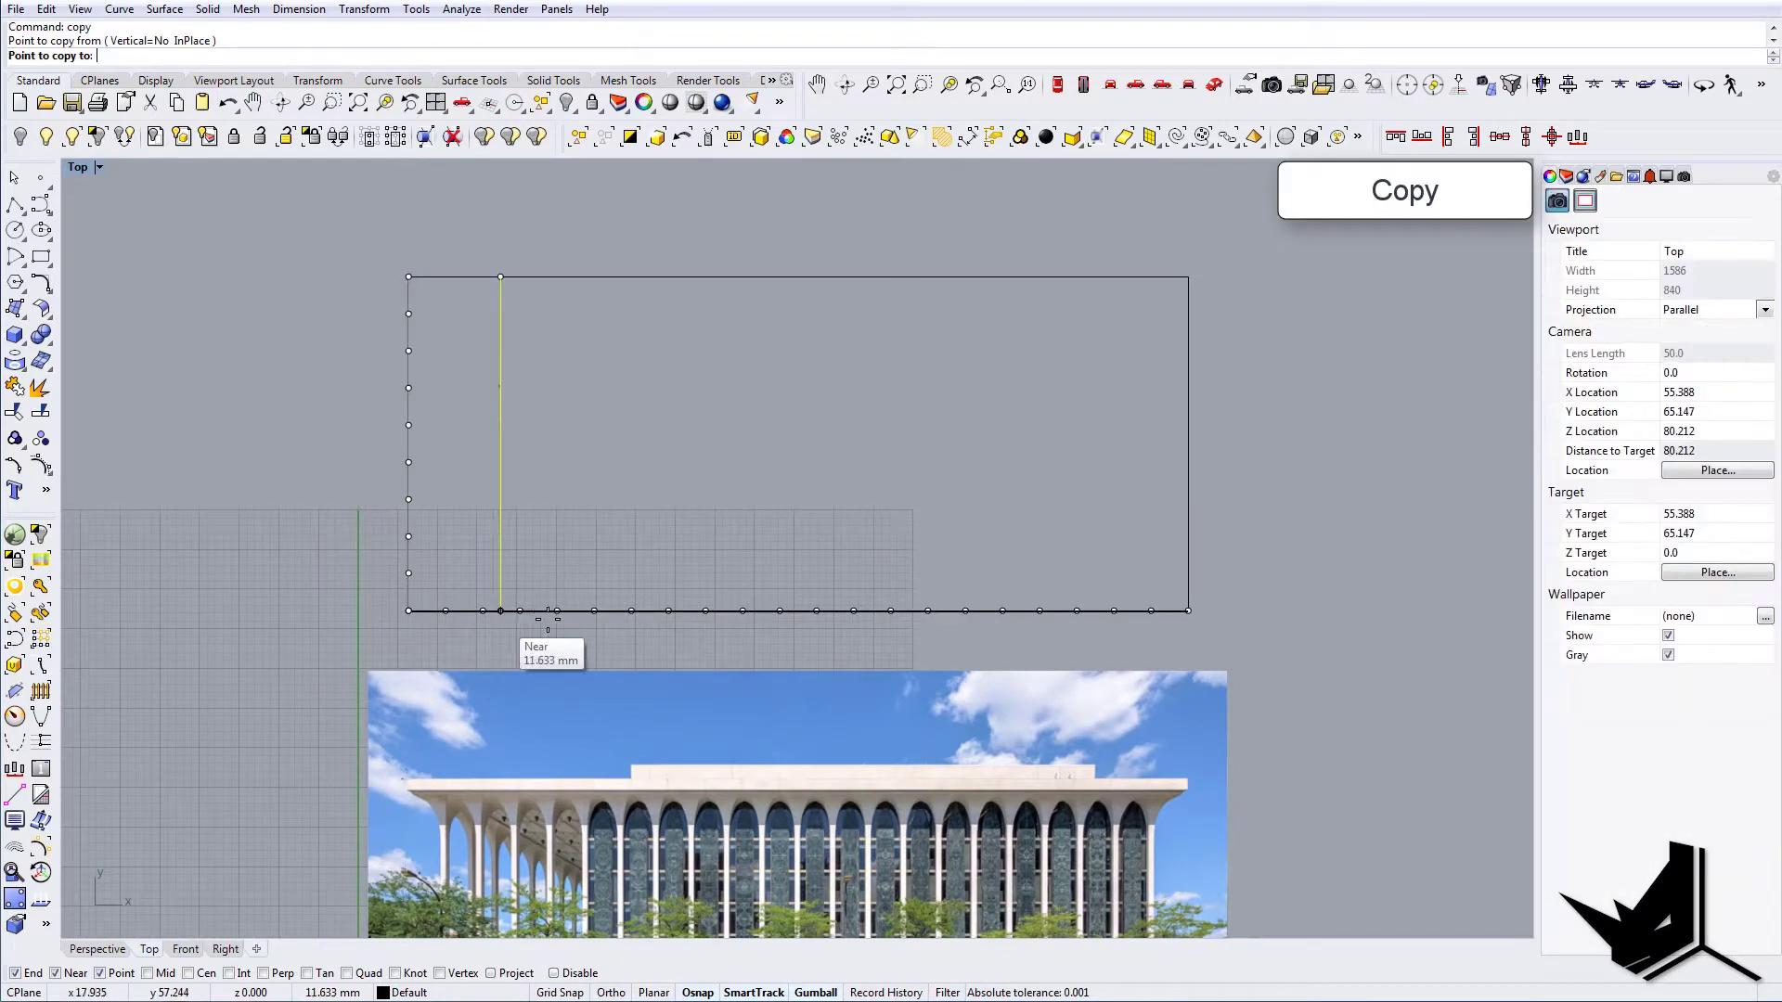
pyautogui.click(593, 611)
pyautogui.rightClick(596, 618)
# Copy the inner vertical line from its lower end to the last division point before the plan's right corner
pyautogui.click(629, 738)
pyautogui.moveTo(623, 737); pyautogui.dragTo(619, 648, button='right')
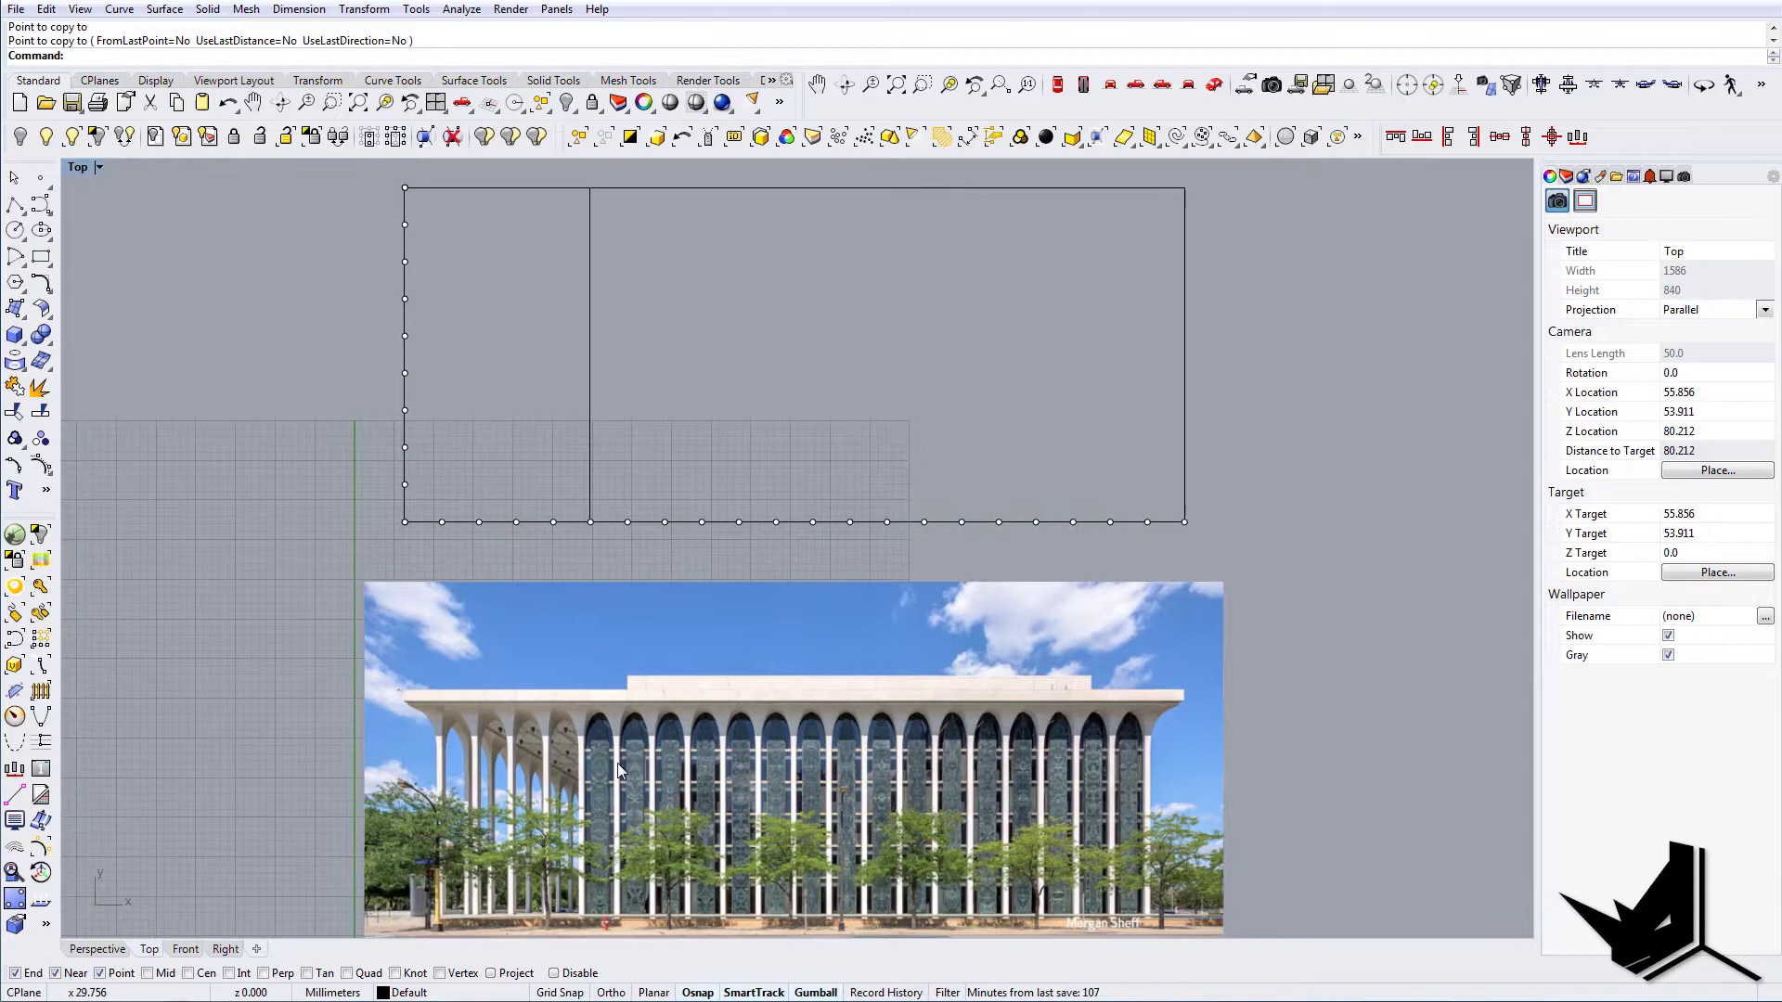
pyautogui.moveTo(590, 581); pyautogui.dragTo(603, 635, button='right')
pyautogui.moveTo(937, 725); pyautogui.dragTo(815, 713, button='right')
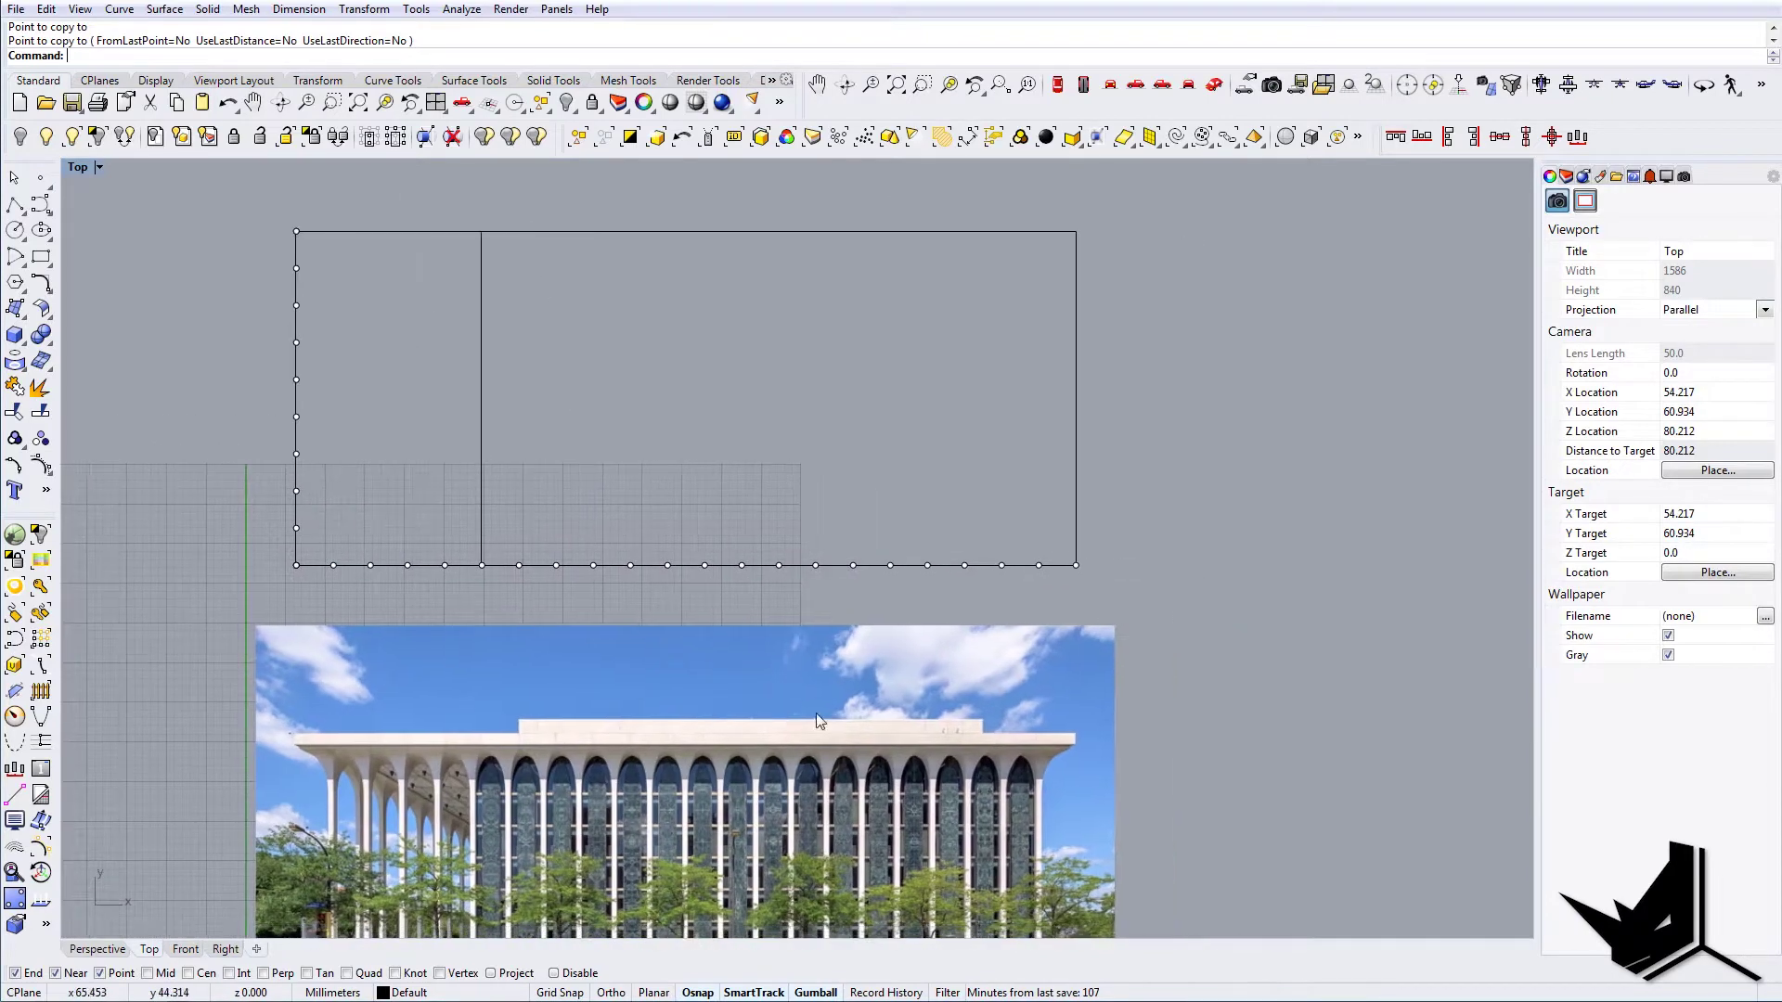
pyautogui.click(481, 475)
pyautogui.rightClick(504, 568)
pyautogui.click(481, 565)
pyautogui.click(1039, 565)
pyautogui.rightClick(1030, 567)
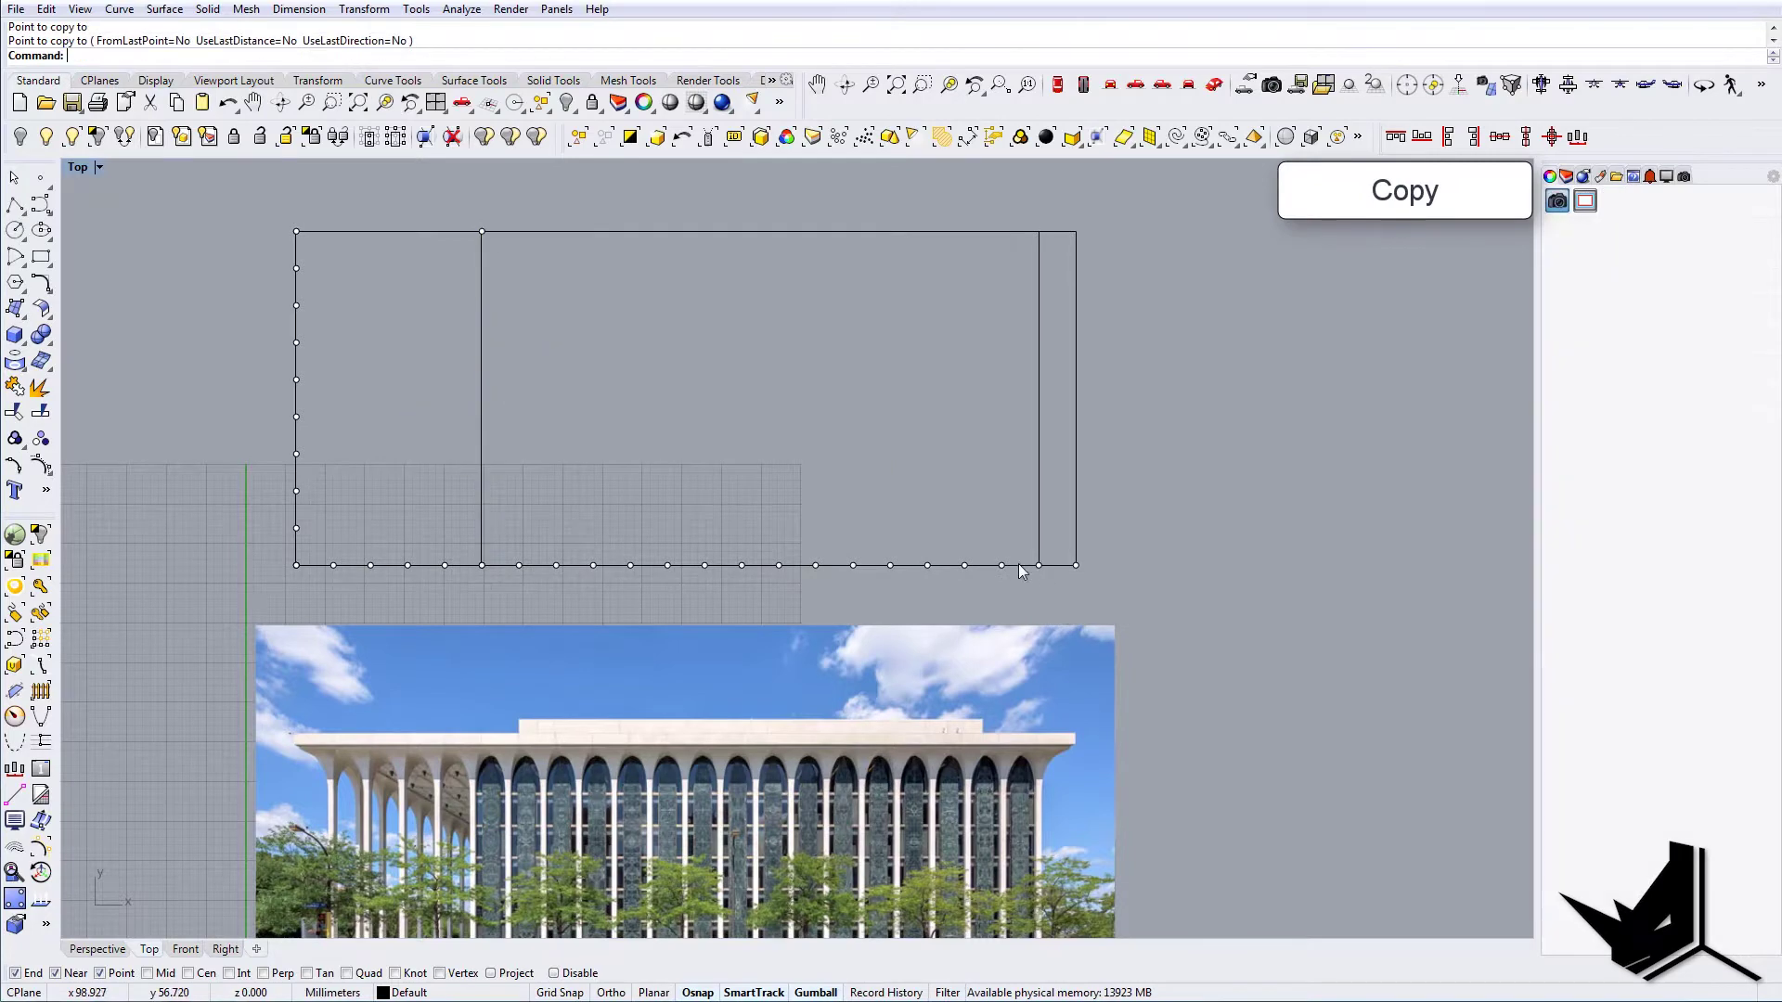
# Draw a horizontal ground line from the base of the facade's leftmost column to well beyond the photo's right edge
pyautogui.scroll(-6, 1007, 567)
pyautogui.moveTo(869, 546); pyautogui.dragTo(571, 440, button='right')
pyautogui.scroll(4, 604, 432)
pyautogui.moveTo(780, 744); pyautogui.dragTo(592, 659, button='right')
pyautogui.write('L')
pyautogui.press('Return')
pyautogui.scroll(4, 283, 733)
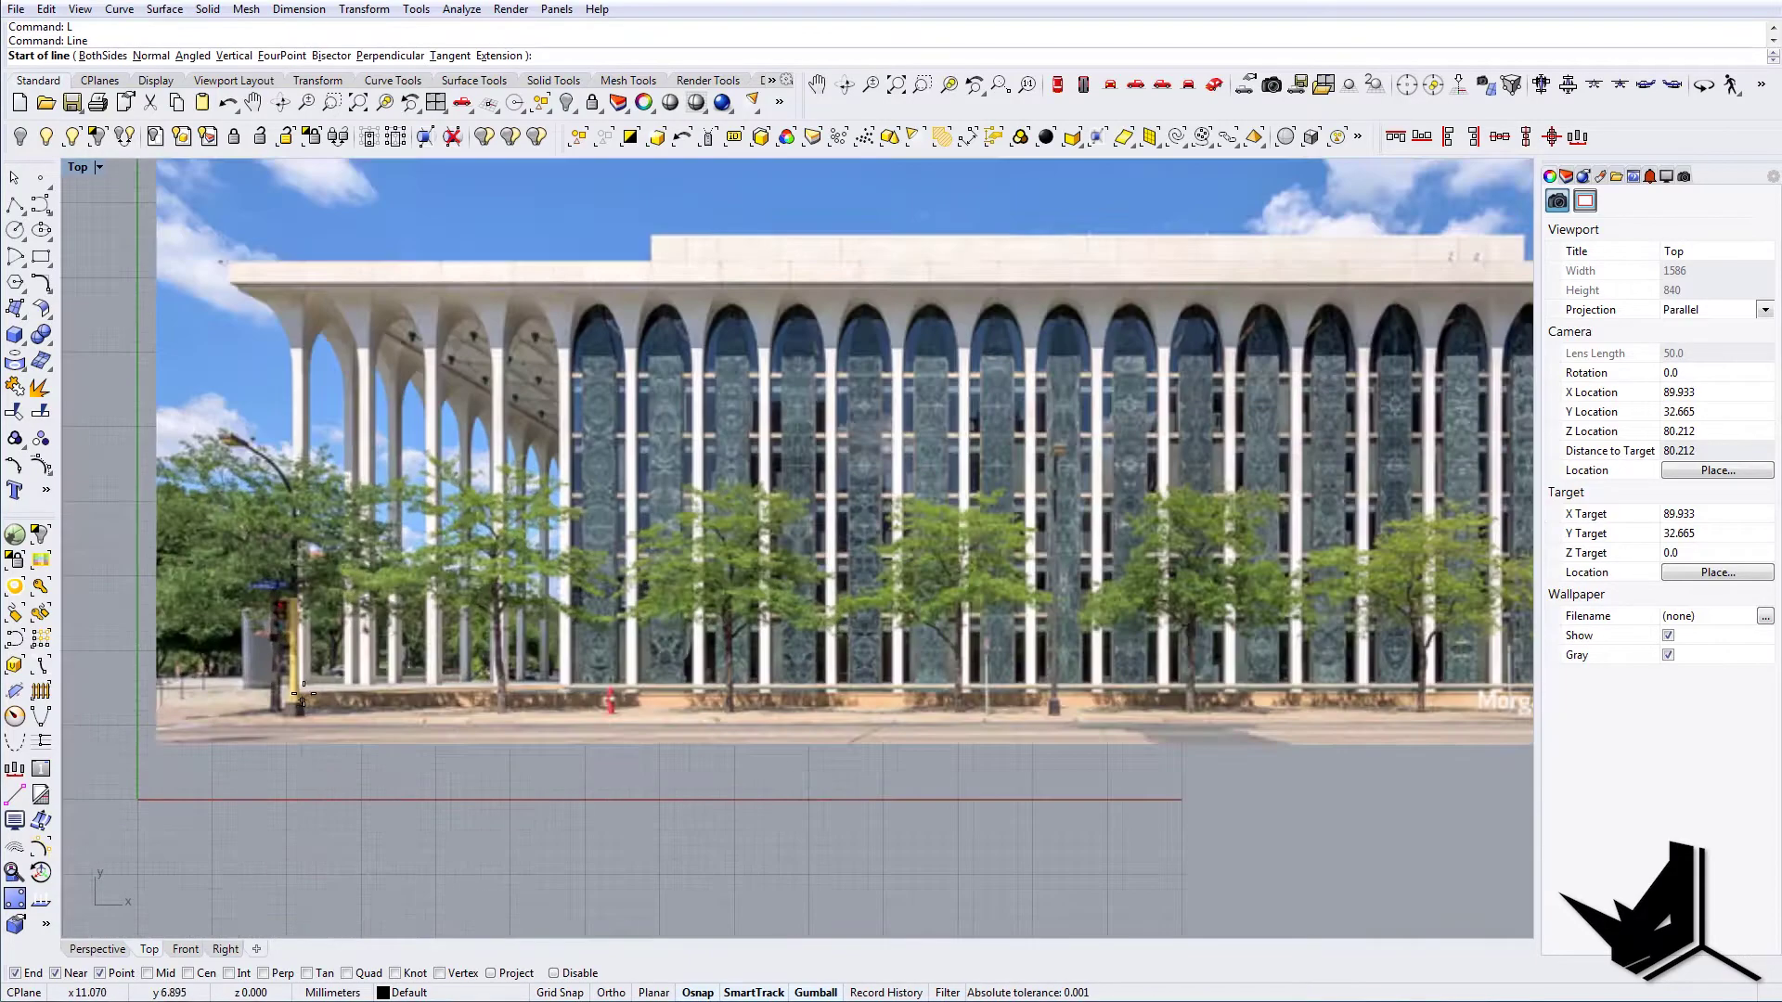
pyautogui.click(303, 698)
pyautogui.scroll(-3, 302, 697)
pyautogui.click(1282, 692)
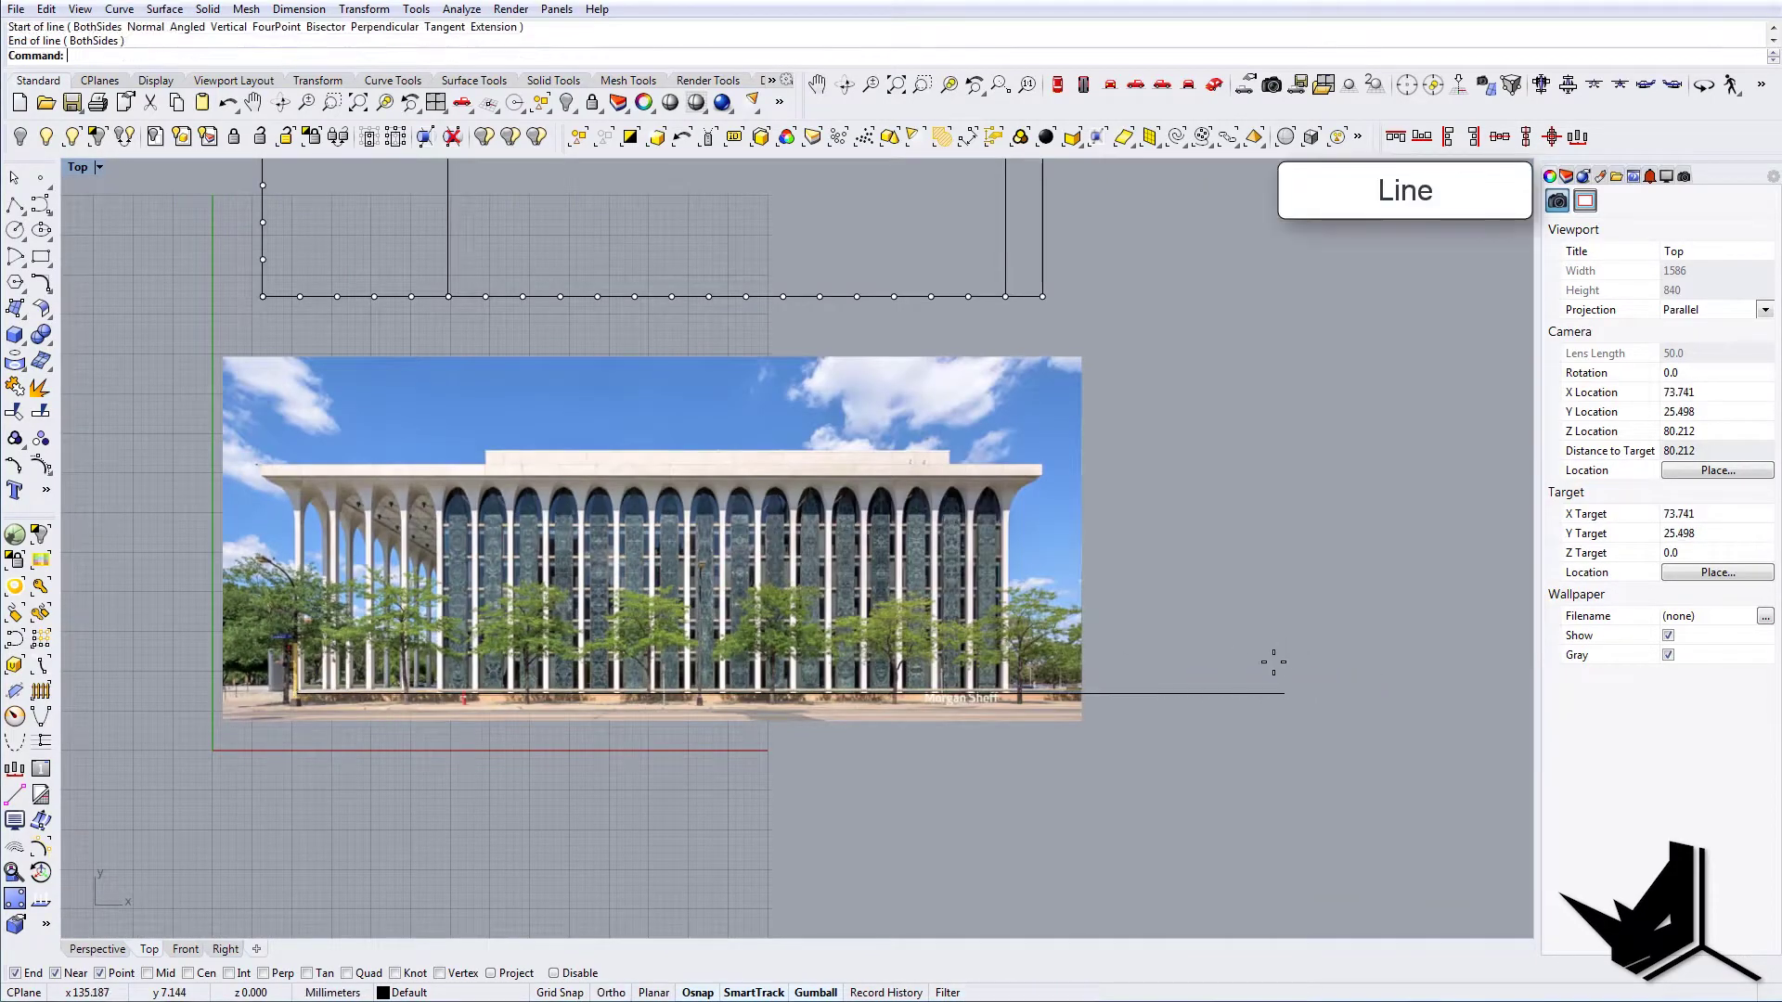
pyautogui.scroll(6, 1182, 688)
pyautogui.moveTo(1214, 613); pyautogui.dragTo(1122, 762)
pyautogui.moveTo(817, 642); pyautogui.dragTo(949, 720, button='right')
pyautogui.press('F10')
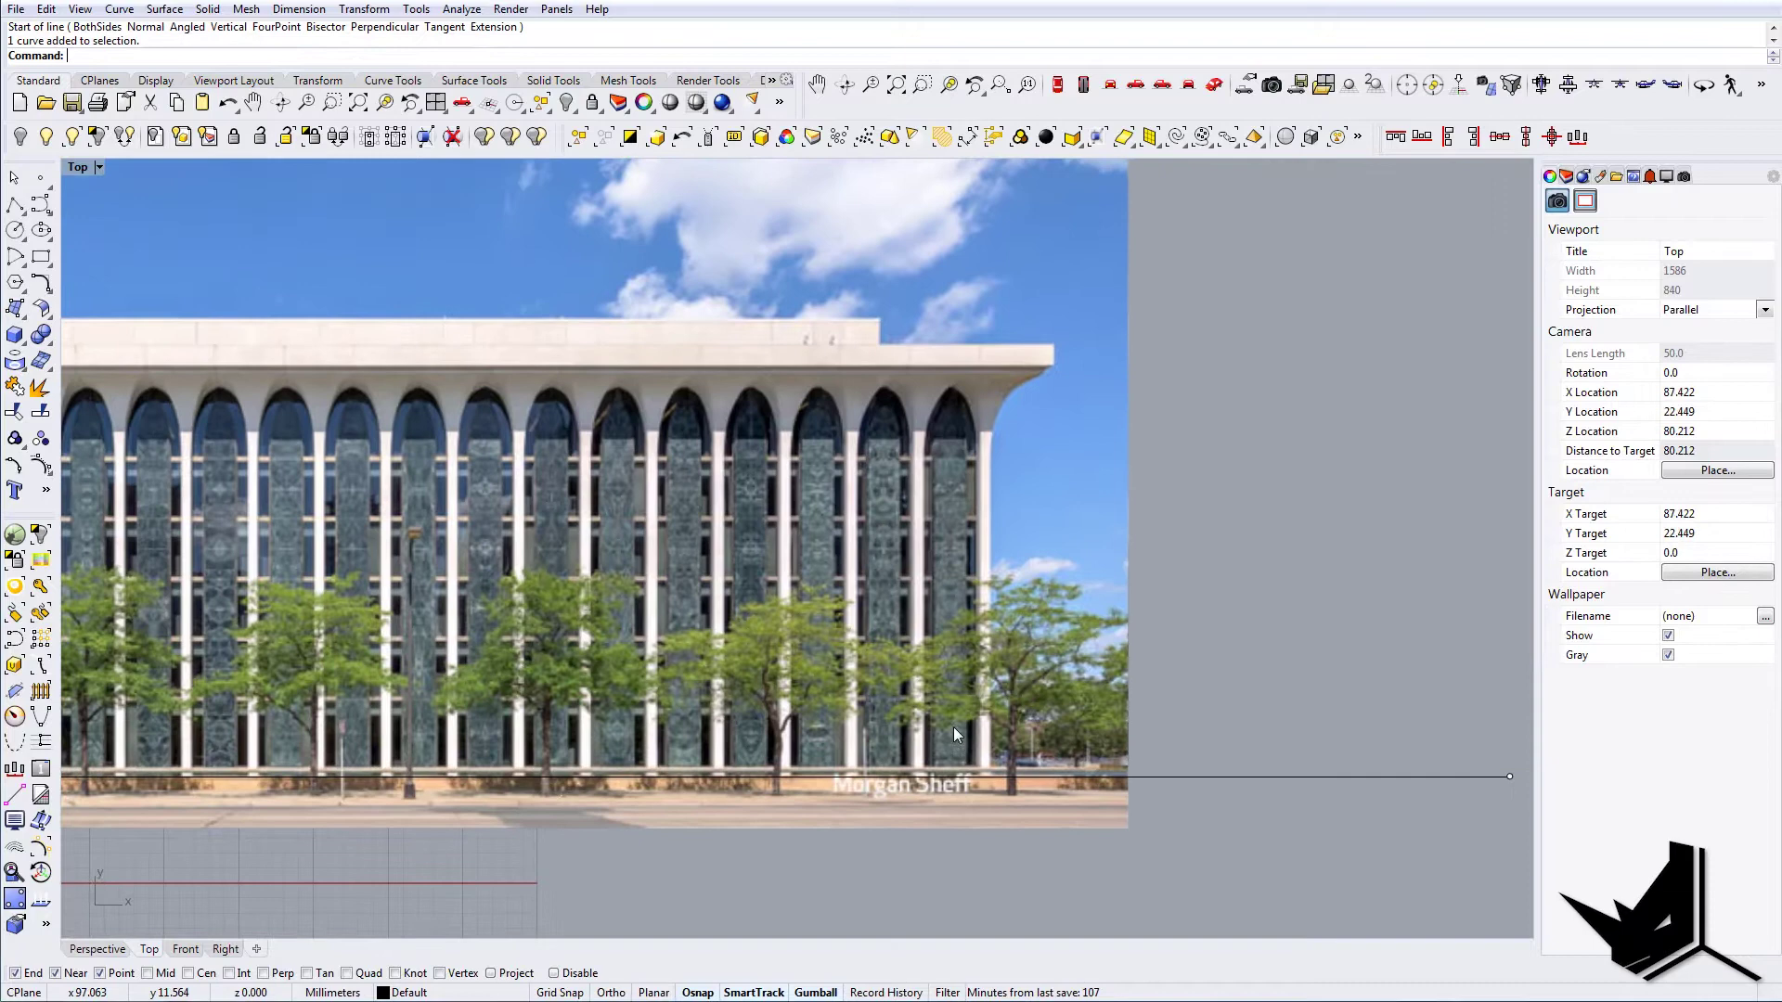
pyautogui.press('Return')
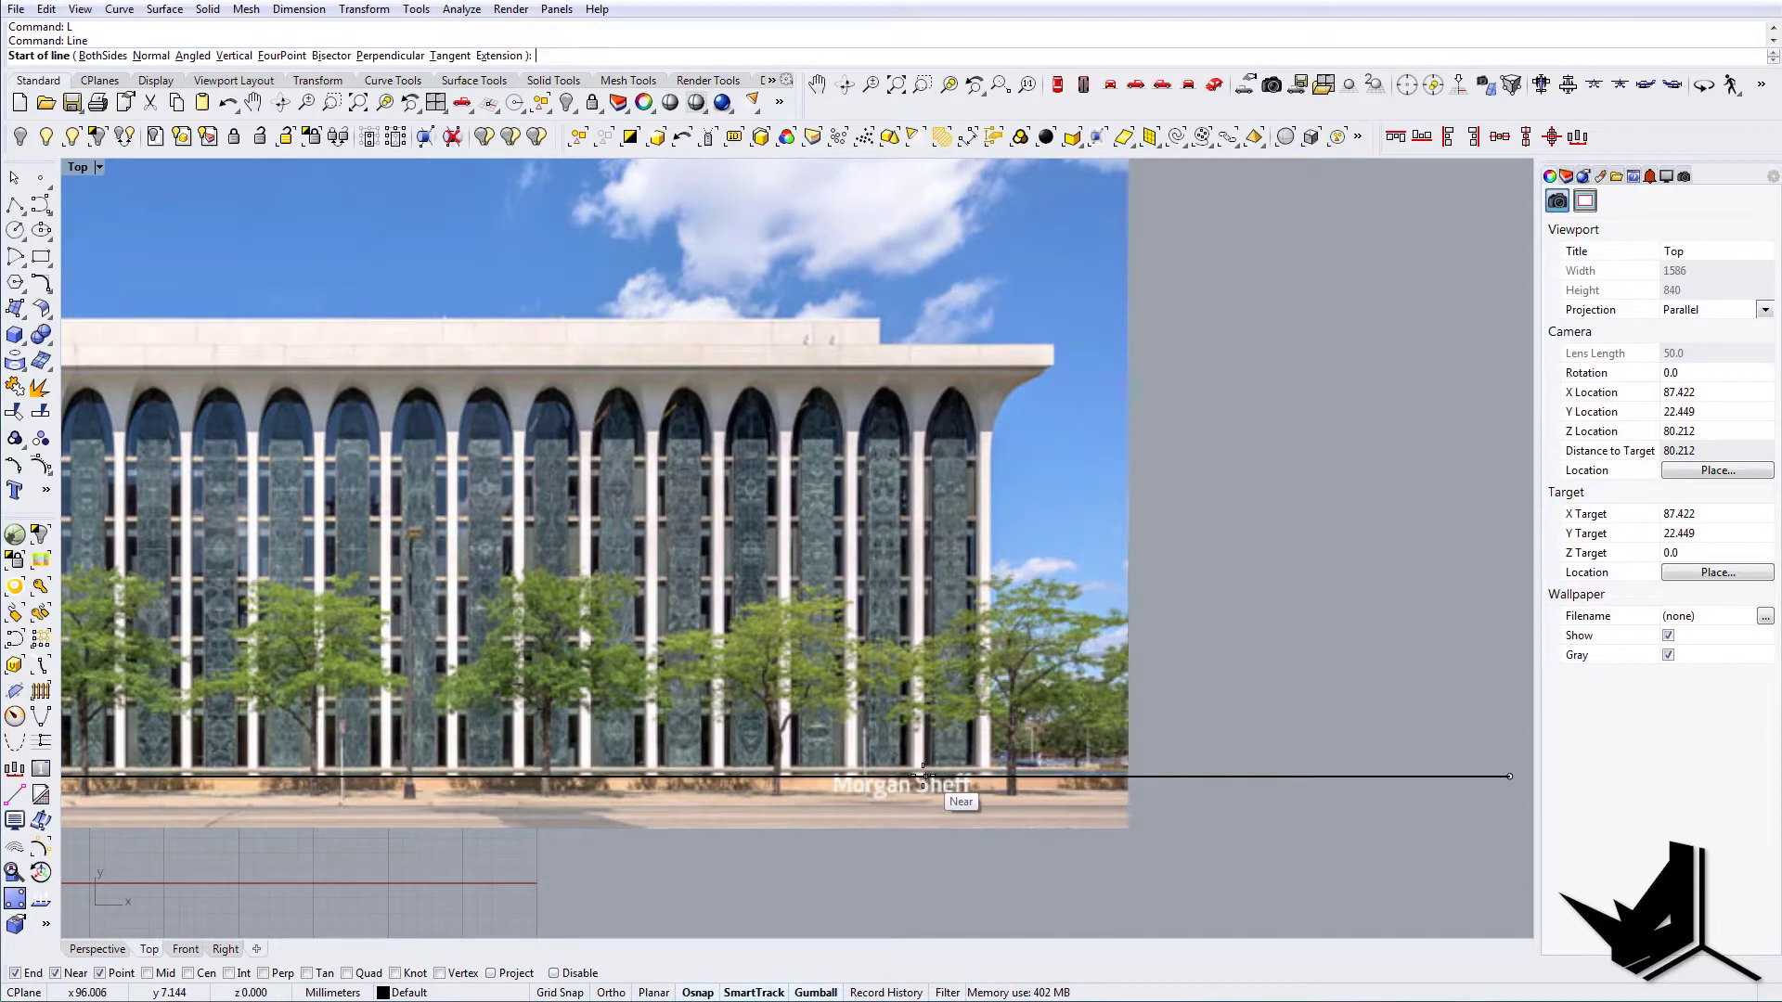
pyautogui.click(926, 776)
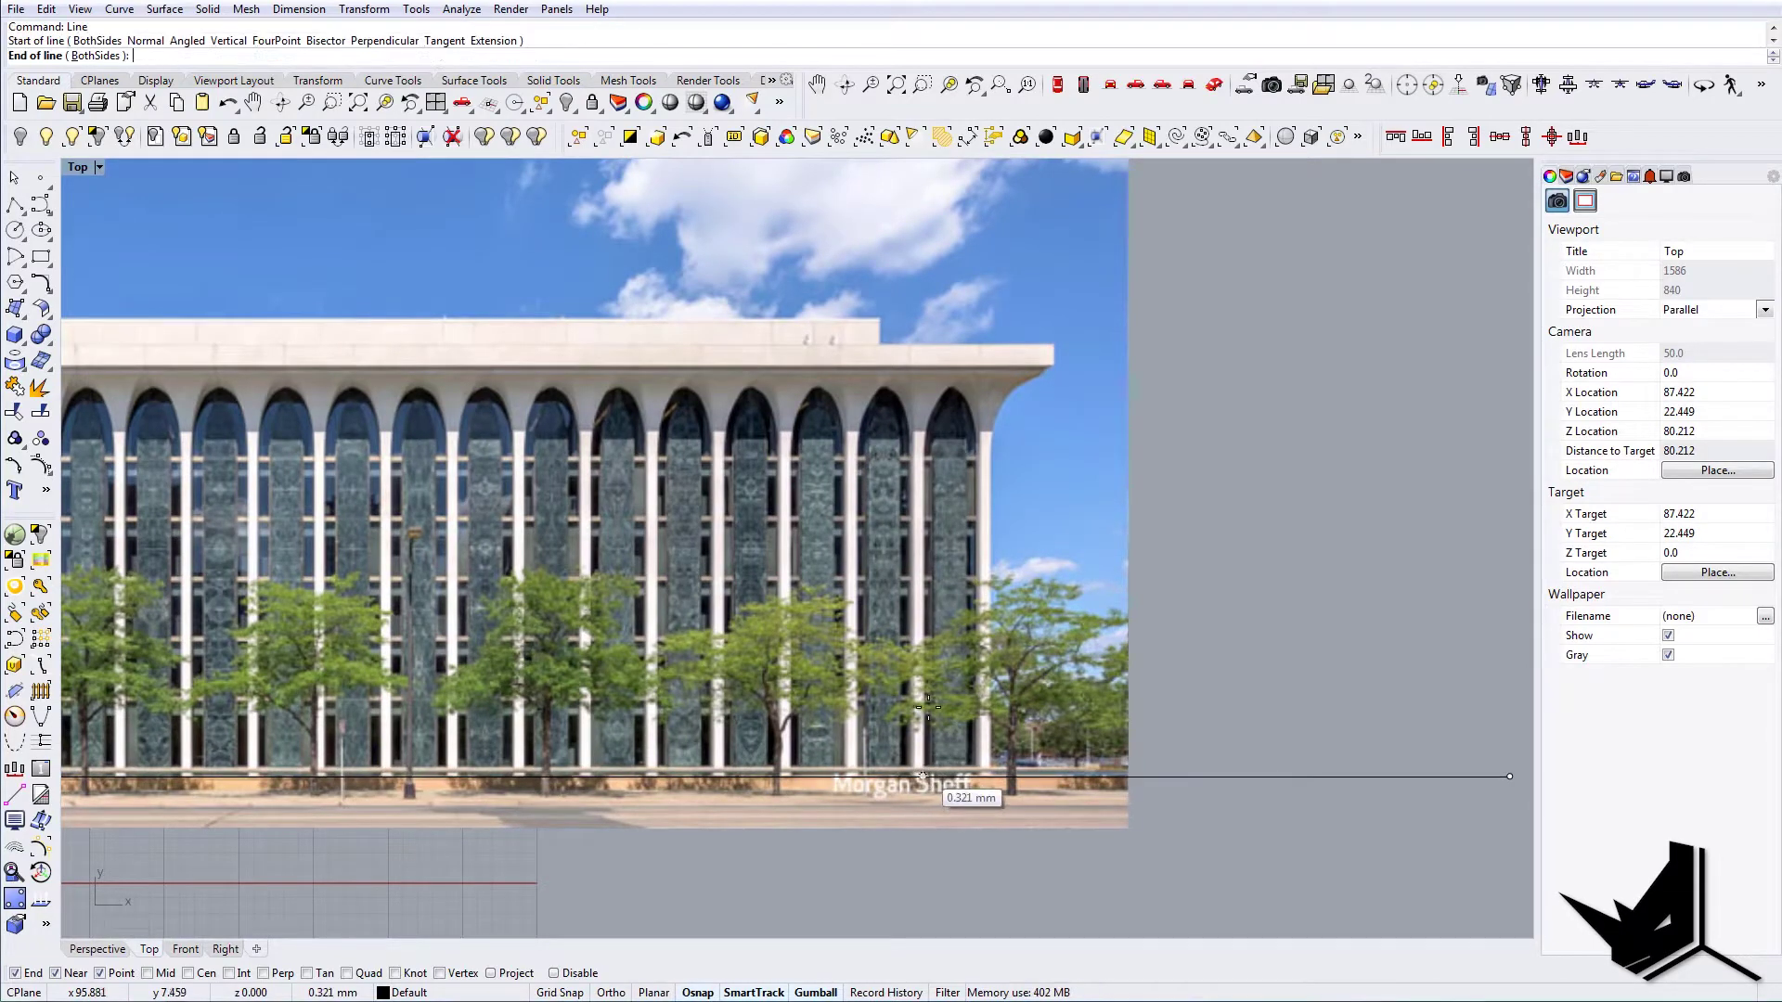
pyautogui.click(930, 445)
# Draw a vertical line about 23 mm long from the ground line up a middle column's edge to the base of its arch
pyautogui.moveTo(511, 723); pyautogui.dragTo(700, 713, button='right')
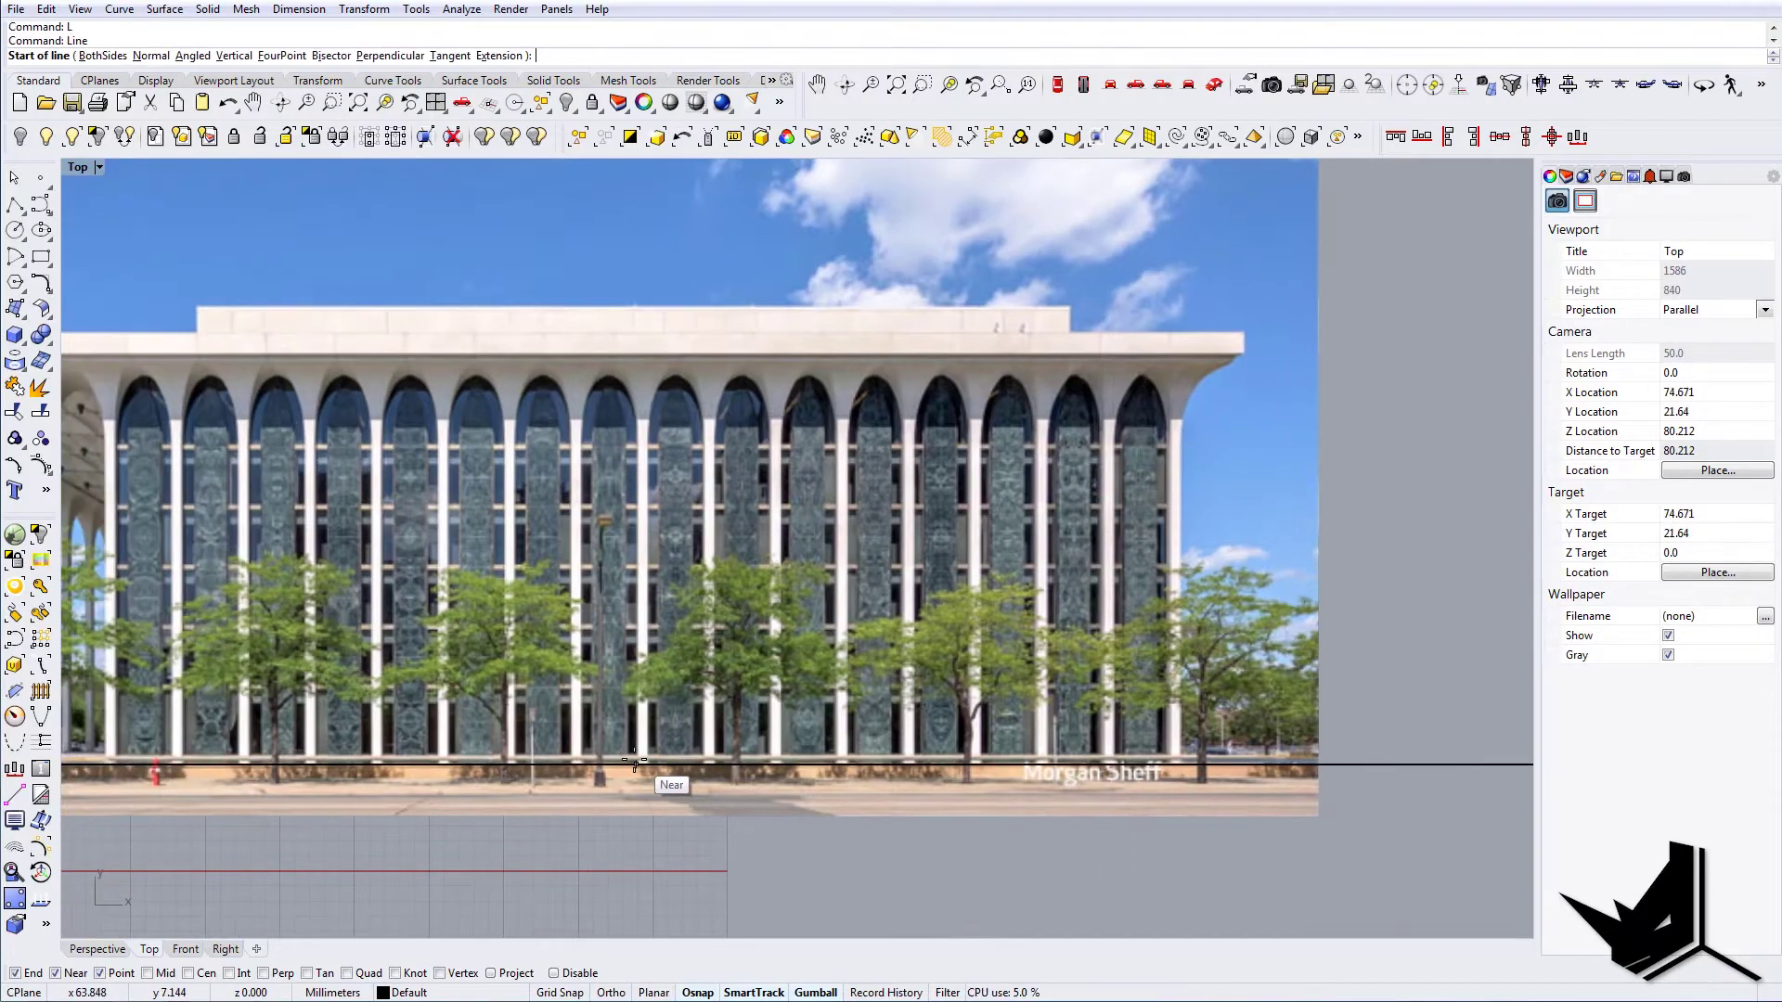
pyautogui.click(634, 762)
pyautogui.scroll(3, 634, 408)
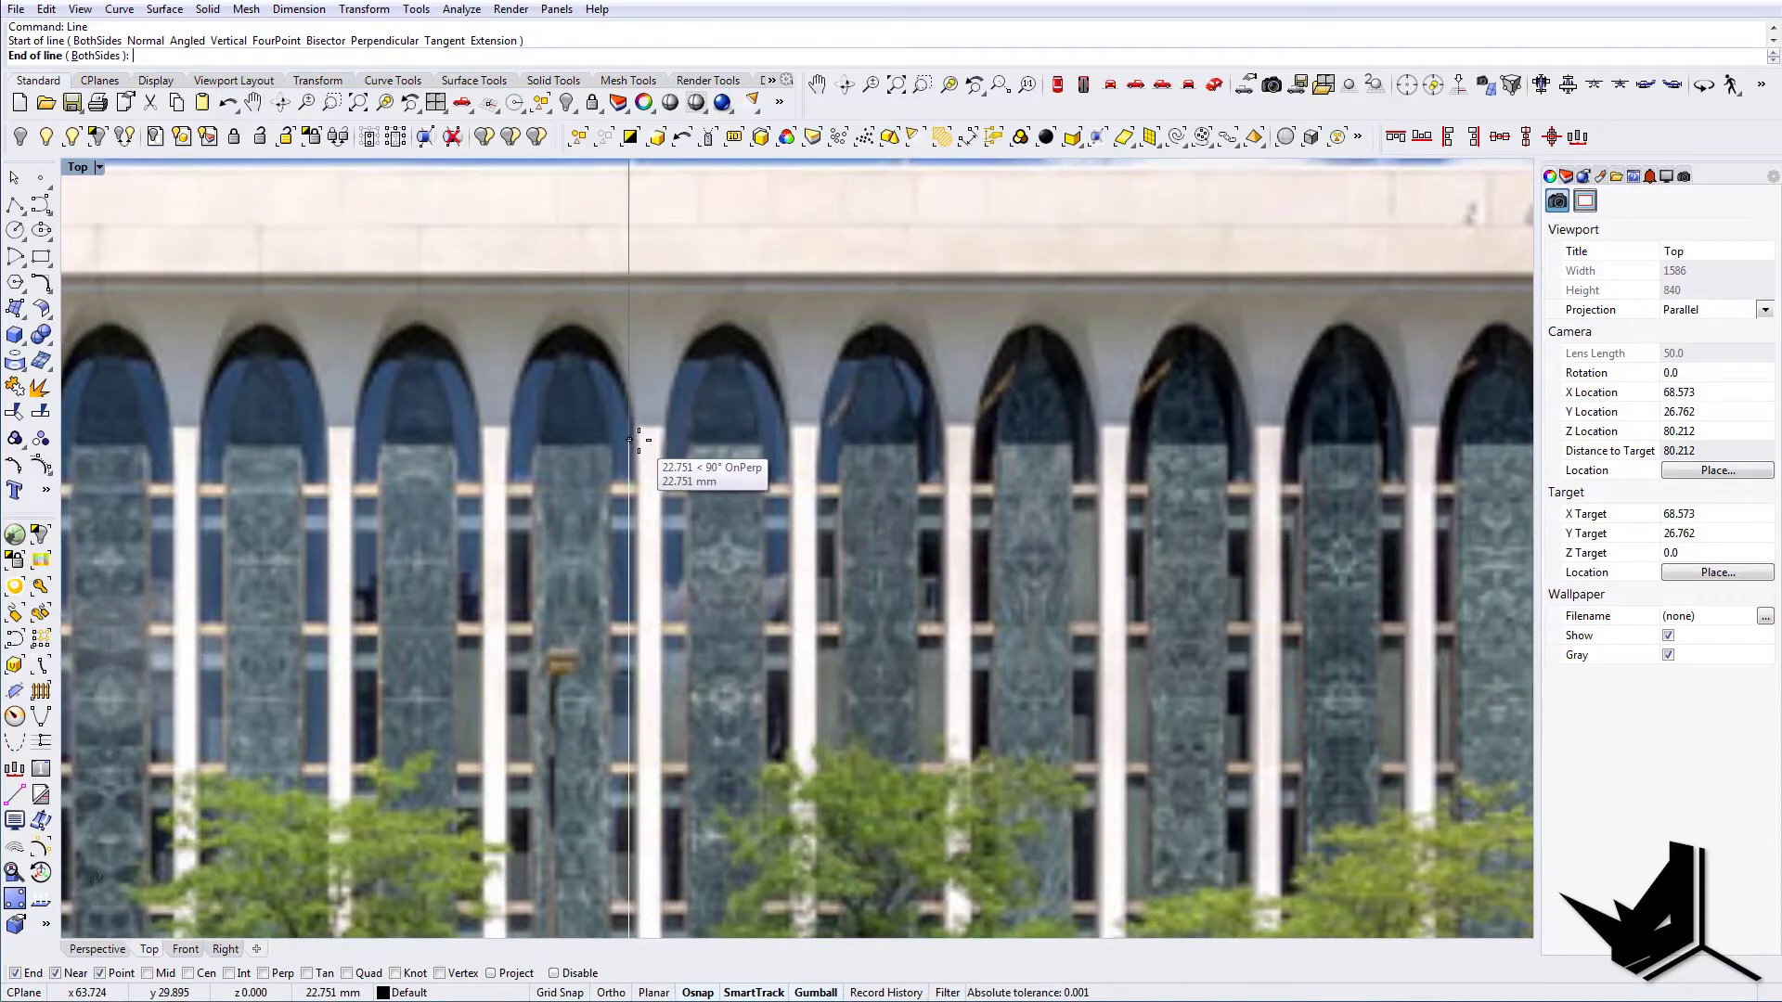
pyautogui.click(637, 432)
pyautogui.click(633, 459)
# Draw a short vertical line from the top of the column line up to the underside of the roof slab
pyautogui.scroll(-9, 635, 460)
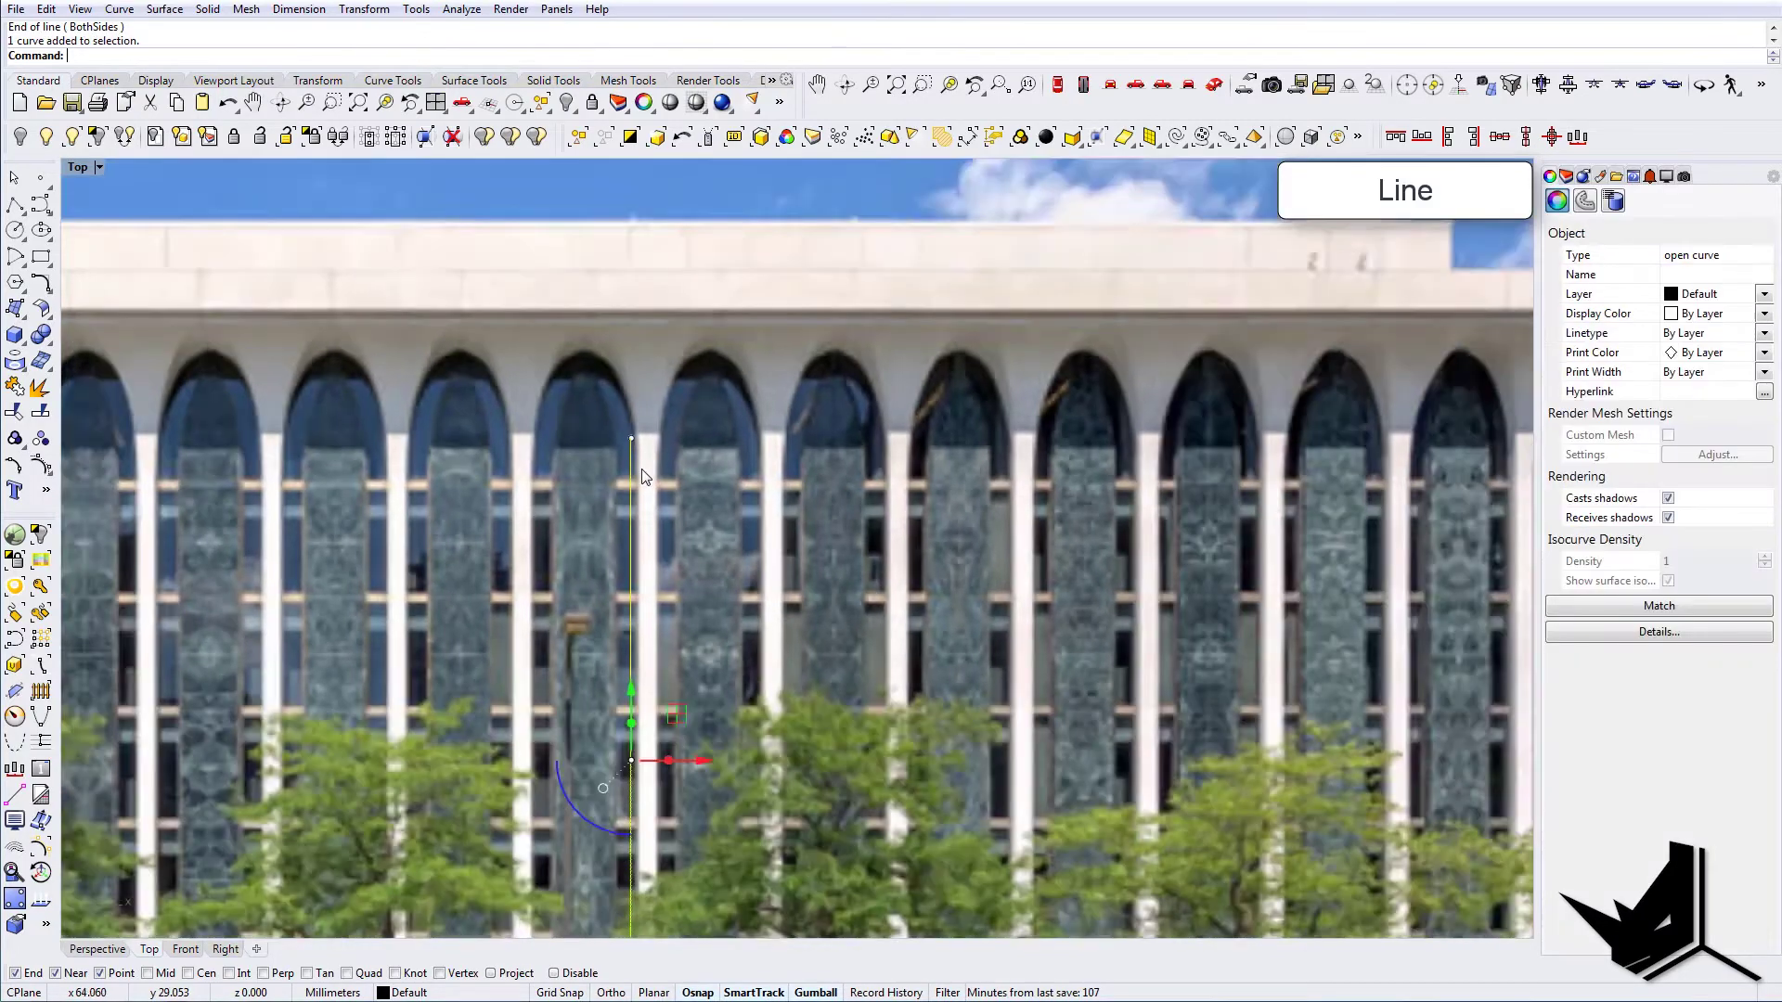
pyautogui.moveTo(639, 460); pyautogui.dragTo(694, 466, button='right')
pyautogui.press('F10')
pyautogui.scroll(7, 690, 523)
pyautogui.write('C')
pyautogui.press('Escape')
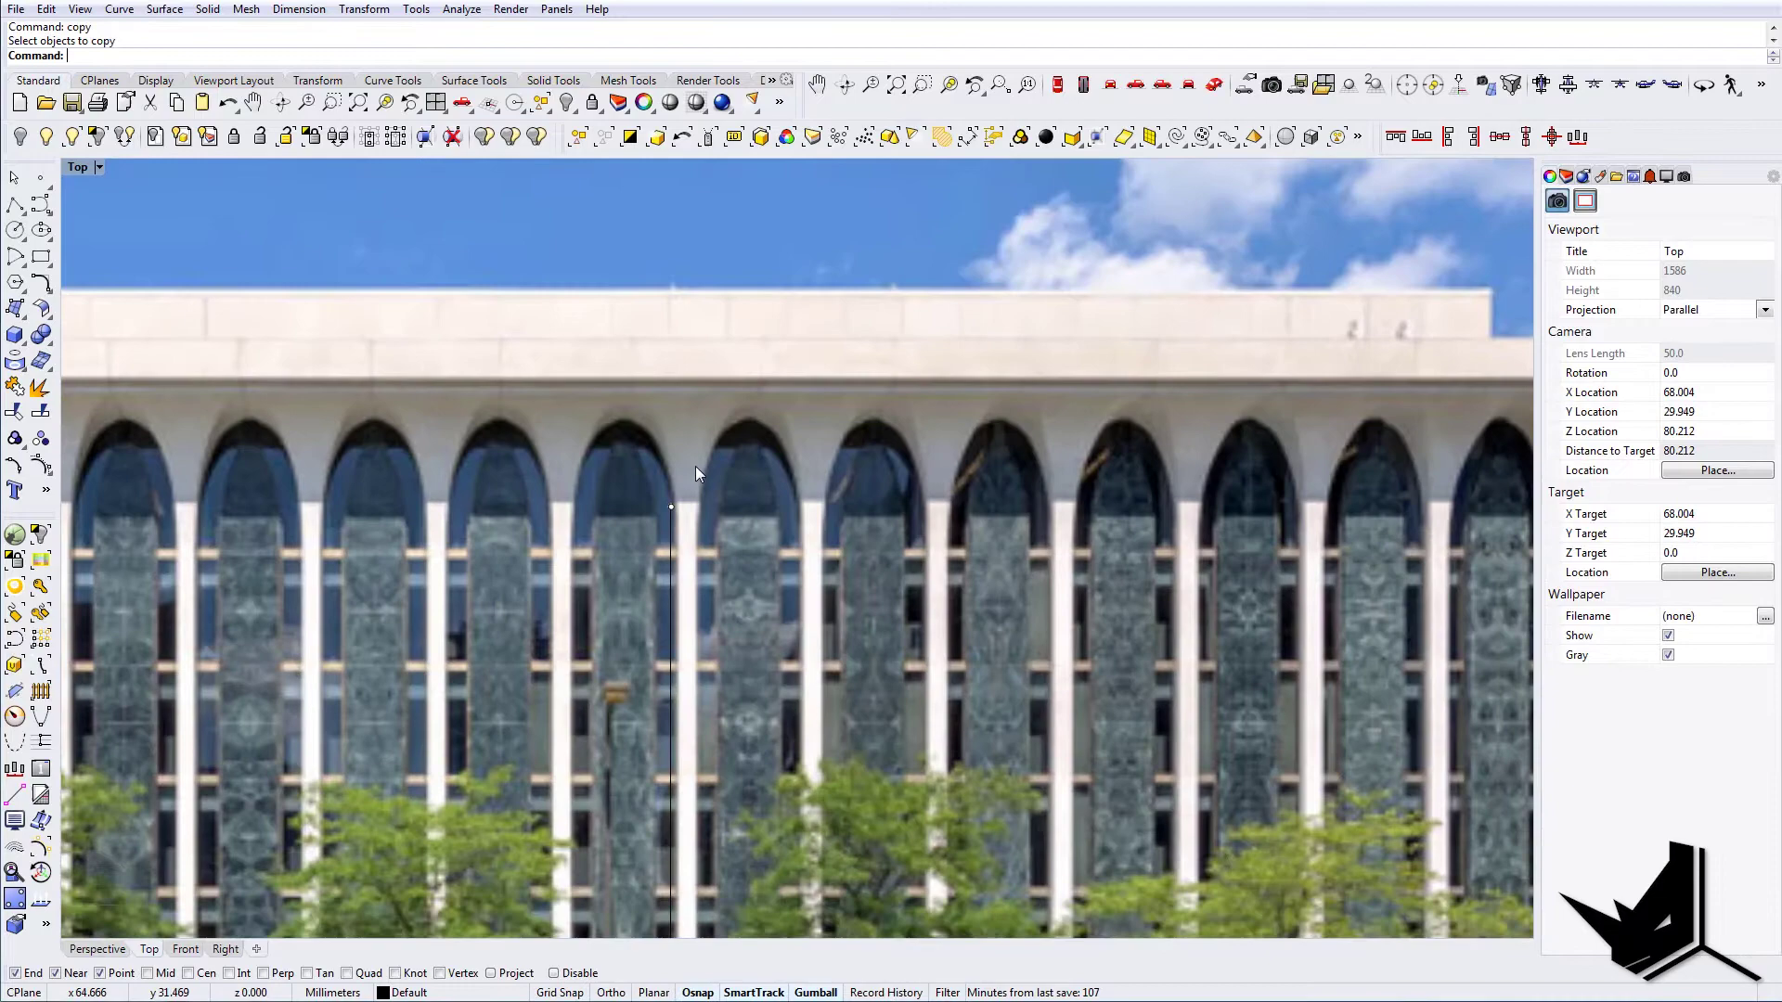
pyautogui.write('C')
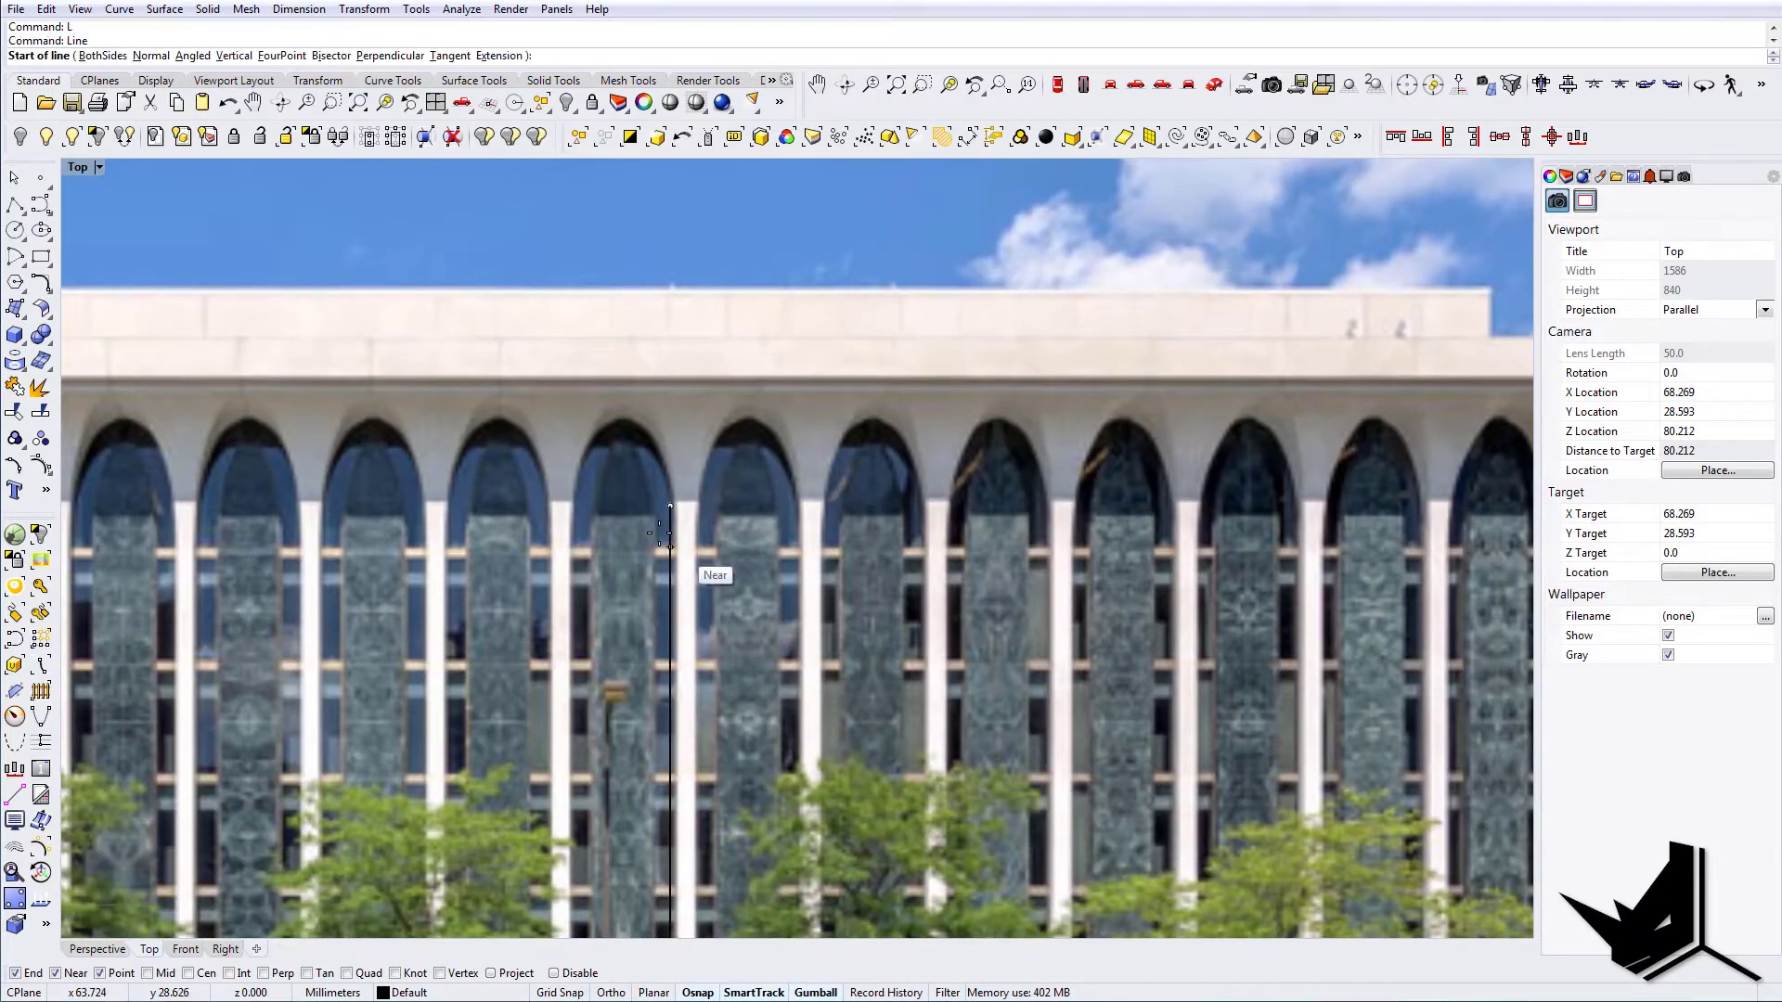
pyautogui.click(668, 506)
pyautogui.click(670, 385)
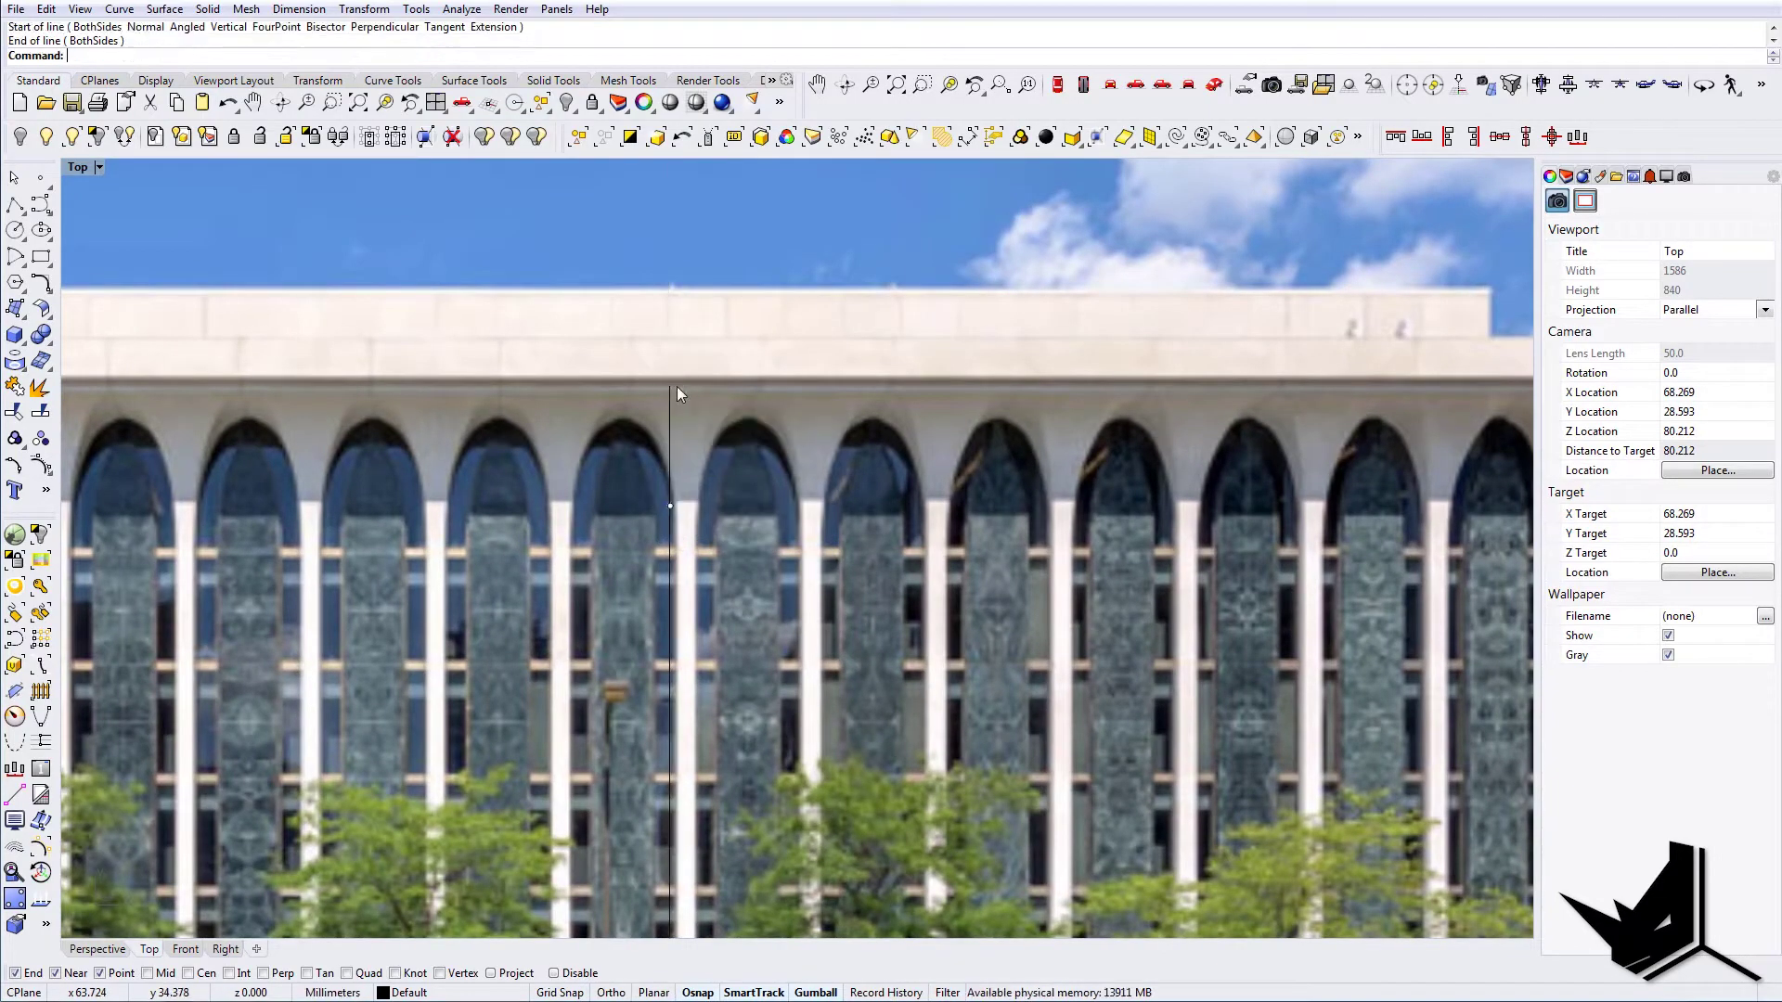
# Trace the facade's wide roof slab with a rectangle spanning its full width
pyautogui.scroll(-4, 698, 437)
pyautogui.scroll(-3, 349, 446)
pyautogui.scroll(2, 348, 475)
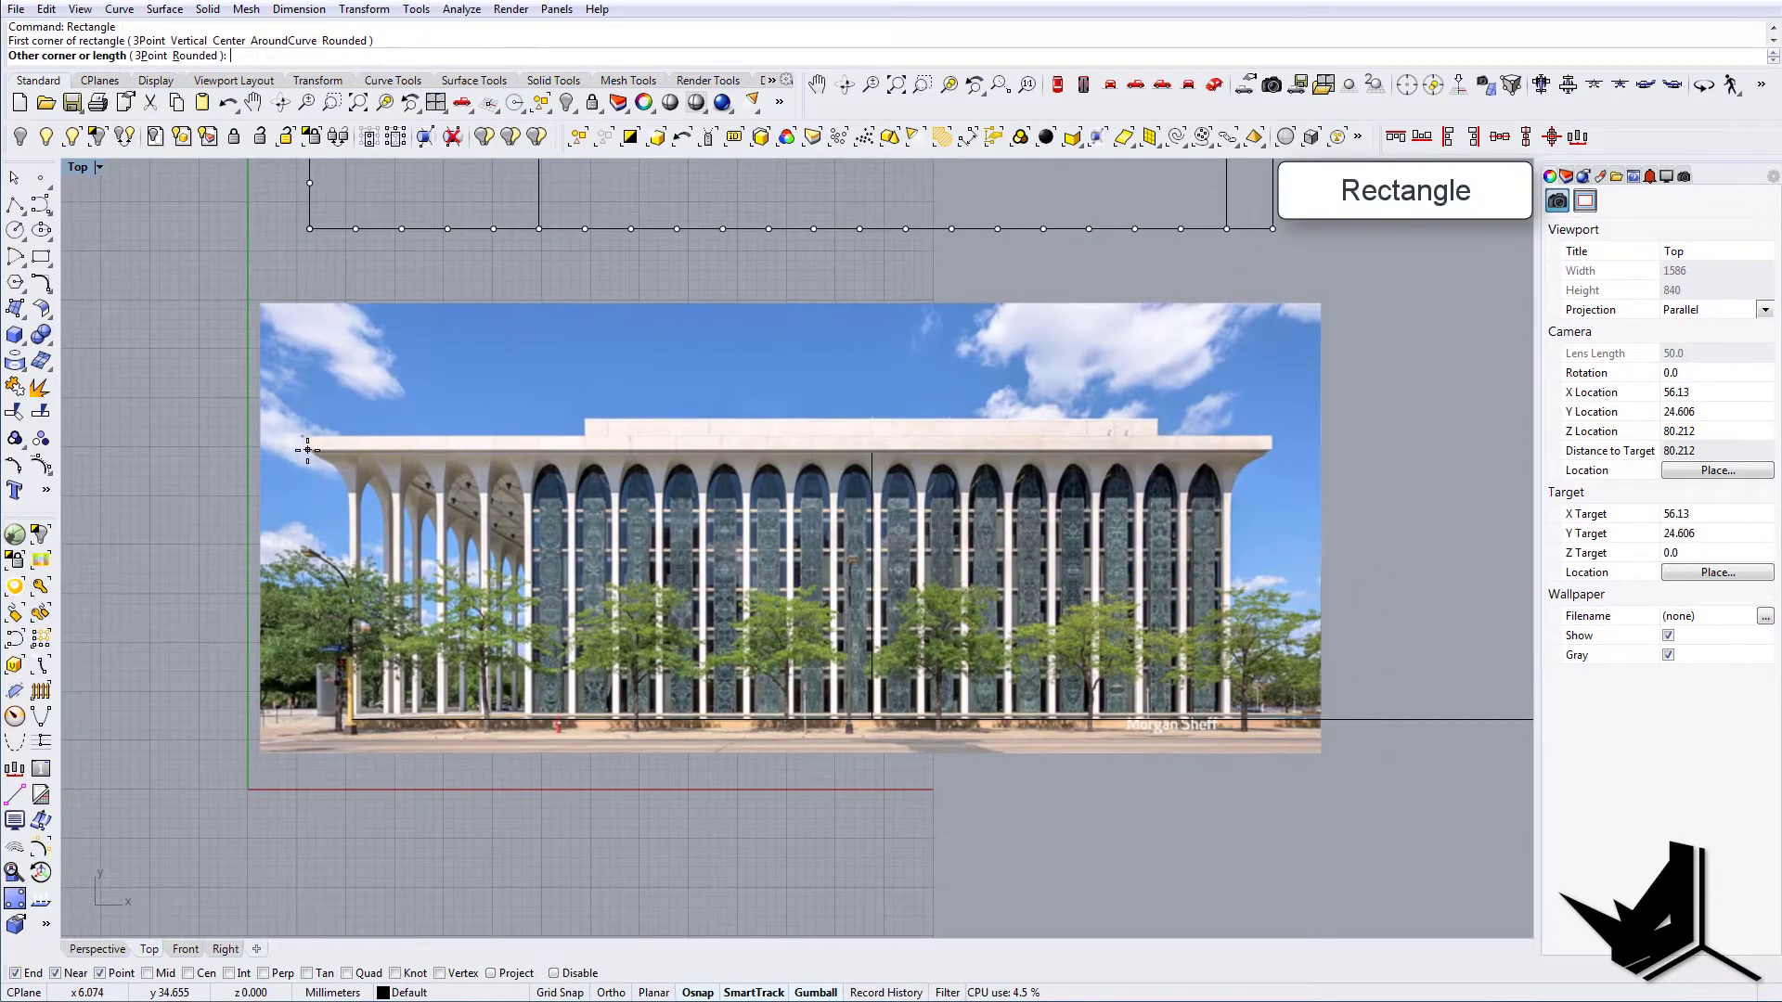
pyautogui.scroll(3, 1273, 443)
pyautogui.click(1316, 431)
pyautogui.scroll(-2, 836, 464)
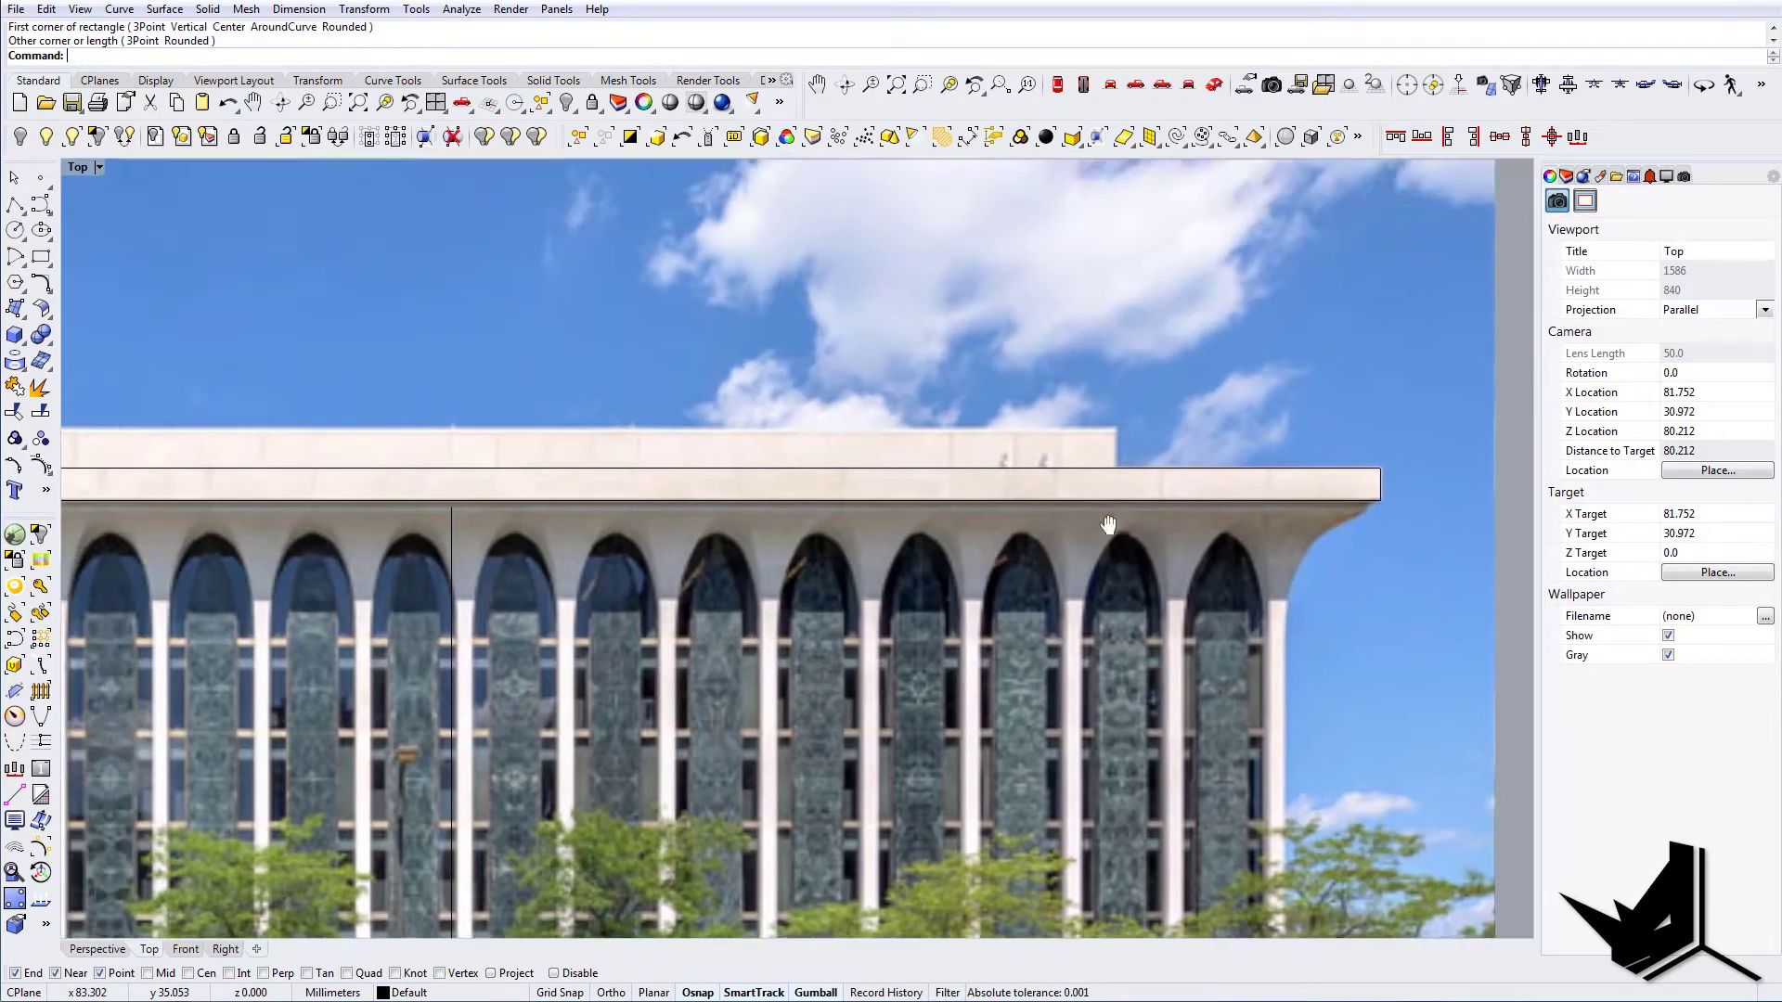
# Trace the narrower rooftop block above the roof slab with a second rectangle
pyautogui.click(418, 475)
pyautogui.scroll(2, 1330, 473)
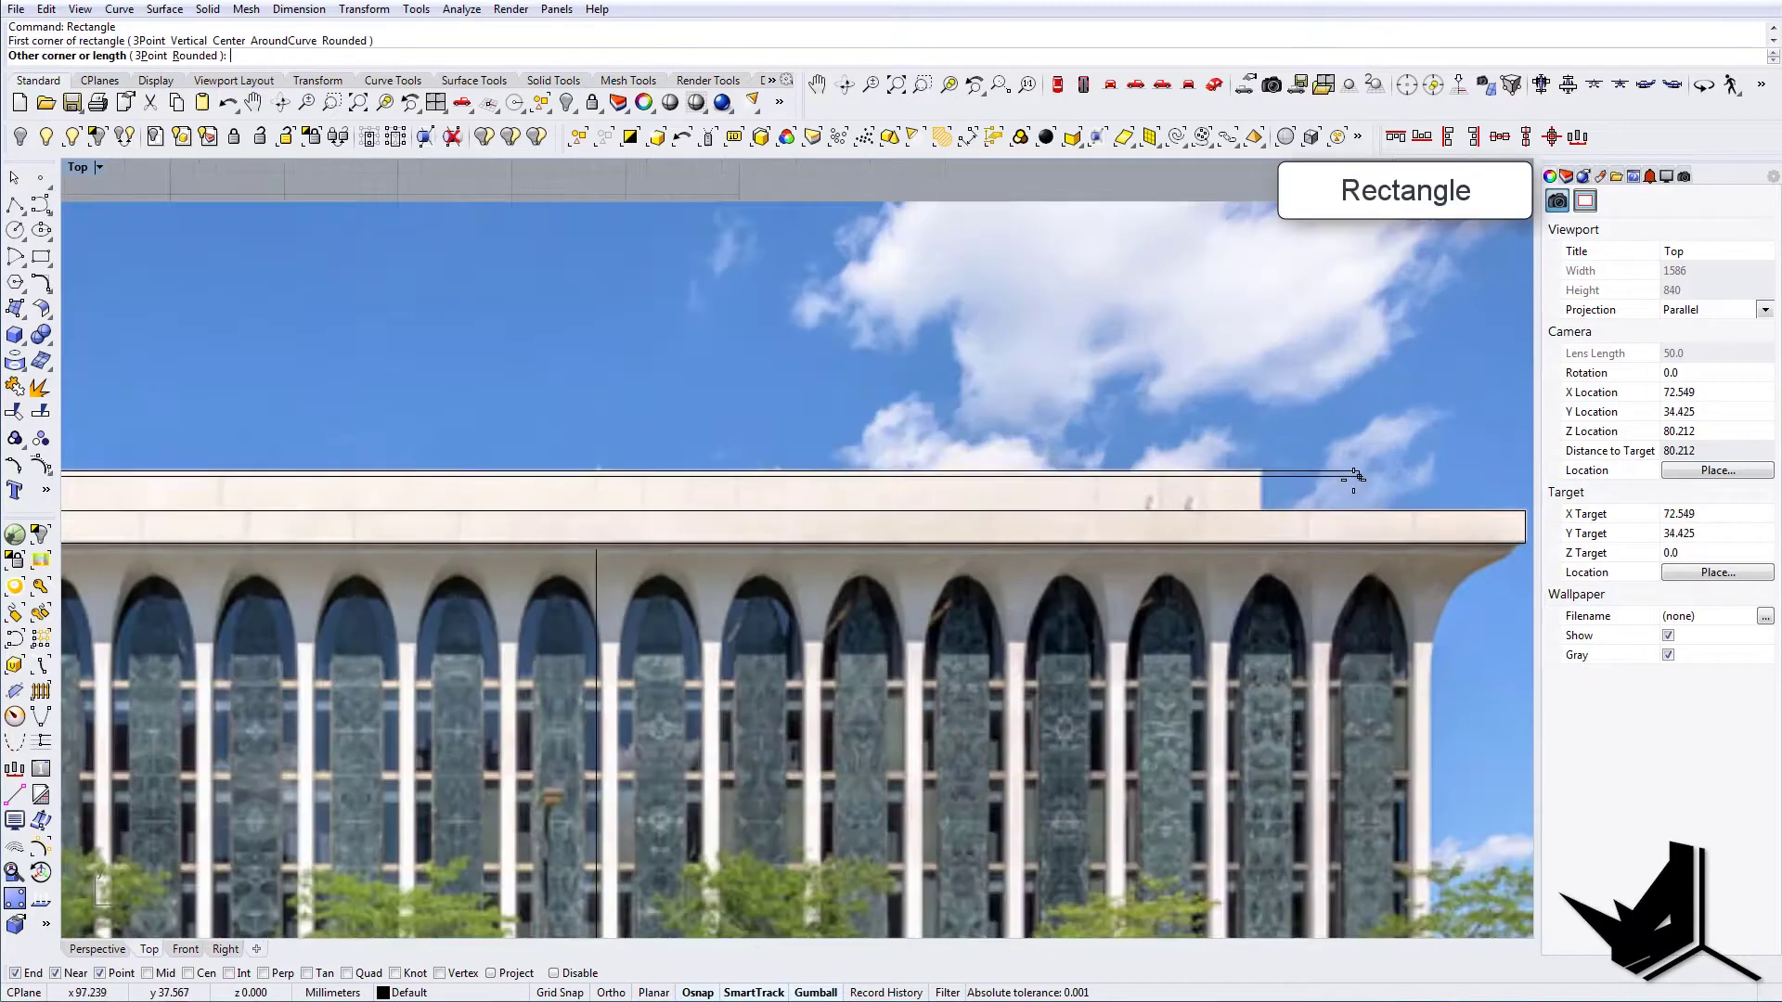
pyautogui.click(1258, 509)
pyautogui.scroll(-5, 941, 506)
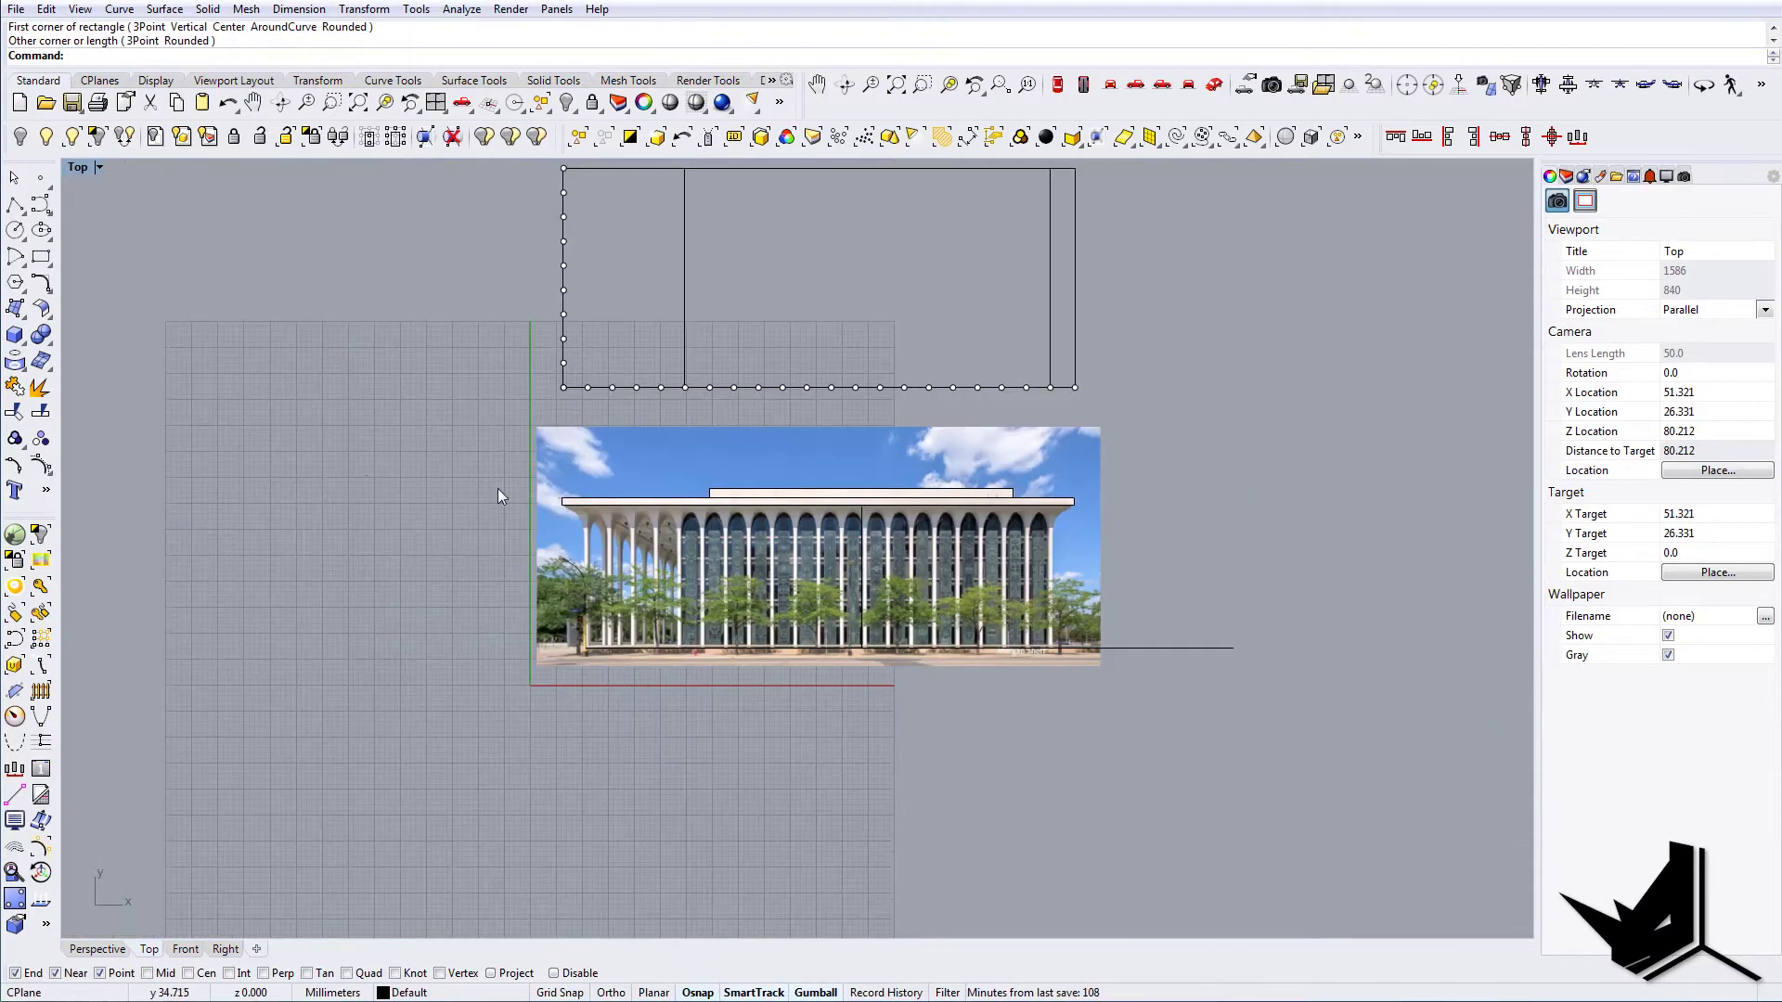
# Select both roof rectangles and the two column lines, and shift them along the Y axis beyond the plan outline in the Perspective view
pyautogui.moveTo(1138, 527); pyautogui.dragTo(1138, 531)
pyautogui.scroll(6, 910, 537)
pyautogui.keyDown('shift'); pyautogui.click(813, 582); pyautogui.keyUp('shift')
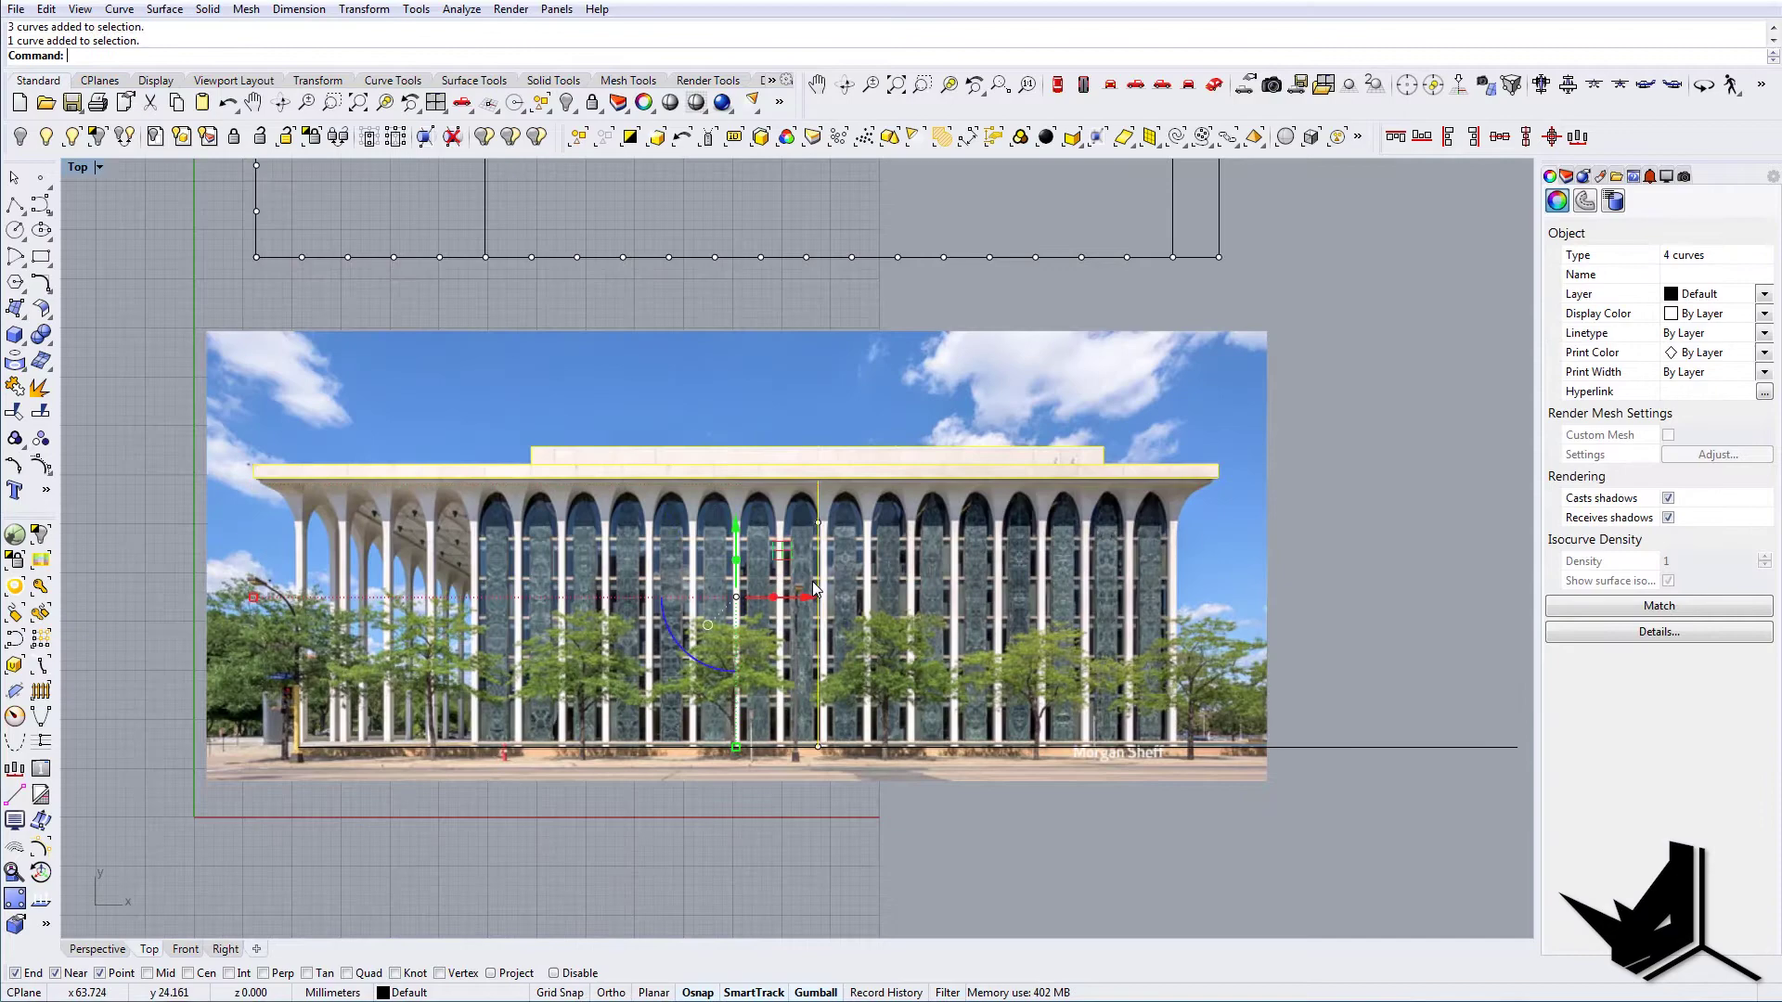
pyautogui.moveTo(929, 538); pyautogui.dragTo(632, 726, button='right')
pyautogui.scroll(-8, 632, 726)
pyautogui.click(1211, 86)
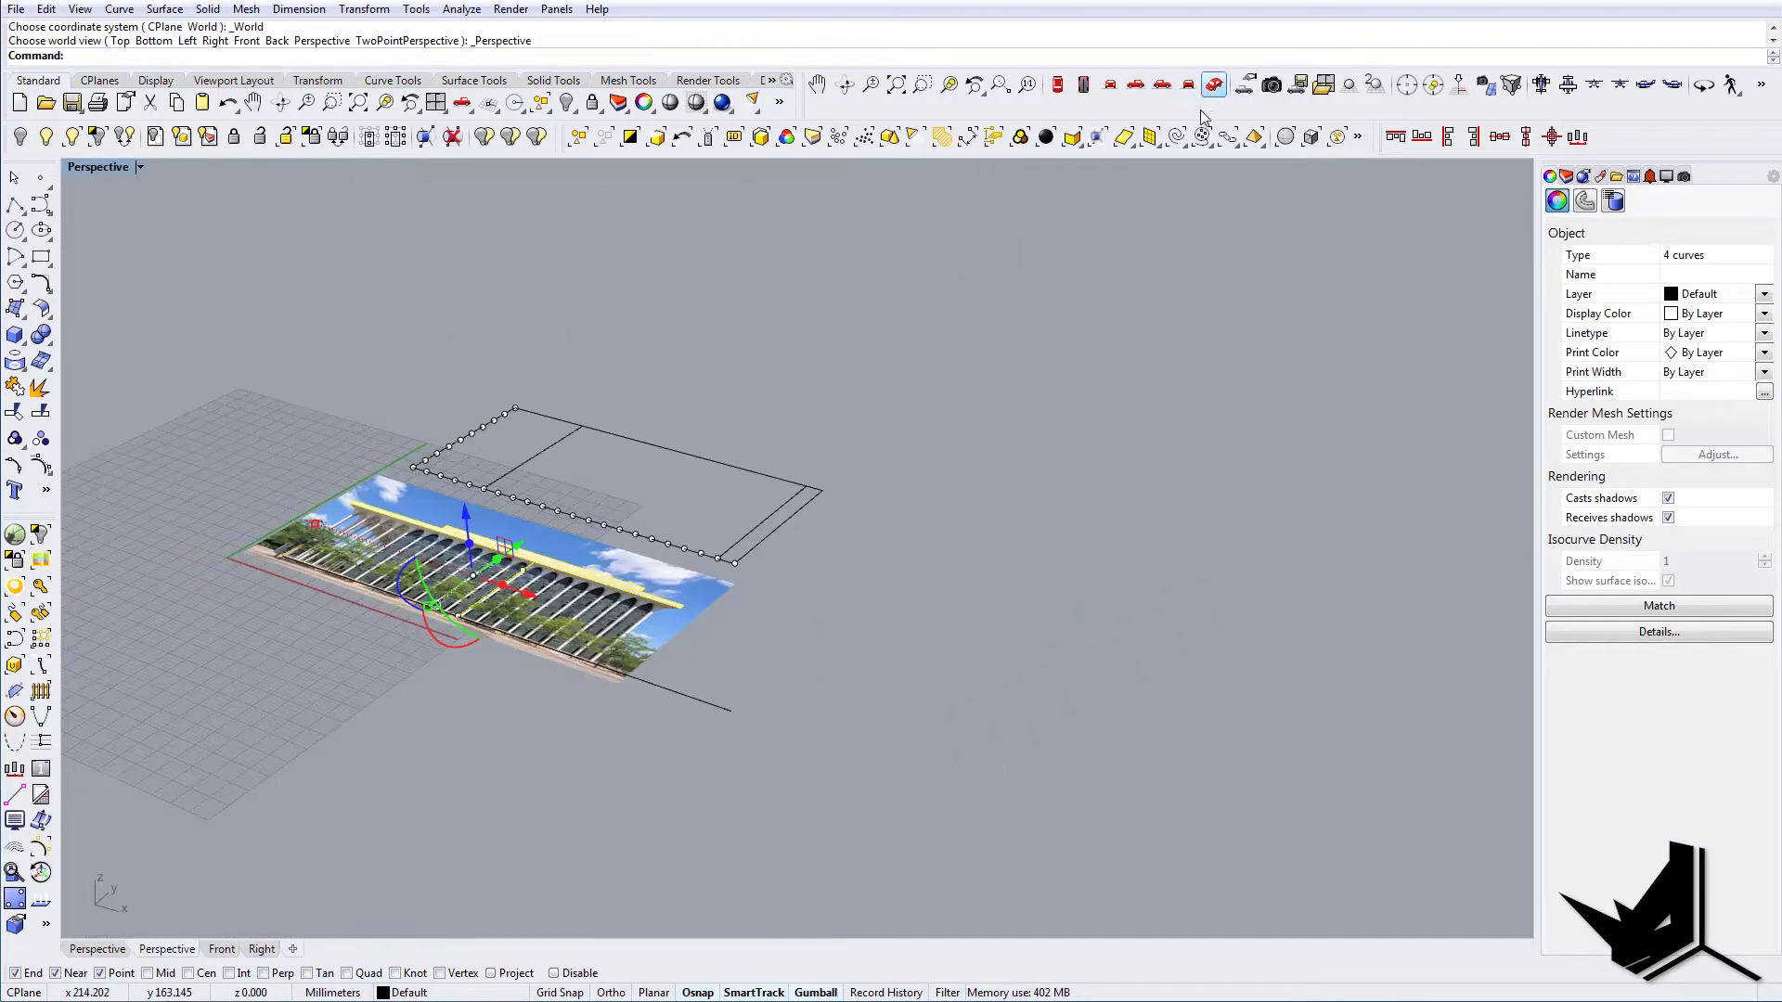
pyautogui.moveTo(843, 532); pyautogui.dragTo(614, 599, button='right')
pyautogui.scroll(4, 650, 437)
pyautogui.keyDown('shift'); pyautogui.moveTo(651, 436); pyautogui.dragTo(649, 608, button='right'); pyautogui.keyUp('shift')
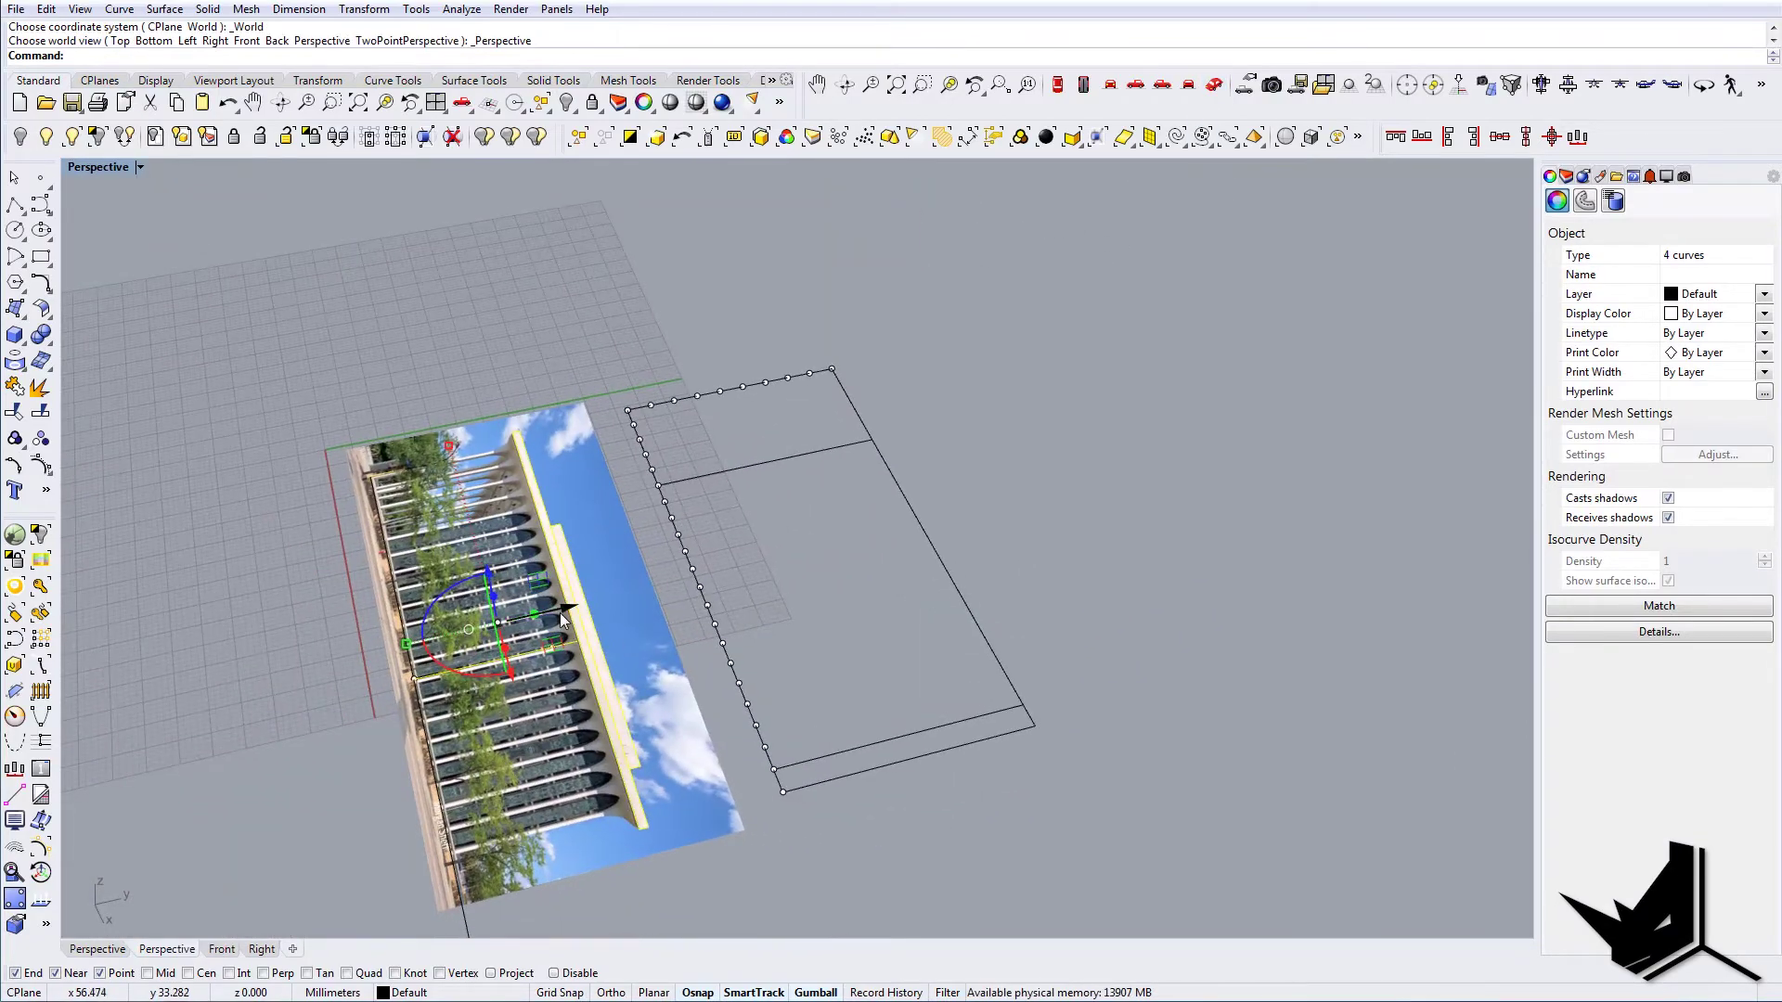
pyautogui.moveTo(635, 592); pyautogui.dragTo(1092, 492)
pyautogui.keyDown('shift'); pyautogui.moveTo(1092, 493); pyautogui.dragTo(809, 606, button='right'); pyautogui.keyUp('shift')
# Rotate the four traced facade curves upright by 90 degrees
pyautogui.click(817, 759)
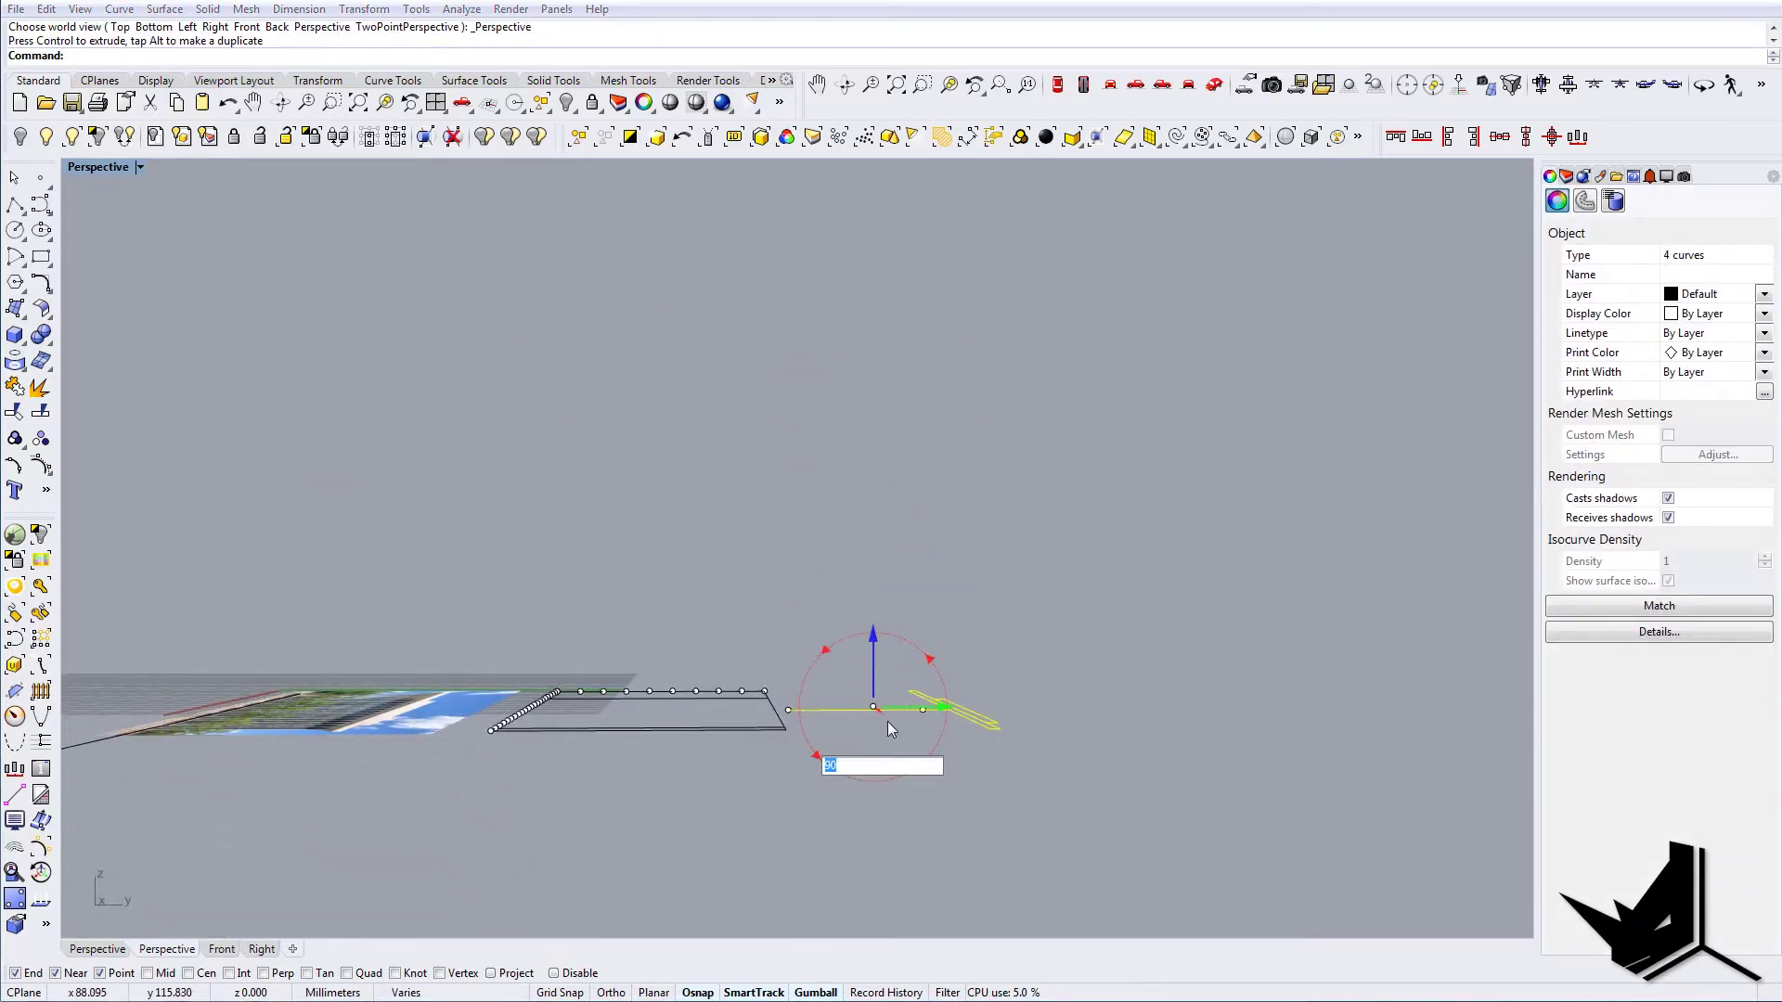
pyautogui.write('90')
pyautogui.press('Return')
# Move the upright facade curves from the column line's lower end onto the plan outline's rear edge, near its middle
pyautogui.moveTo(877, 714); pyautogui.dragTo(949, 731, button='right')
pyautogui.write('m')
pyautogui.press('Return')
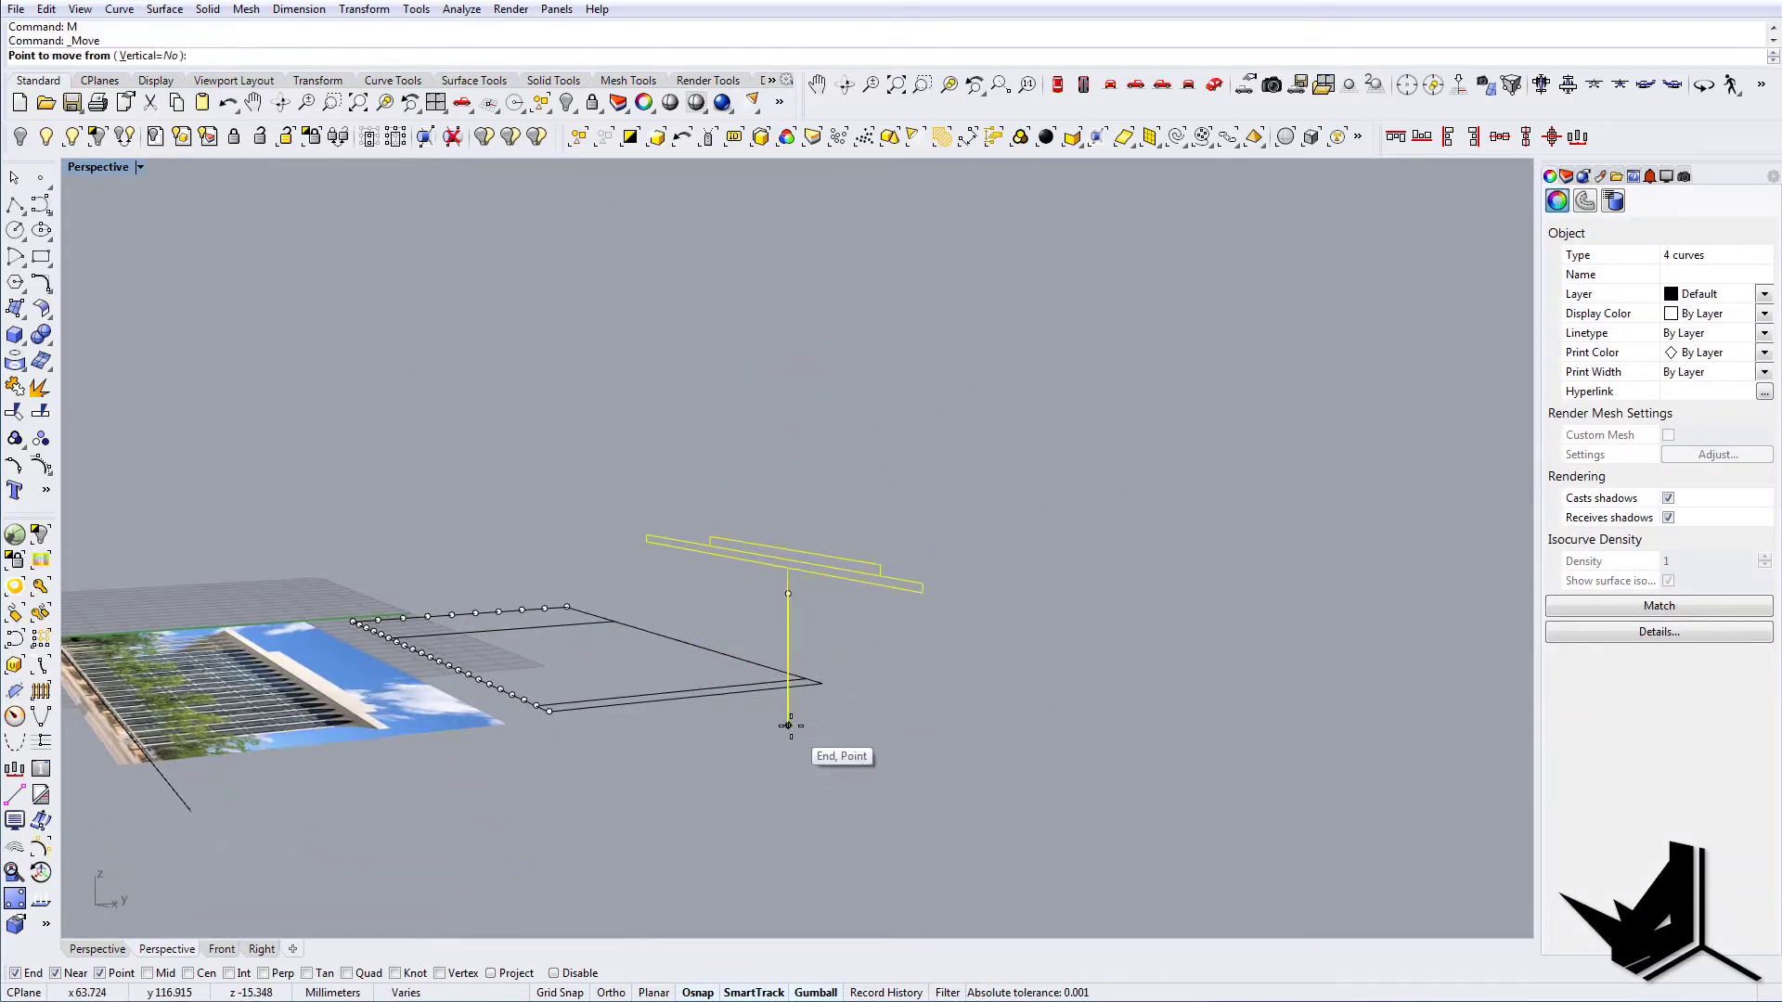
pyautogui.click(788, 725)
pyautogui.moveTo(620, 670); pyautogui.dragTo(530, 602, button='right')
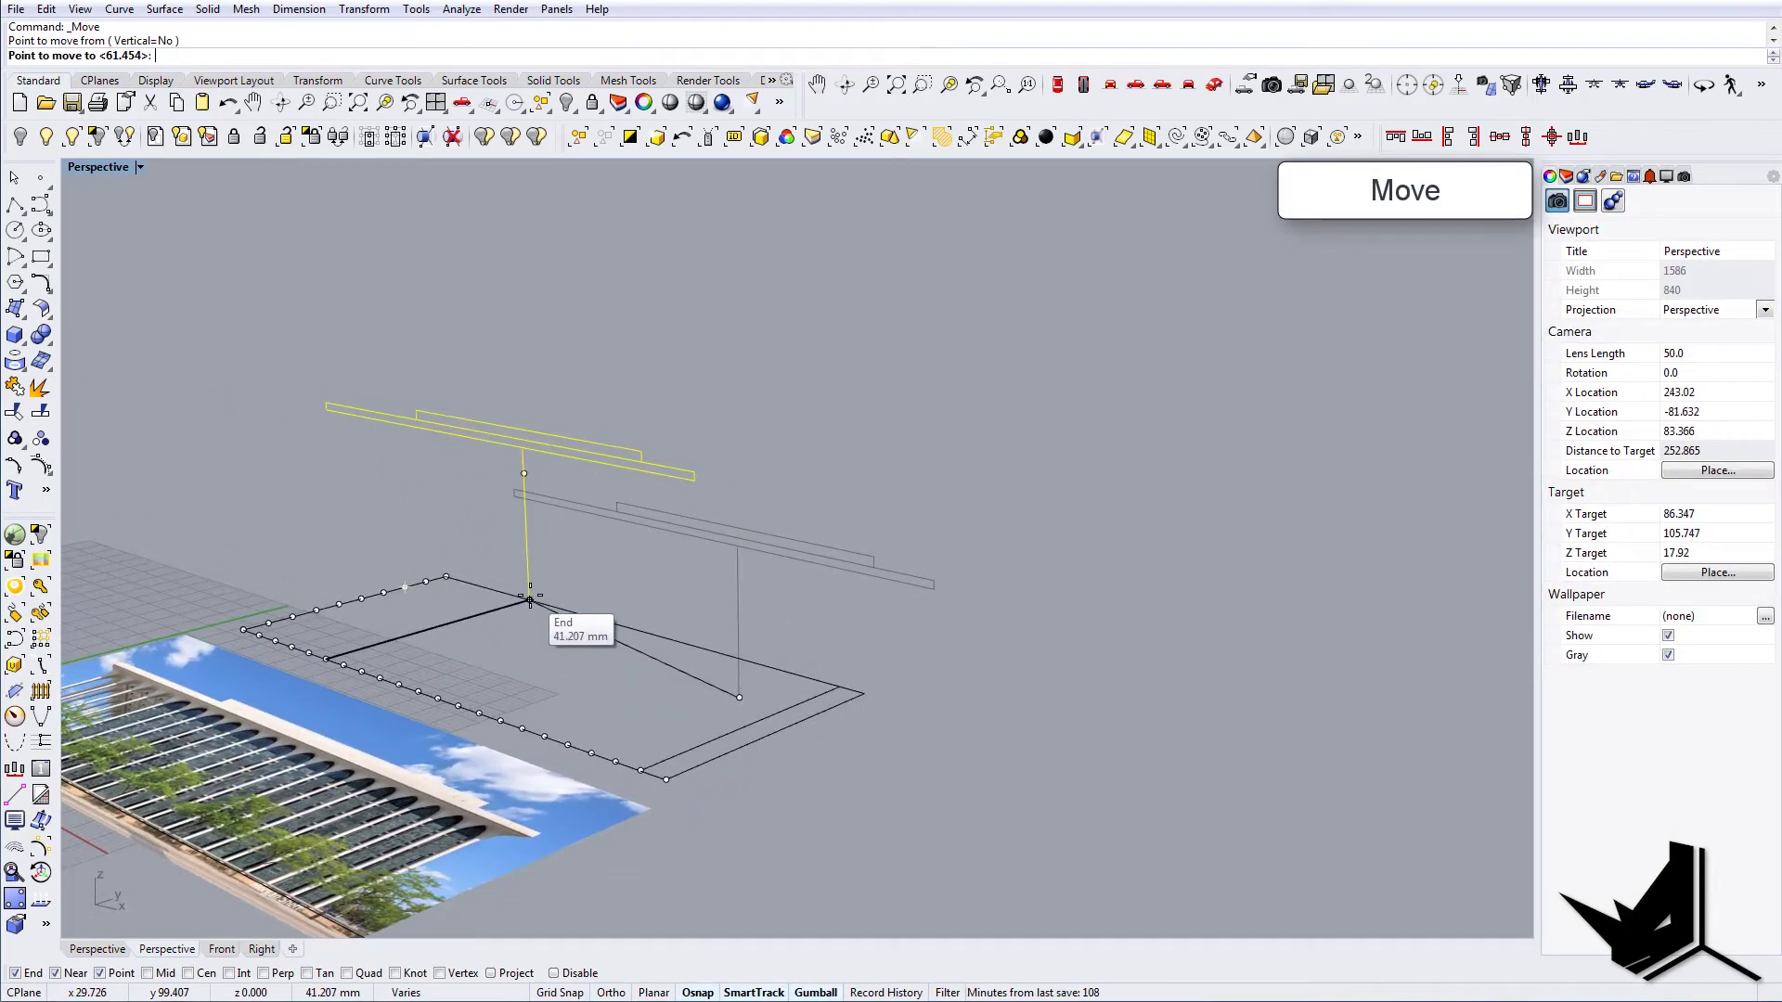
pyautogui.click(647, 632)
# Enable the Mid object snap and move the two roof rectangles from their lower edge's midpoint to centre them over the plan's rear edge
pyautogui.moveTo(647, 632); pyautogui.dragTo(767, 640, button='right')
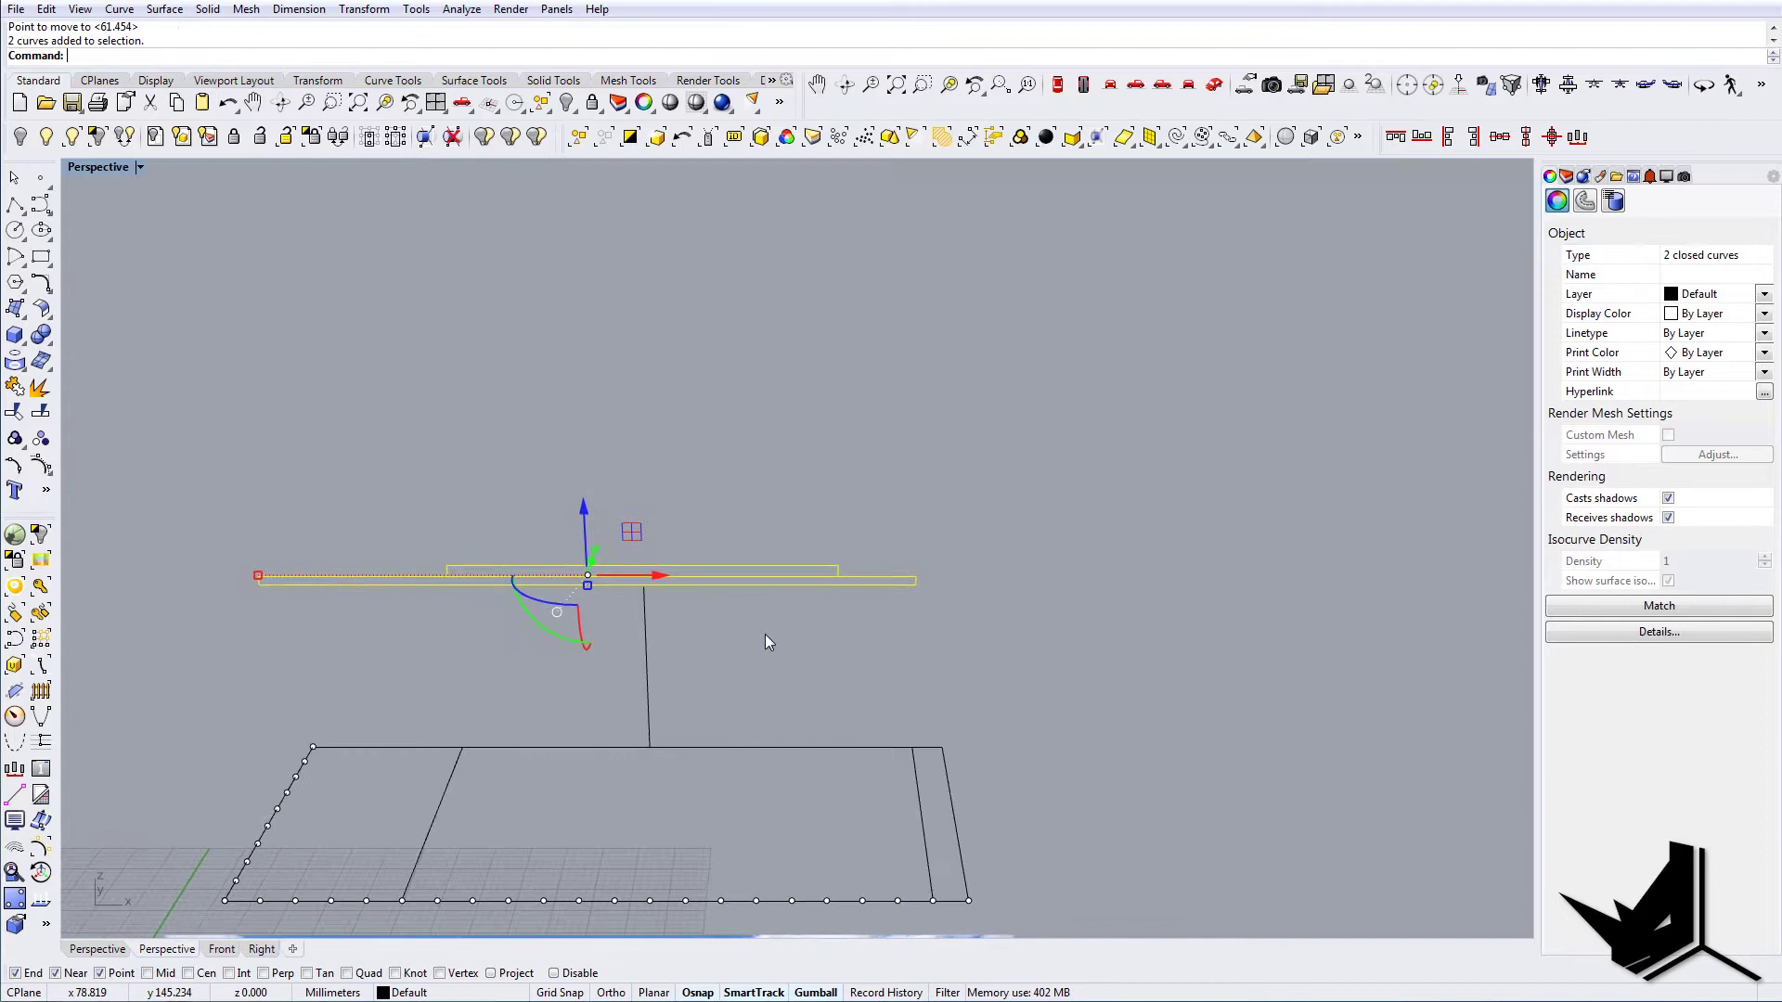
pyautogui.press('Return')
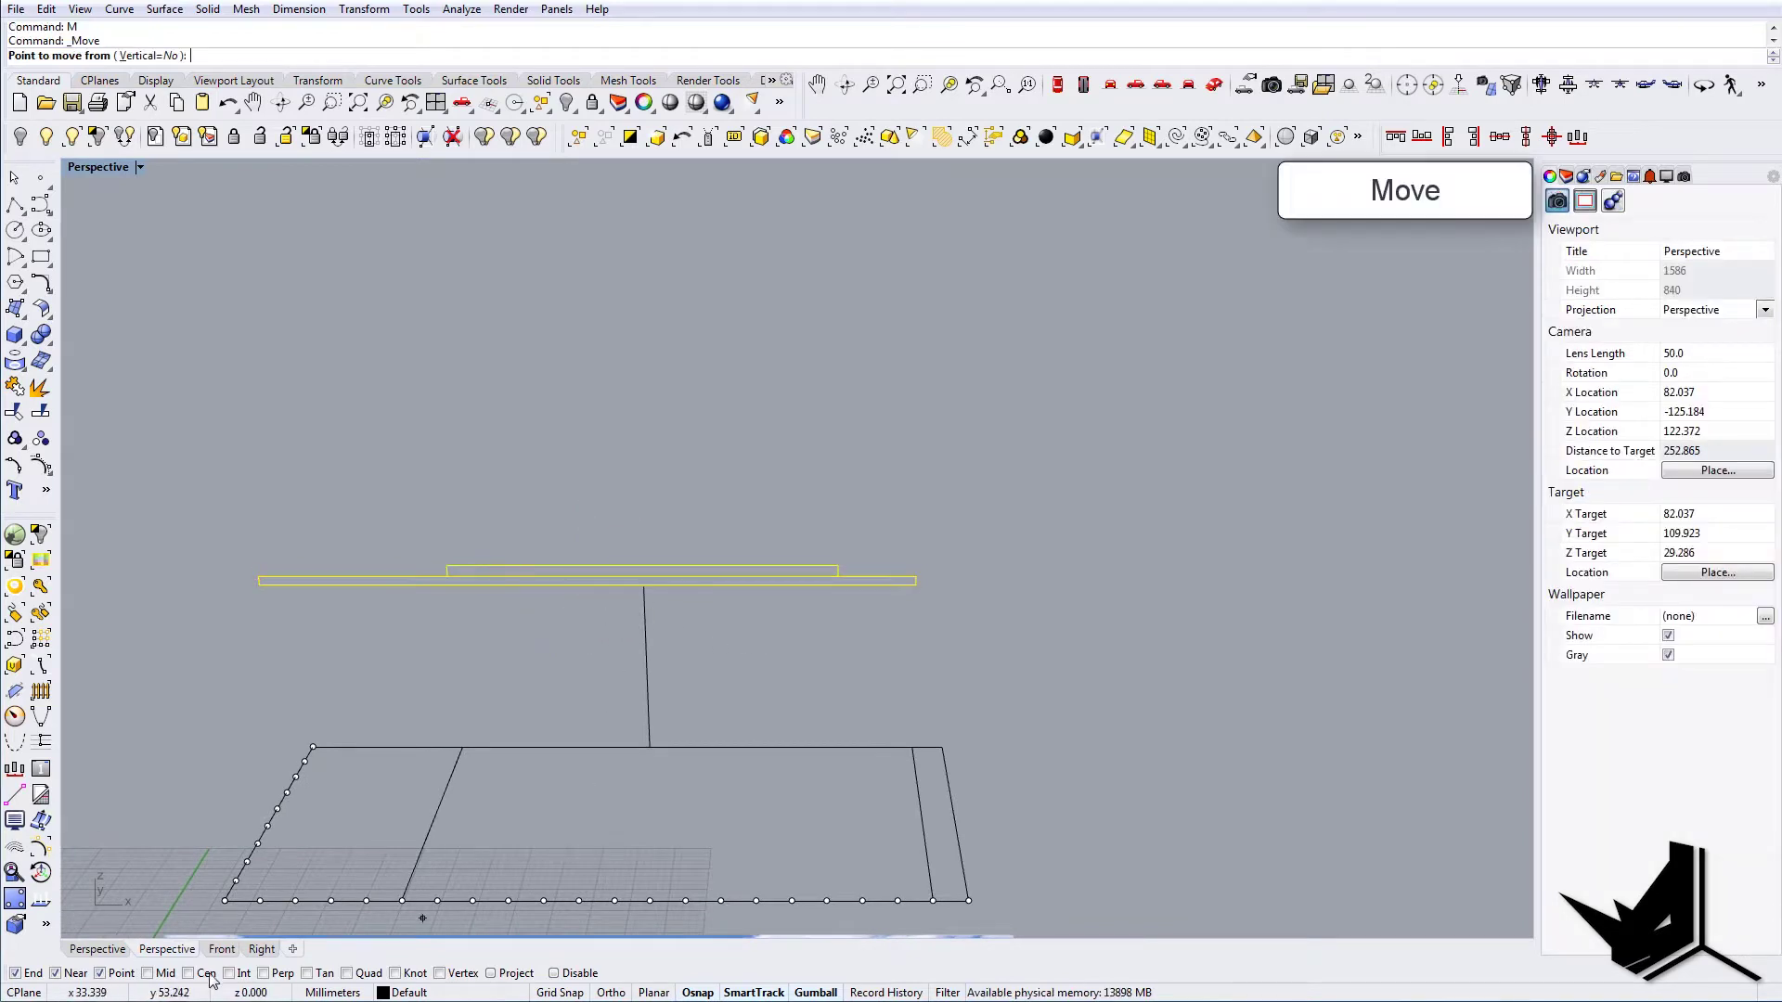
pyautogui.click(148, 973)
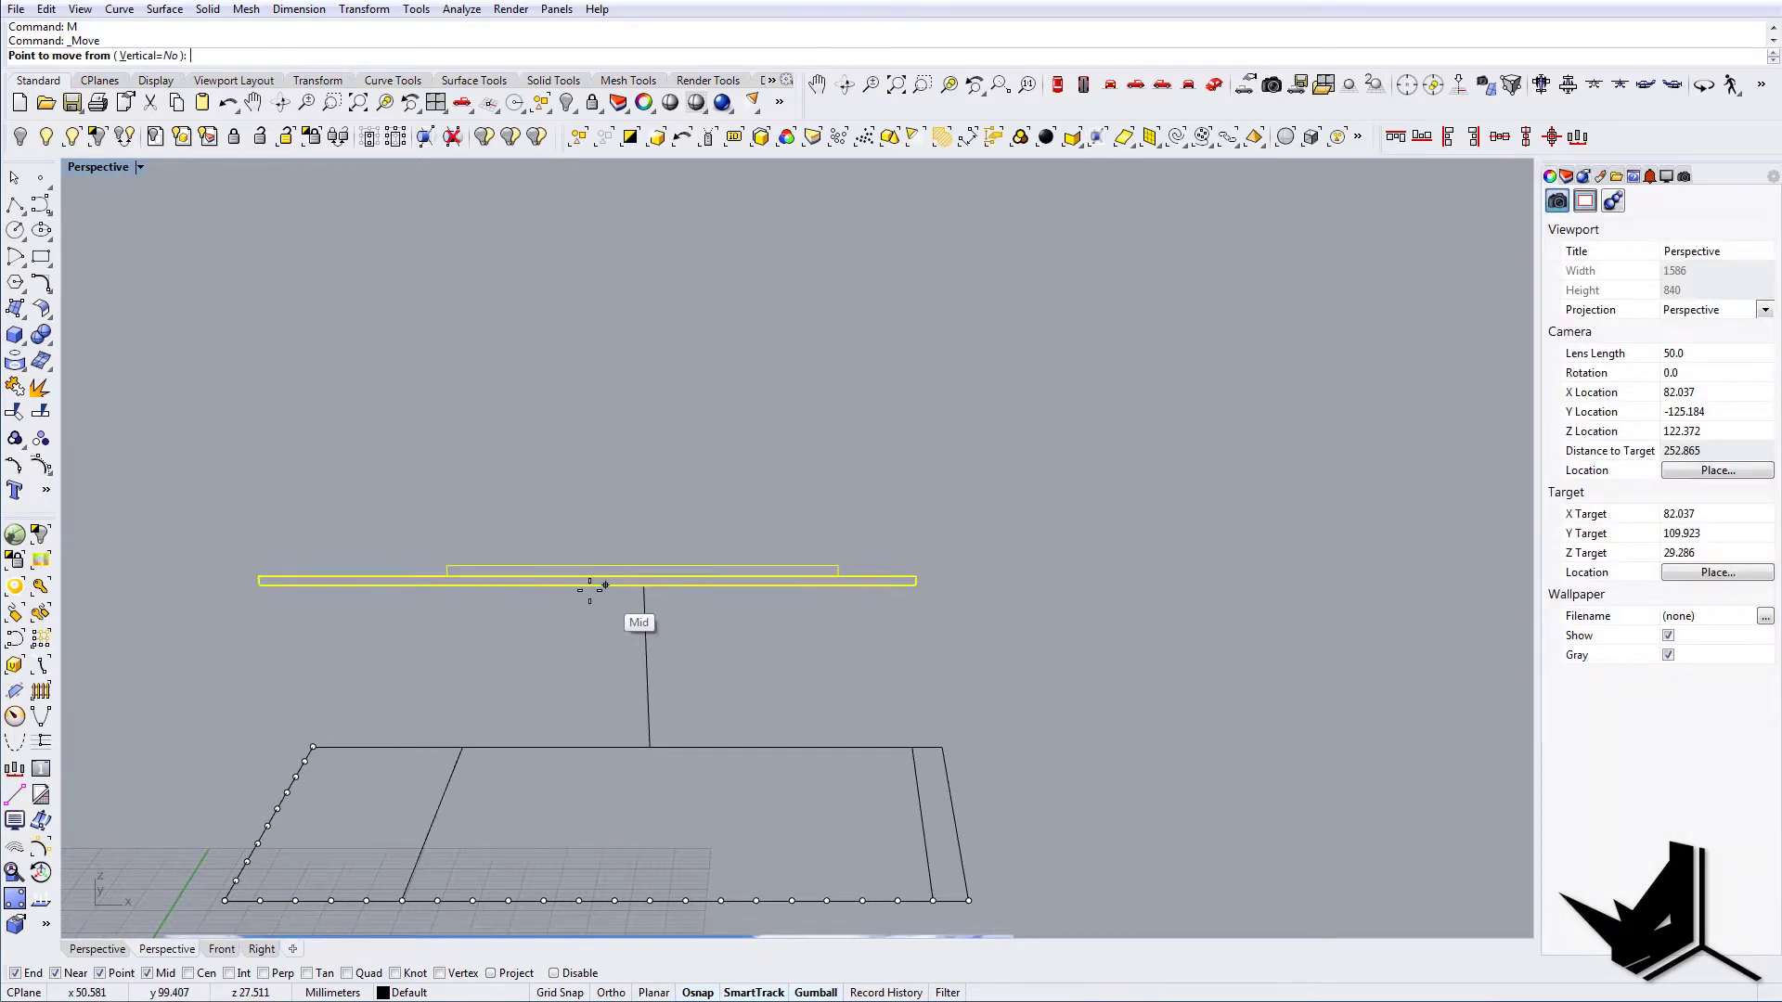
pyautogui.click(633, 754)
pyautogui.moveTo(768, 723); pyautogui.dragTo(894, 748, button='right')
pyautogui.click(750, 682)
pyautogui.click(663, 664)
pyautogui.press('Escape')
# Return to the Top view and frame the facade photo
pyautogui.scroll(-10, 782, 654)
pyautogui.moveTo(782, 654); pyautogui.dragTo(756, 701, button='right')
pyautogui.scroll(4, 758, 708)
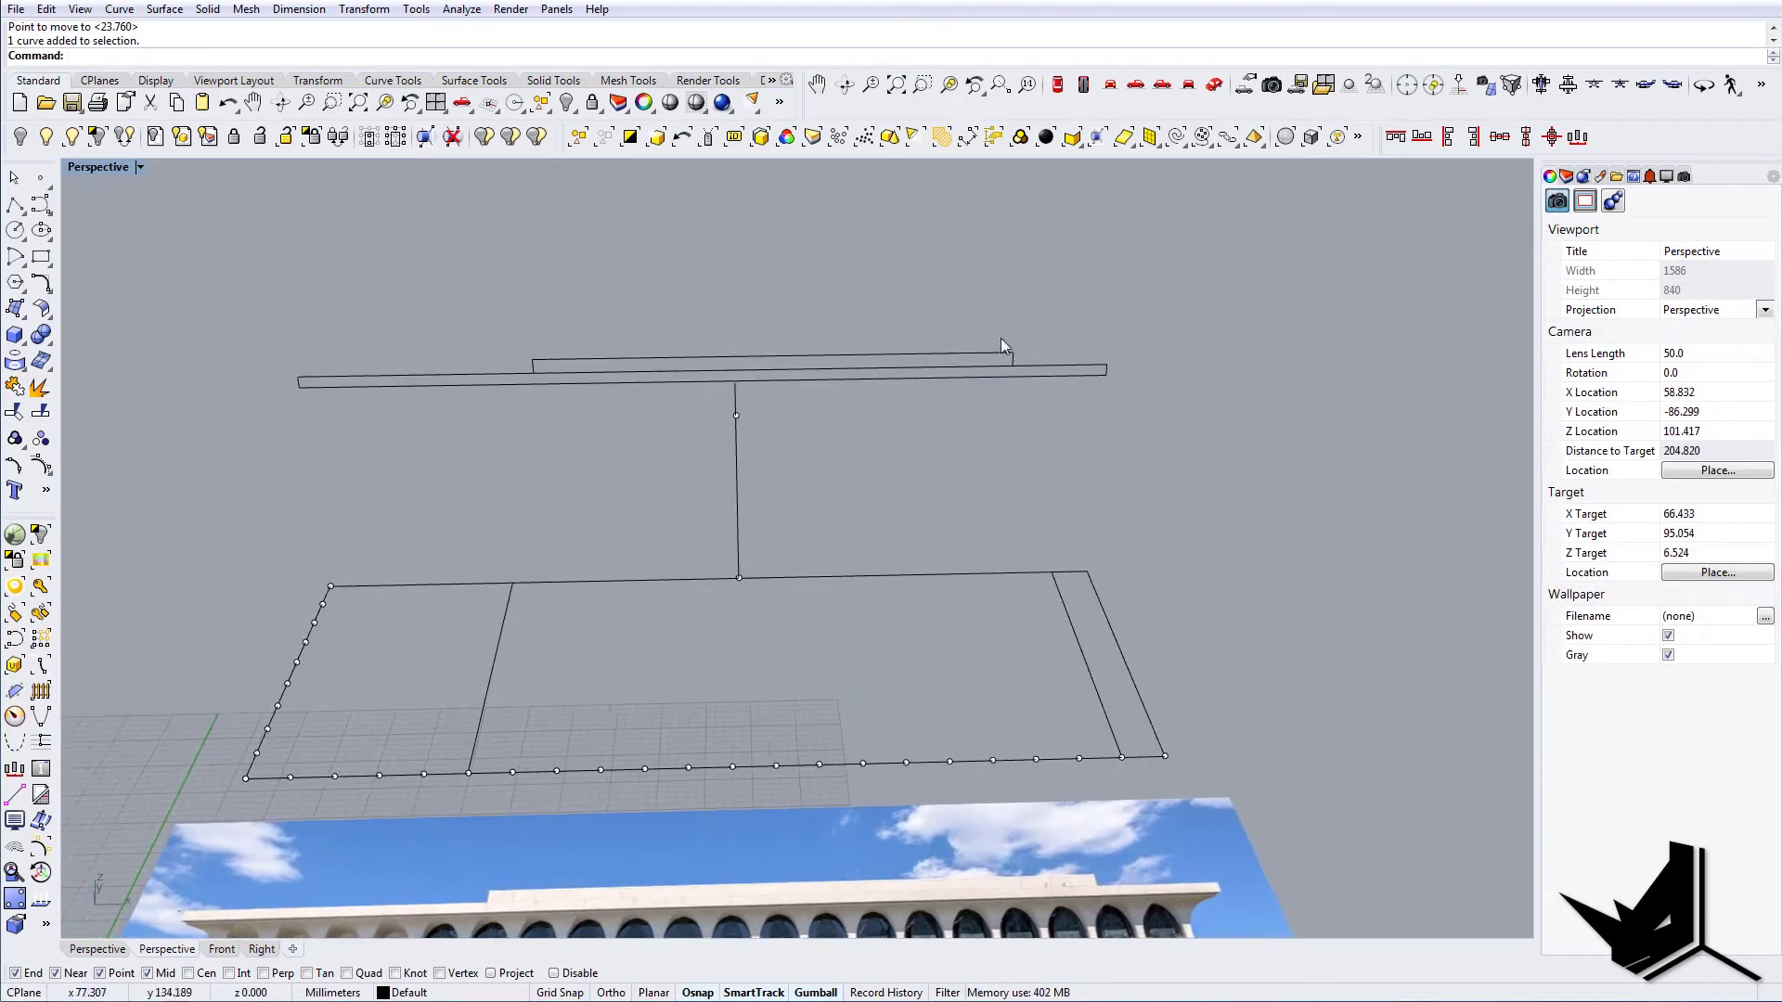
pyautogui.click(1060, 87)
pyautogui.moveTo(784, 650); pyautogui.dragTo(831, 424, button='right')
pyautogui.scroll(-8, 831, 423)
pyautogui.scroll(12, 835, 575)
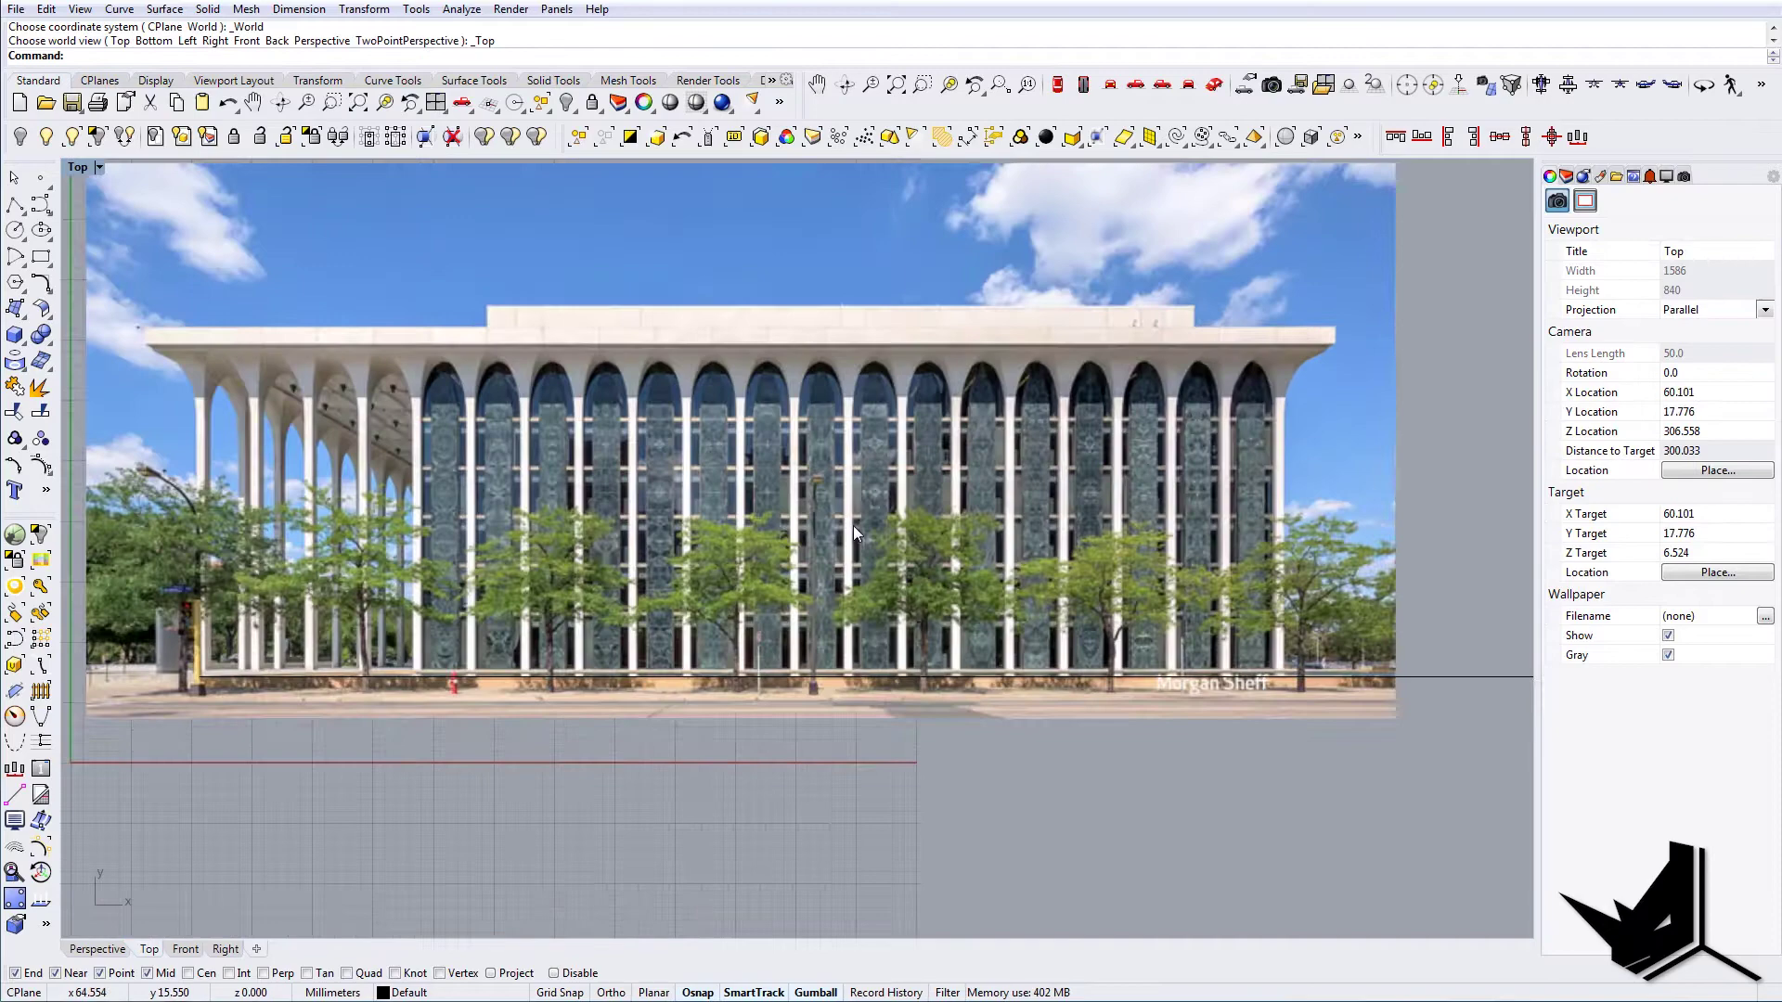
# Examine the columns and arches in the facade photo up close to choose one for tracing
pyautogui.moveTo(834, 487); pyautogui.dragTo(740, 640, button='right')
pyautogui.scroll(-4, 769, 638)
pyautogui.scroll(2, 699, 547)
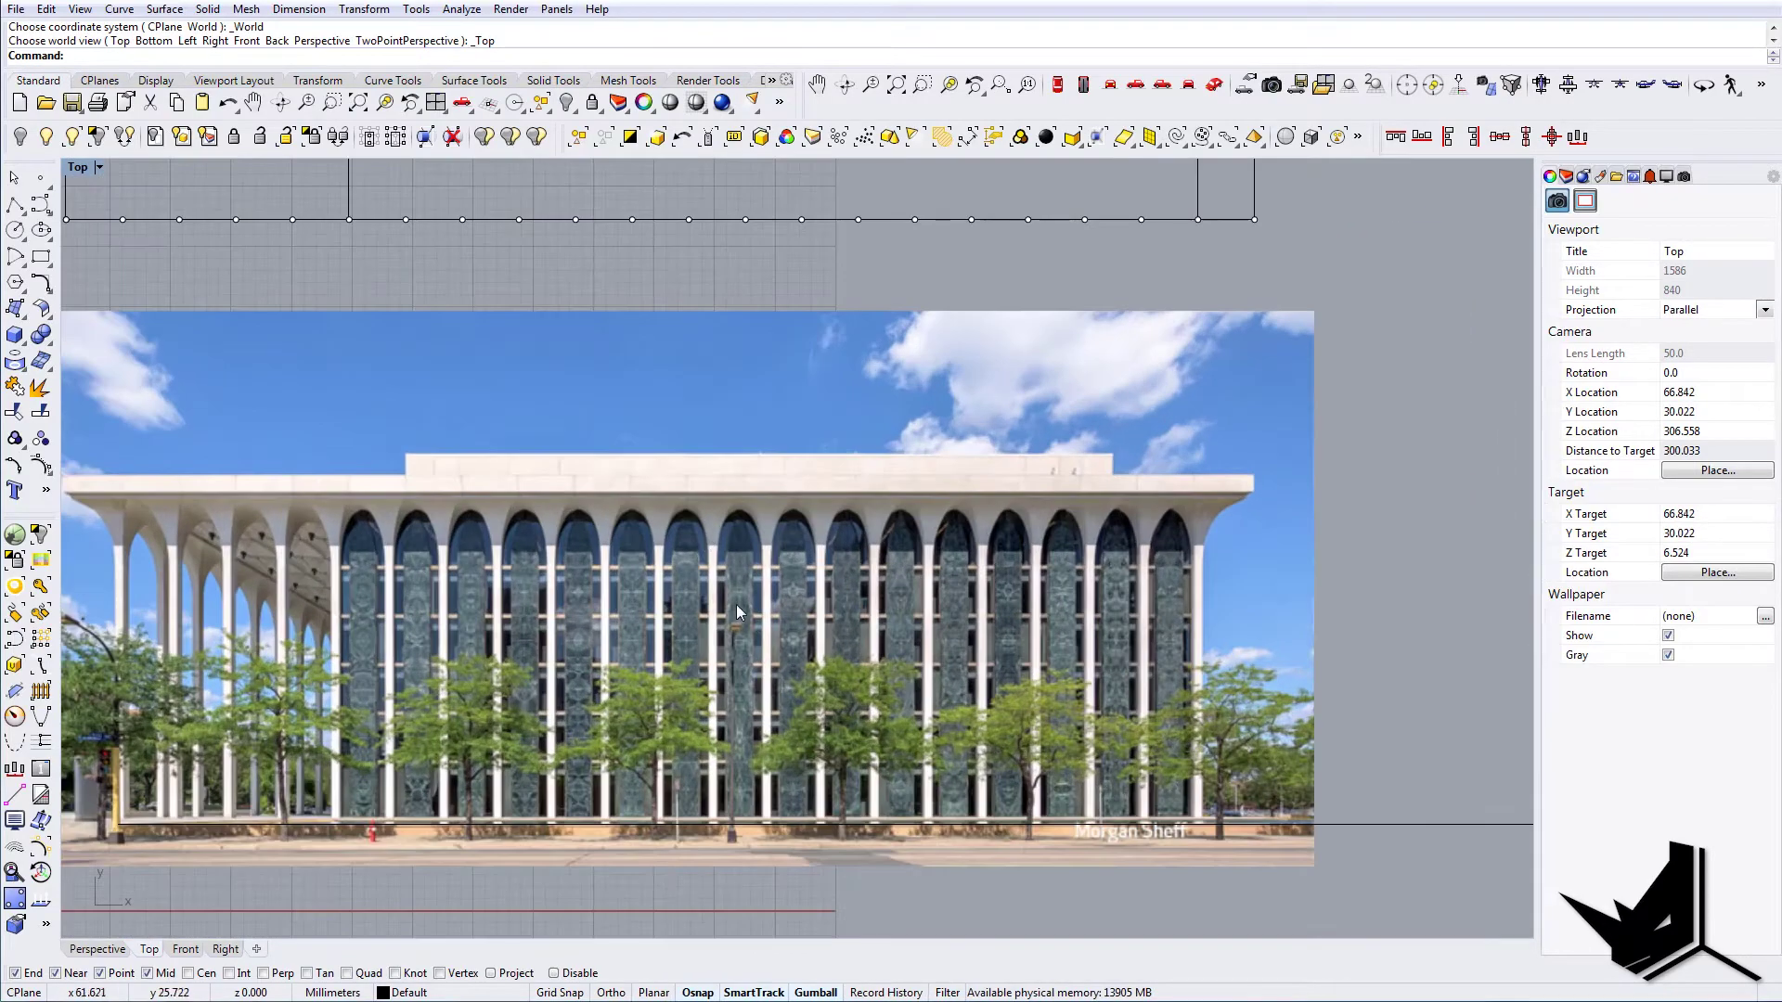
pyautogui.scroll(4, 737, 587)
pyautogui.moveTo(736, 580); pyautogui.dragTo(718, 554, button='right')
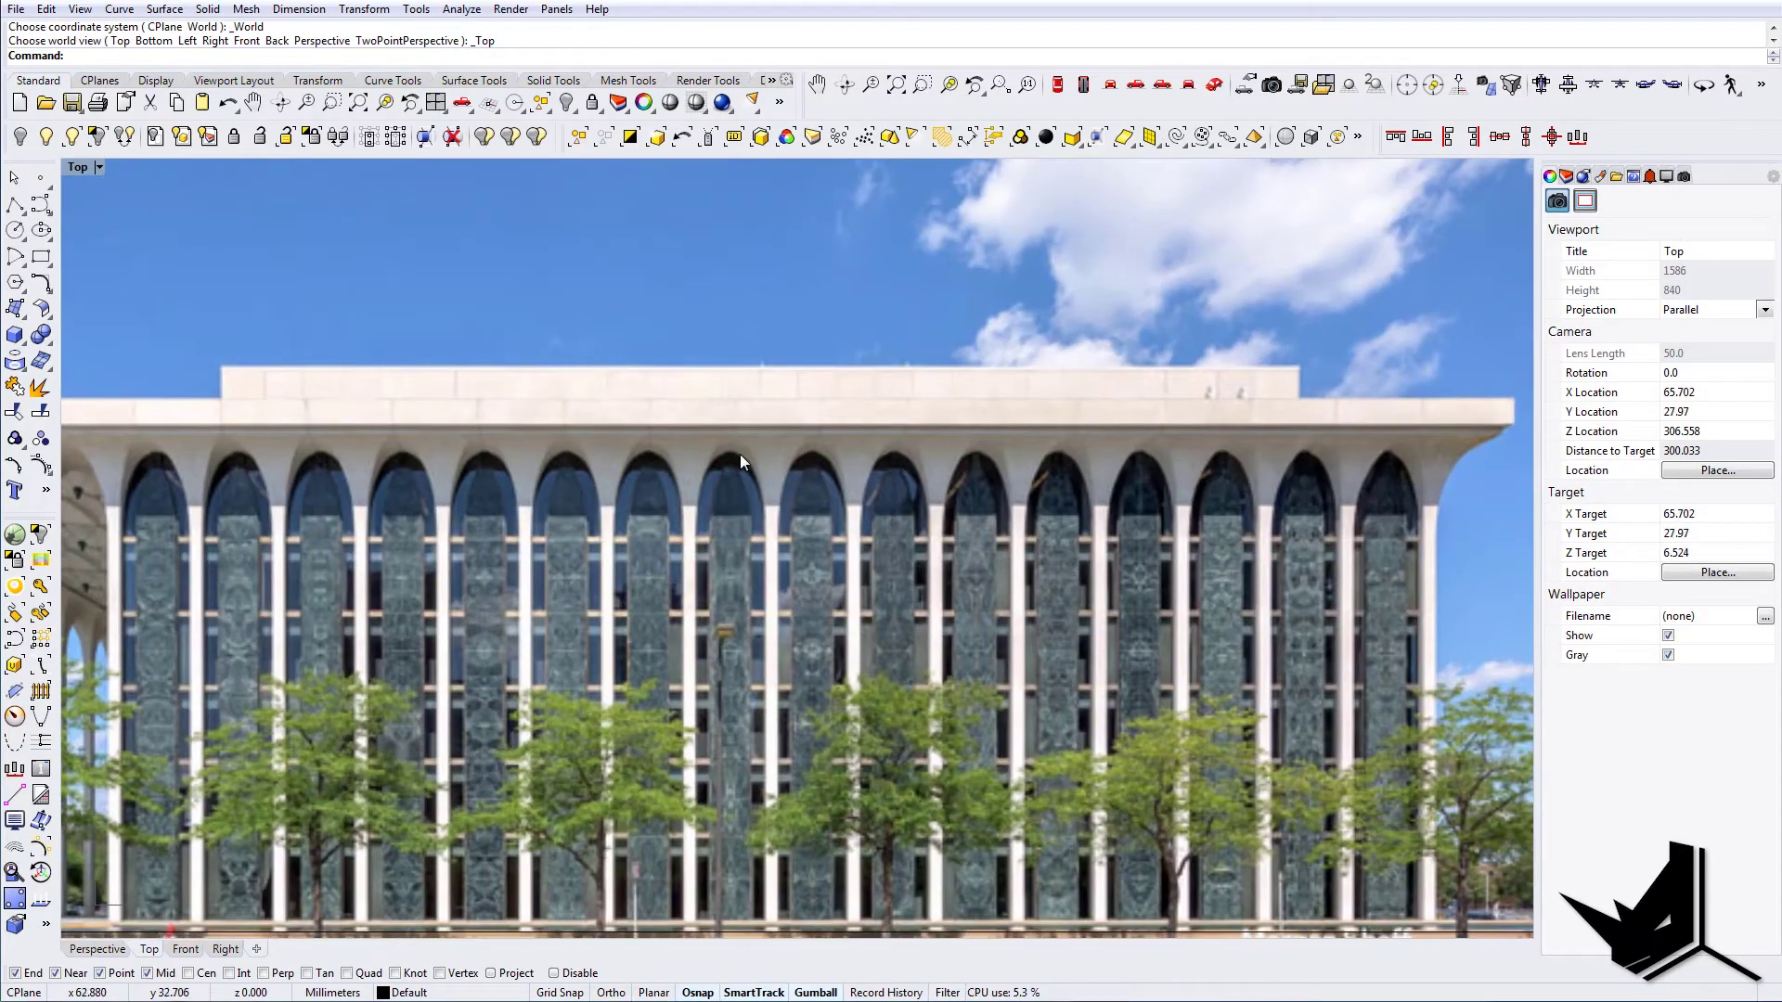
pyautogui.moveTo(405, 511); pyautogui.dragTo(716, 483, button='right')
pyautogui.scroll(2, 724, 488)
pyautogui.scroll(-8, 726, 489)
pyautogui.moveTo(733, 616); pyautogui.dragTo(666, 581, button='right')
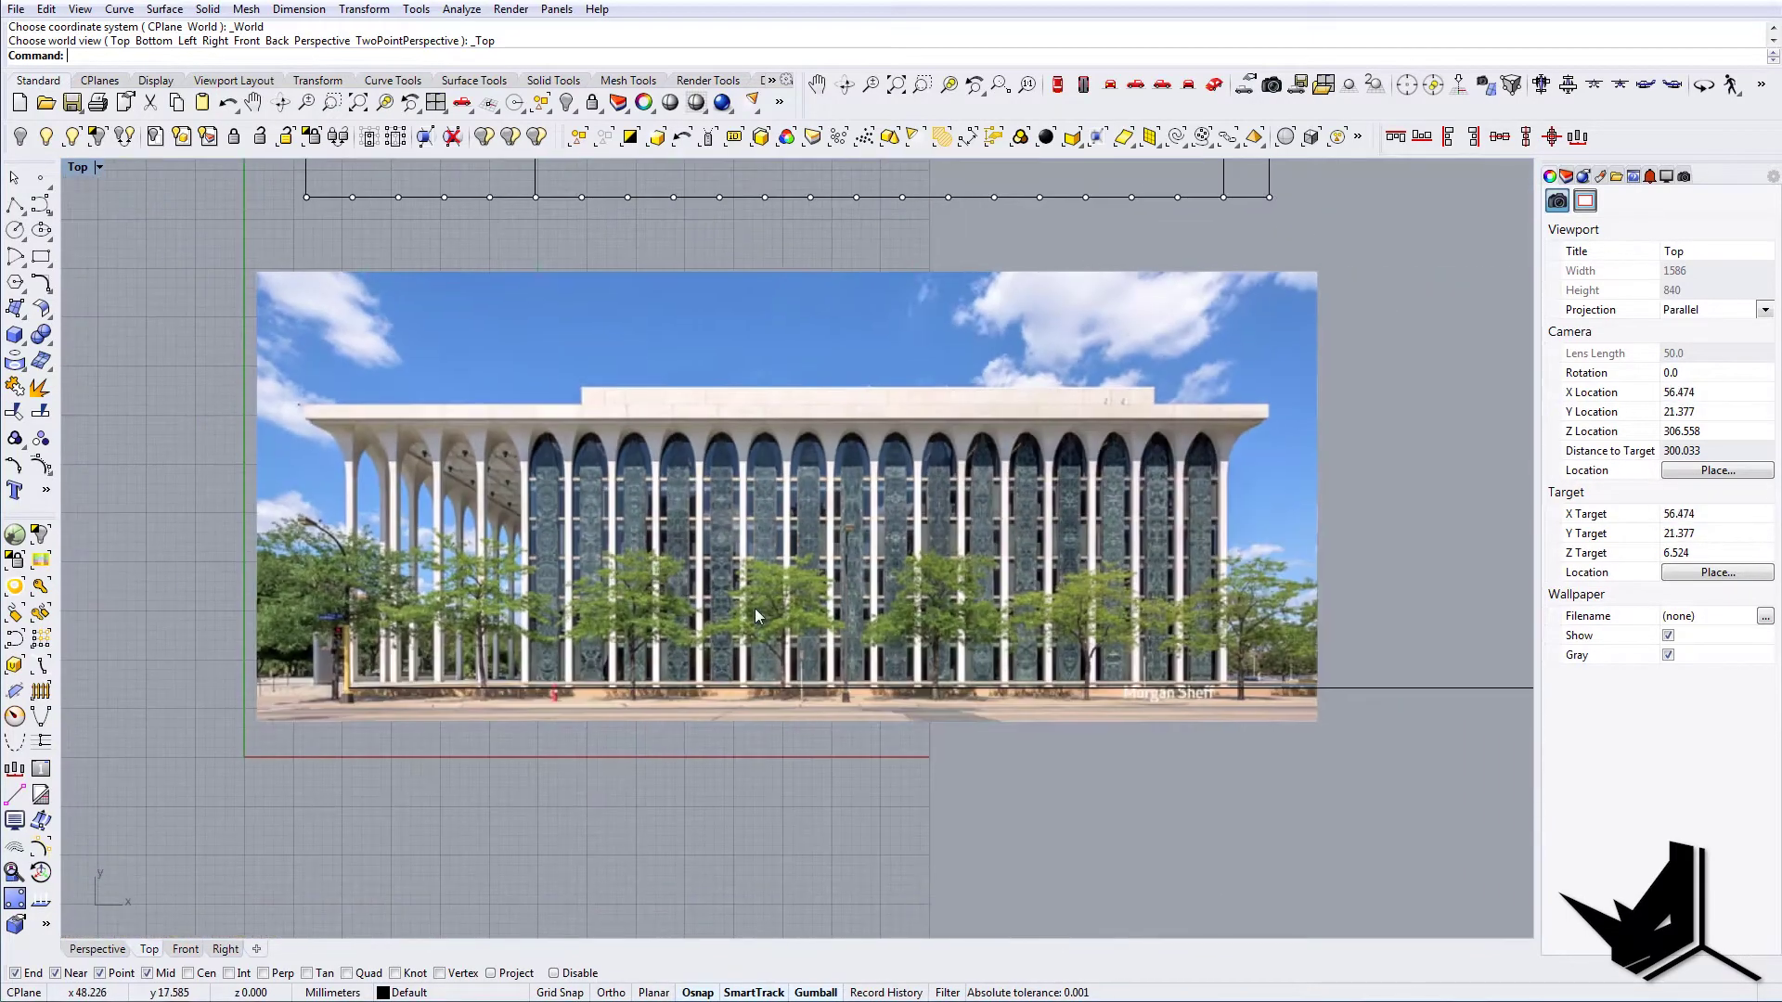
# Draw a line along the edge of a middle column in the facade photo, from its base to where the arch begins
pyautogui.rightClick(831, 692)
pyautogui.scroll(8, 831, 695)
pyautogui.click(832, 684)
pyautogui.moveTo(832, 240); pyautogui.dragTo(830, 524, button='right')
pyautogui.scroll(2, 831, 433)
pyautogui.click(831, 443)
pyautogui.moveTo(851, 458); pyautogui.dragTo(848, 482, button='right')
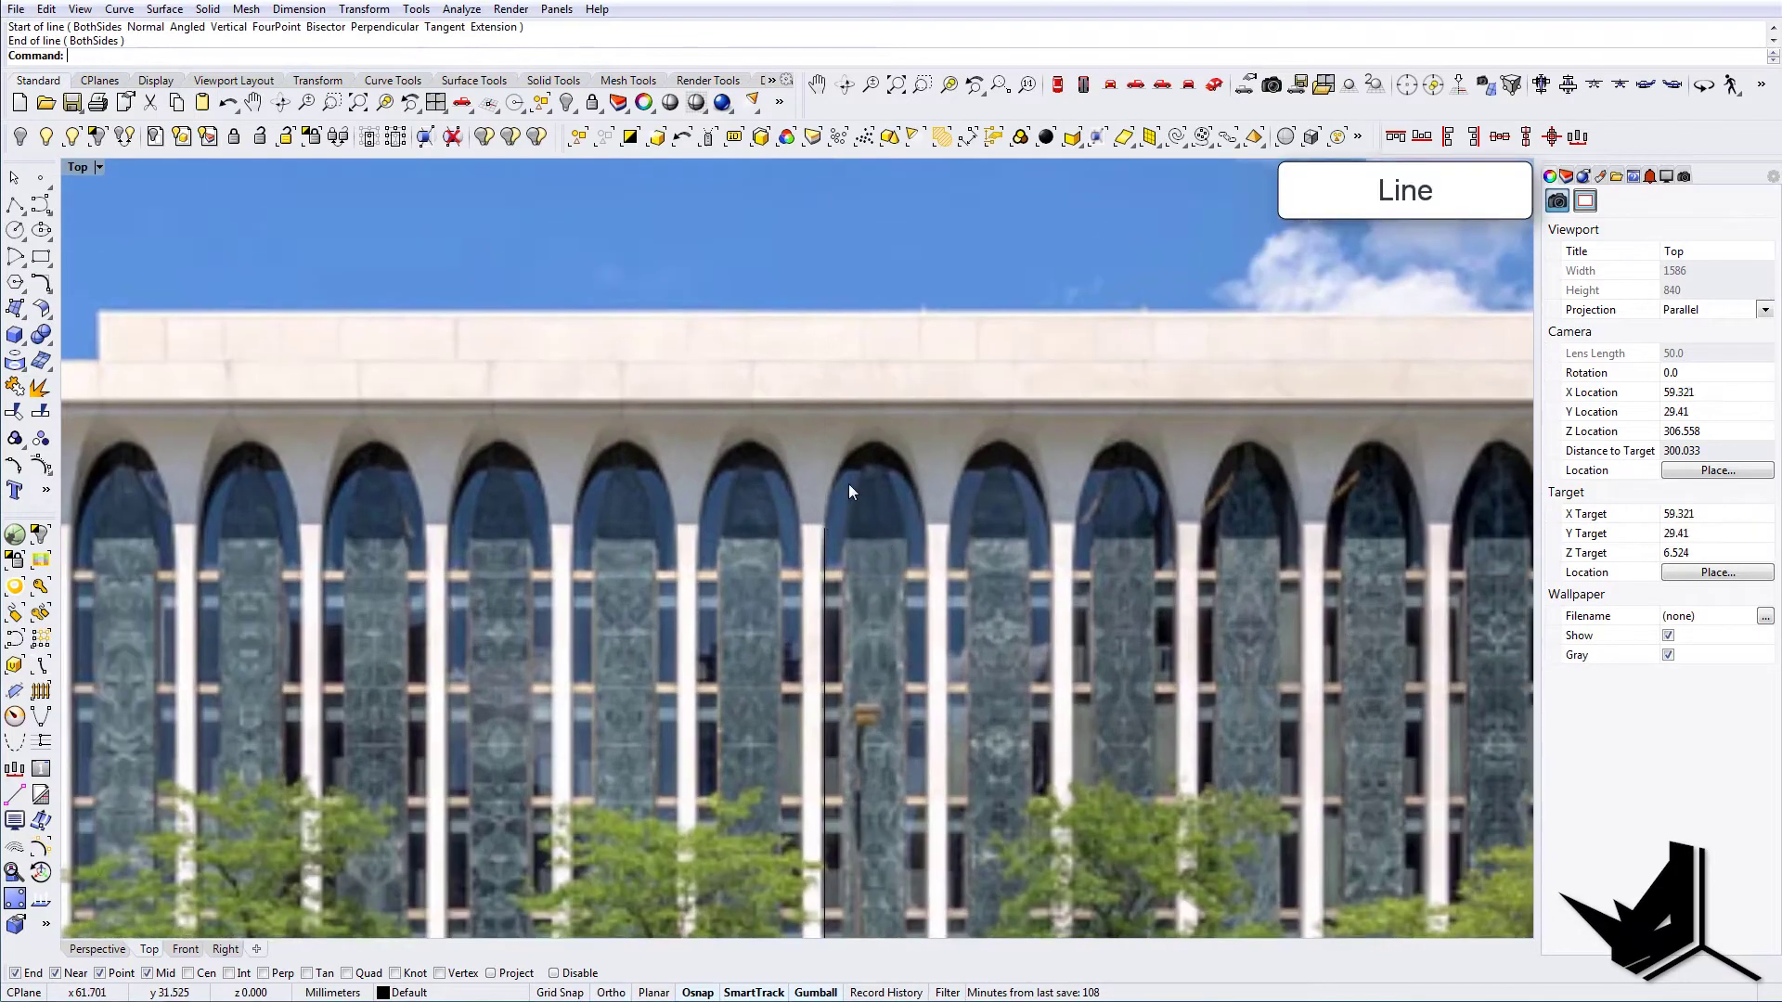
# Draw an interpolated curve from the column line's upper end along the arch flare up to the roof's underside
pyautogui.scroll(2, 848, 483)
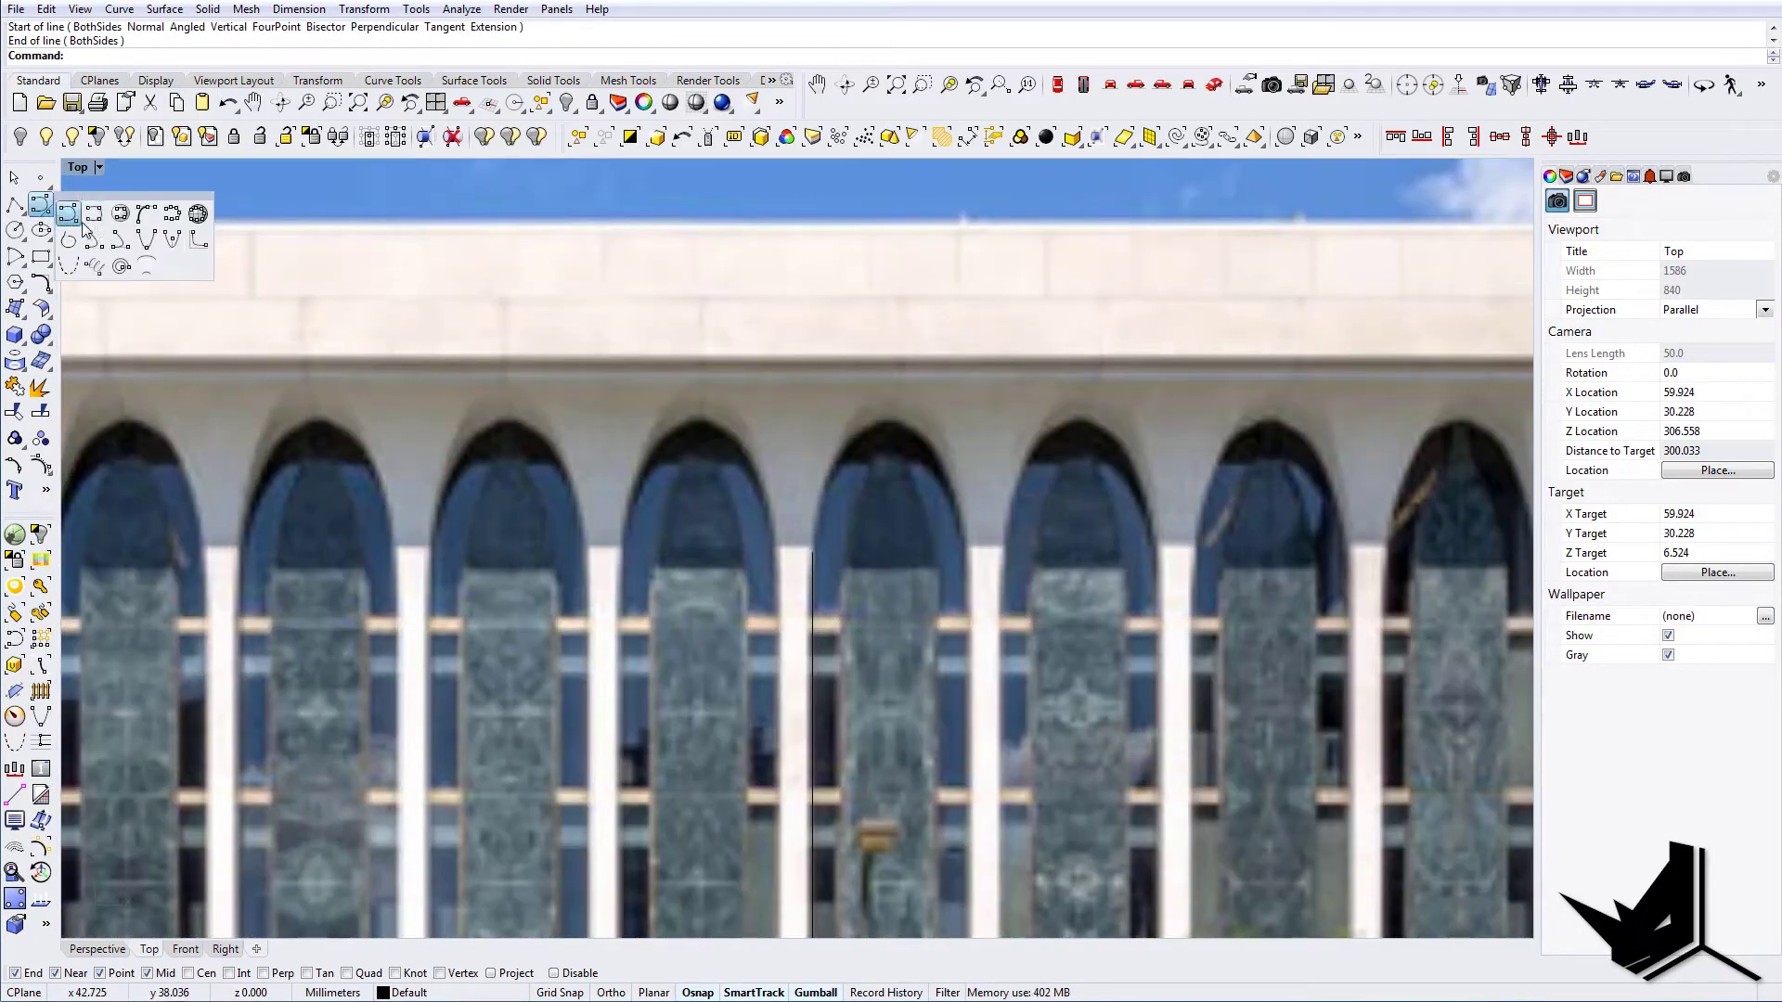
pyautogui.click(40, 204)
pyautogui.click(809, 538)
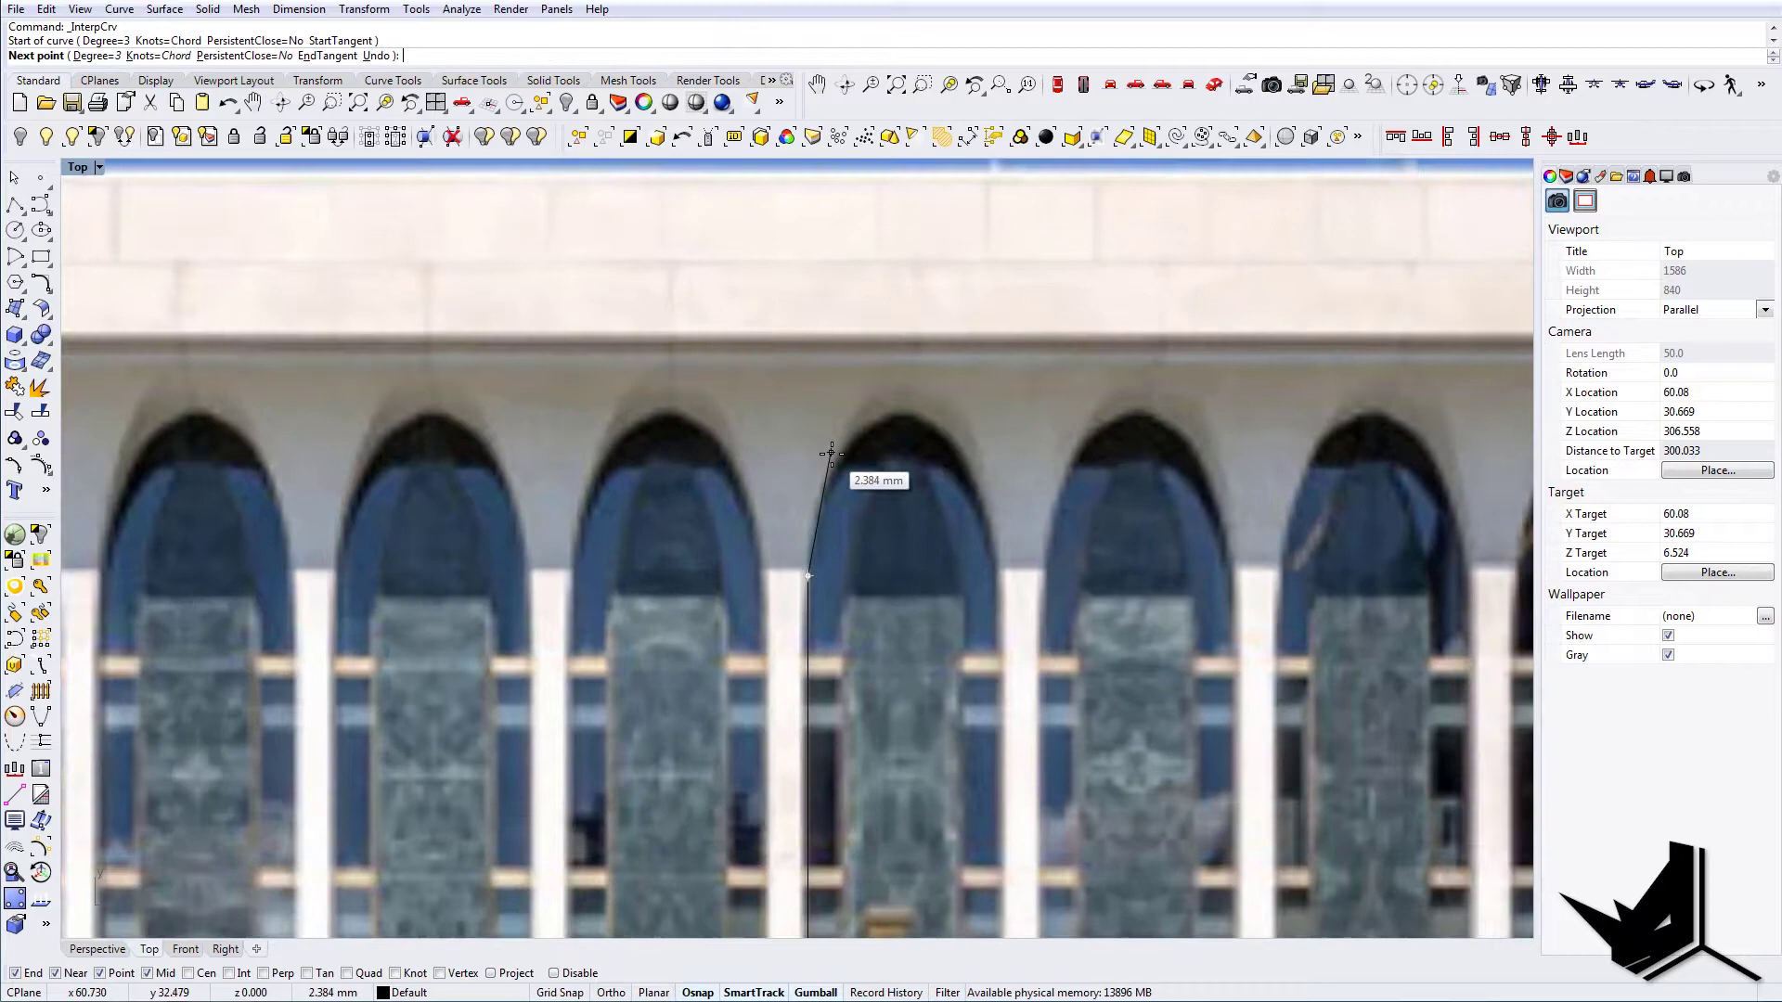
pyautogui.scroll(2, 855, 477)
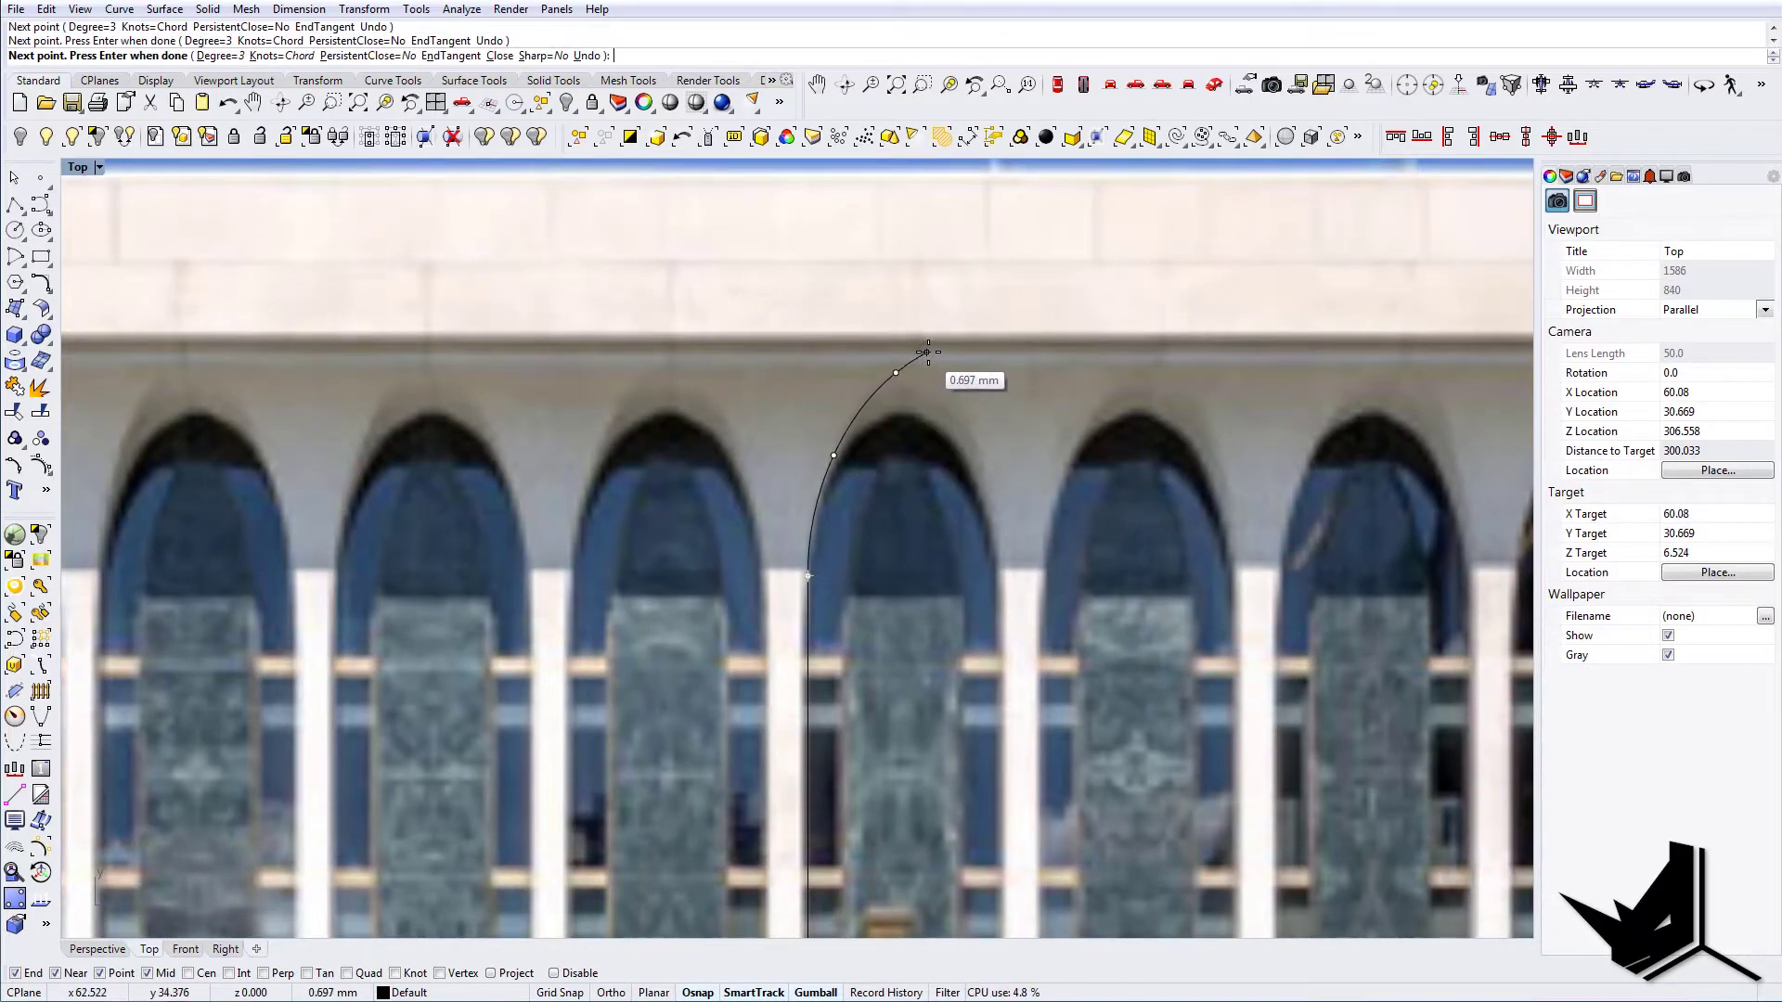
pyautogui.click(867, 407)
pyautogui.moveTo(808, 529); pyautogui.dragTo(746, 508, button='right')
pyautogui.scroll(2, 711, 472)
pyautogui.scroll(-2, 947, 381)
pyautogui.press('Escape')
# Show the arch curve's control points and delete the surplus ones to simplify it
pyautogui.scroll(4, 845, 431)
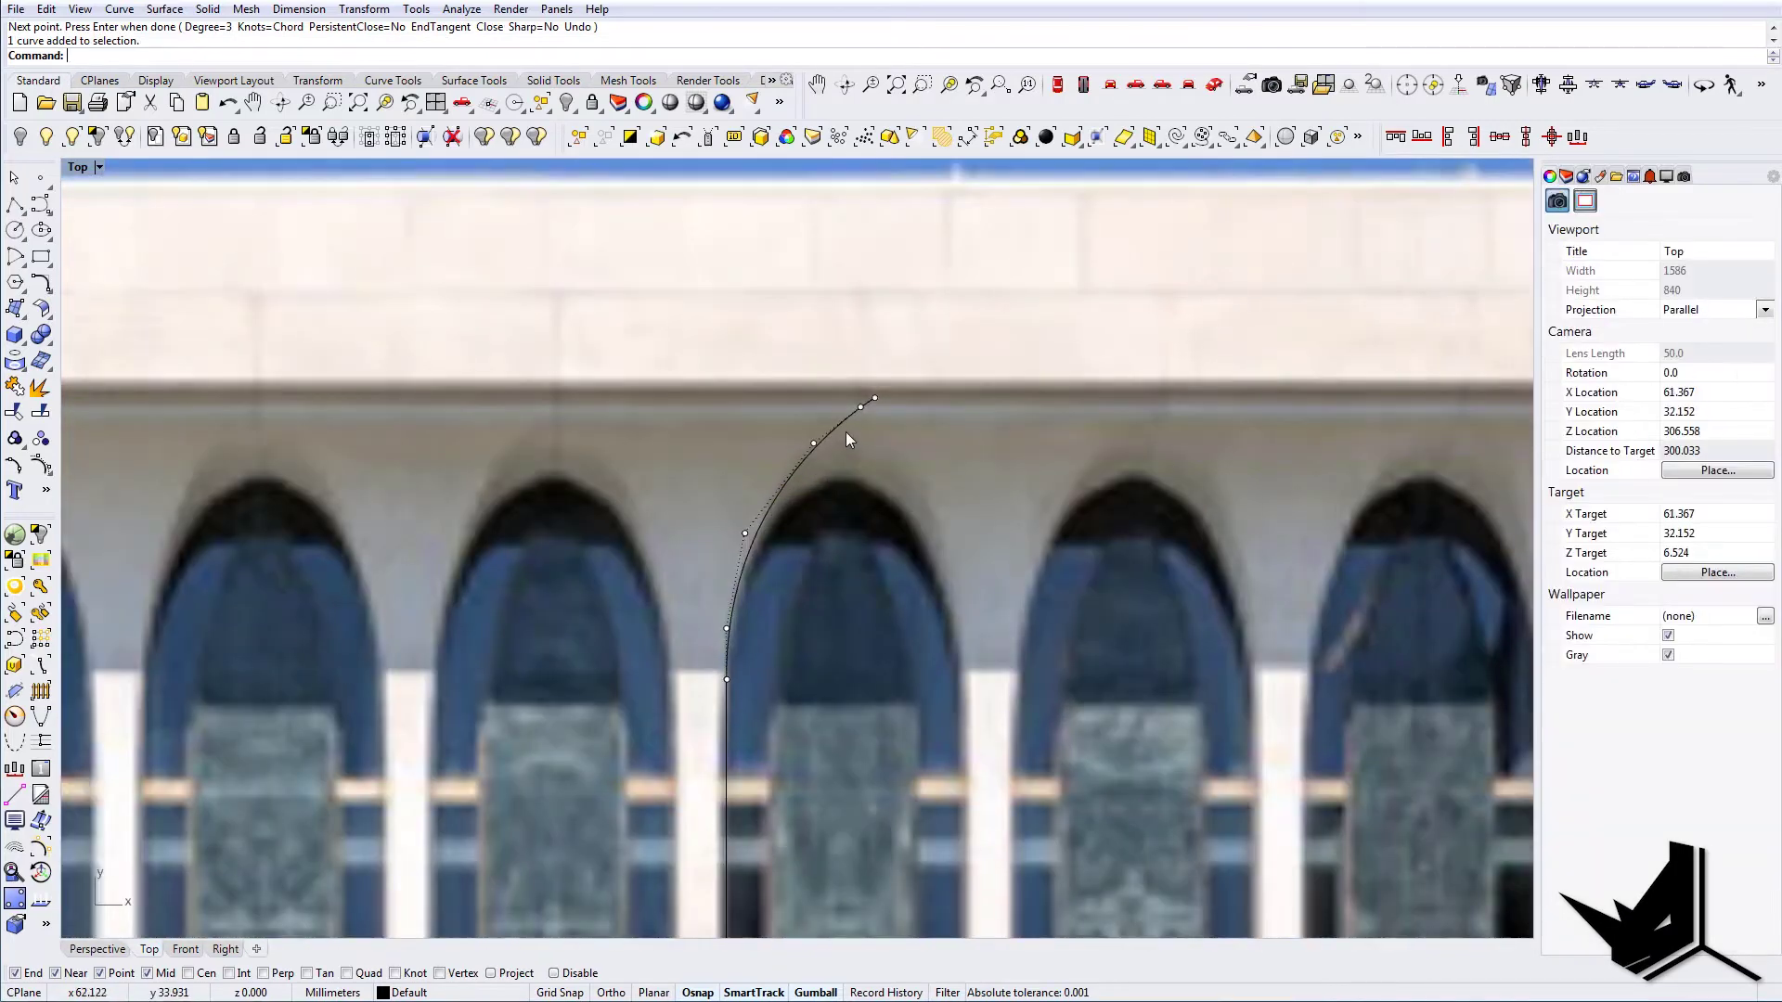
pyautogui.moveTo(833, 633); pyautogui.dragTo(822, 528, button='right')
pyautogui.scroll(-1, 733, 676)
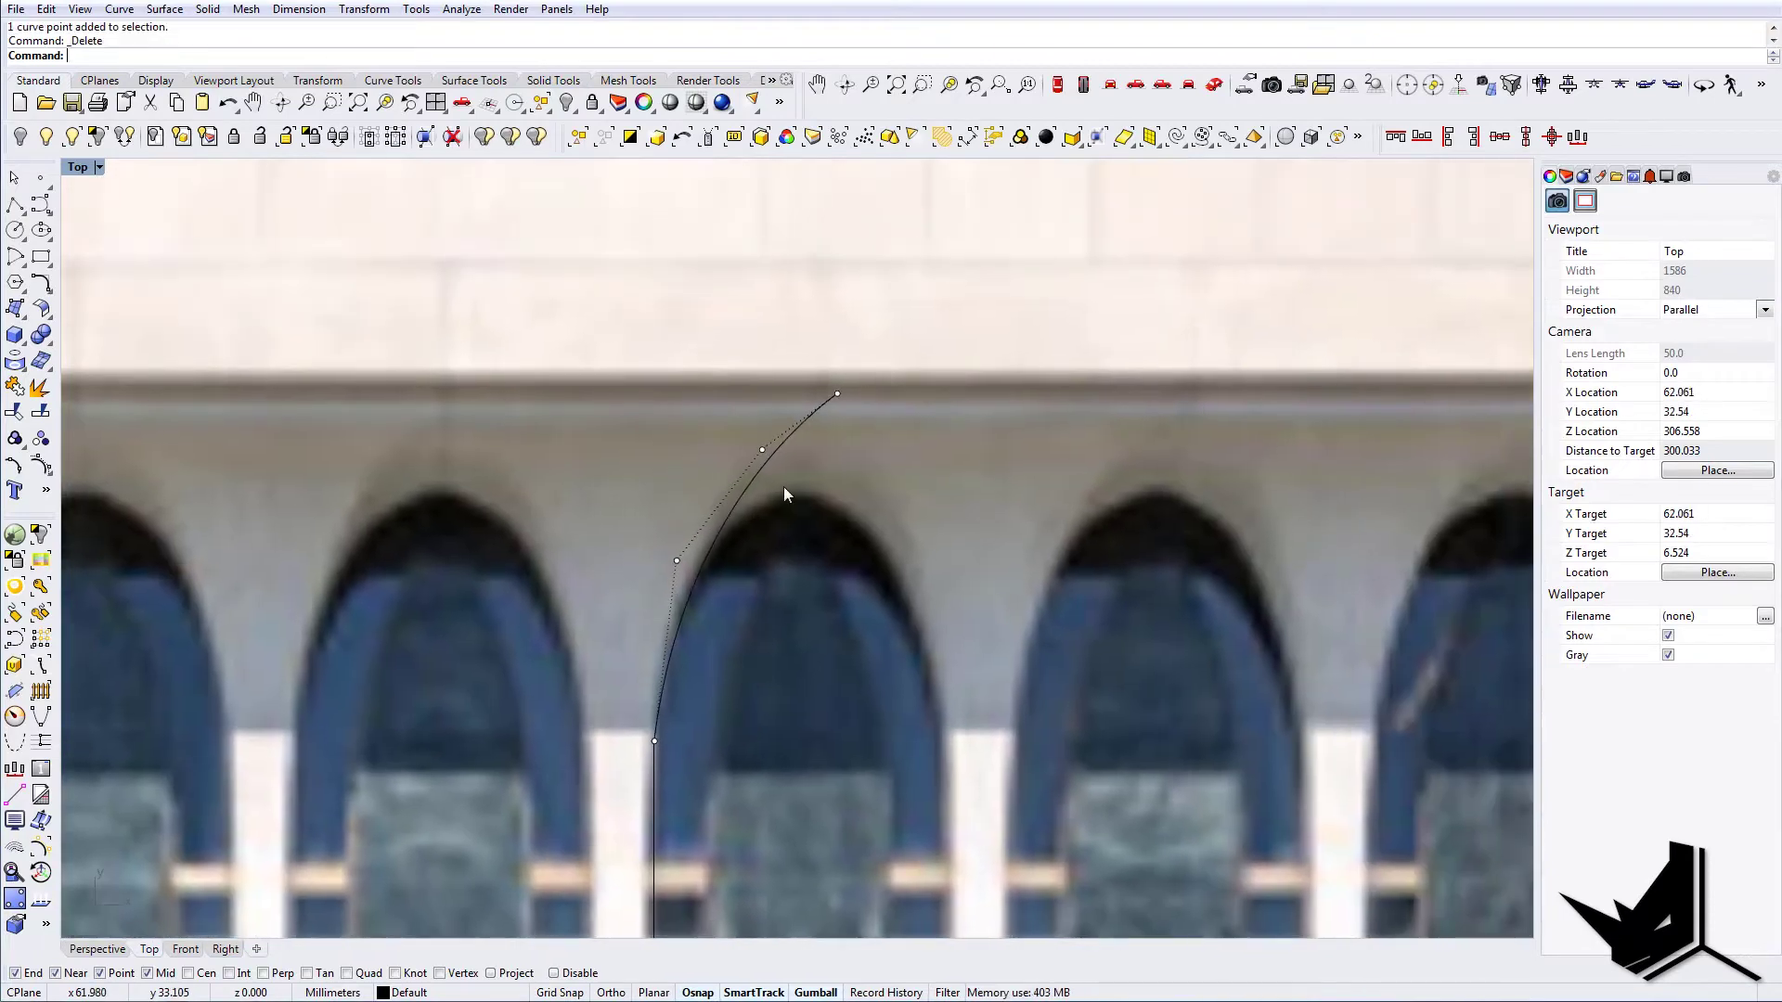
pyautogui.click(763, 451)
pyautogui.press('Delete')
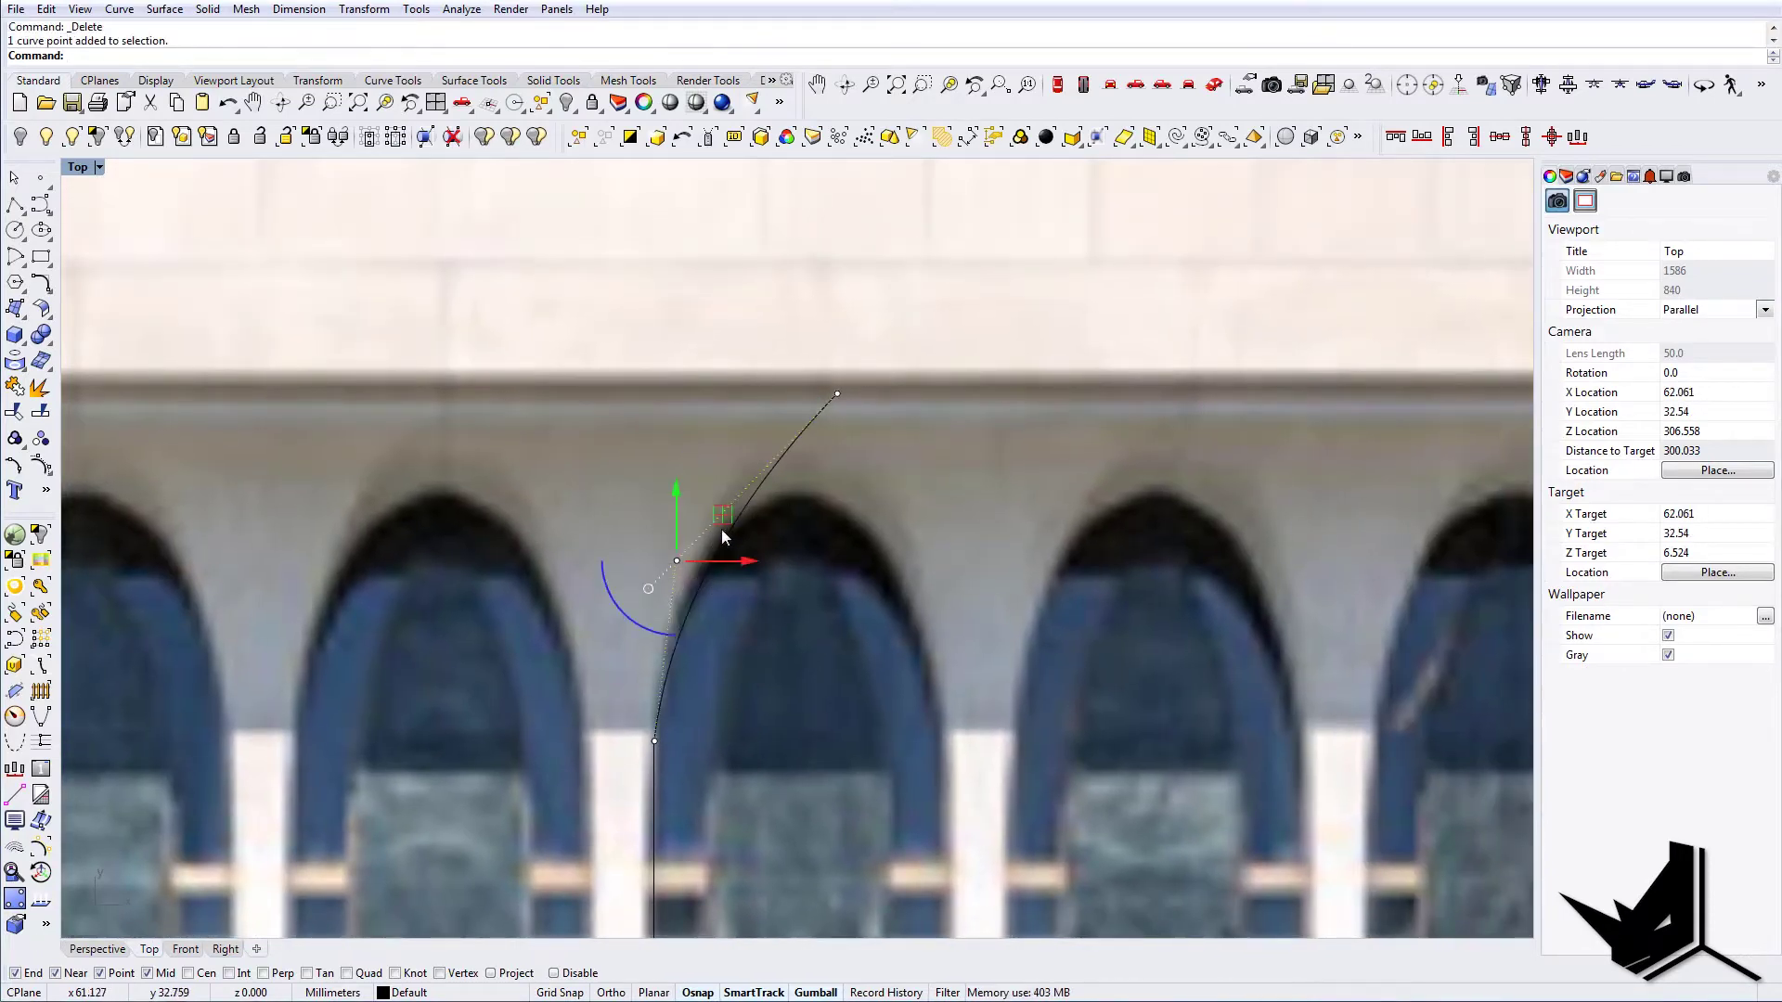
# Reposition the arch curve's remaining control points and its upper end to follow the flare in the photo
pyautogui.moveTo(753, 506); pyautogui.dragTo(766, 513, button='right')
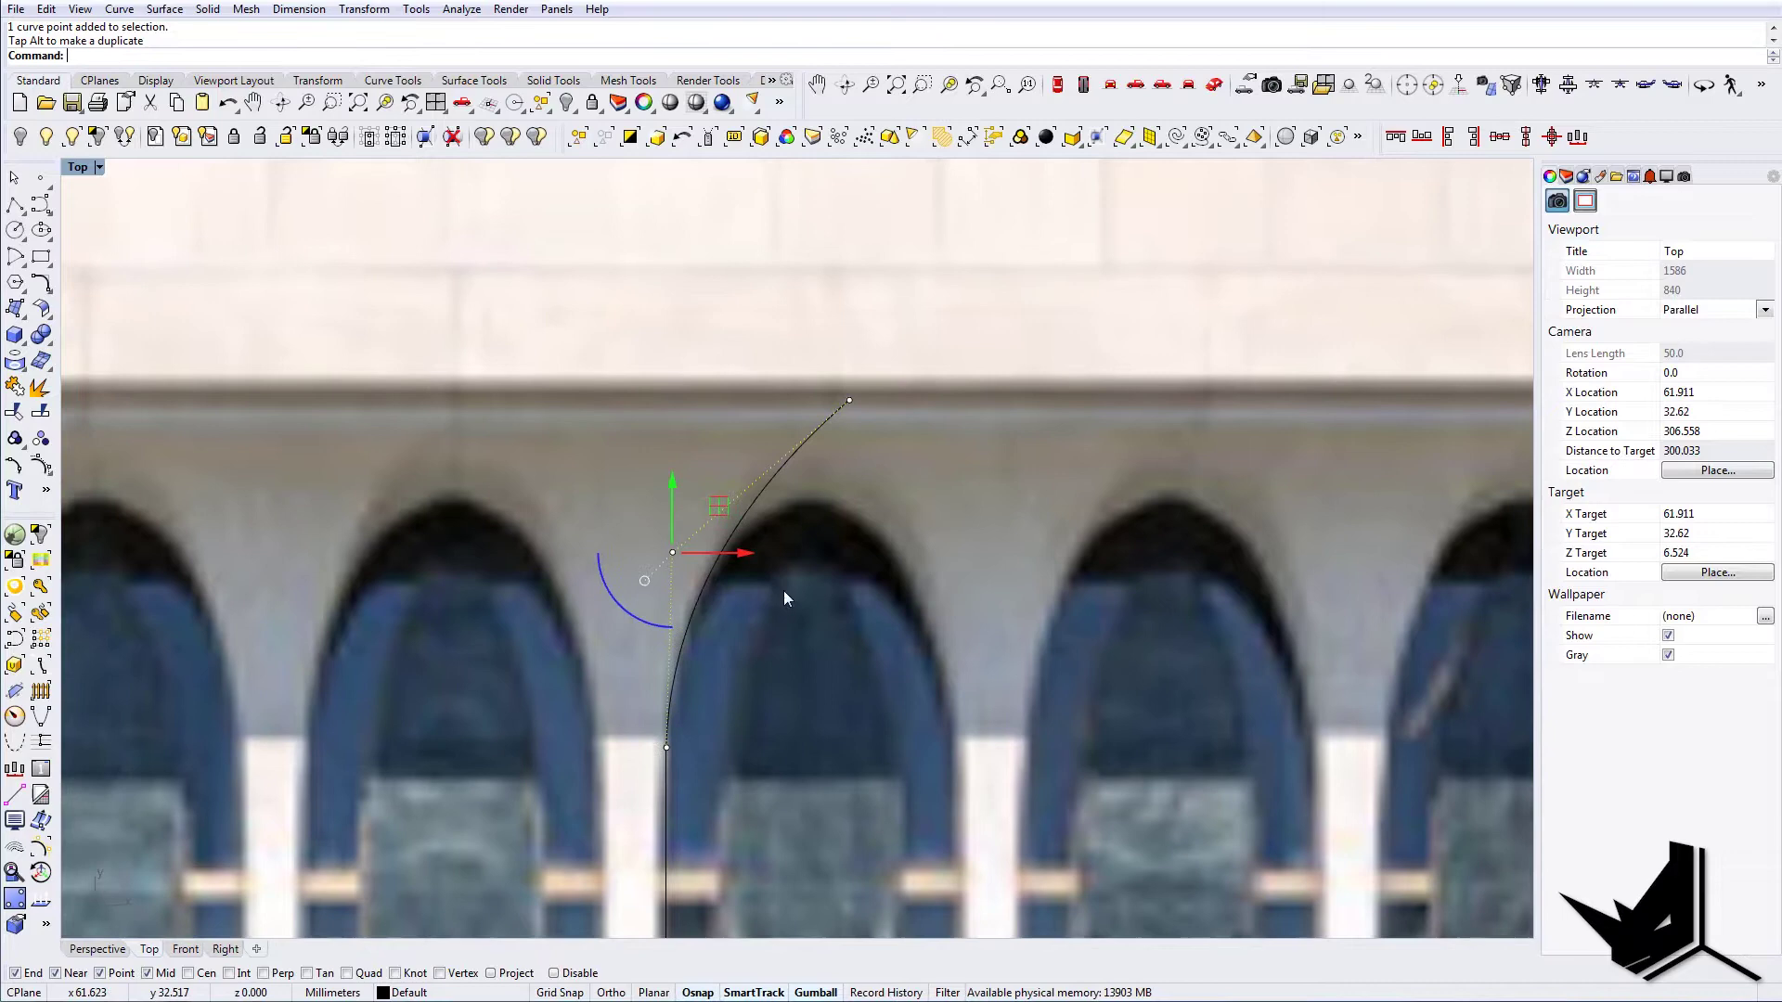
pyautogui.click(821, 425)
pyautogui.moveTo(863, 436); pyautogui.dragTo(855, 476, button='right')
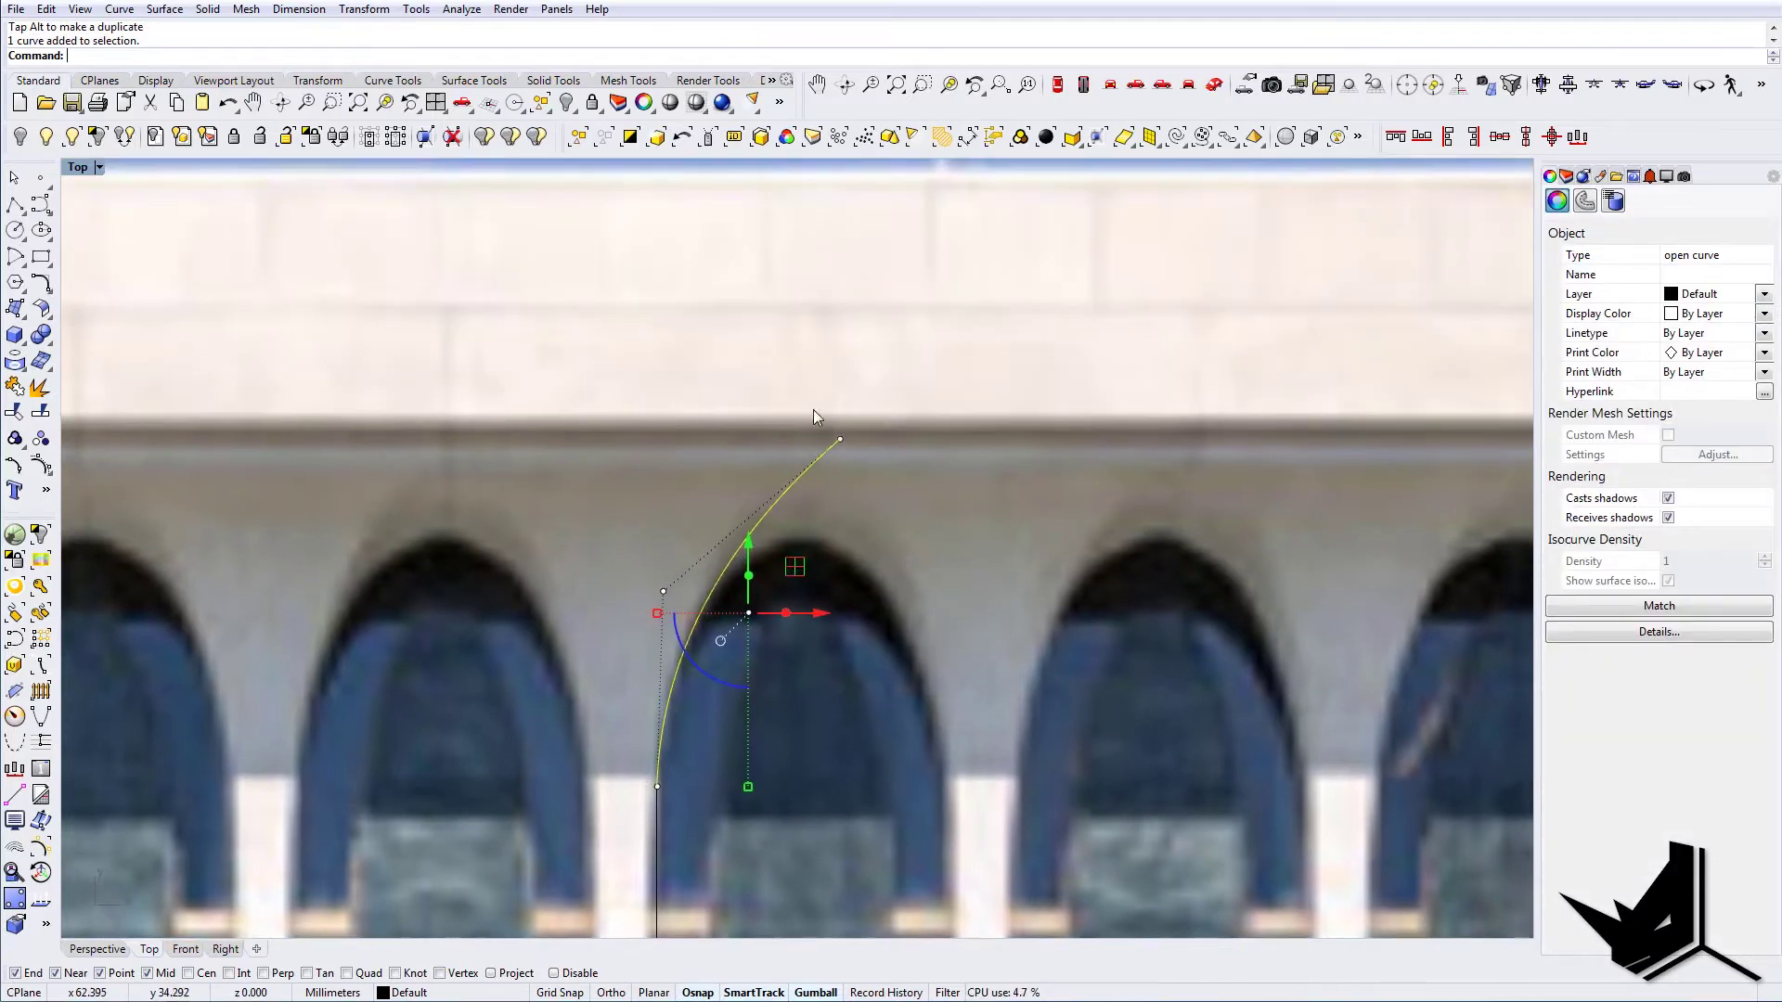
pyautogui.moveTo(794, 367); pyautogui.dragTo(868, 465)
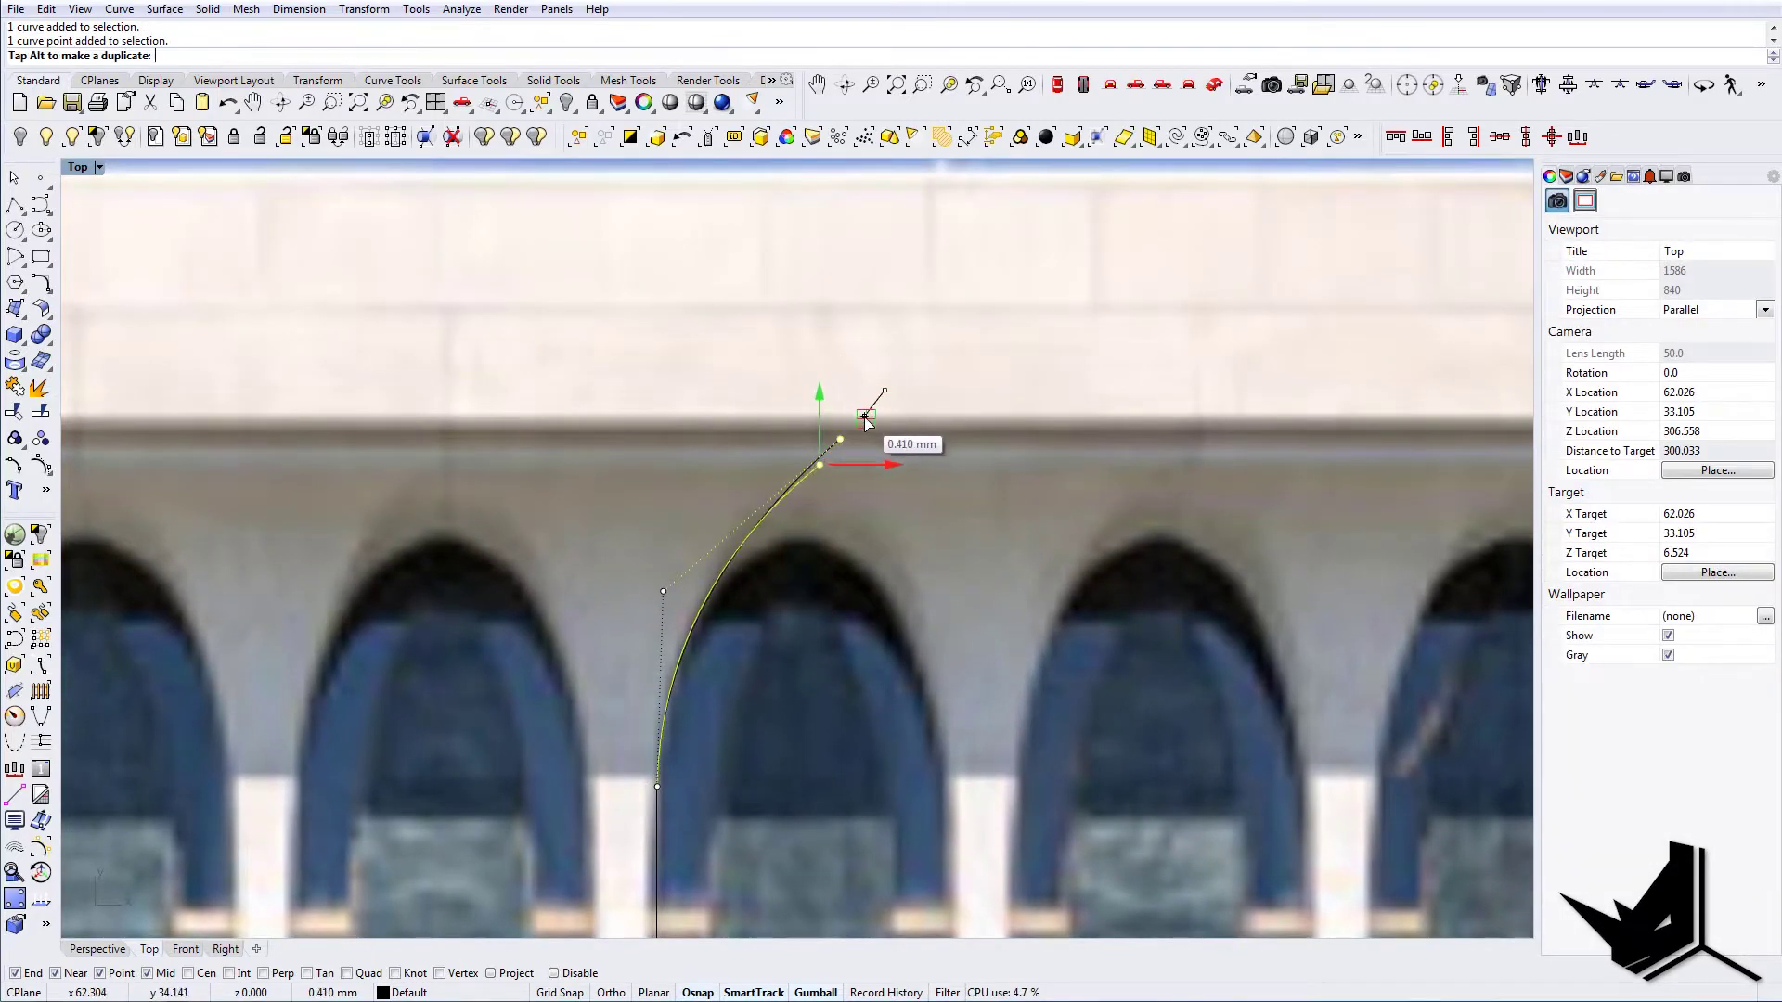
pyautogui.scroll(-6, 843, 447)
pyautogui.moveTo(807, 516); pyautogui.dragTo(787, 546, button='right')
pyautogui.click(782, 507)
pyautogui.scroll(-4, 864, 512)
pyautogui.click(833, 565)
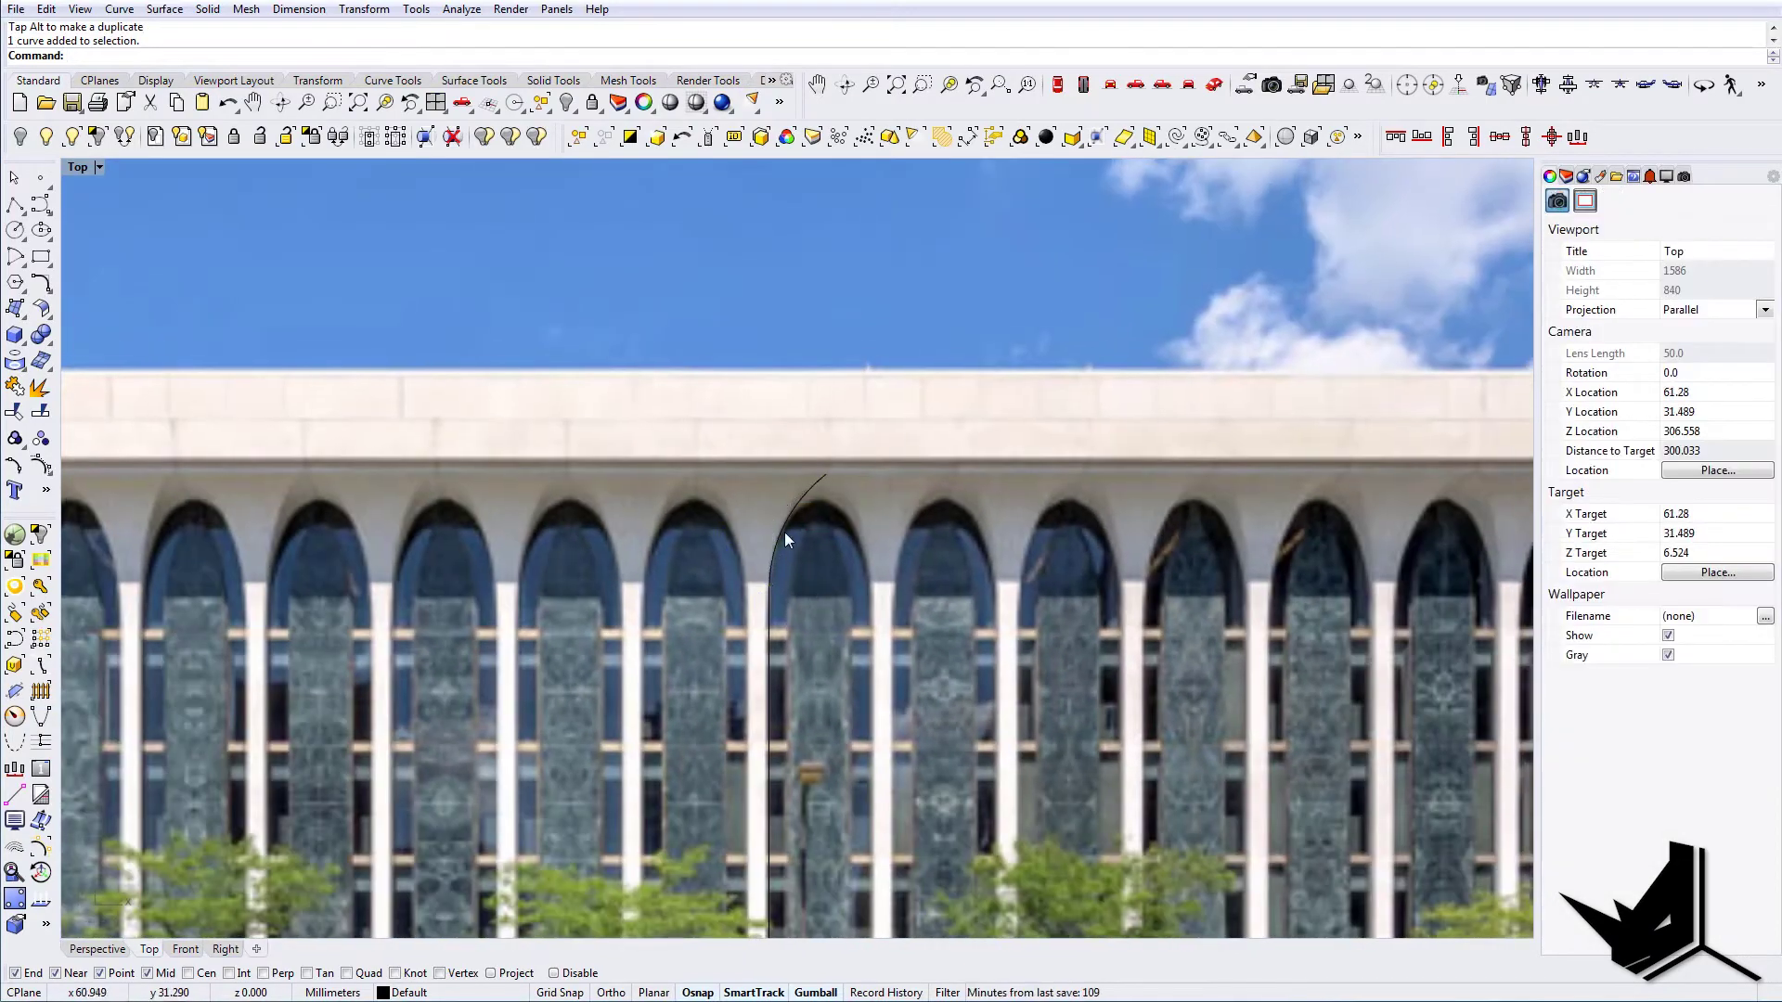
# Copy the arch curve and its column line to the open area beyond the plan's rear edge
pyautogui.click(784, 538)
pyautogui.click(770, 625)
pyautogui.scroll(-6, 770, 626)
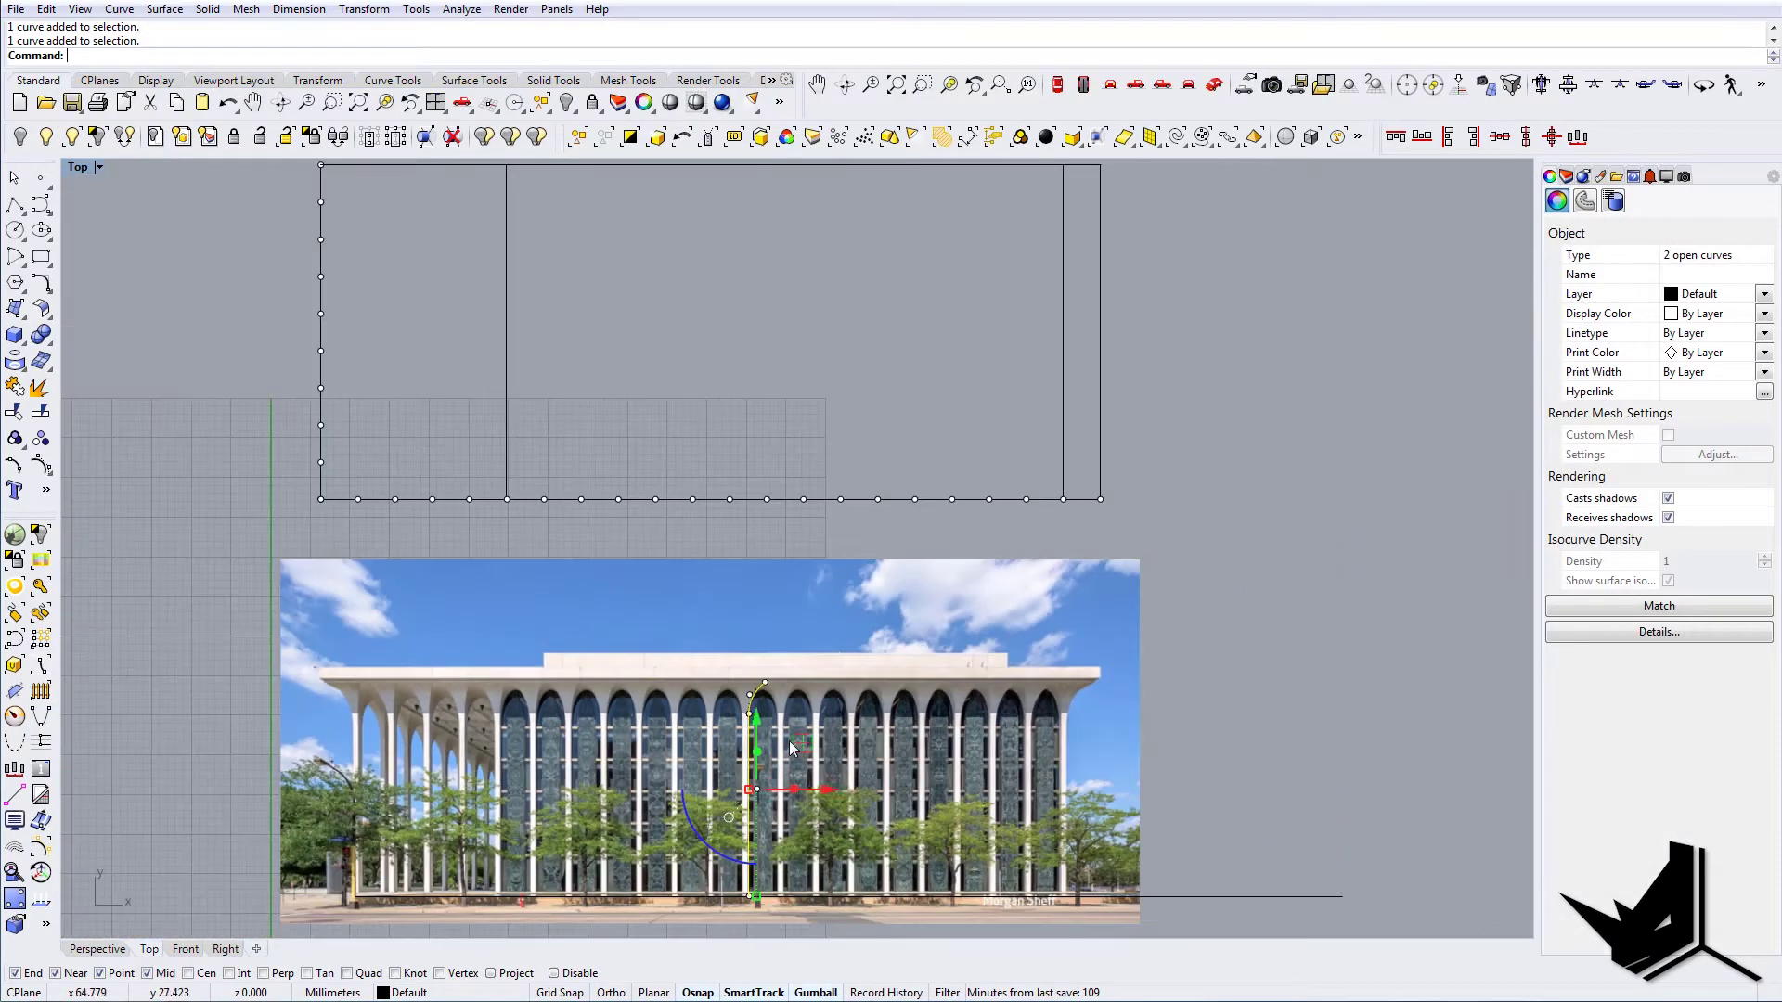
pyautogui.scroll(-5, 789, 740)
pyautogui.keyDown('alt'); pyautogui.moveTo(781, 498); pyautogui.dragTo(666, 443); pyautogui.keyUp('alt')
# Switch to the Perspective view and rotate the copied line and arch curve upright by 90 degrees
pyautogui.click(1214, 84)
pyautogui.moveTo(877, 367); pyautogui.dragTo(698, 432, button='right')
pyautogui.scroll(4, 698, 432)
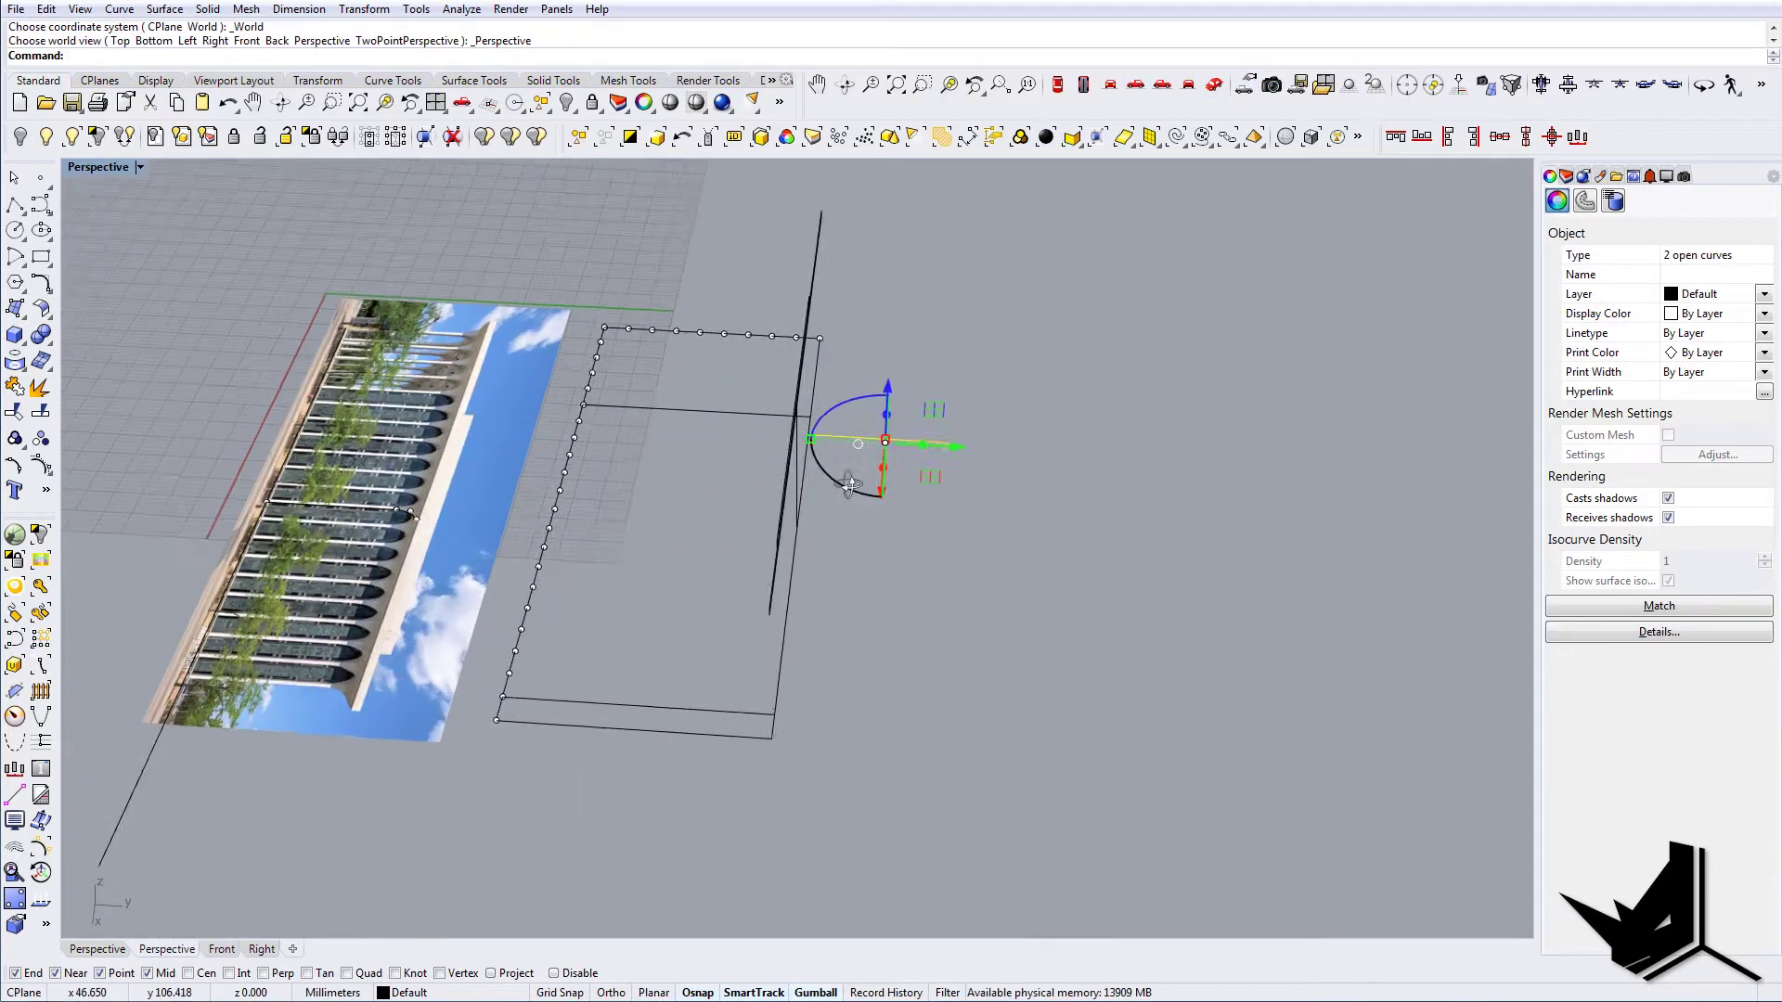
pyautogui.moveTo(721, 678); pyautogui.dragTo(774, 610, button='right')
pyautogui.scroll(4, 759, 616)
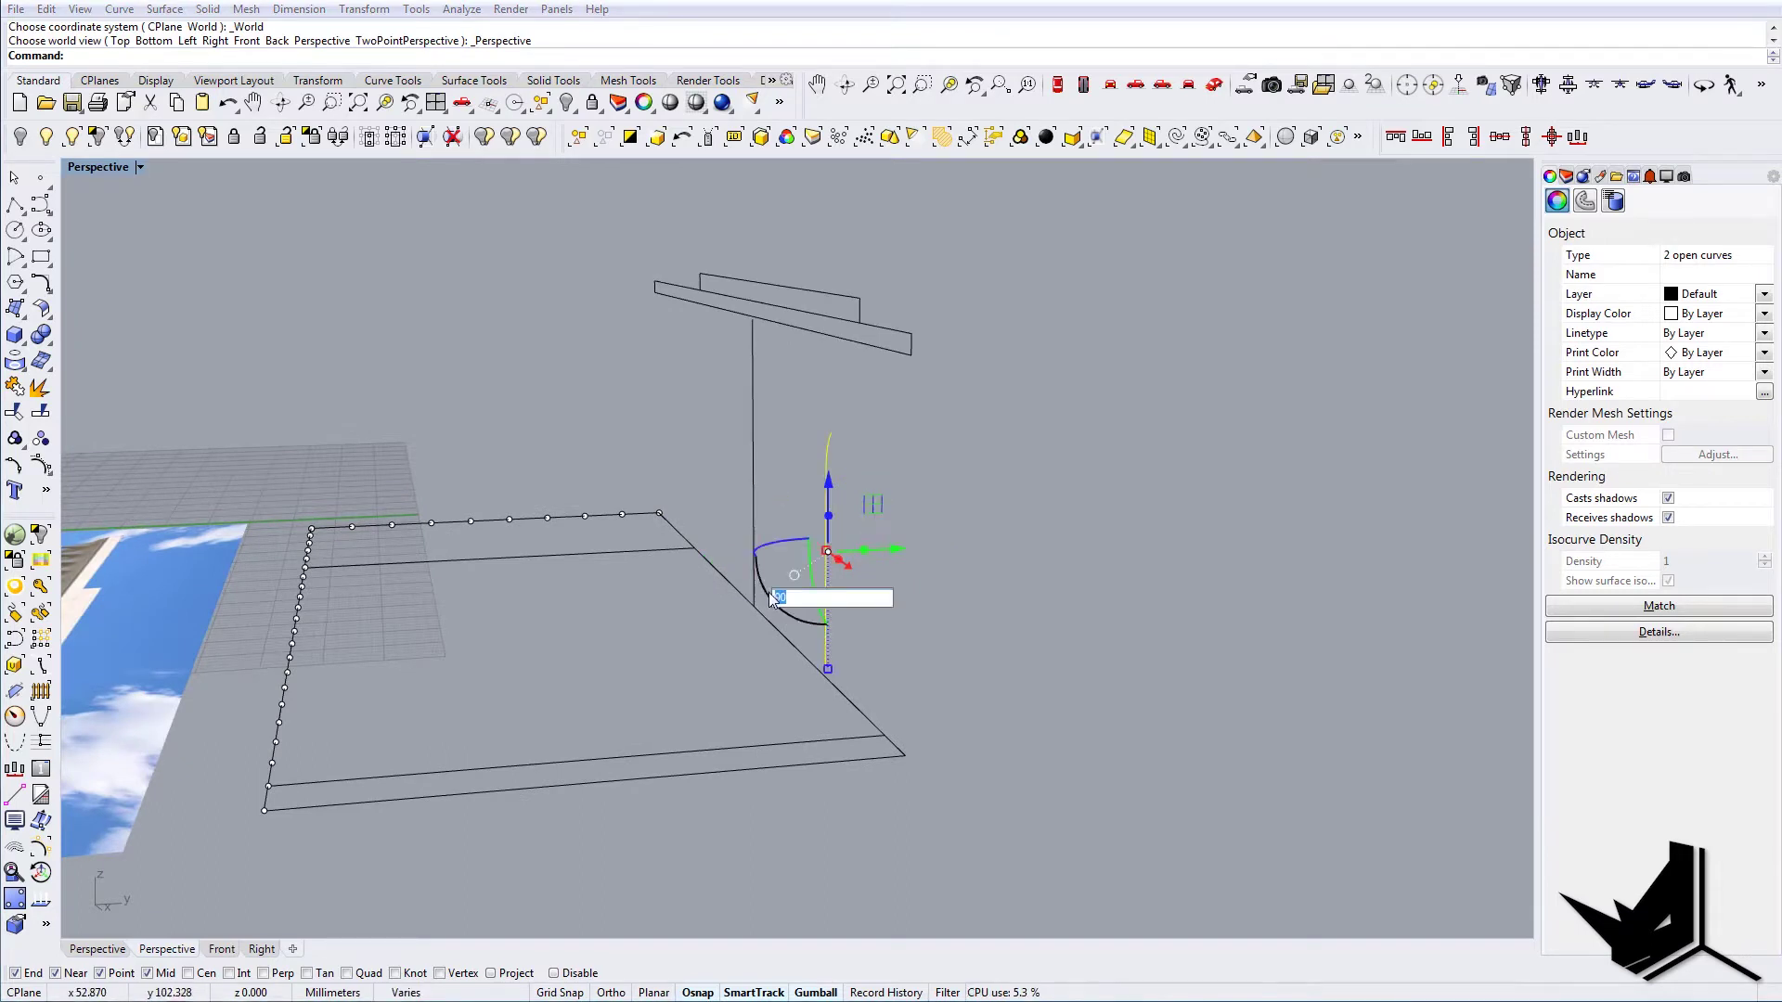
pyautogui.press('Return')
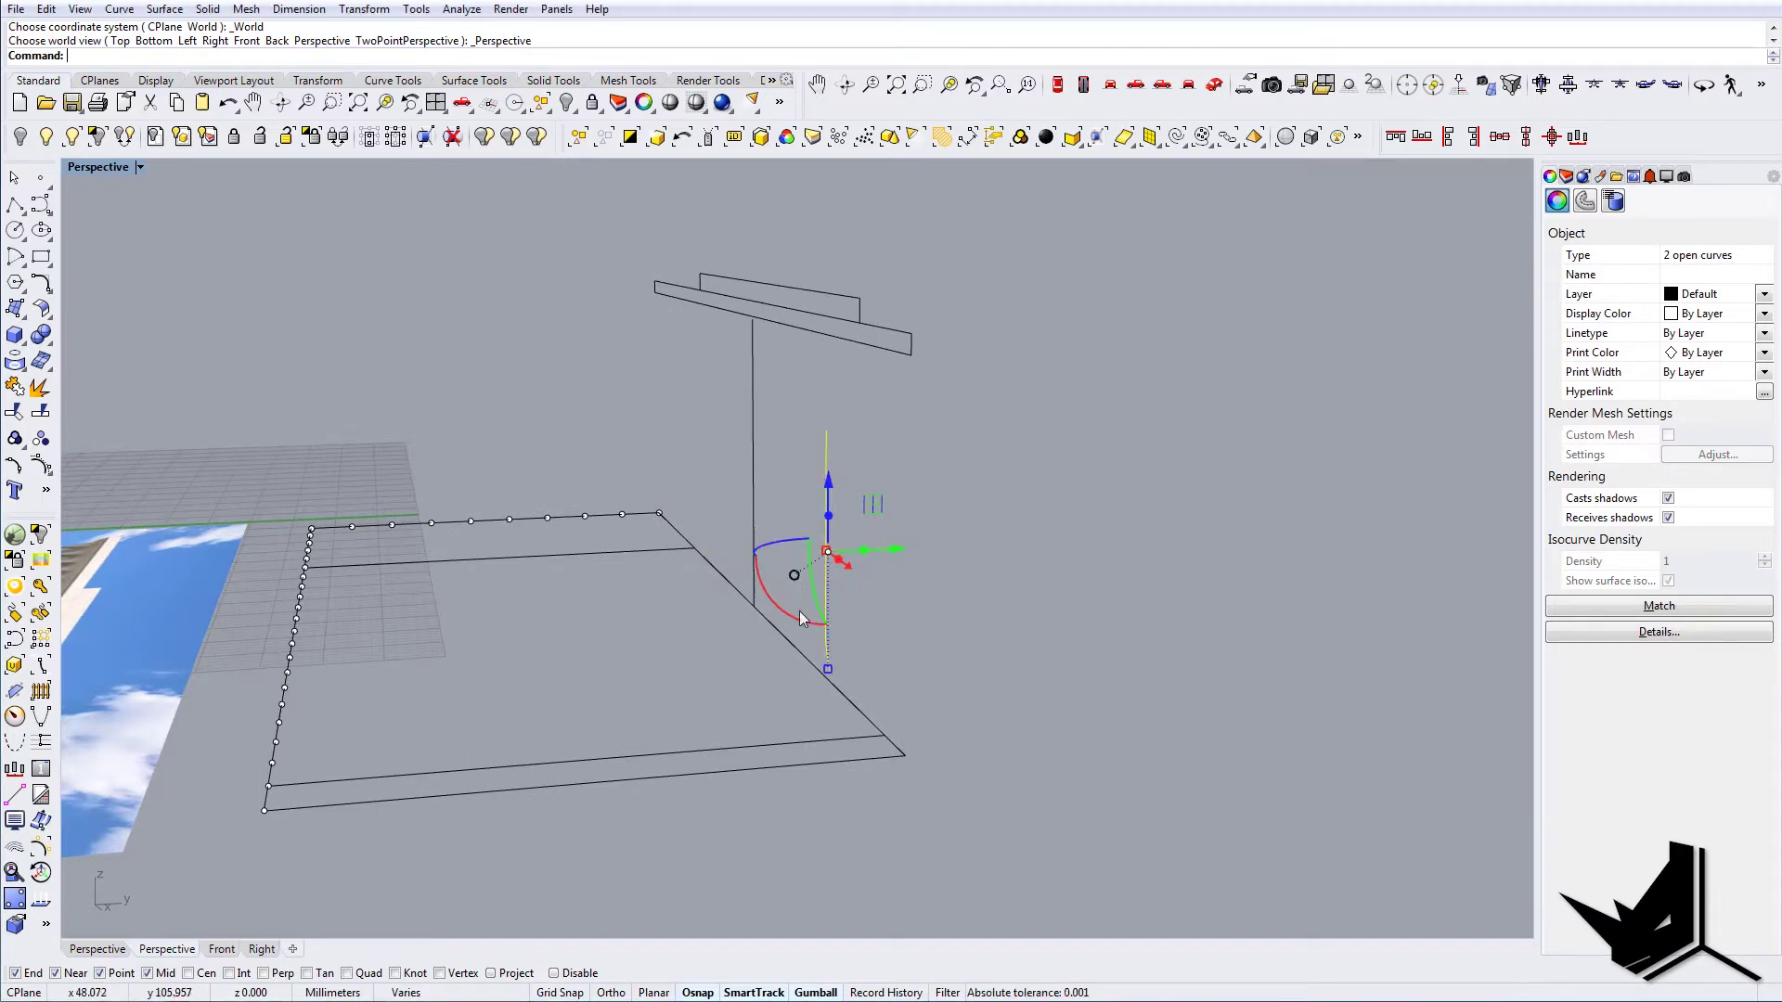
# Move the upright line and arch curve from their lower end onto the foot of the existing column line on the plan's rear edge
pyautogui.moveTo(825, 626); pyautogui.dragTo(855, 655, button='right')
pyautogui.press('Escape')
pyautogui.write('m')
pyautogui.press('Return')
pyautogui.click(760, 608)
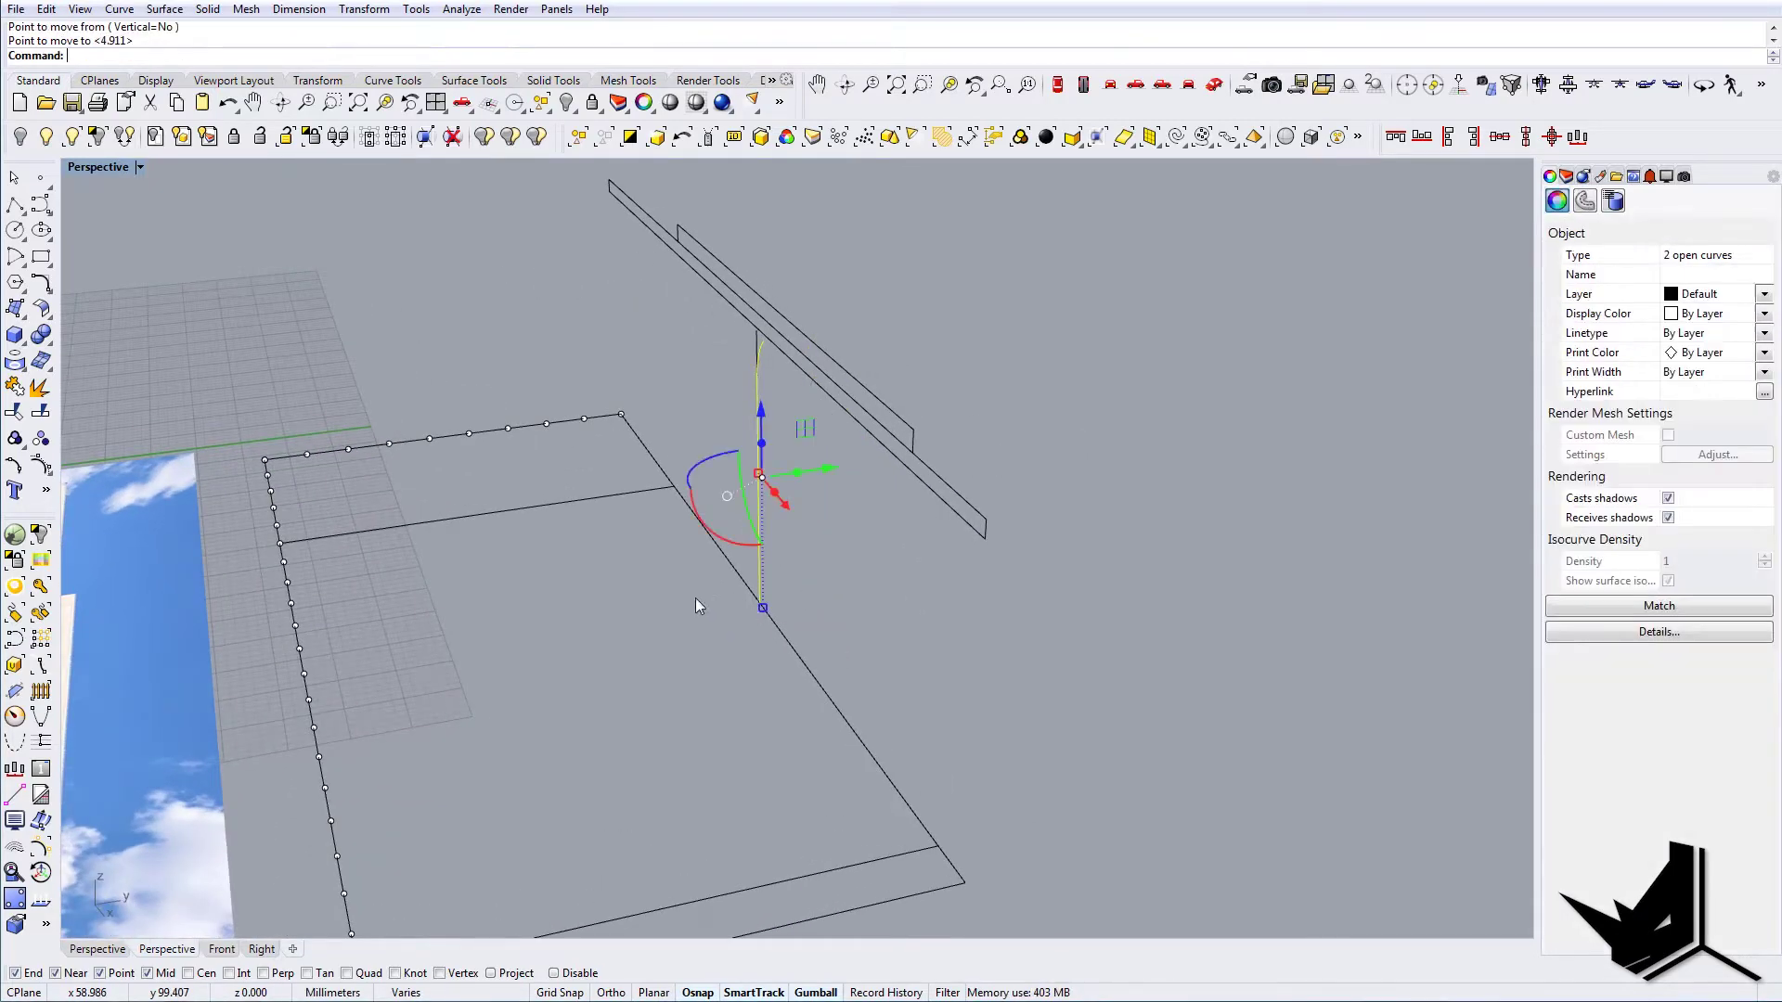
# Inspect how the placed column lines and arch curve sit between the plan edge and the roof outline
pyautogui.moveTo(694, 598); pyautogui.dragTo(847, 560, button='right')
pyautogui.scroll(6, 696, 473)
pyautogui.scroll(-6, 854, 537)
pyautogui.moveTo(904, 586); pyautogui.dragTo(906, 586)
pyautogui.press('Escape')
pyautogui.scroll(-9, 901, 584)
pyautogui.moveTo(901, 585); pyautogui.dragTo(855, 624, button='right')
pyautogui.scroll(9, 863, 524)
pyautogui.scroll(8, 844, 542)
# Delete the older curve that continues the first column line up to the roof
pyautogui.click(854, 540)
pyautogui.press('F10')
pyautogui.scroll(-6, 884, 566)
pyautogui.click(894, 575)
pyautogui.press('Delete')
pyautogui.scroll(3, 887, 554)
pyautogui.click(887, 554)
pyautogui.press('Escape')
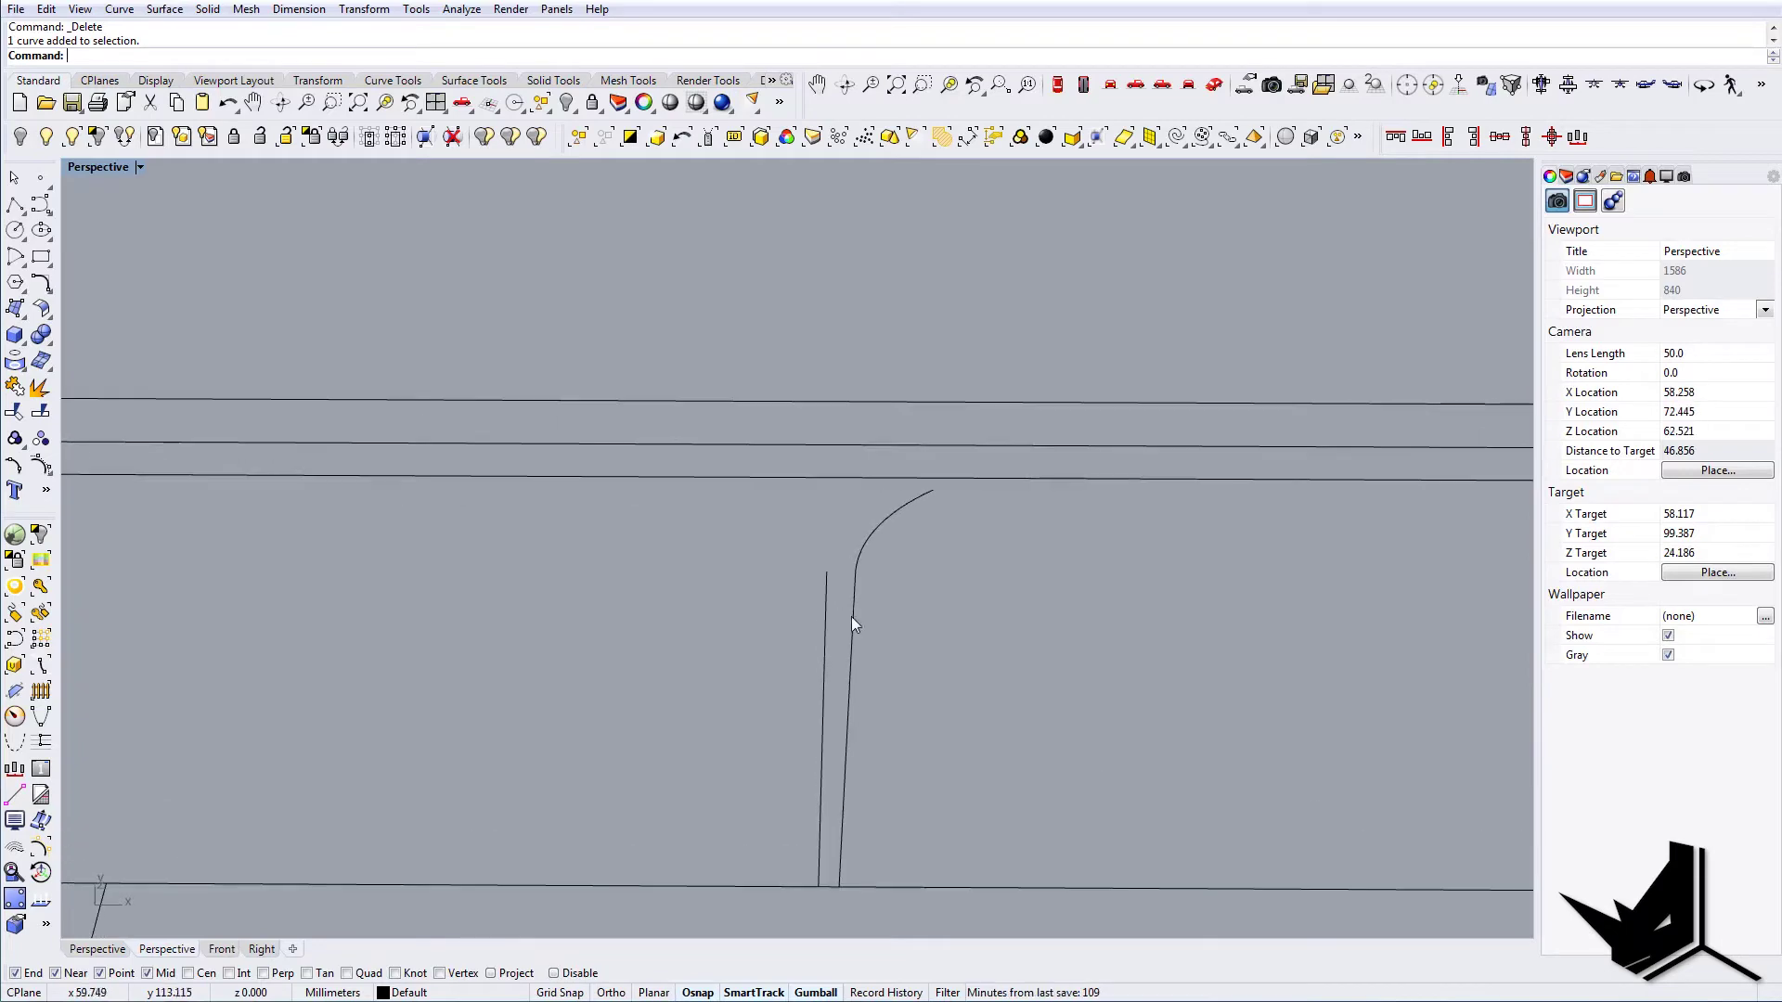
pyautogui.moveTo(843, 526); pyautogui.dragTo(843, 527)
pyautogui.moveTo(943, 729); pyautogui.dragTo(931, 732)
pyautogui.press('Escape')
# Draw a rectangle on the ground starting at the foot of the first column line
pyautogui.scroll(-6, 833, 631)
pyautogui.moveTo(824, 624); pyautogui.dragTo(692, 659, button='right')
pyautogui.scroll(-2, 811, 609)
pyautogui.scroll(2, 831, 632)
pyautogui.scroll(2, 835, 708)
pyautogui.rightClick(822, 696)
pyautogui.scroll(6, 898, 785)
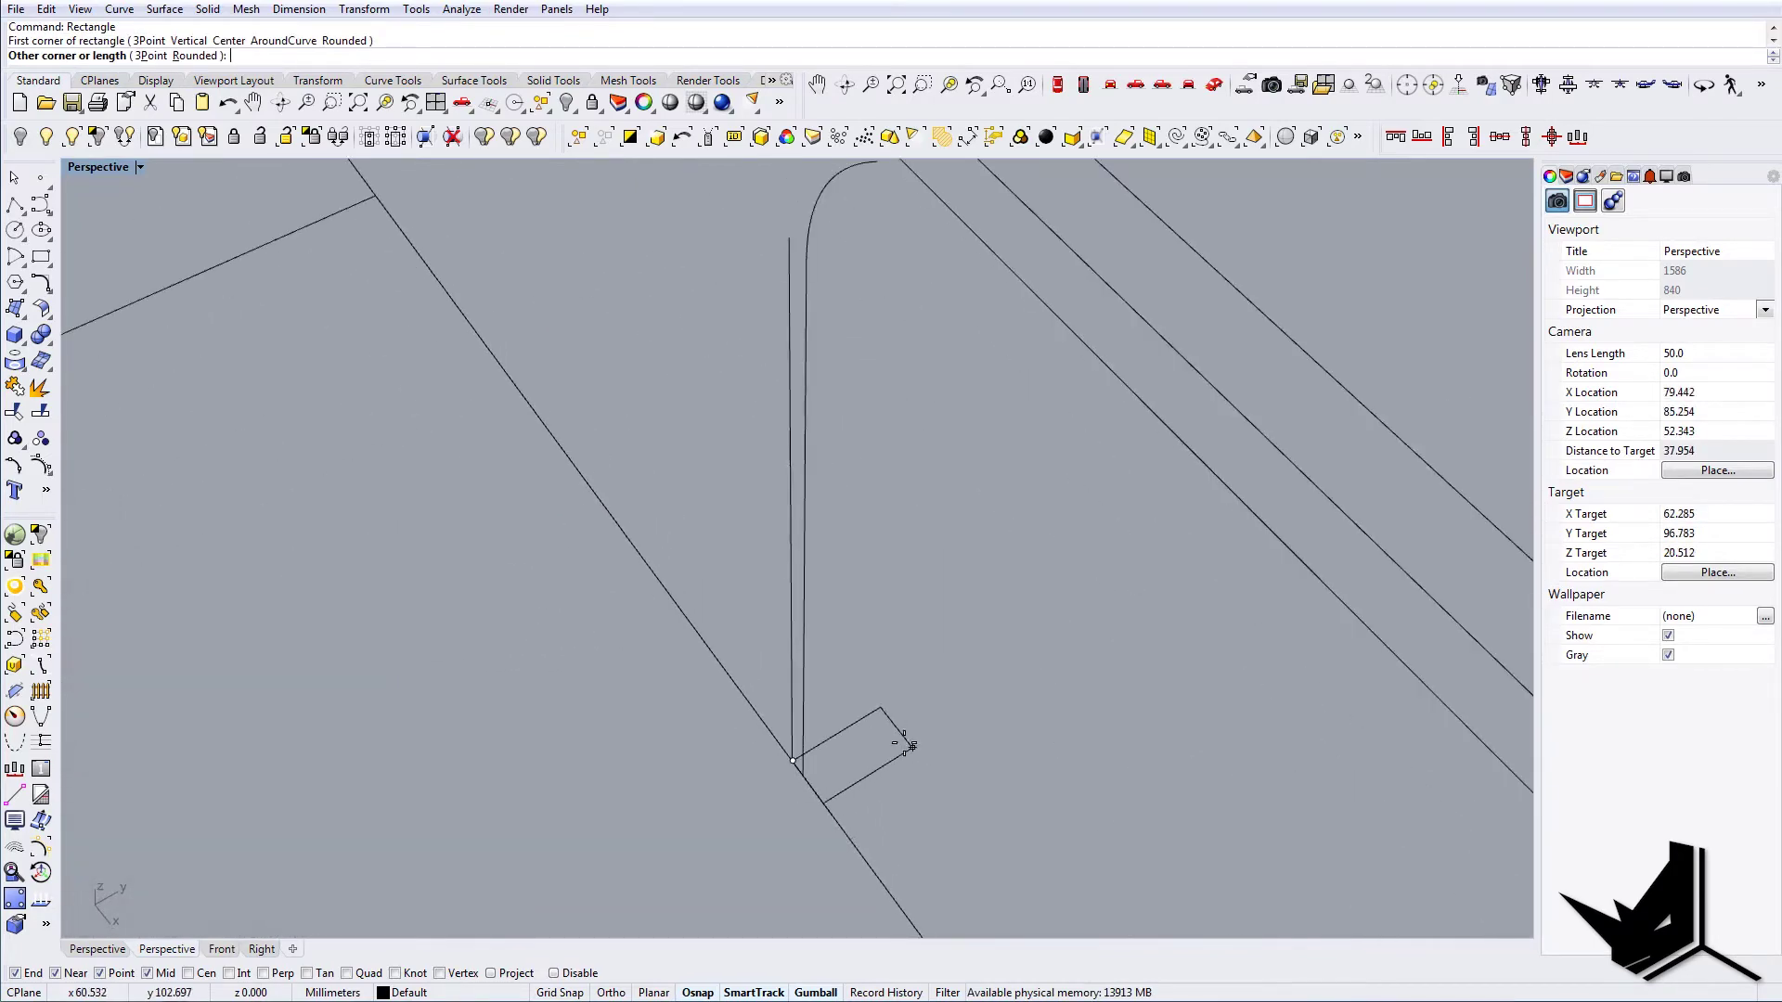
pyautogui.click(899, 740)
# Scale the rectangle in one direction along the plan edge to half its width with Scale1D
pyautogui.click(841, 775)
pyautogui.write('SCs')
pyautogui.press('Return')
pyautogui.moveTo(893, 680); pyautogui.dragTo(919, 655, button='right')
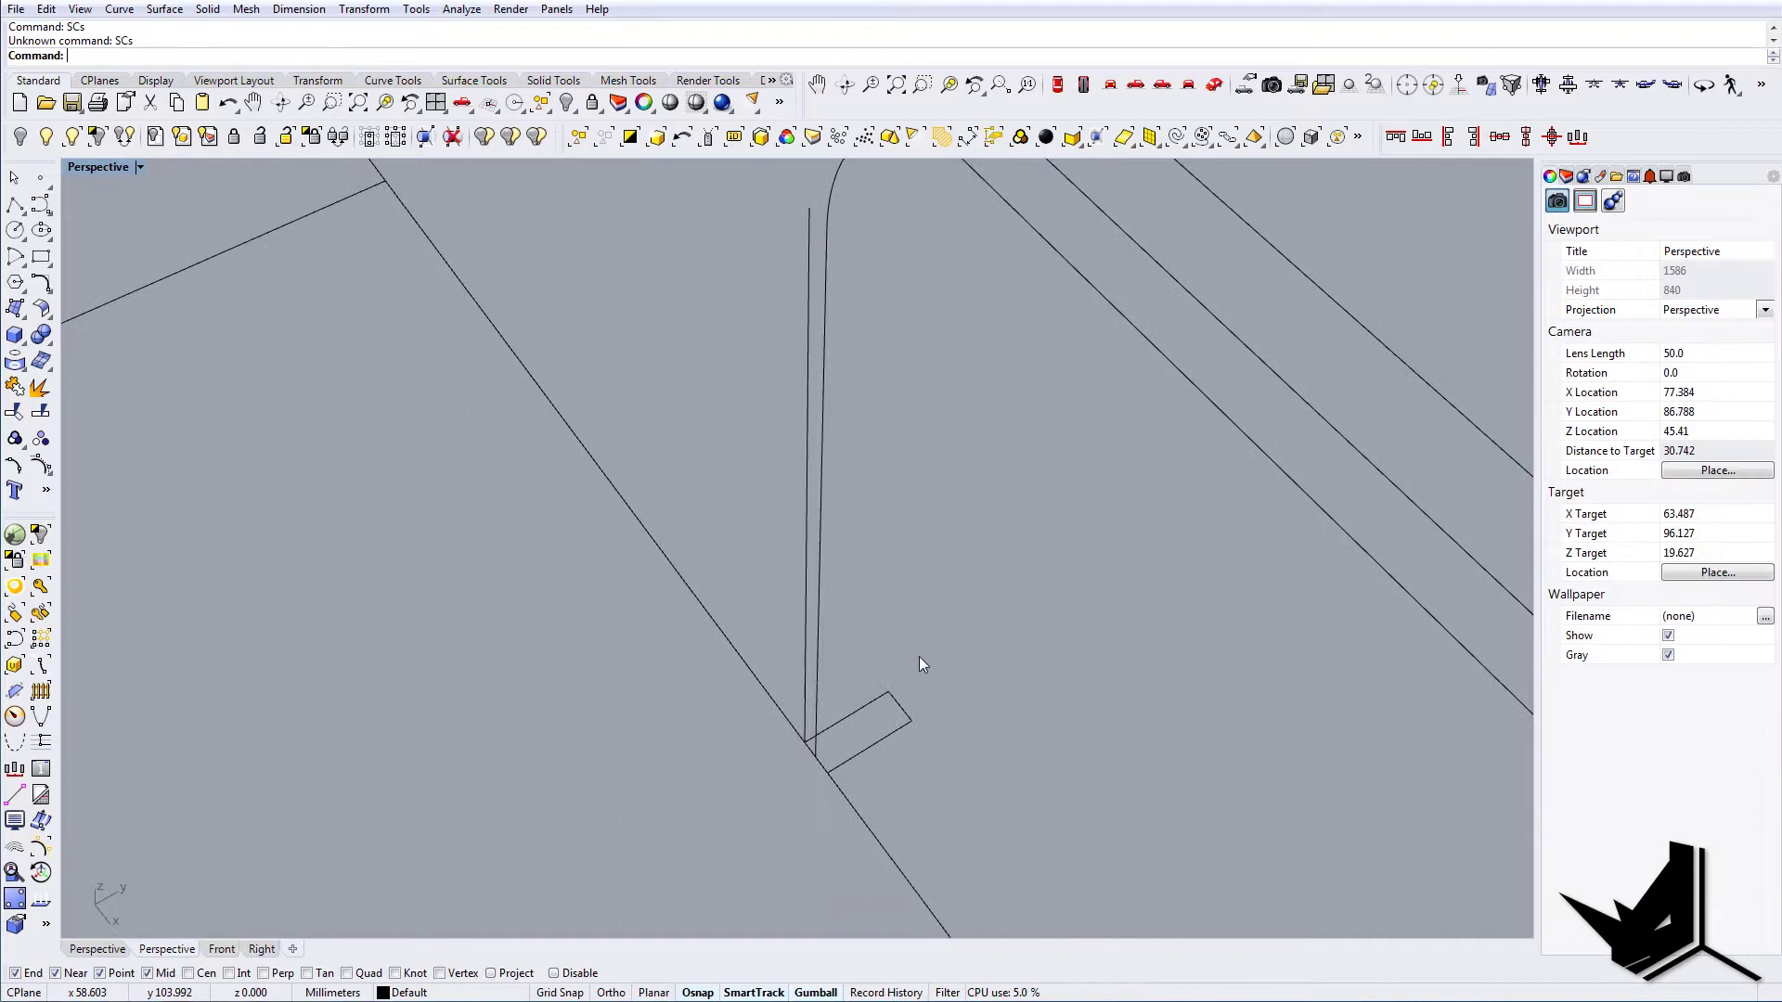
pyautogui.click(868, 704)
pyautogui.write('SC')
pyautogui.press('Return')
pyautogui.click(805, 742)
pyautogui.click(831, 784)
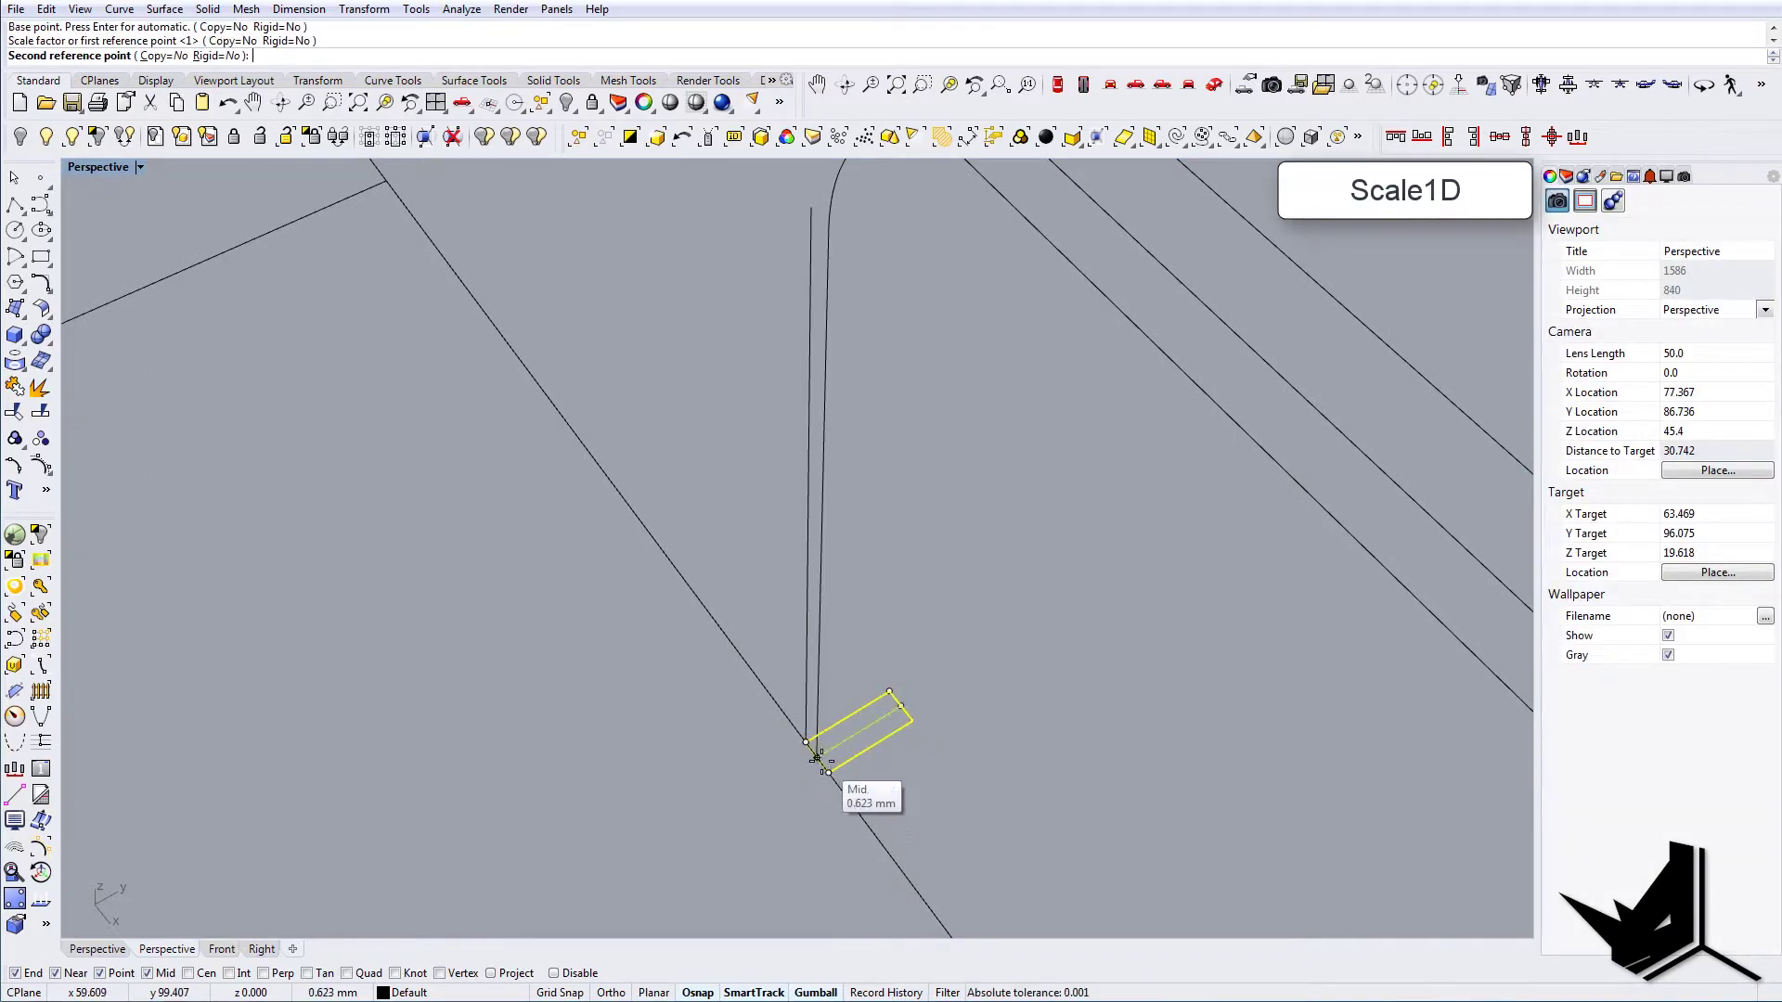
pyautogui.click(821, 757)
# Shorten the rectangle's depth with Scale1D from the same corner to form a small column footprint
pyautogui.rightClick(813, 751)
pyautogui.click(805, 744)
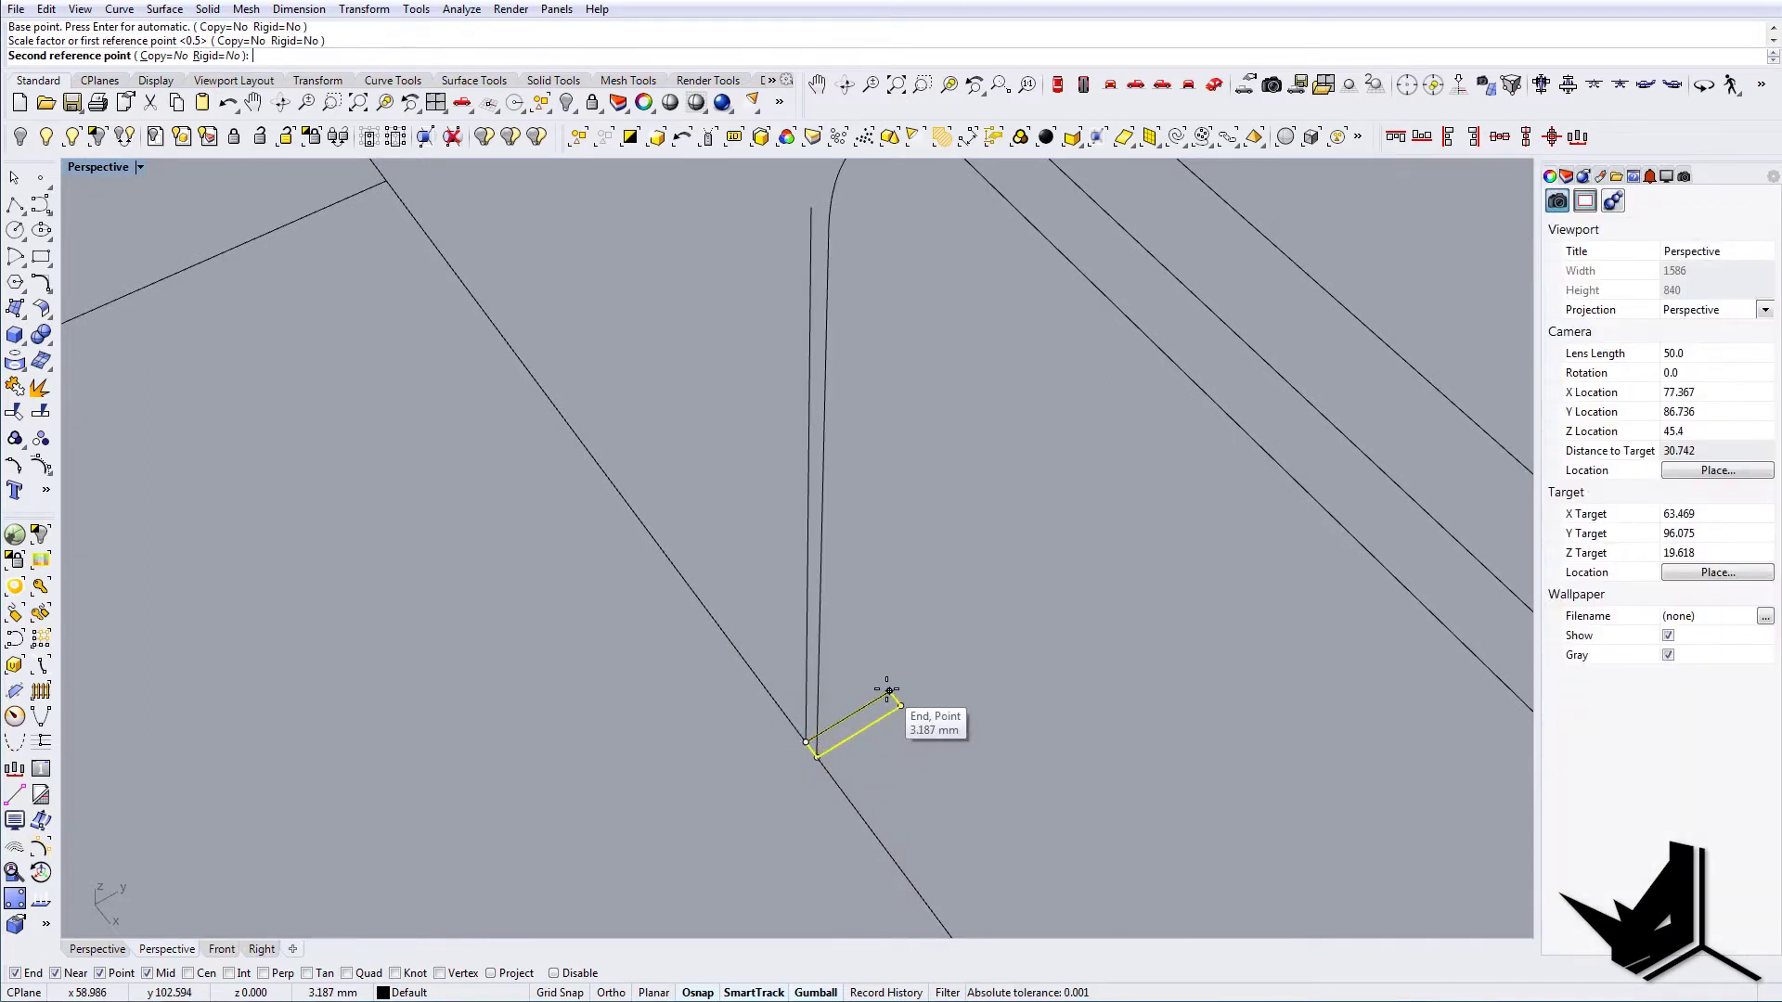
pyautogui.scroll(8, 827, 737)
pyautogui.click(827, 738)
pyautogui.scroll(-8, 829, 742)
pyautogui.moveTo(858, 785); pyautogui.dragTo(804, 832, button='right')
# Extrude the column footprint 22.993 mm up to the column line's upper end
pyautogui.click(758, 880)
pyautogui.scroll(-9, 762, 848)
pyautogui.write('EC')
pyautogui.press('Return')
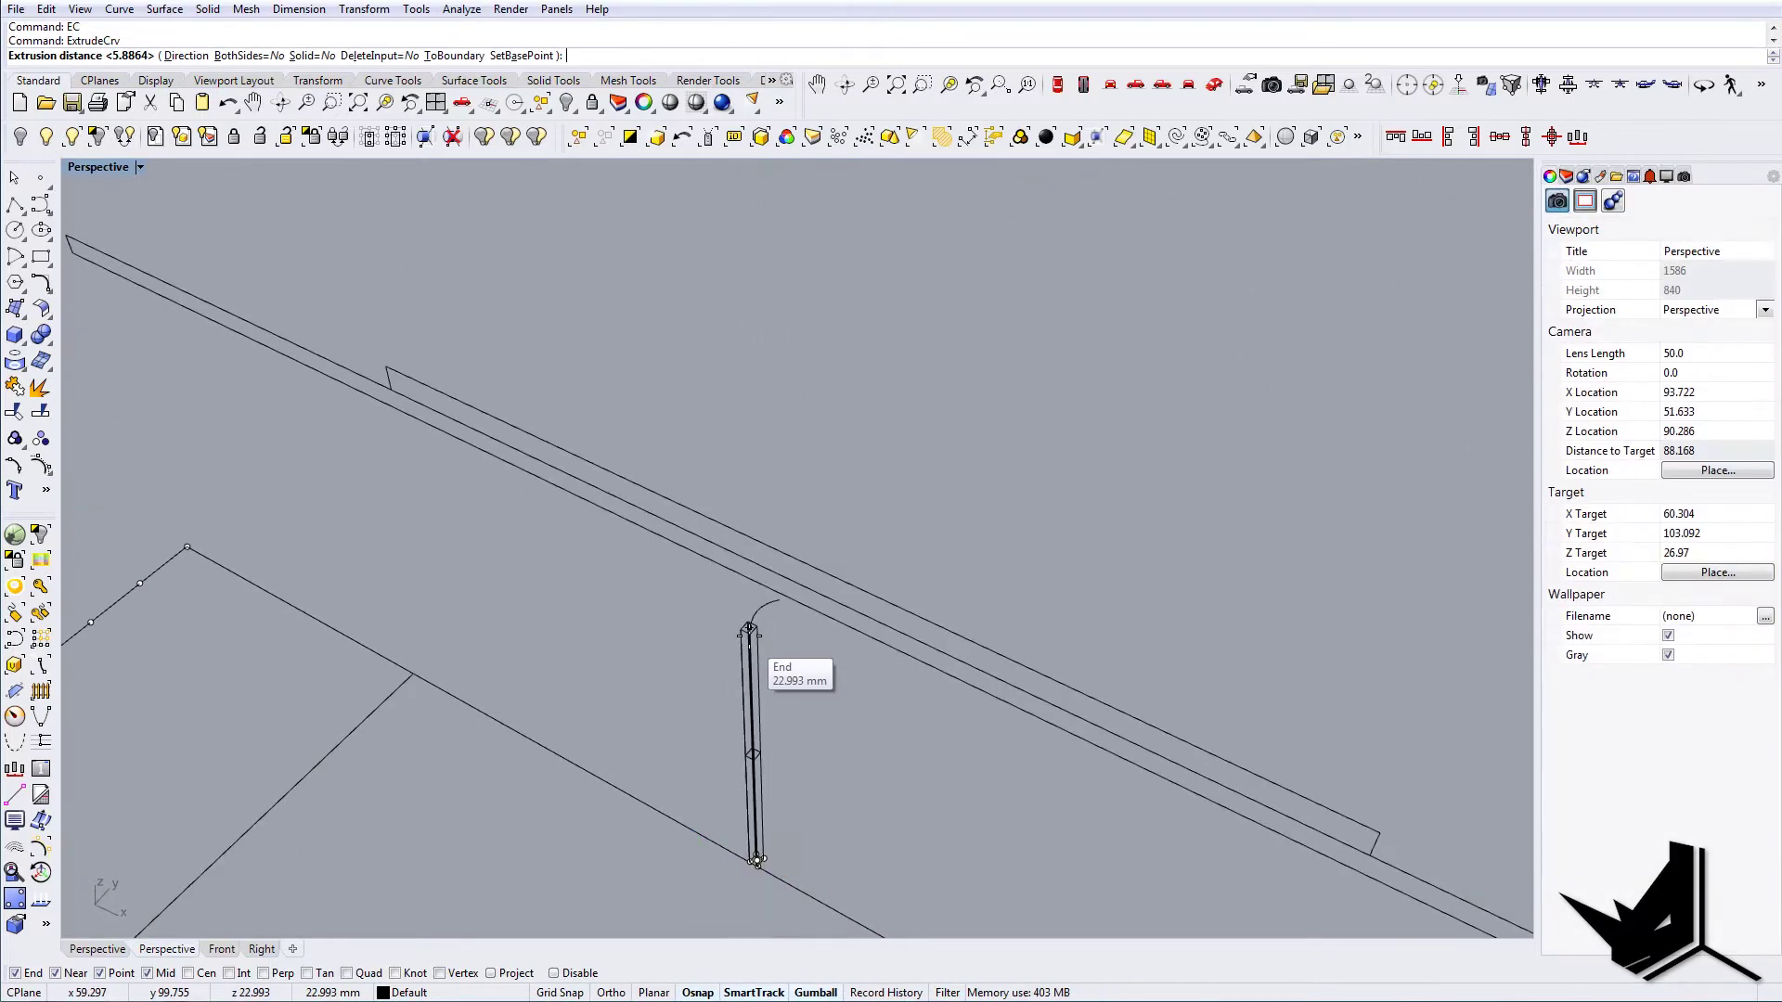
pyautogui.click(749, 636)
# Set the Perspective viewport to Shaded display
pyautogui.moveTo(732, 705); pyautogui.dragTo(955, 641, button='right')
pyautogui.click(139, 167)
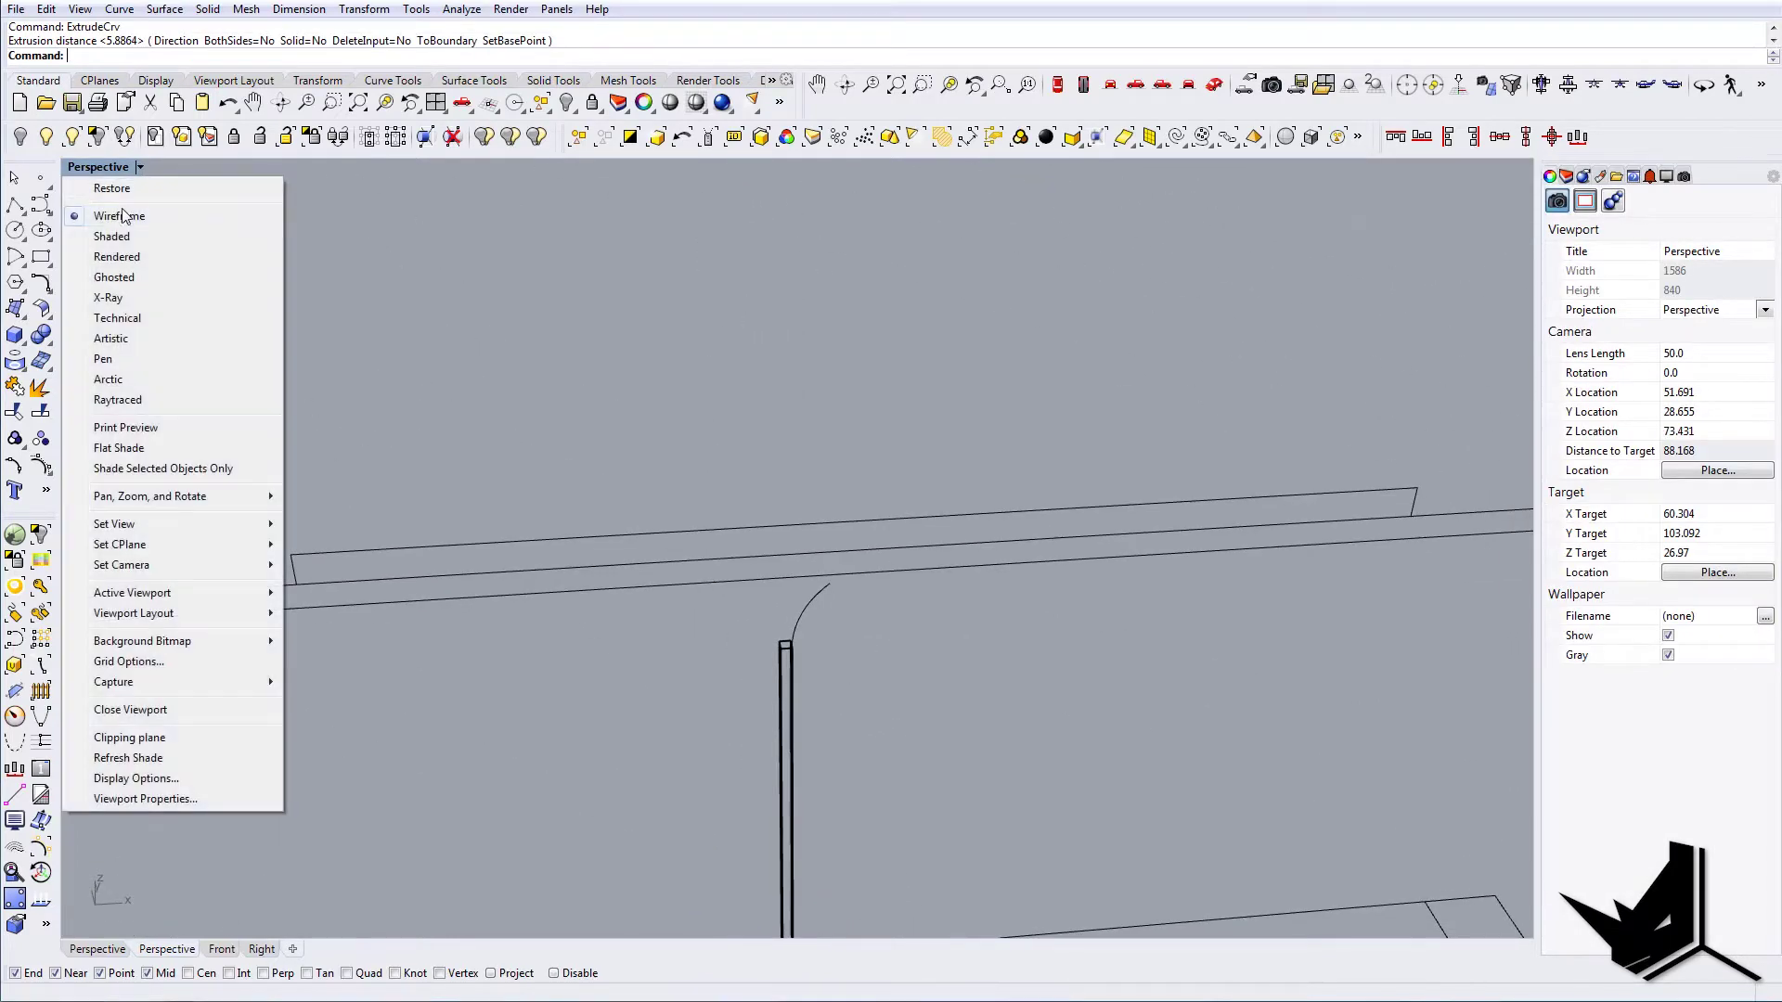
pyautogui.click(125, 237)
pyautogui.moveTo(1007, 743)
pyautogui.mouseDown(button='right')
pyautogui.moveTo(803, 783)
pyautogui.moveTo(780, 743)
pyautogui.mouseUp(button='right')
# Cap the open ends of the extruded column
pyautogui.scroll(12, 735, 629)
pyautogui.moveTo(736, 628)
pyautogui.mouseDown(button='right')
pyautogui.moveTo(806, 688)
pyautogui.moveTo(861, 599)
pyautogui.moveTo(816, 665)
pyautogui.moveTo(904, 611)
pyautogui.mouseUp(button='right')
pyautogui.click(803, 690)
pyautogui.write('Cap')
pyautogui.press('Return')
# Move the arch curve from its lower end onto the nearest upper corner of the column
pyautogui.click(903, 610)
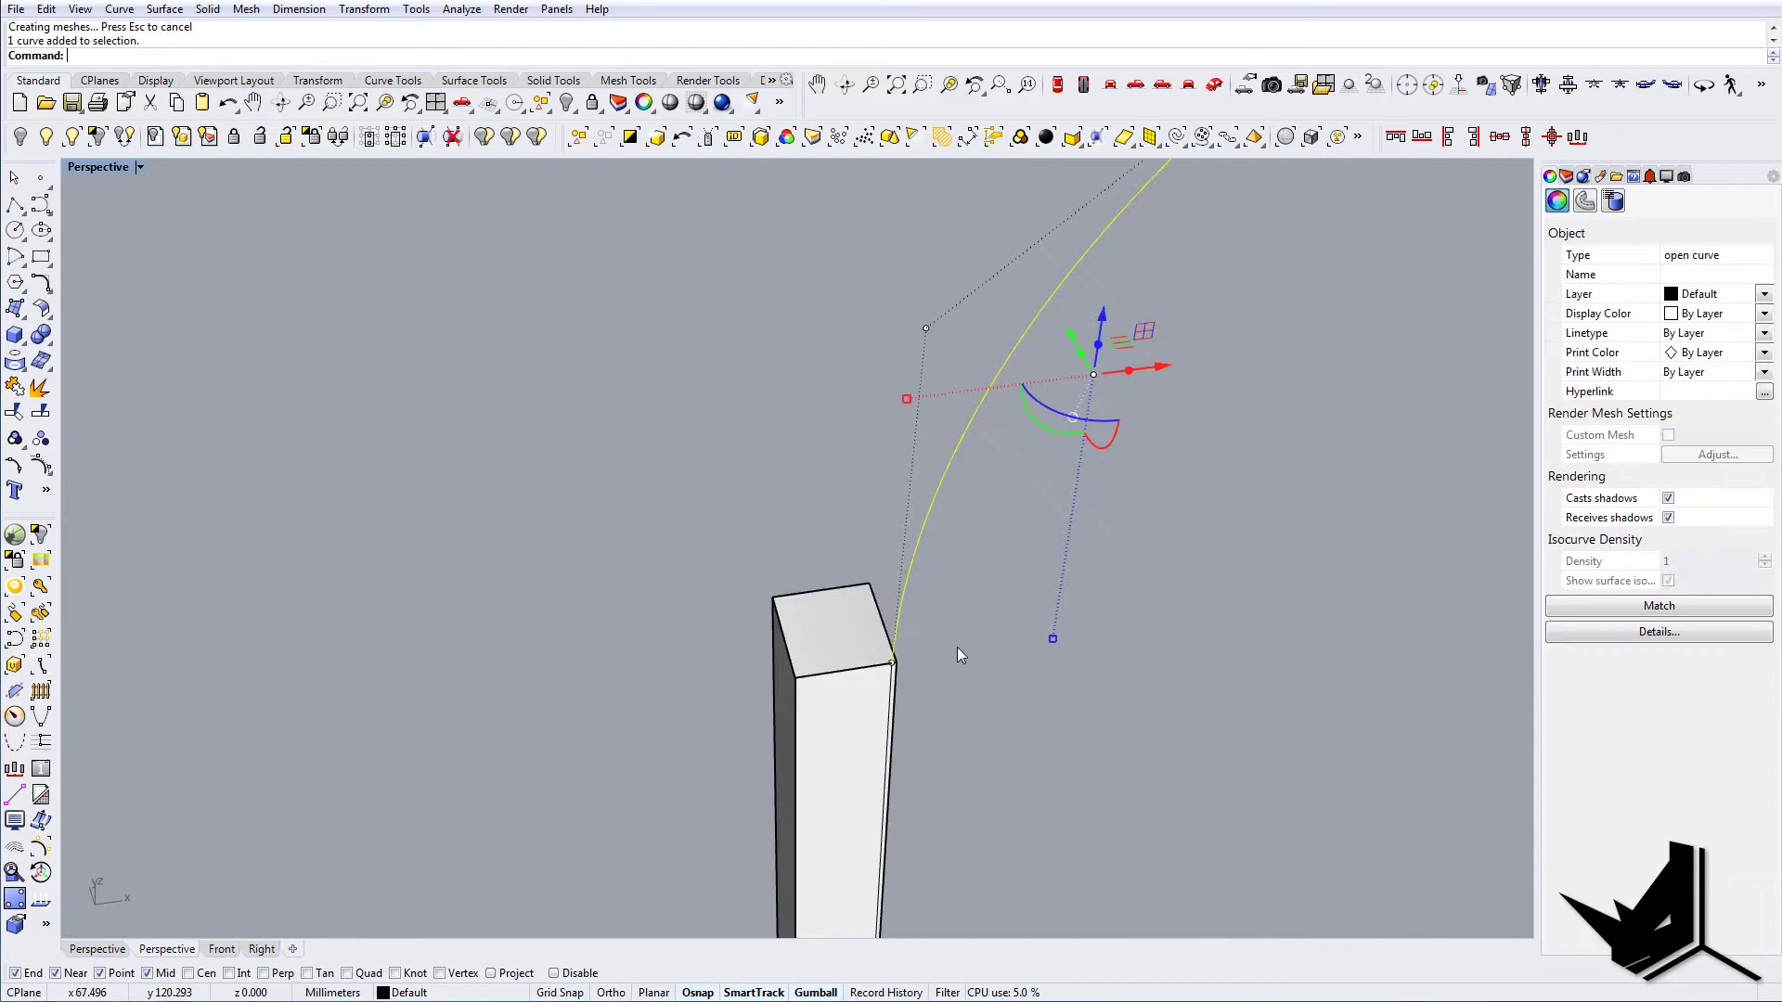
pyautogui.write('M')
pyautogui.press('Return')
pyautogui.scroll(2, 898, 649)
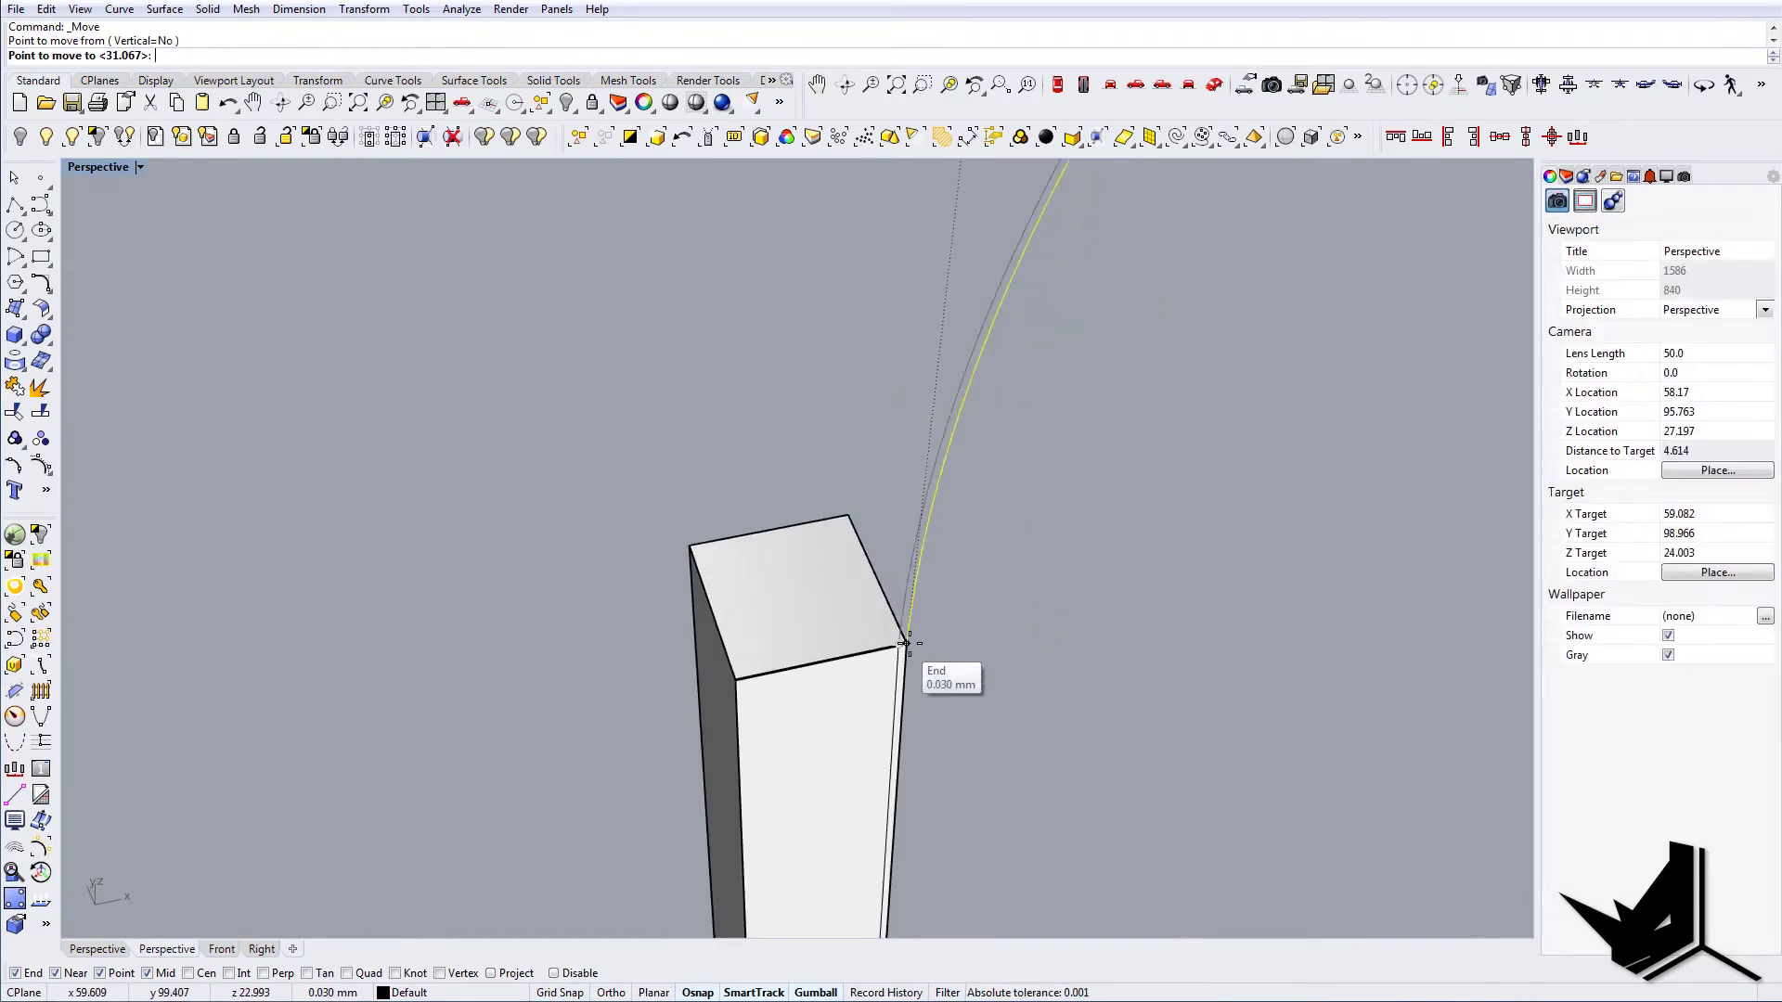
pyautogui.click(902, 643)
pyautogui.press('Escape')
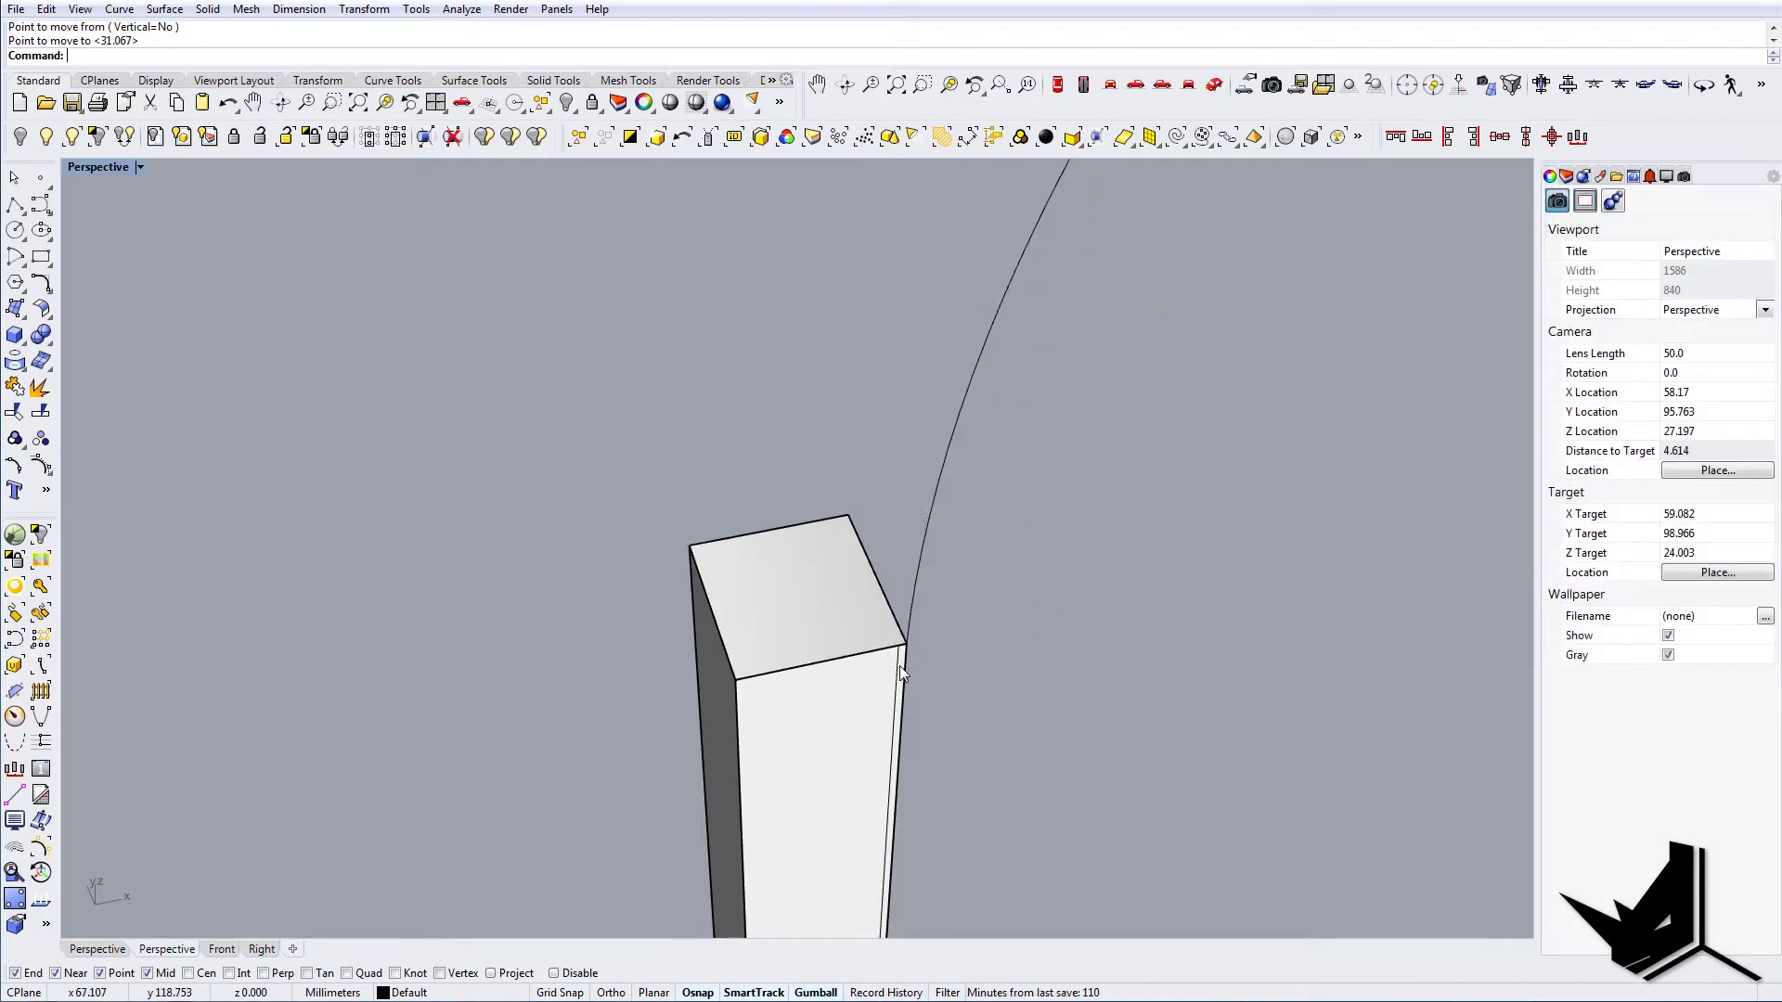
# Delete the leftover traced line beside the column
pyautogui.click(914, 688)
pyautogui.click(936, 716)
pyautogui.press('Delete')
pyautogui.scroll(-16, 936, 714)
pyautogui.moveTo(935, 713); pyautogui.dragTo(1007, 594, button='right')
# Rotate the arch curve in plan about the column's upper corner so it points diagonally outward
pyautogui.click(968, 570)
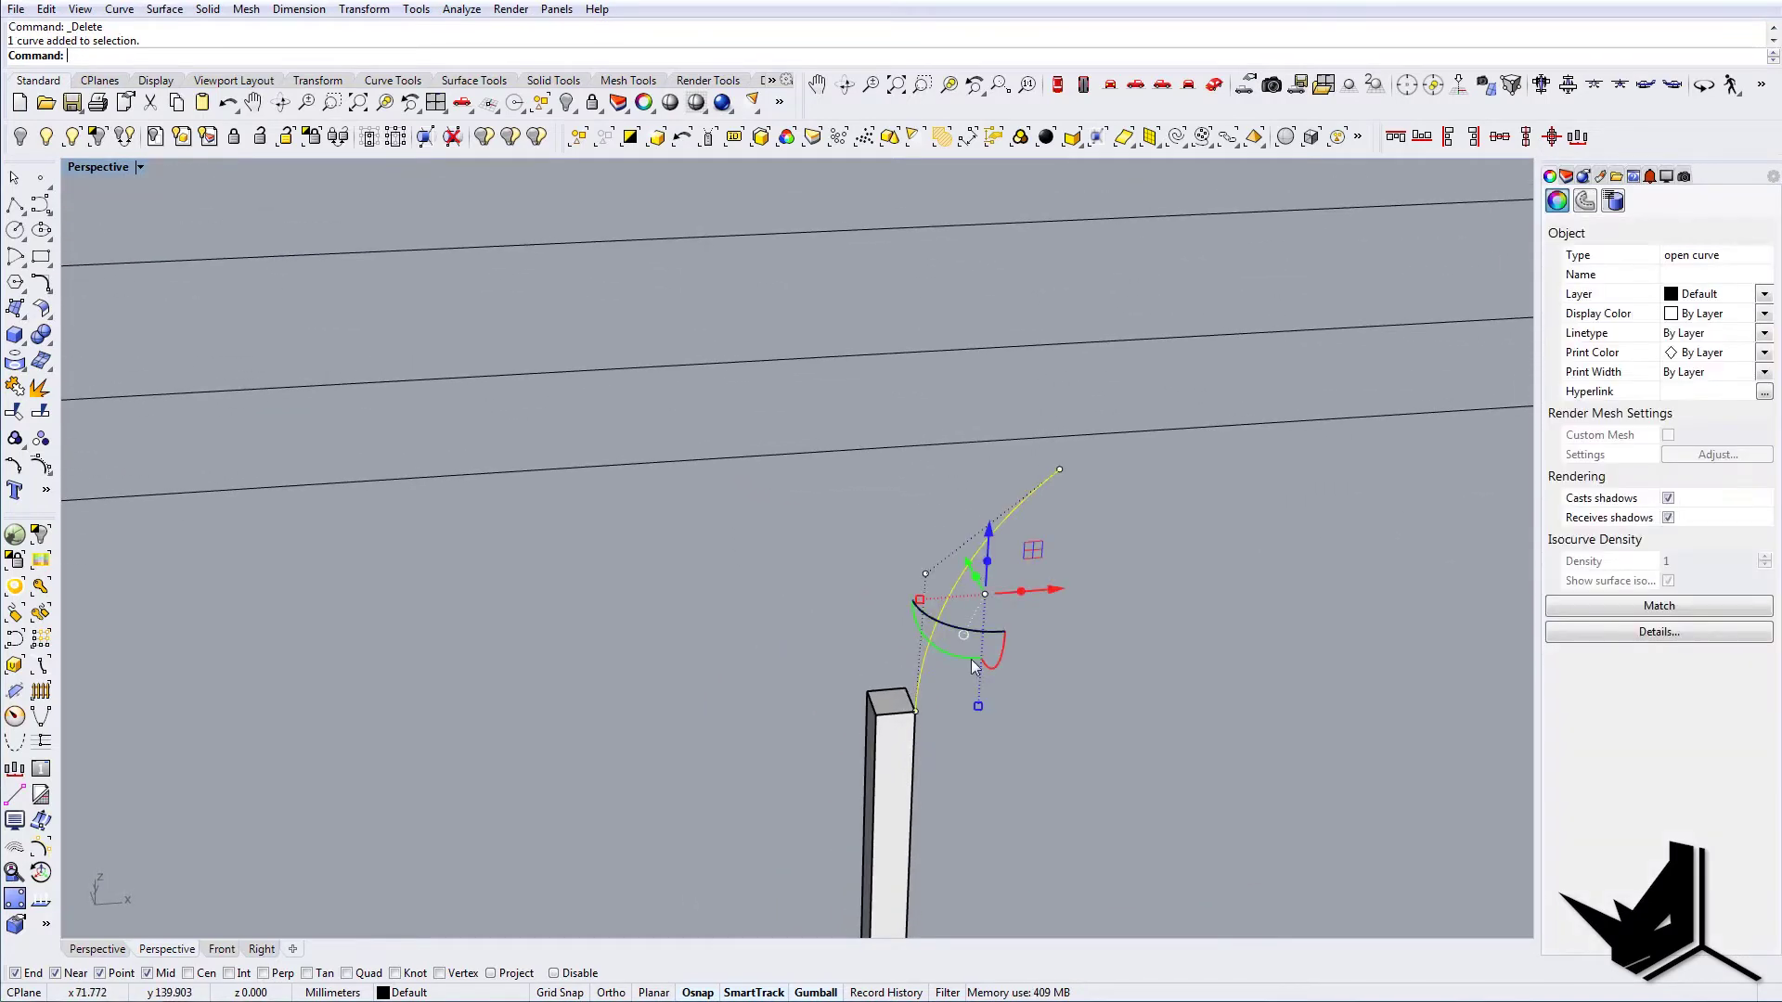
pyautogui.moveTo(973, 652); pyautogui.dragTo(932, 659, button='right')
pyautogui.scroll(-8, 956, 651)
pyautogui.write('R2')
pyautogui.press('Return')
pyautogui.scroll(2, 902, 691)
pyautogui.click(845, 760)
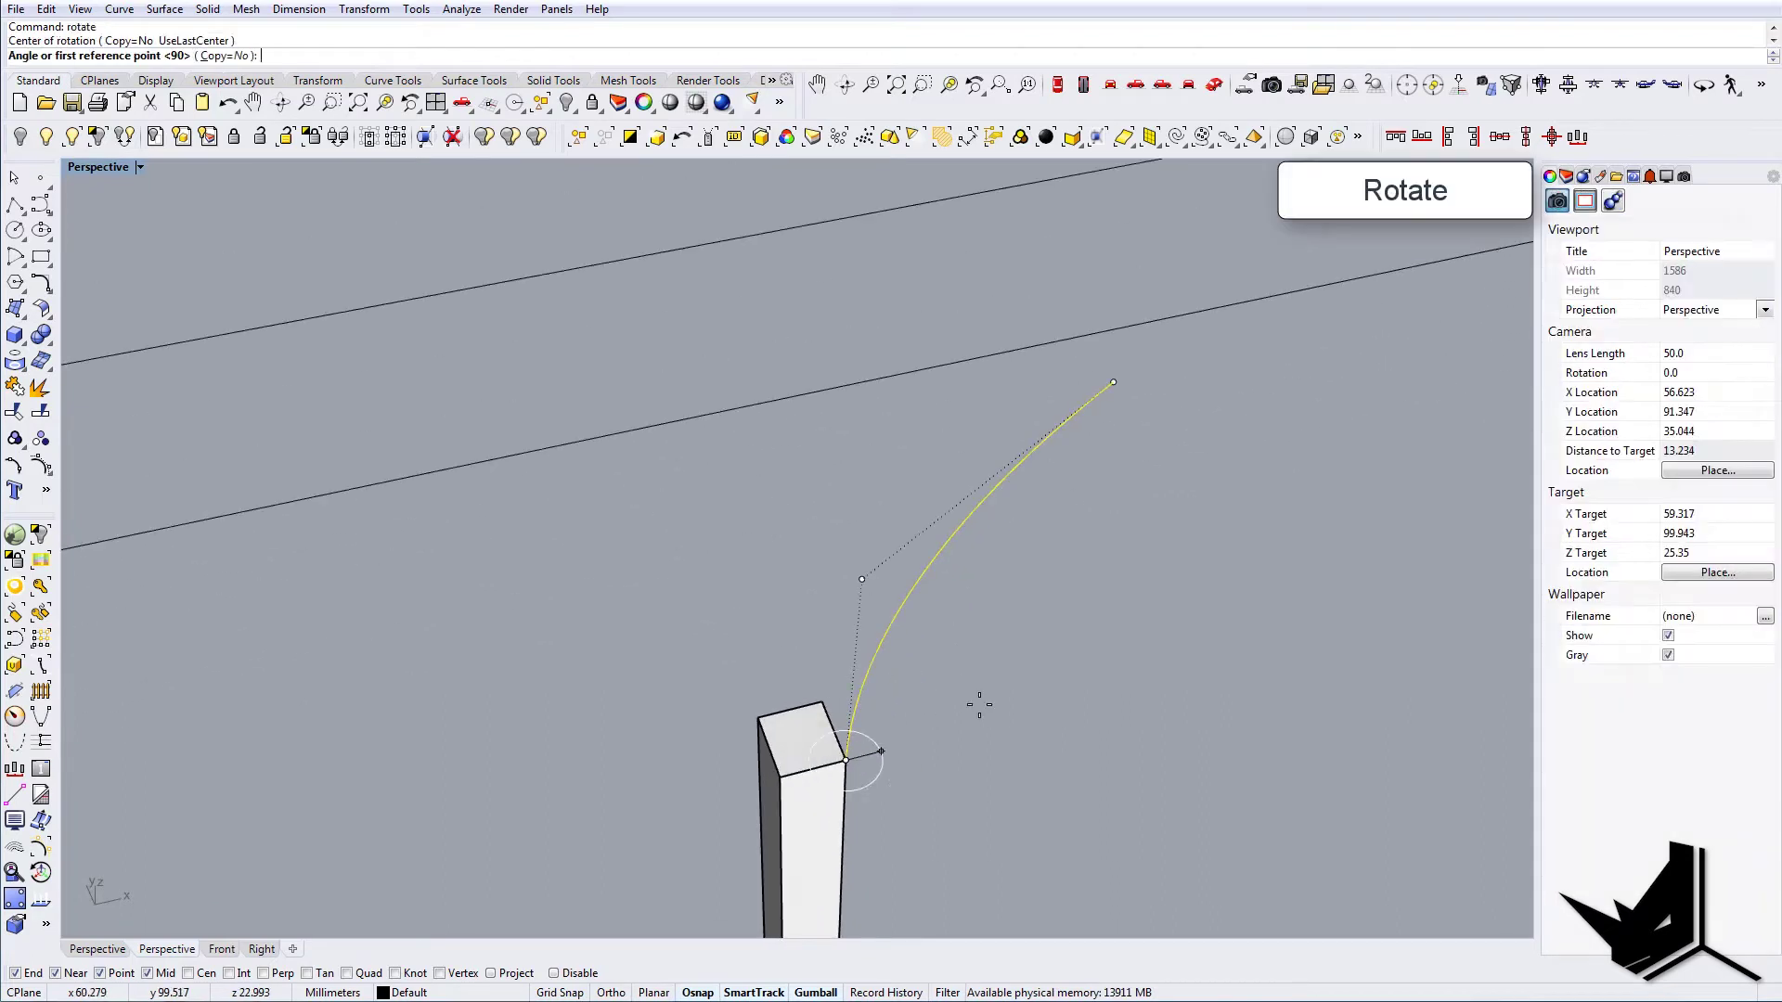
pyautogui.click(1038, 713)
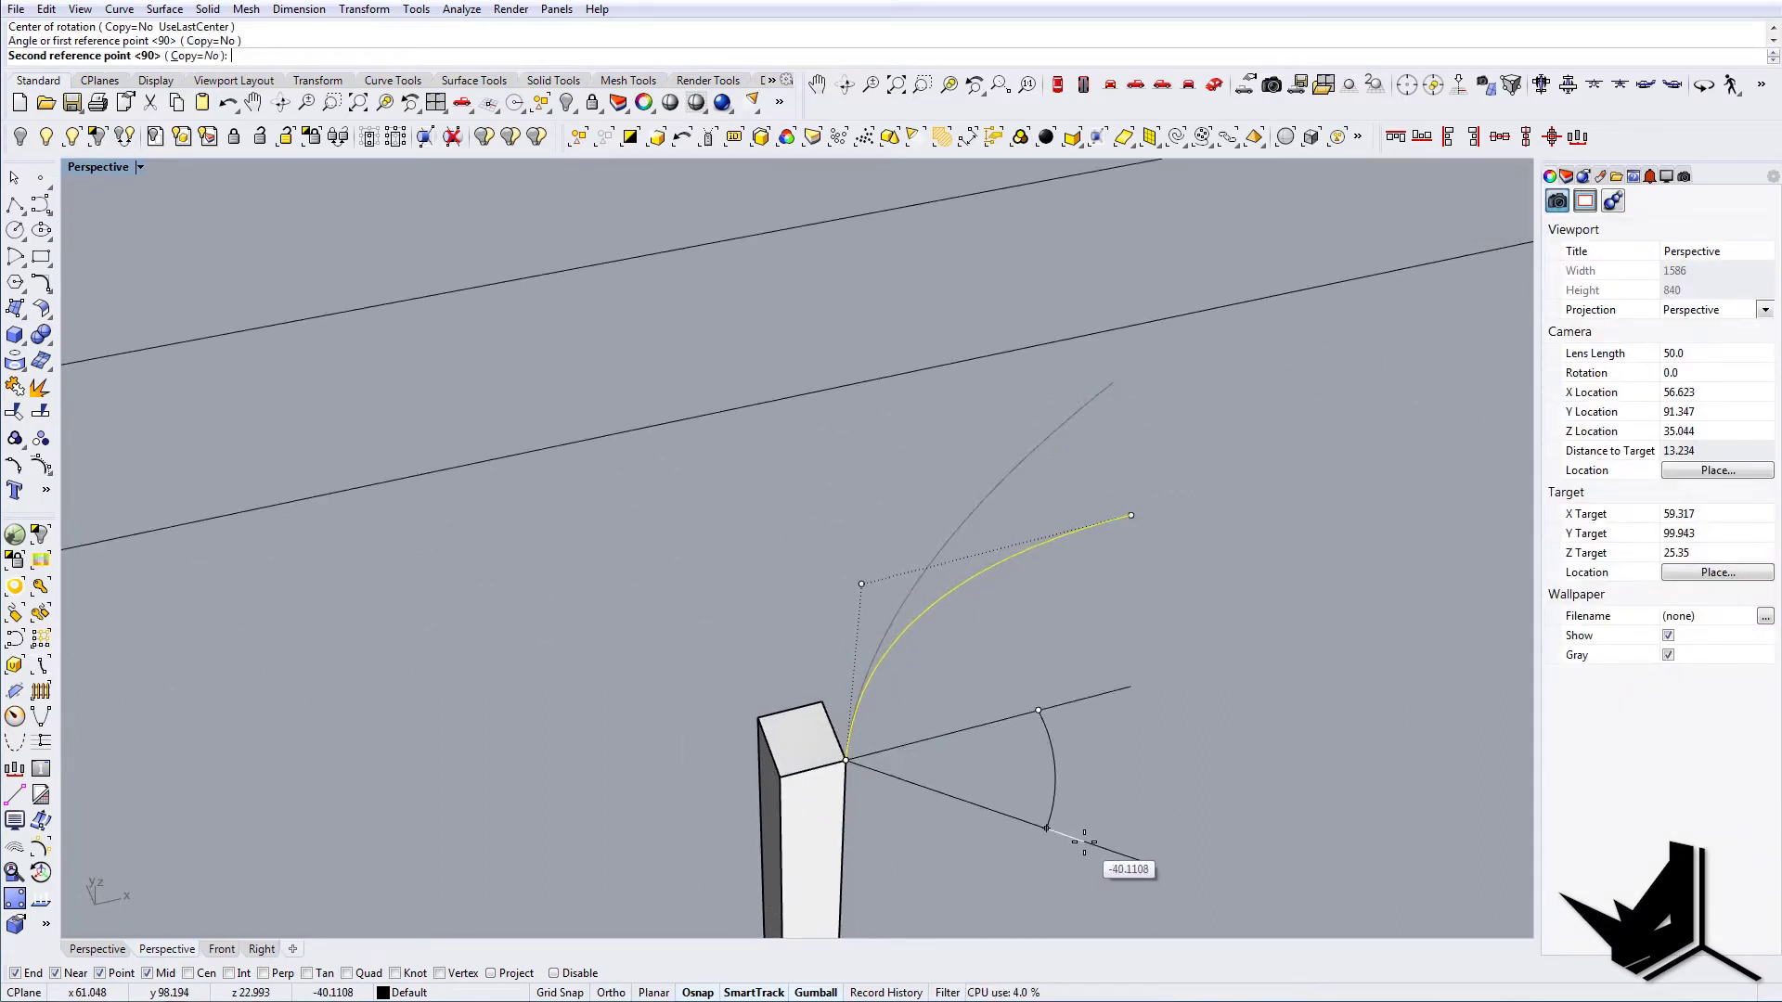
pyautogui.press('Escape')
# Mirror the rotated arch curve across the column's centre line onto the neighbouring upper corner
pyautogui.moveTo(971, 644); pyautogui.dragTo(882, 654, button='right')
pyautogui.click(898, 634)
pyautogui.write('Mir')
pyautogui.press('Return')
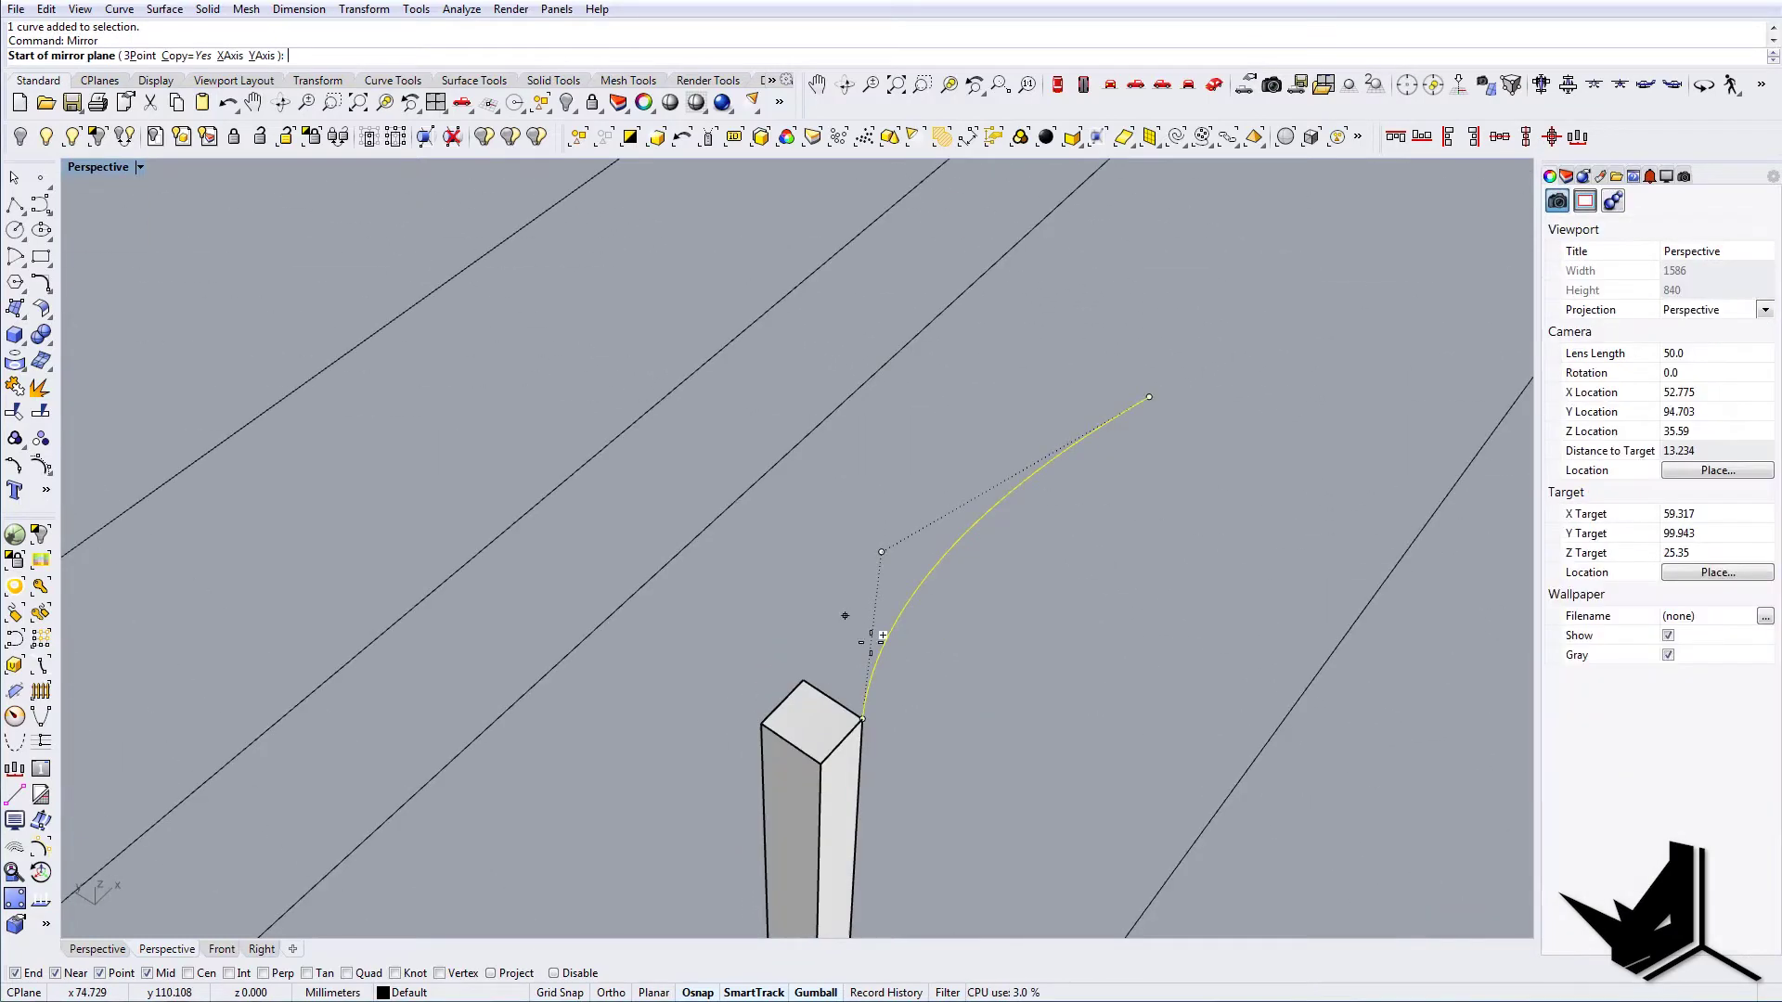
pyautogui.click(817, 689)
pyautogui.click(844, 670)
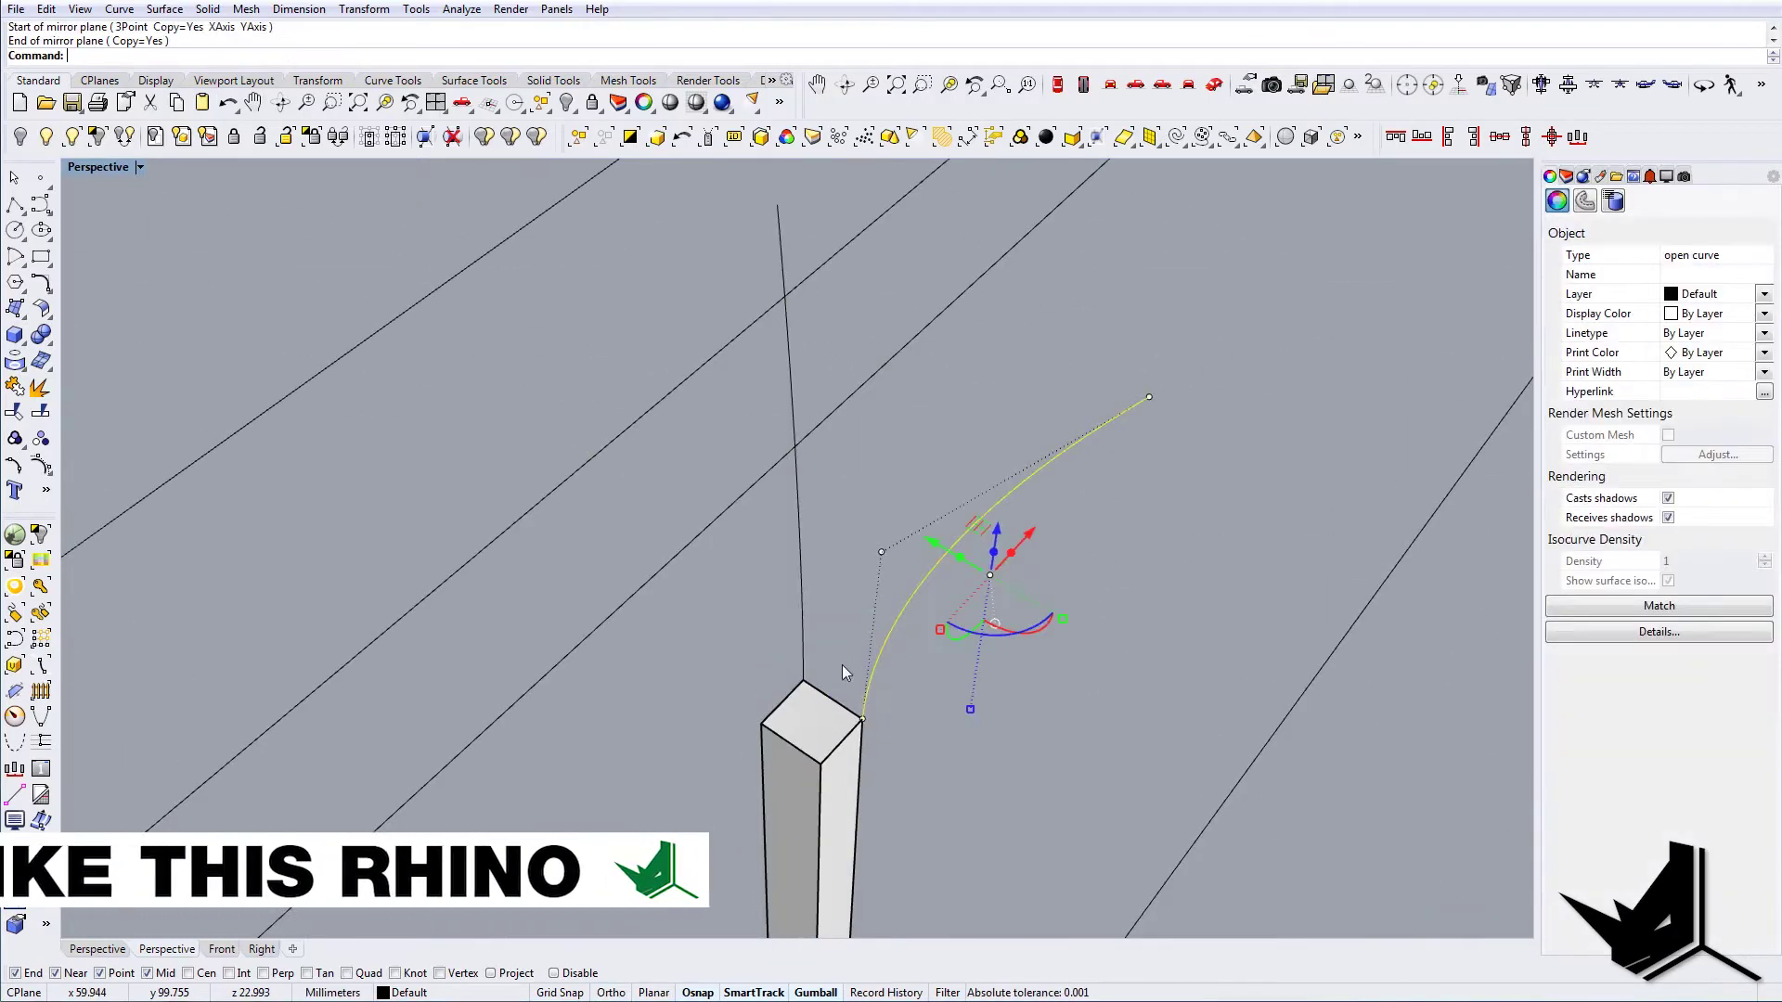
pyautogui.press('Escape')
# Mirror both arch curves across the column's centre line onto the two opposite upper corners
pyautogui.moveTo(910, 672); pyautogui.dragTo(800, 666, button='right')
pyautogui.moveTo(963, 664); pyautogui.dragTo(811, 600)
pyautogui.write('M')
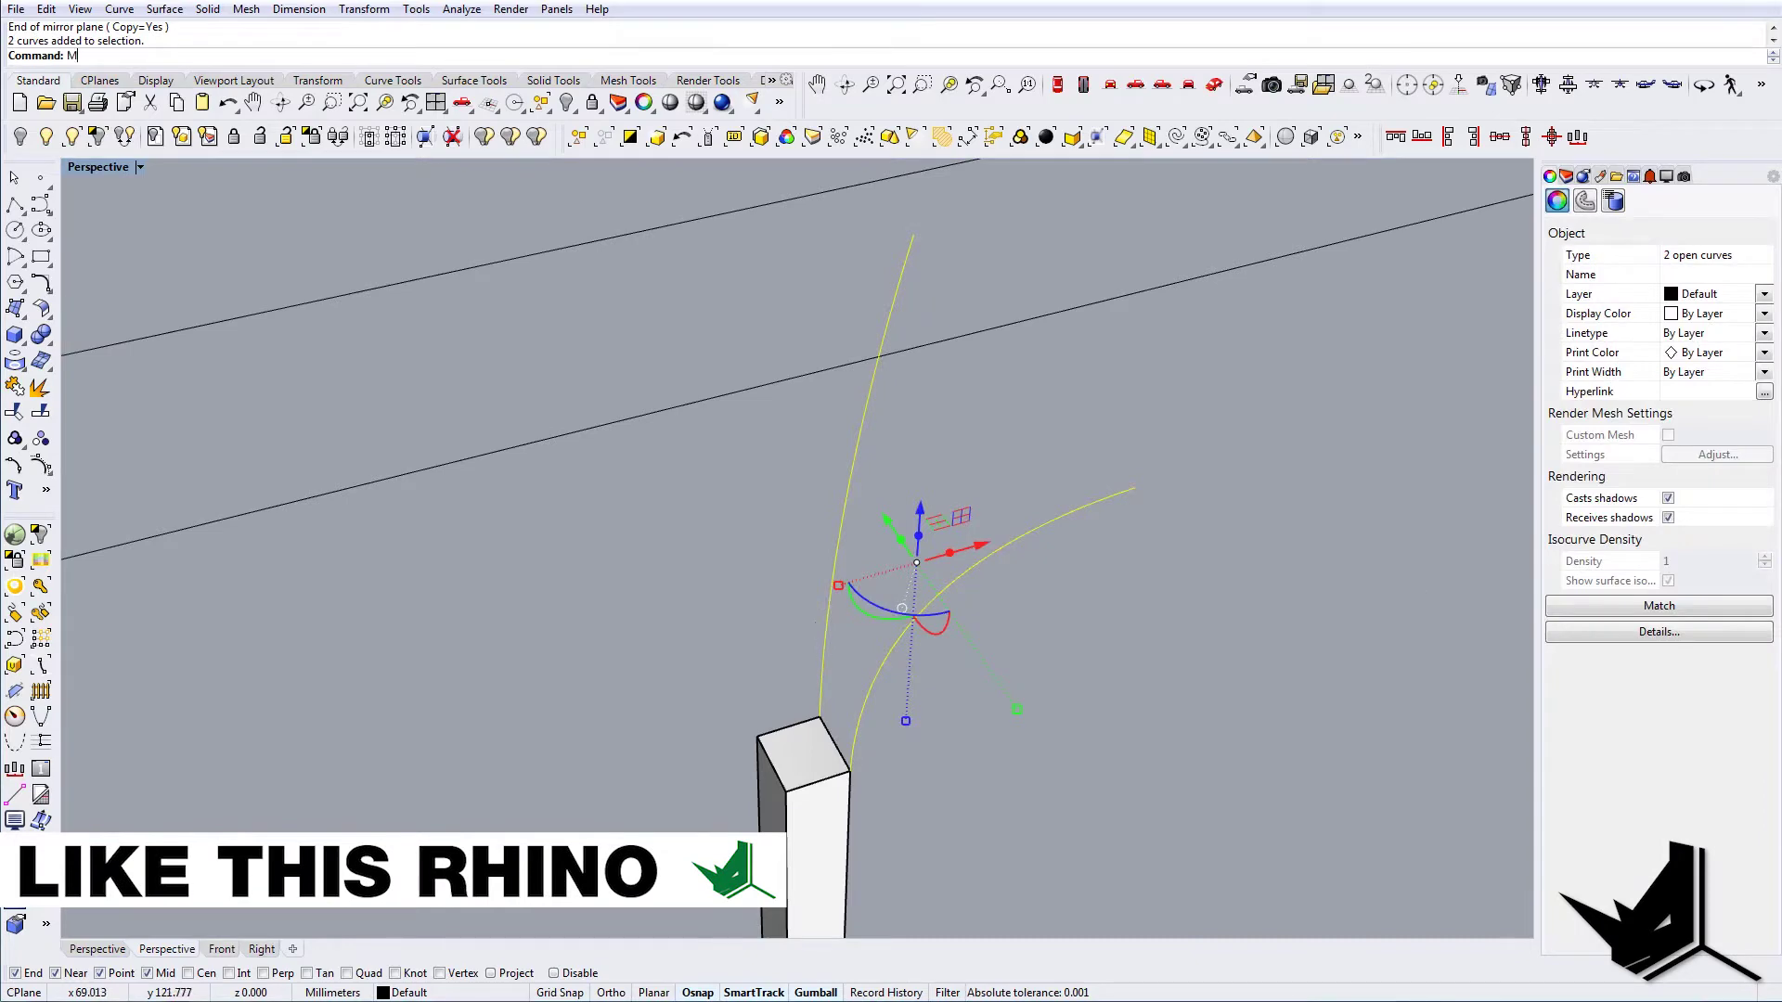
pyautogui.write('irror')
pyautogui.press('Return')
pyautogui.click(787, 725)
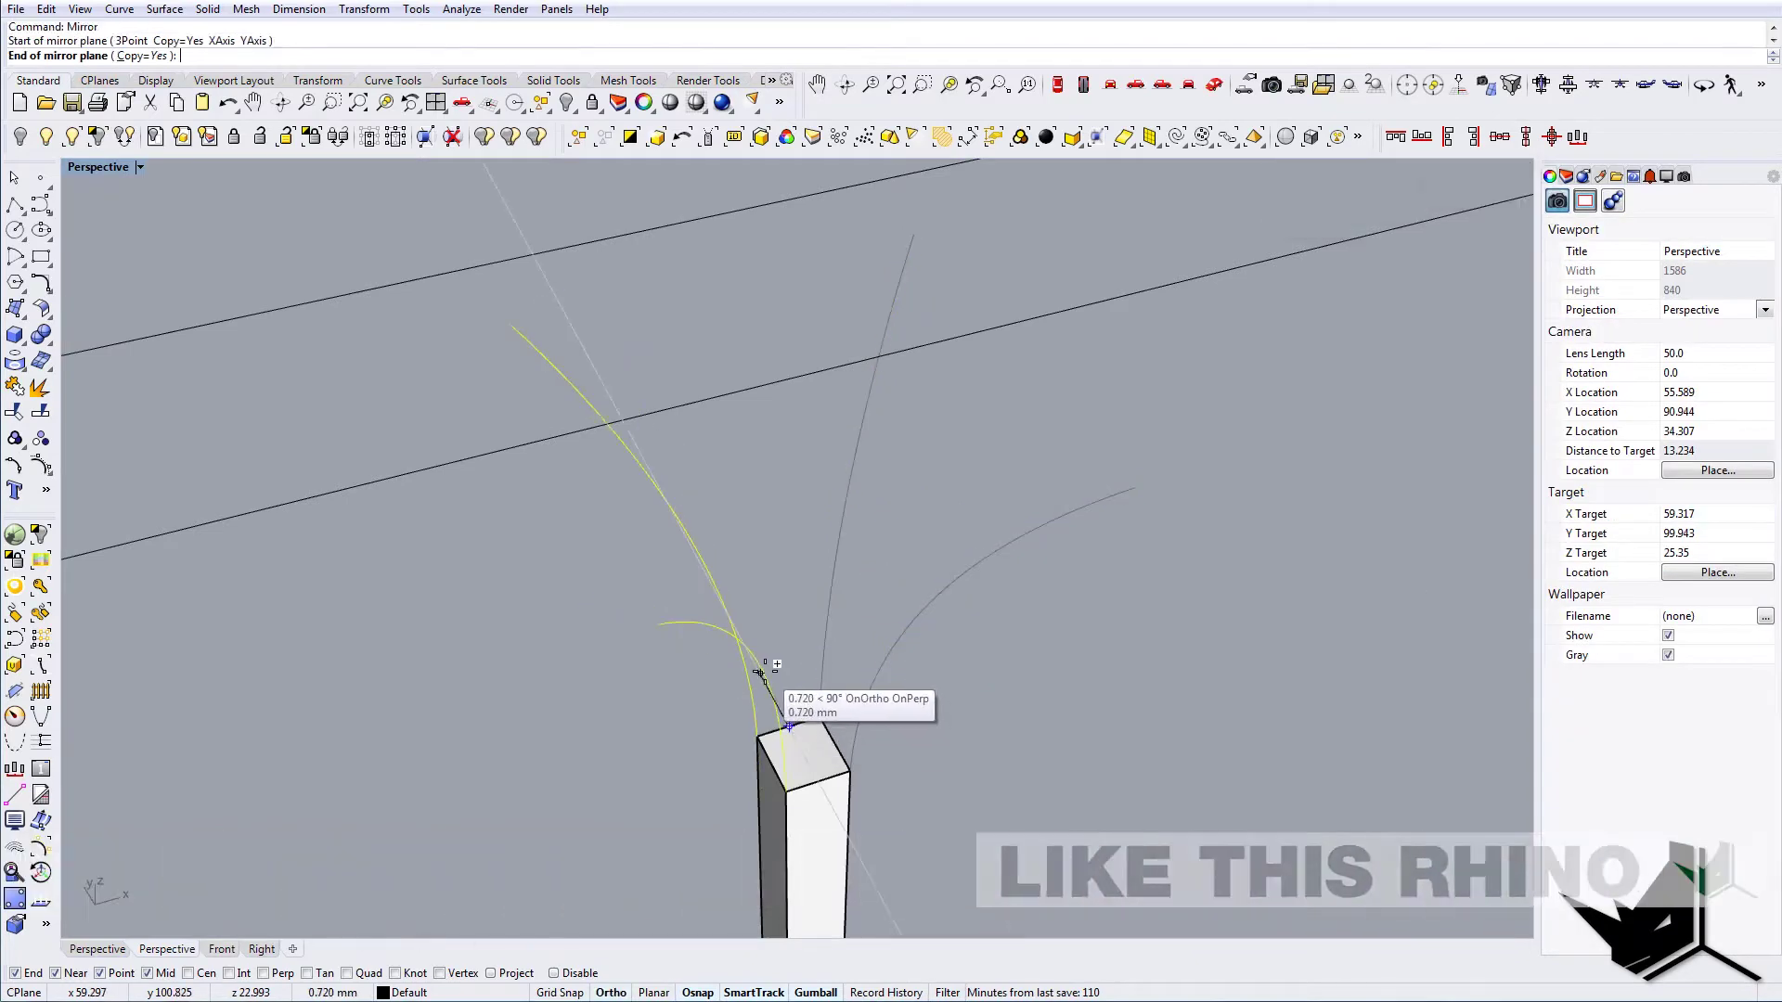
pyautogui.click(759, 672)
pyautogui.press('Escape')
# Draw a straight line joining the upper ends of two neighbouring arch curves on one side of the column
pyautogui.moveTo(838, 698); pyautogui.dragTo(711, 657, button='right')
pyautogui.scroll(3, 751, 577)
pyautogui.scroll(1, 711, 657)
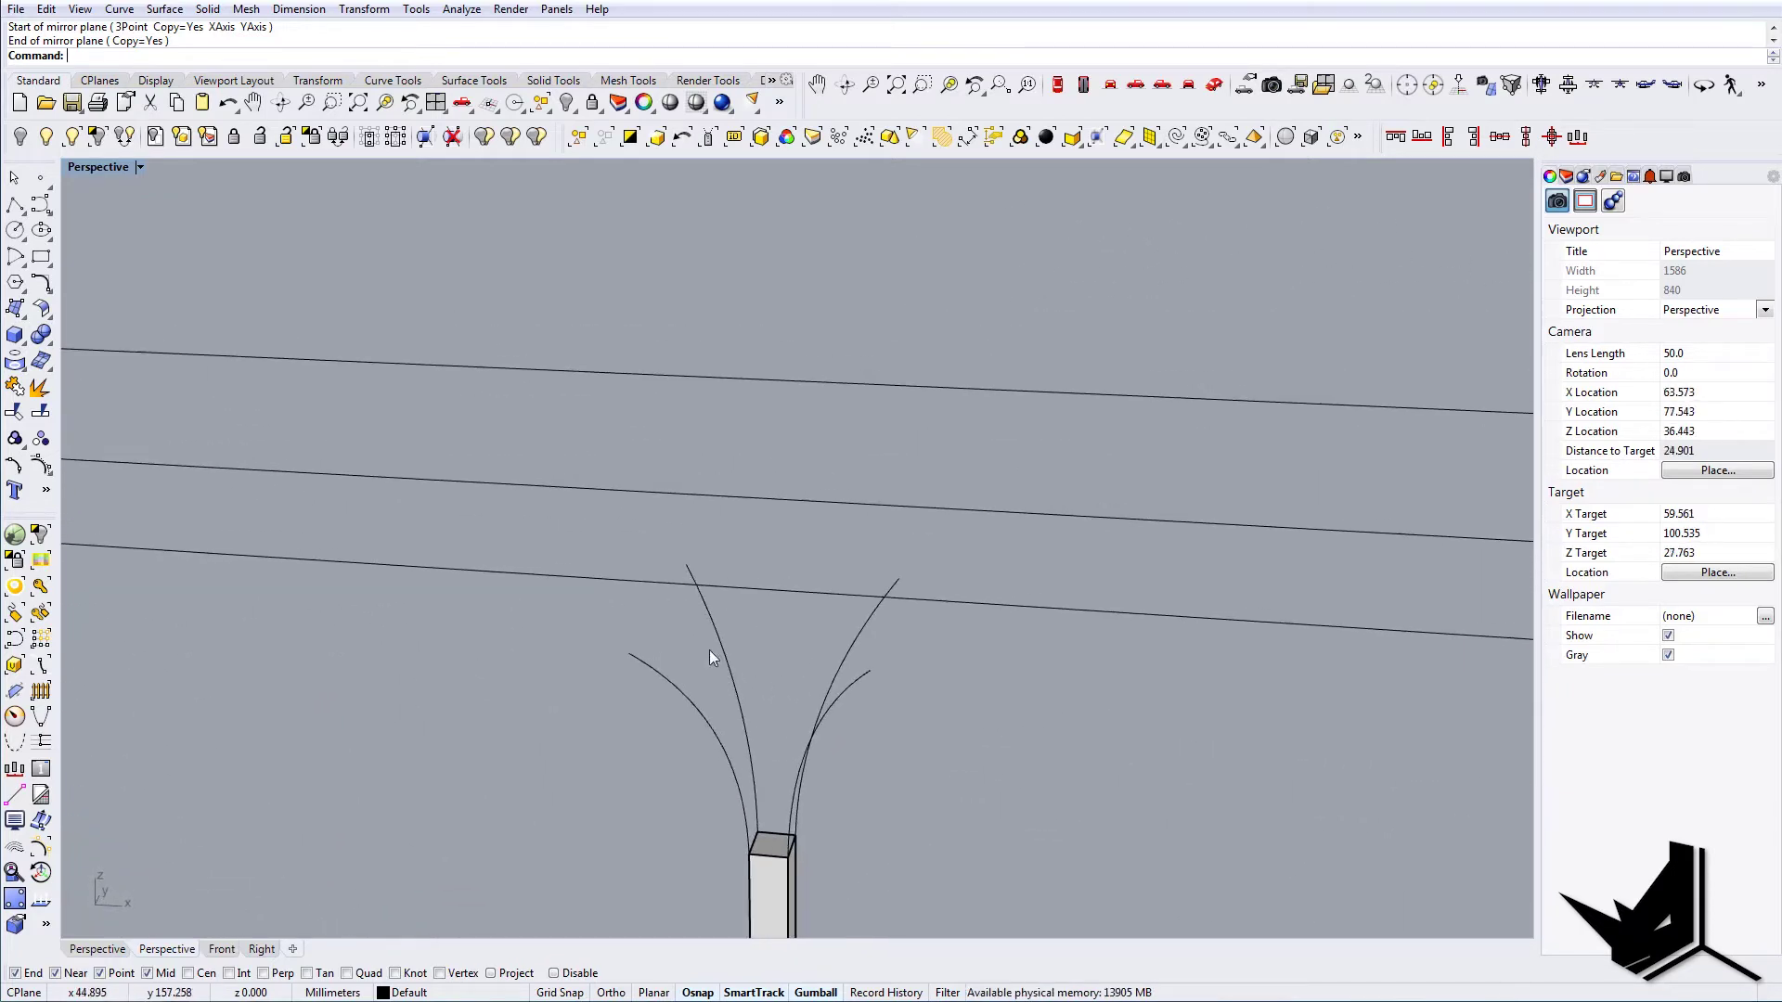
pyautogui.click(655, 658)
pyautogui.press('Escape')
pyautogui.moveTo(875, 676); pyautogui.dragTo(956, 674, button='right')
pyautogui.moveTo(755, 691)
pyautogui.mouseDown(button='right')
pyautogui.moveTo(799, 705)
pyautogui.moveTo(778, 706)
pyautogui.mouseUp(button='right')
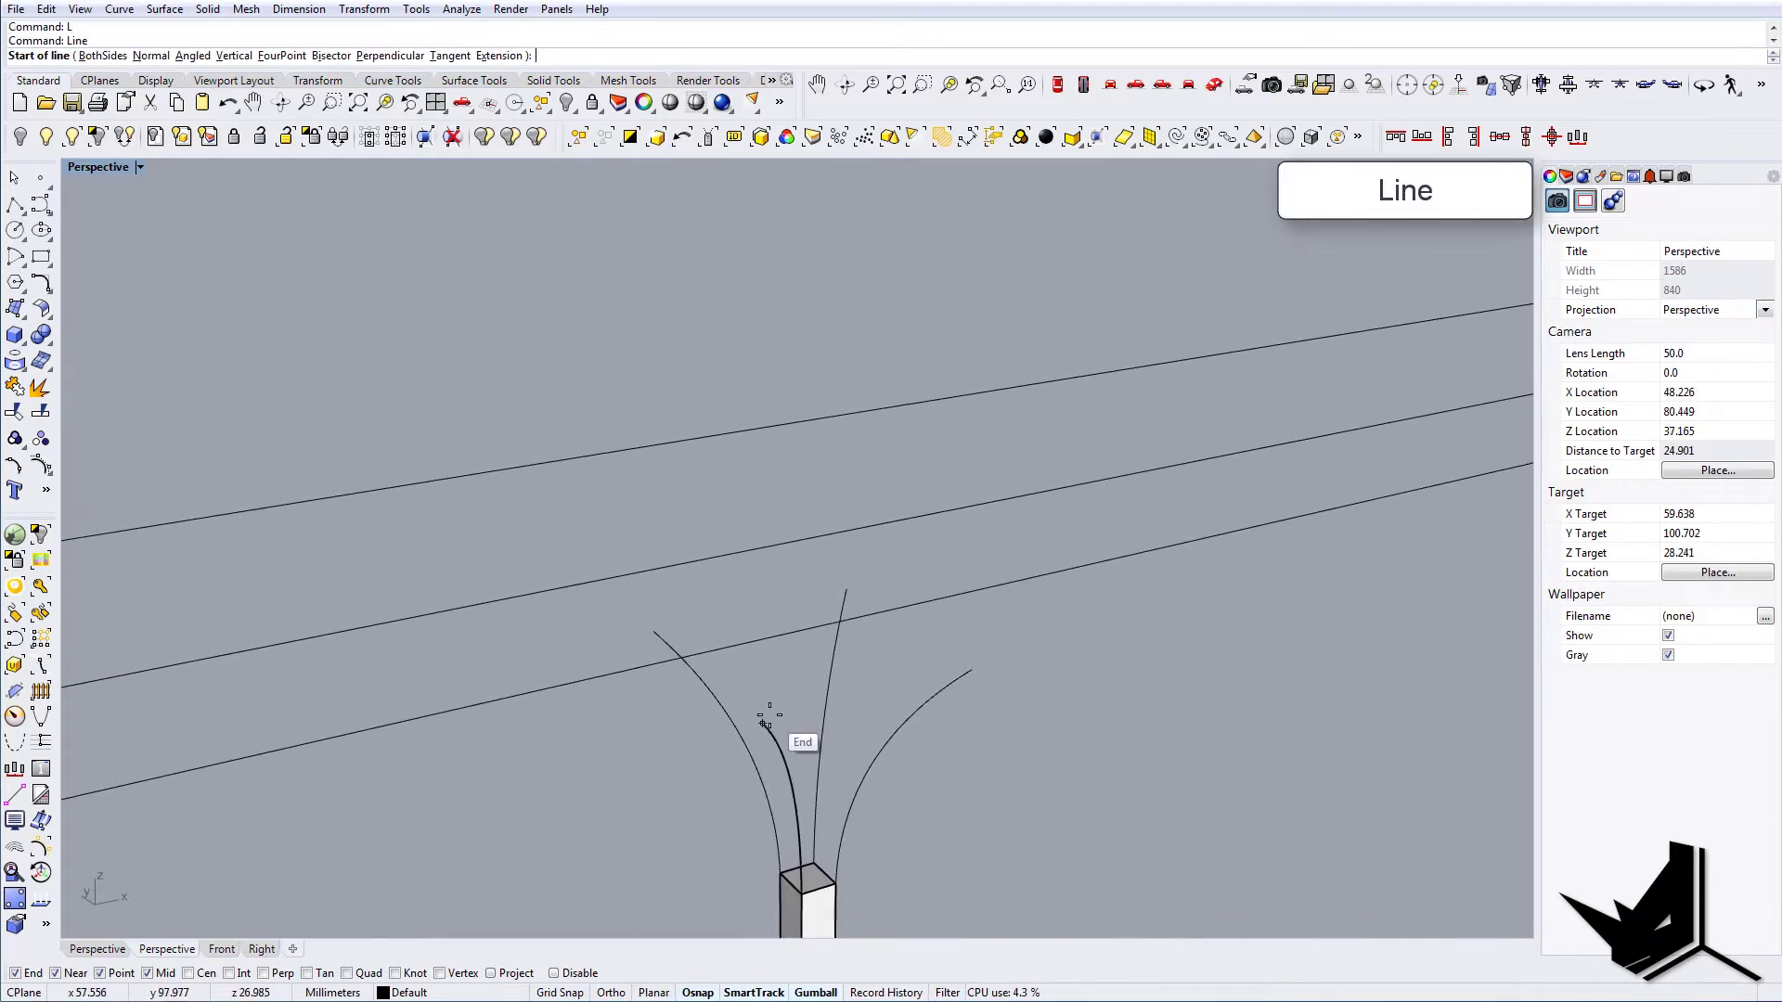
pyautogui.click(764, 722)
pyautogui.click(976, 671)
# Create a Sweep2 surface with the two arch curves as rails and the joining line and column's top edge as cross sections
pyautogui.moveTo(976, 671); pyautogui.dragTo(875, 730, button='right')
pyautogui.scroll(2, 872, 729)
pyautogui.write('Sweep1')
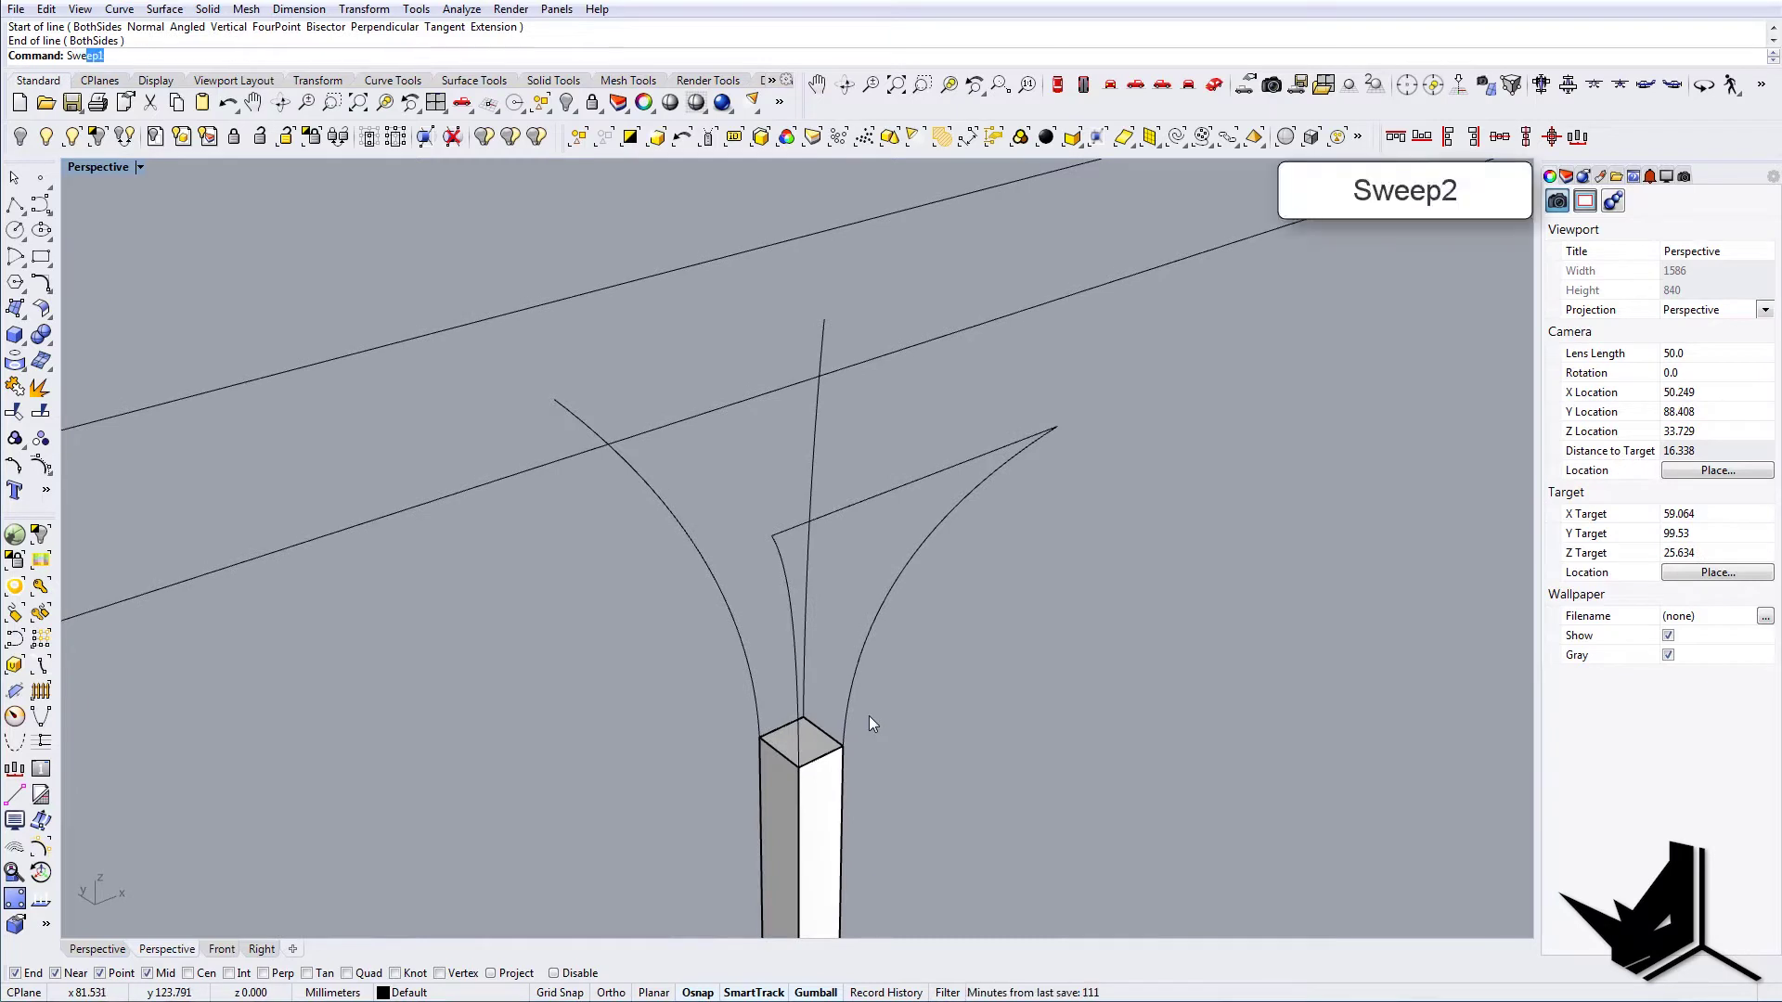
pyautogui.click(88, 88)
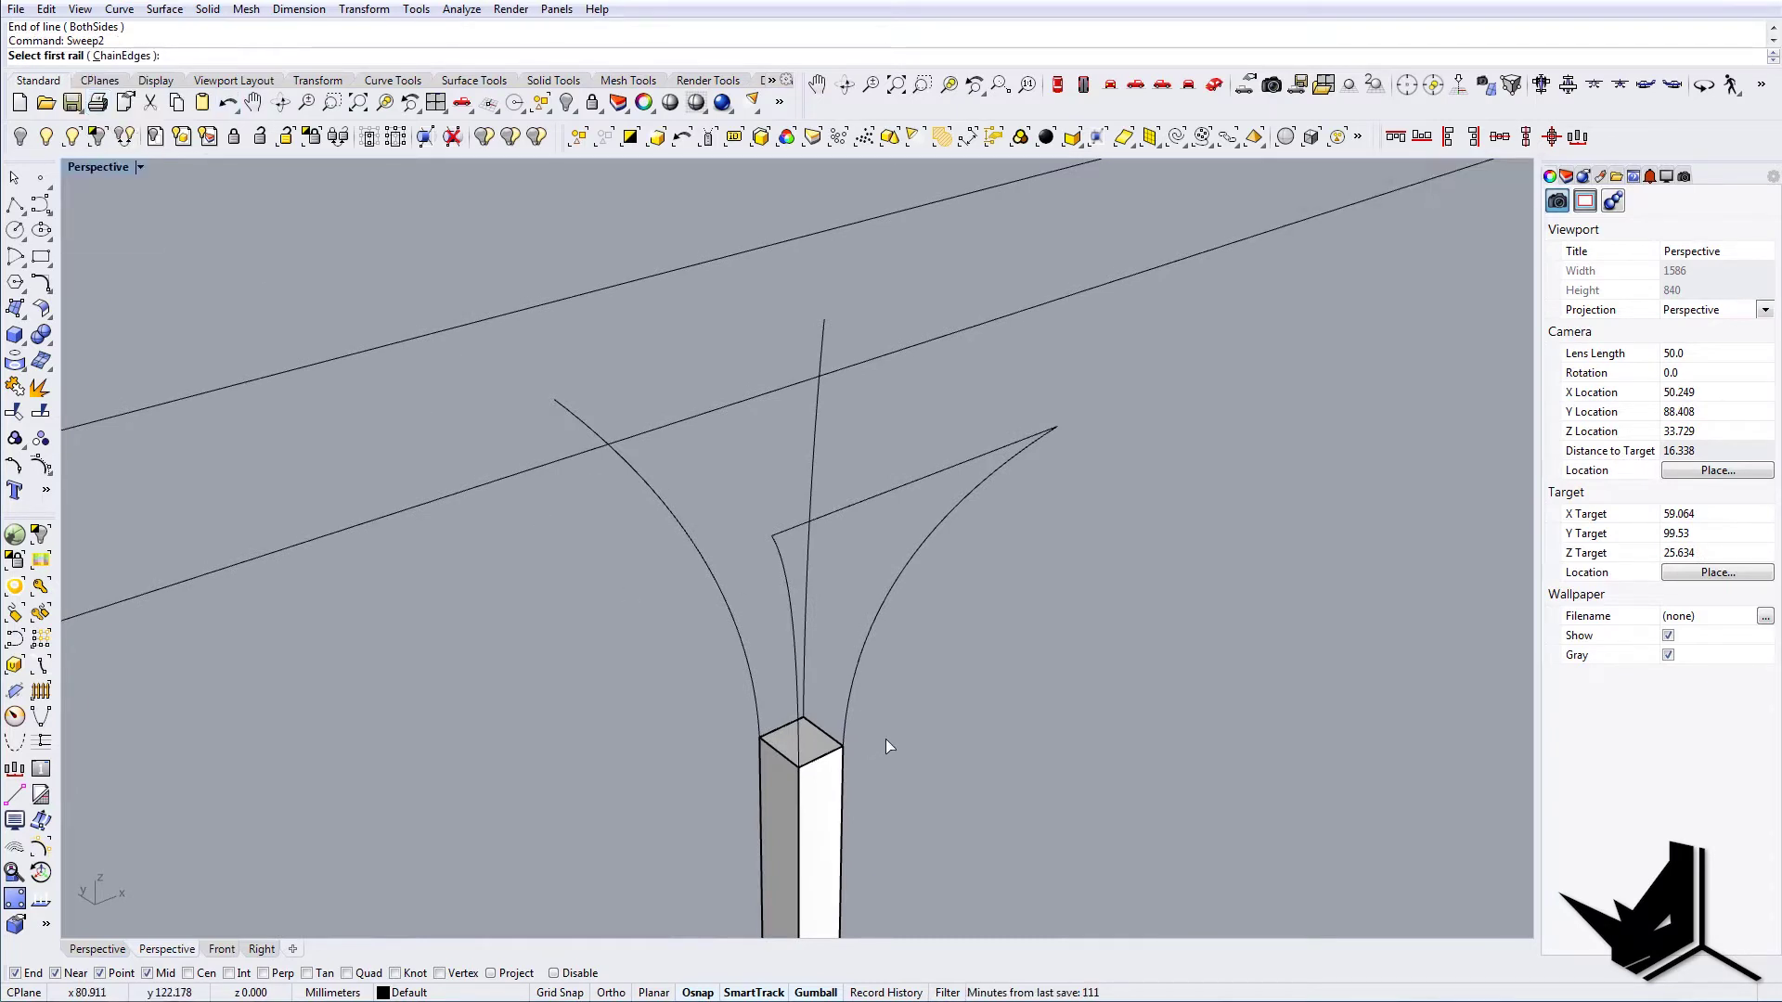
pyautogui.moveTo(888, 745); pyautogui.dragTo(832, 579, button='right')
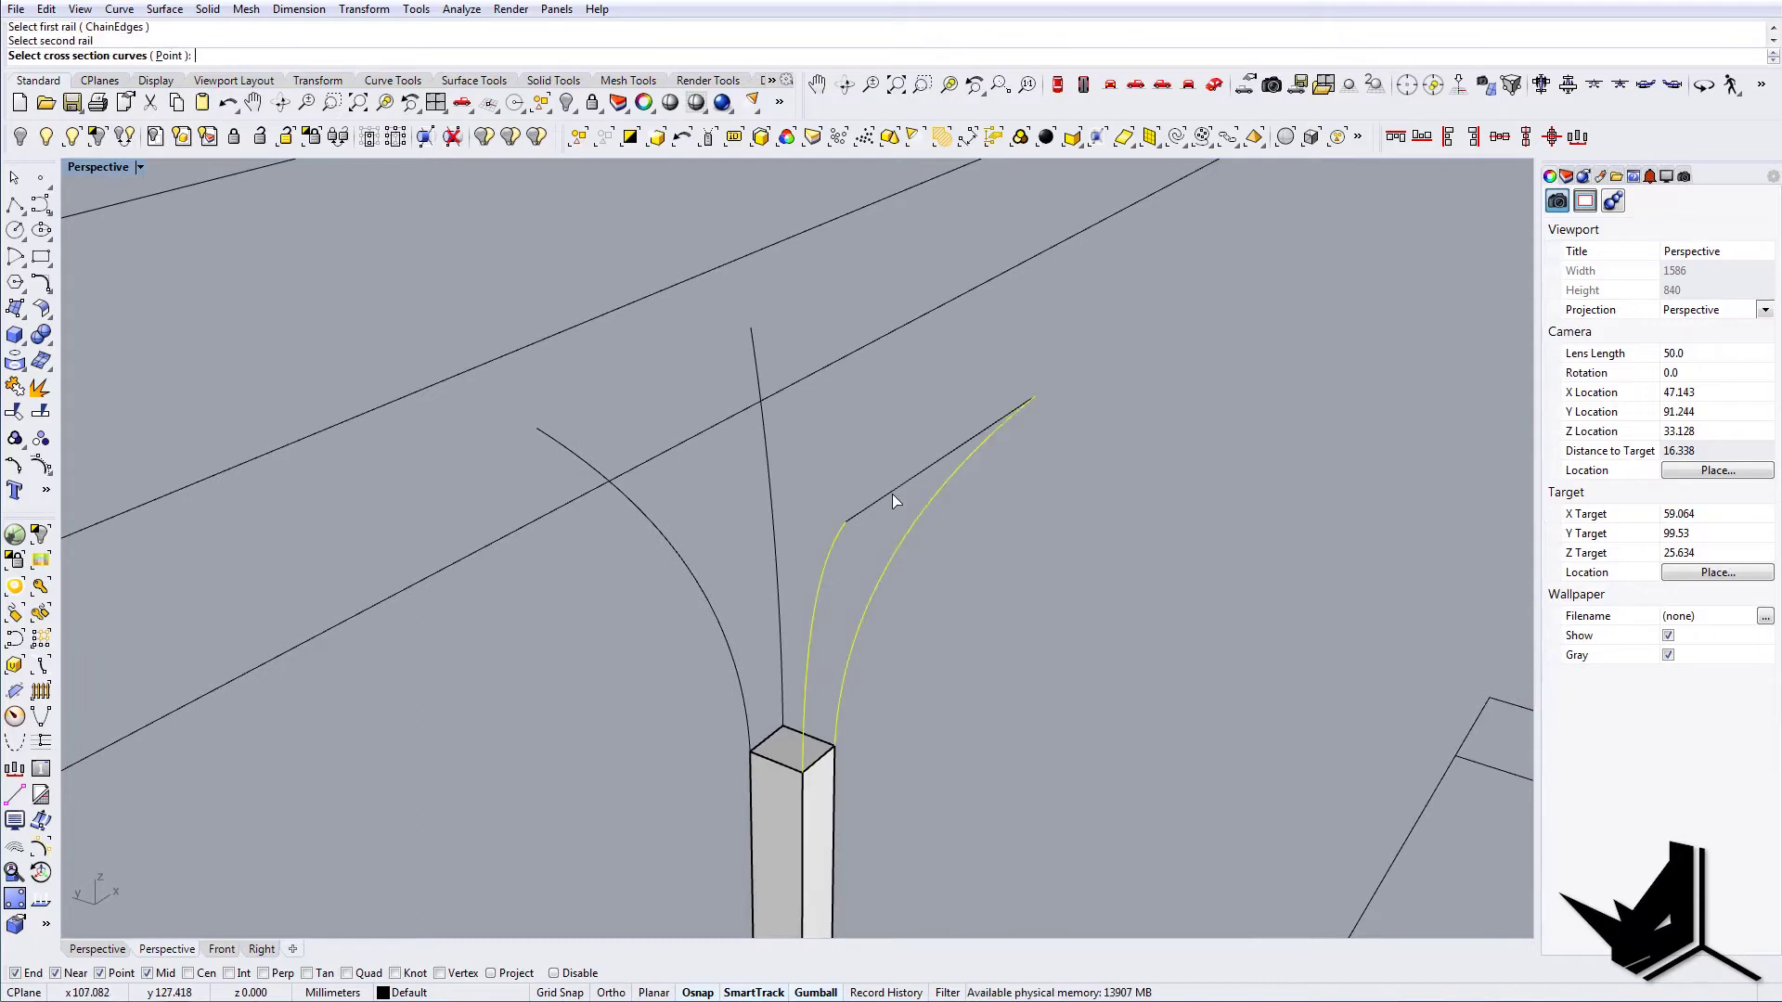
pyautogui.click(828, 756)
pyautogui.press('Return')
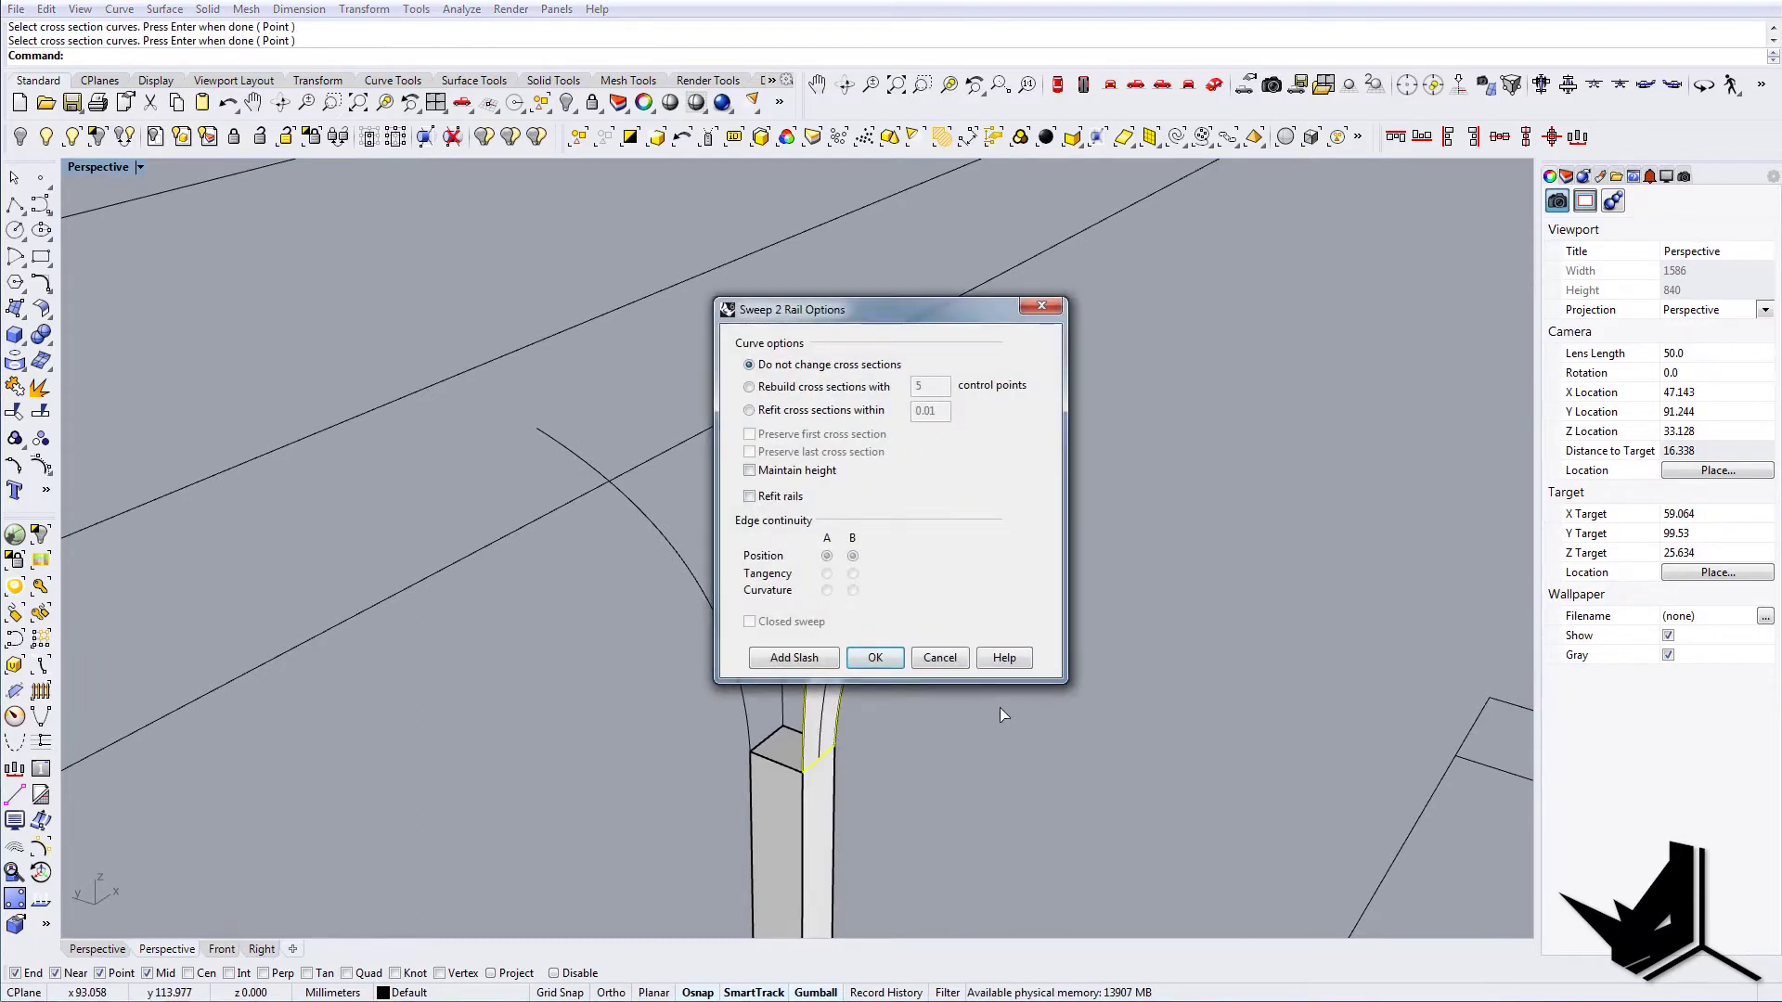
pyautogui.press('Return')
# Mirror the flared surface across the middle of the column onto its opposite side
pyautogui.moveTo(1006, 704); pyautogui.dragTo(838, 595, button='right')
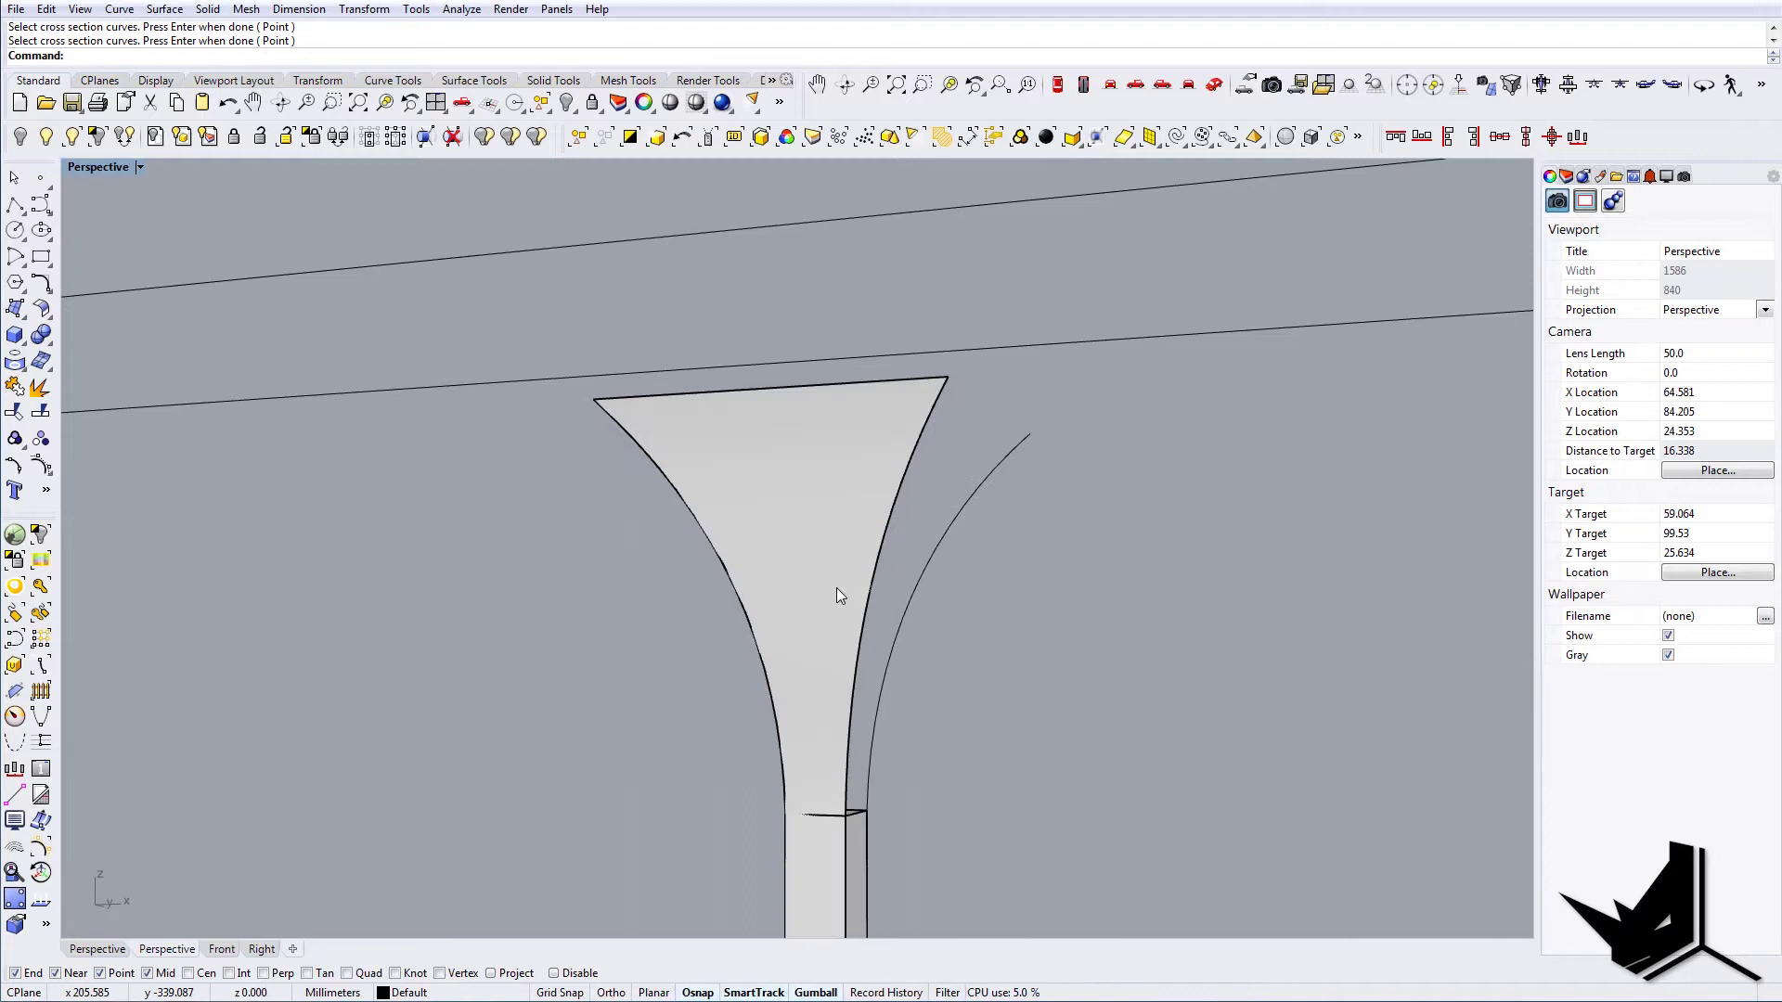
pyautogui.moveTo(711, 493); pyautogui.dragTo(872, 560, button='right')
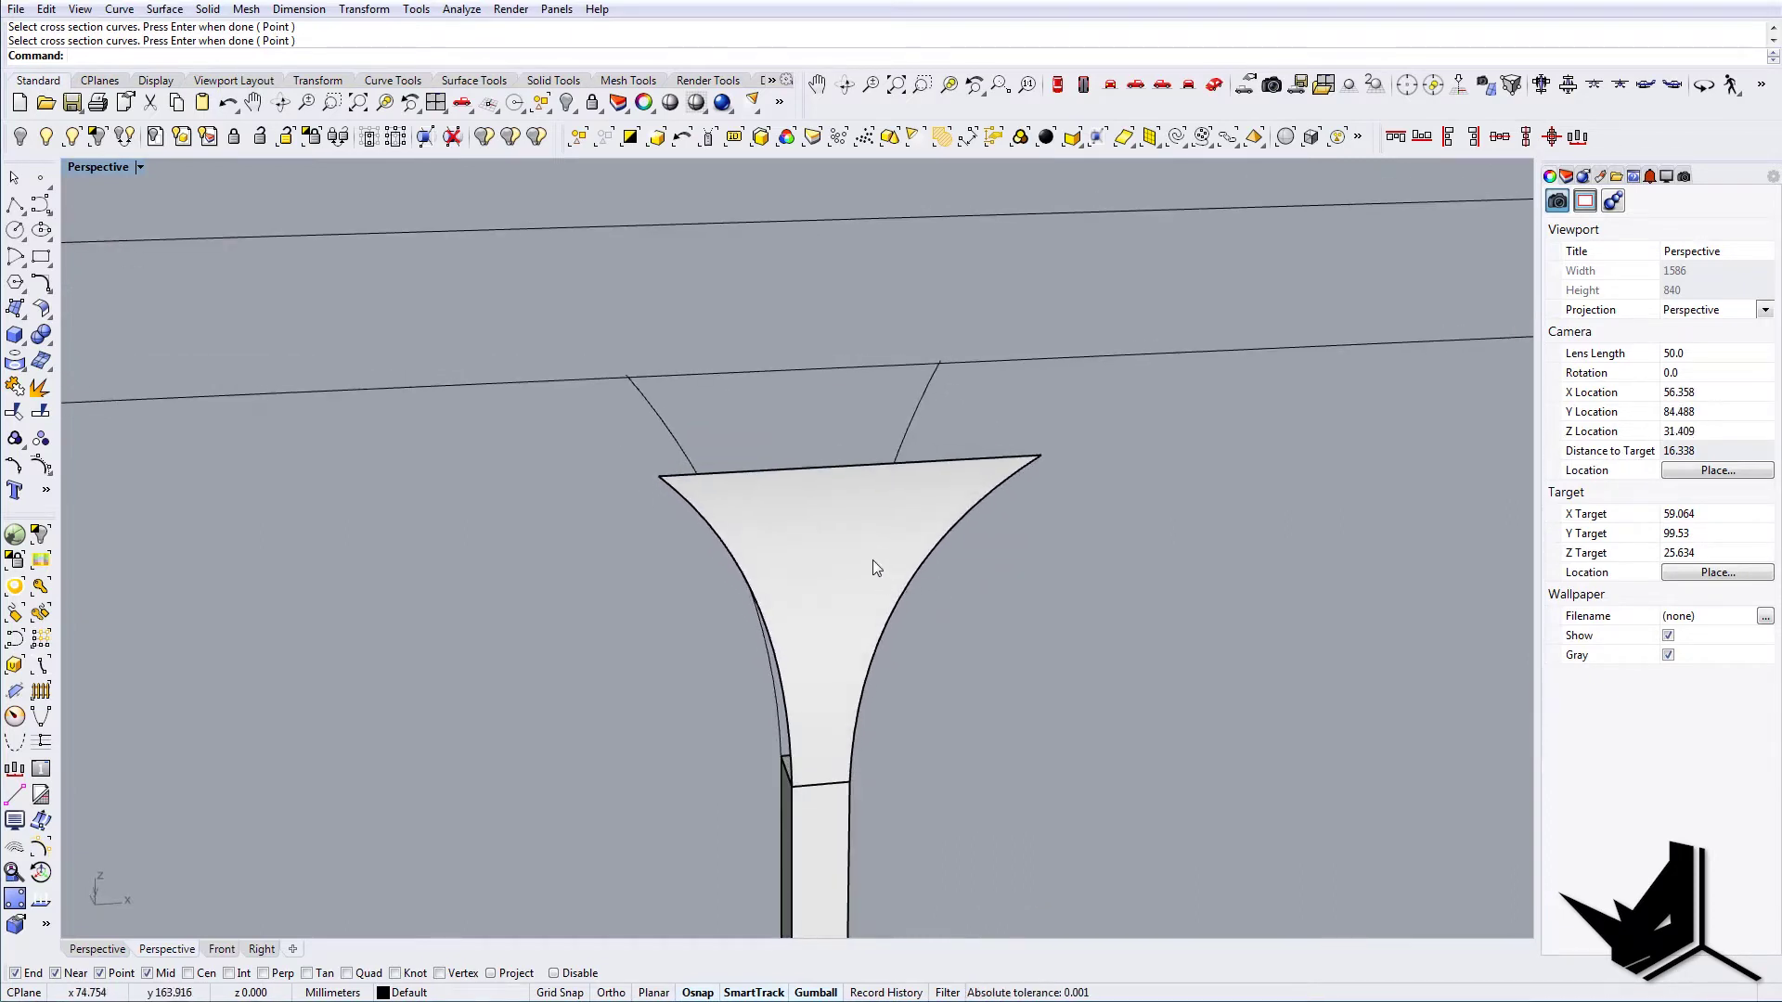
pyautogui.click(872, 560)
pyautogui.moveTo(950, 676); pyautogui.dragTo(900, 698, button='right')
pyautogui.write('Mi')
pyautogui.click(804, 719)
pyautogui.click(866, 774)
# Orient a copy of the flared surface from its lower edge onto the adjacent side of the column top, with Copy=Yes
pyautogui.click(750, 689)
pyautogui.write('O')
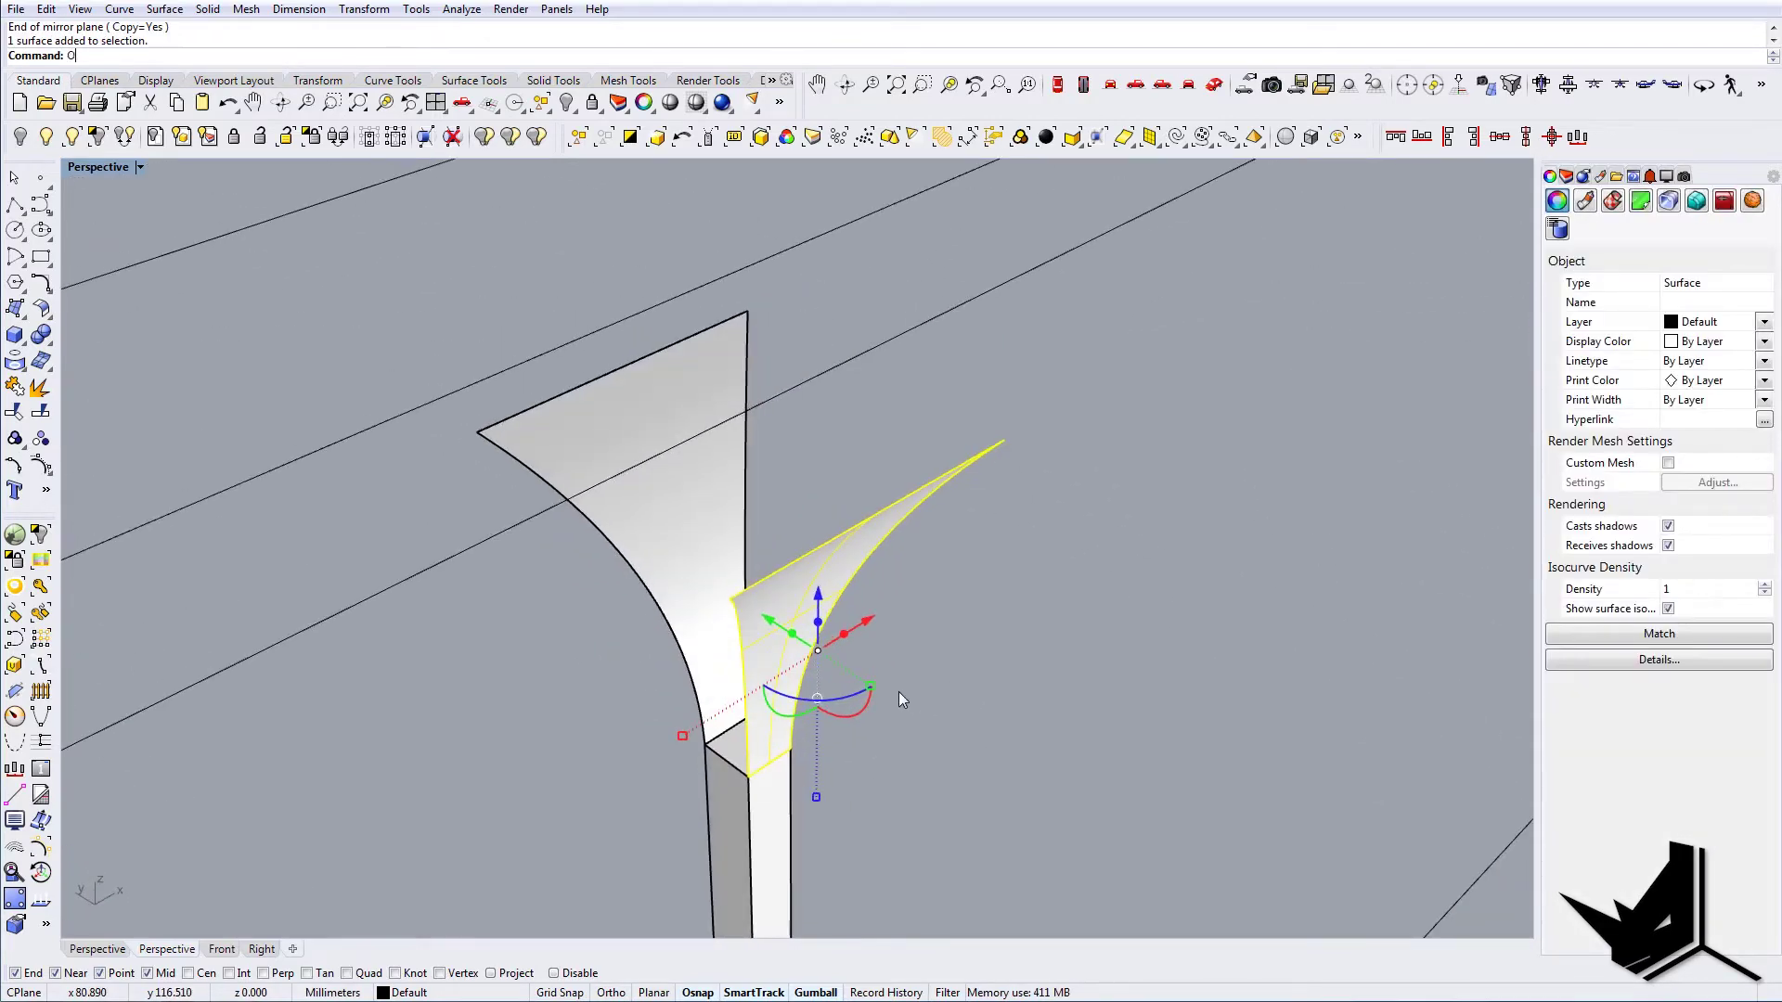
pyautogui.write('rient')
pyautogui.press('Return')
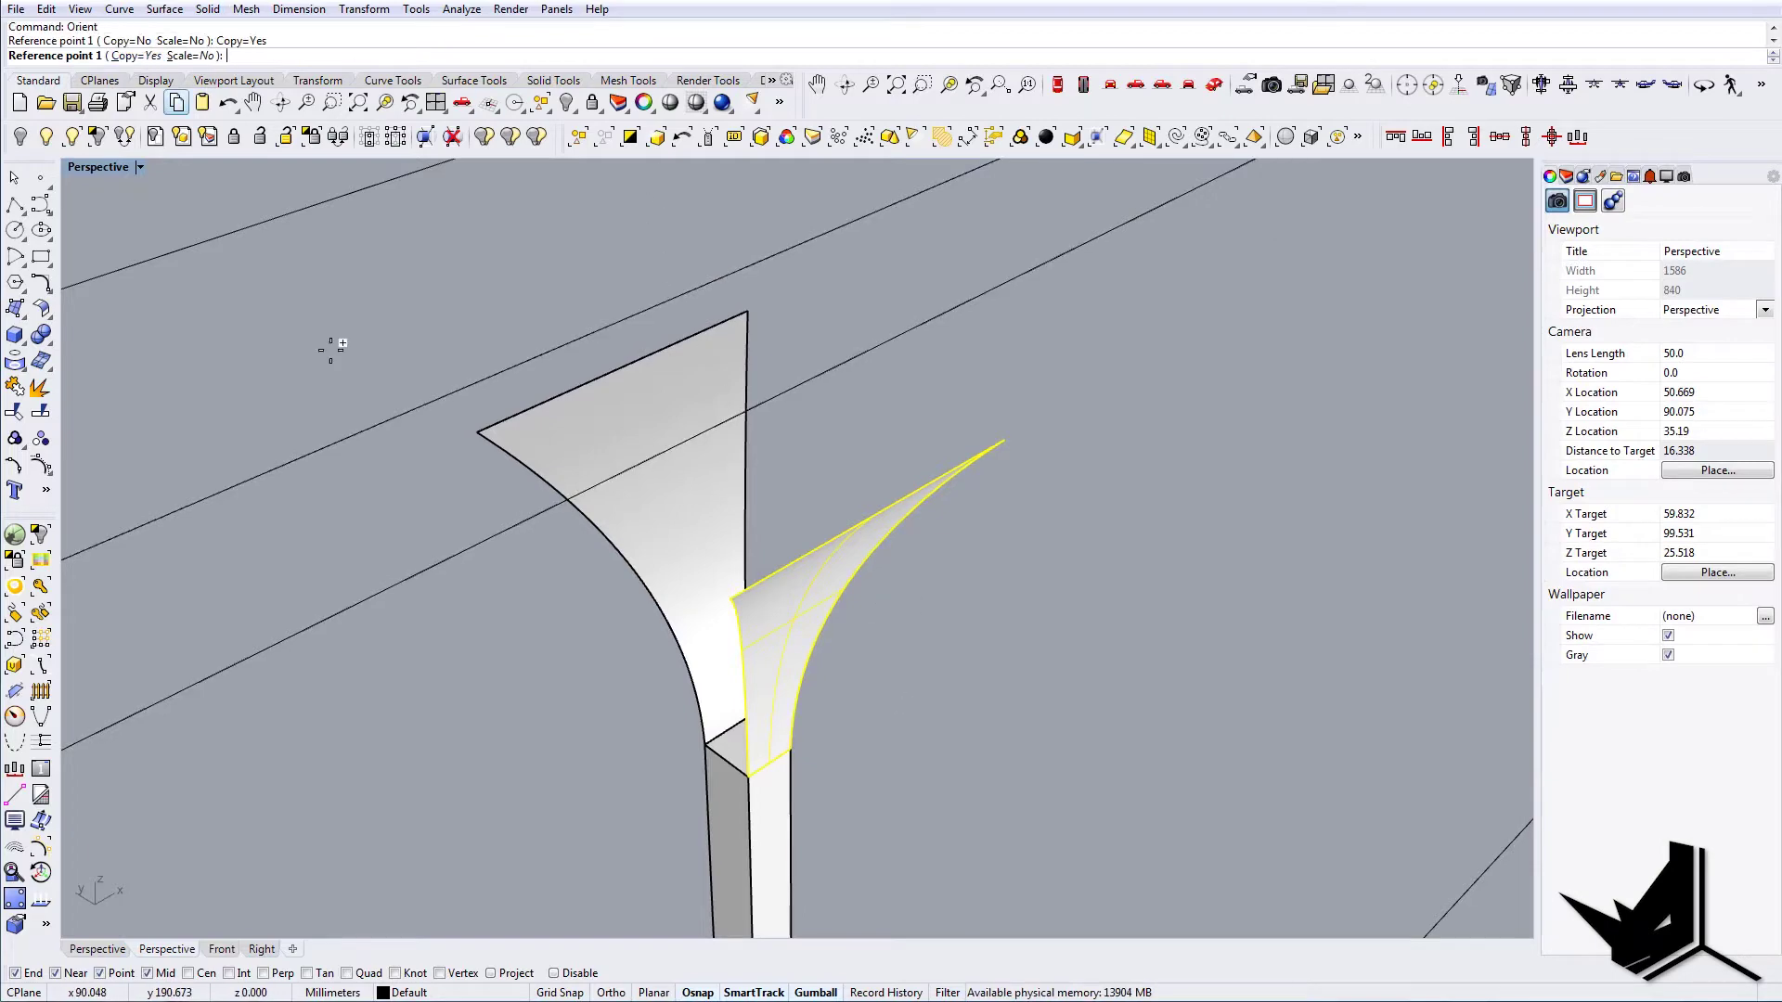
pyautogui.moveTo(330, 350); pyautogui.dragTo(845, 688, button='right')
pyautogui.click(789, 761)
pyautogui.click(742, 780)
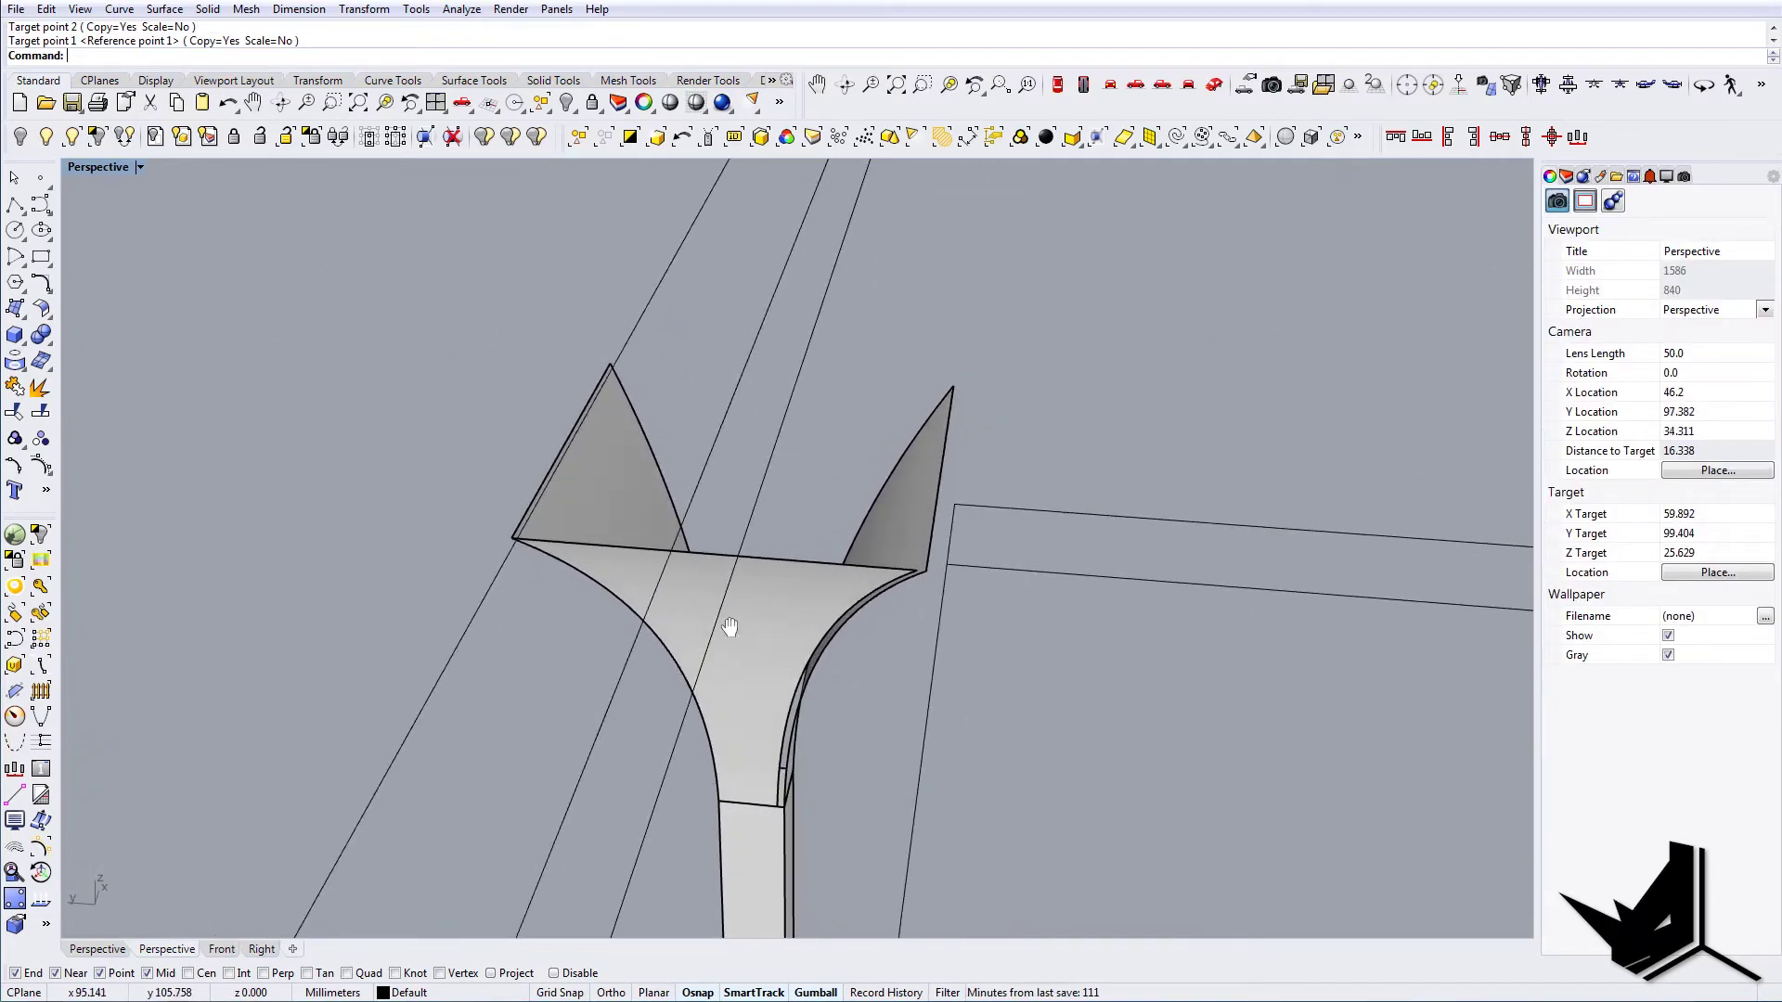
# Move the oriented surface from its lower end point onto the adjacent upper corner of the column
pyautogui.keyDown('shift'); pyautogui.moveTo(730, 627); pyautogui.dragTo(687, 649, button='right'); pyautogui.keyUp('shift')
pyautogui.moveTo(687, 650); pyautogui.dragTo(716, 810, button='right')
pyautogui.scroll(6, 710, 731)
pyautogui.scroll(6, 728, 790)
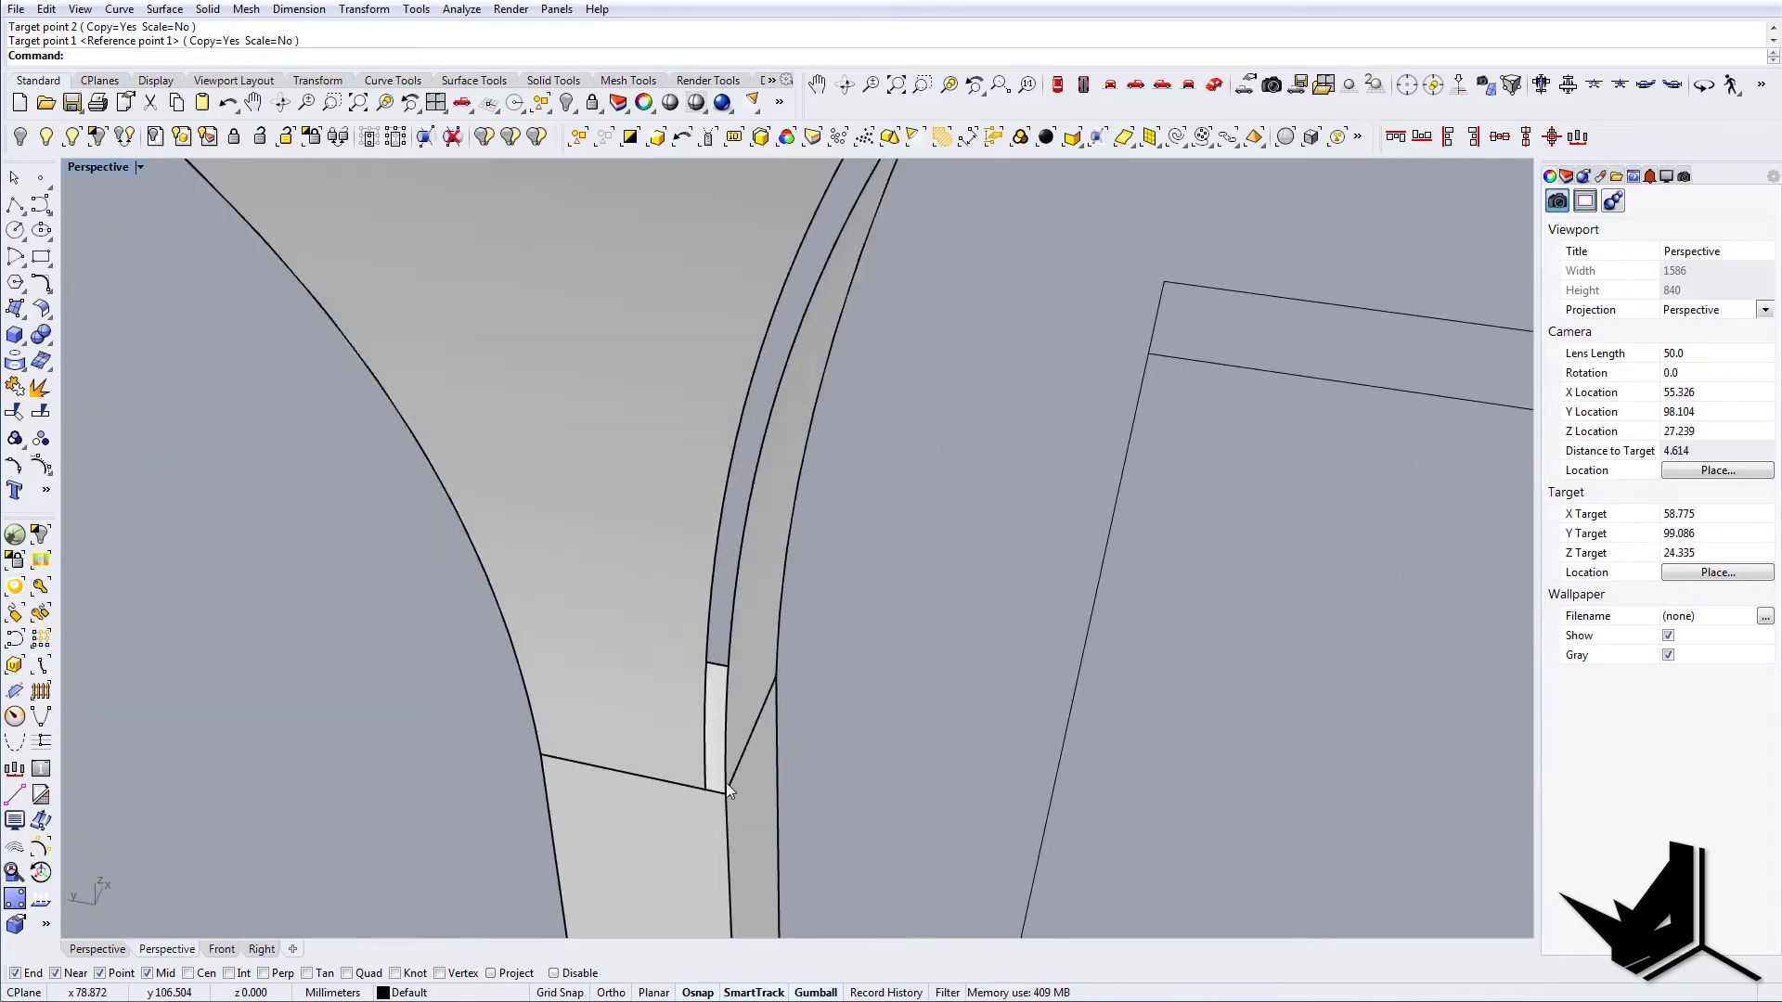
pyautogui.scroll(-3, 729, 790)
pyautogui.click(703, 764)
pyautogui.press('Return')
pyautogui.scroll(2, 733, 822)
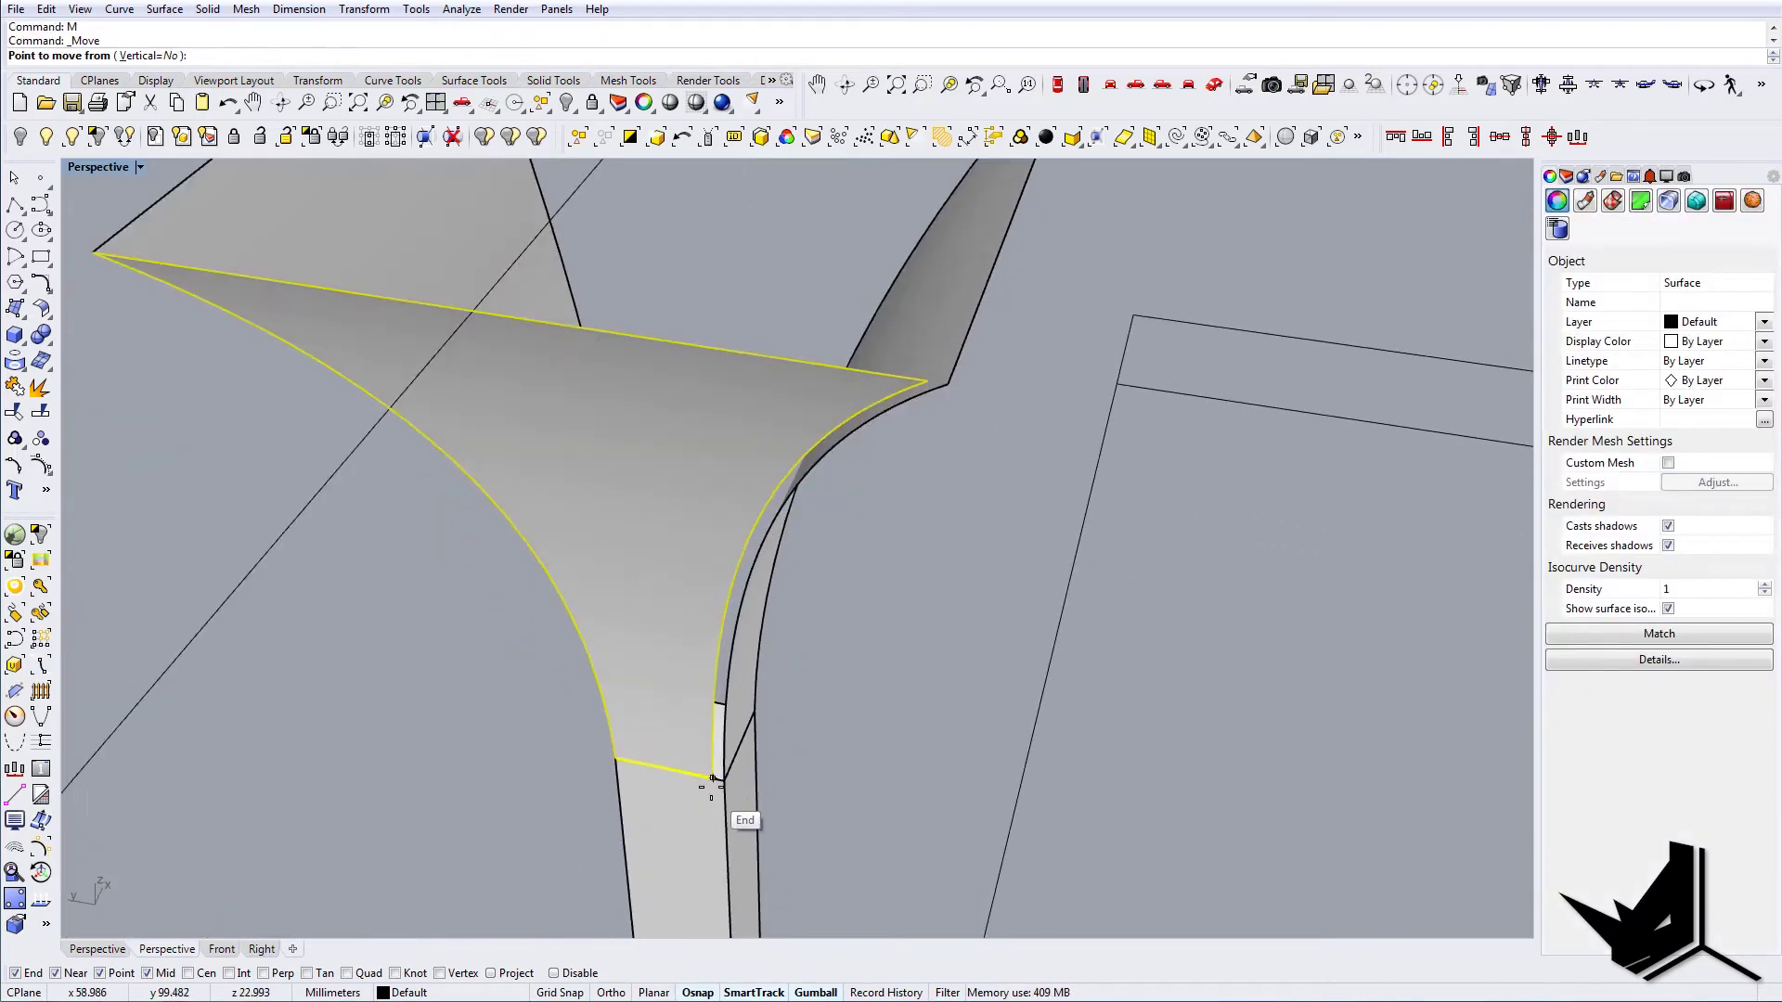
pyautogui.click(714, 780)
pyautogui.click(724, 782)
# Scale the column in one direction with Scale1D so its top width matches the lower edge of the oriented flared surface
pyautogui.click(708, 824)
pyautogui.scroll(-12, 770, 617)
pyautogui.keyDown('shift'); pyautogui.moveTo(707, 828); pyautogui.dragTo(767, 770, button='right'); pyautogui.keyUp('shift')
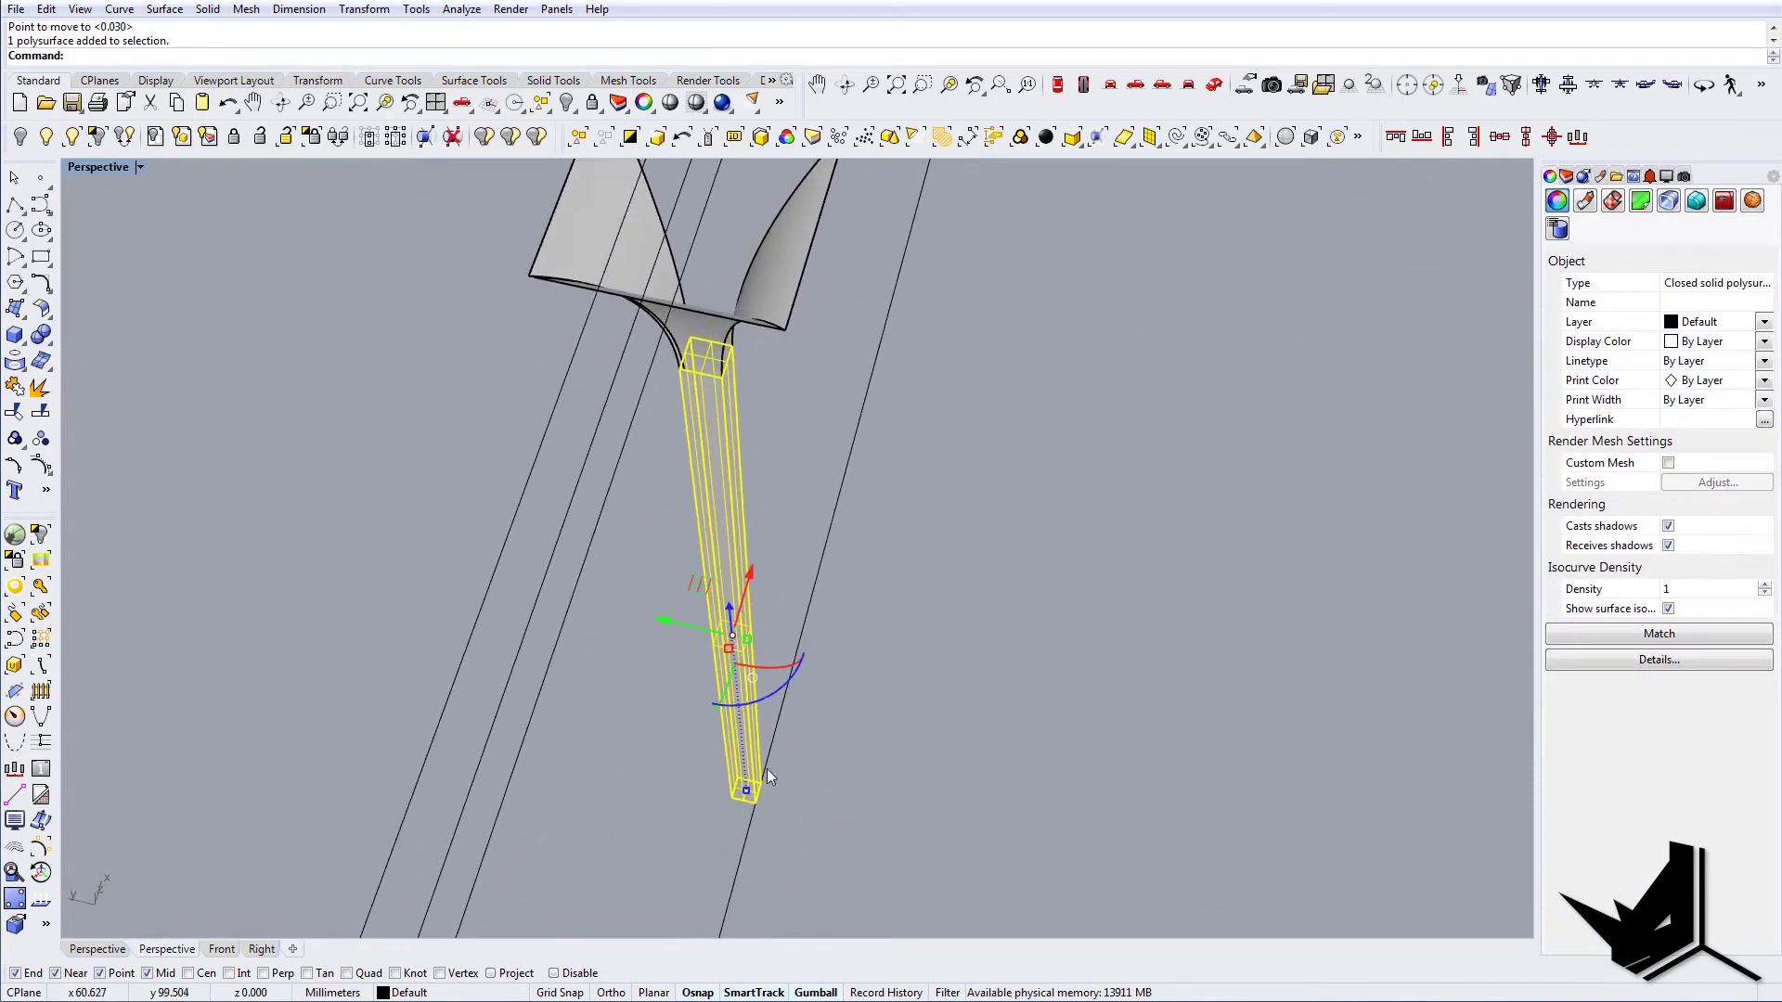
pyautogui.scroll(5, 724, 403)
pyautogui.click(724, 417)
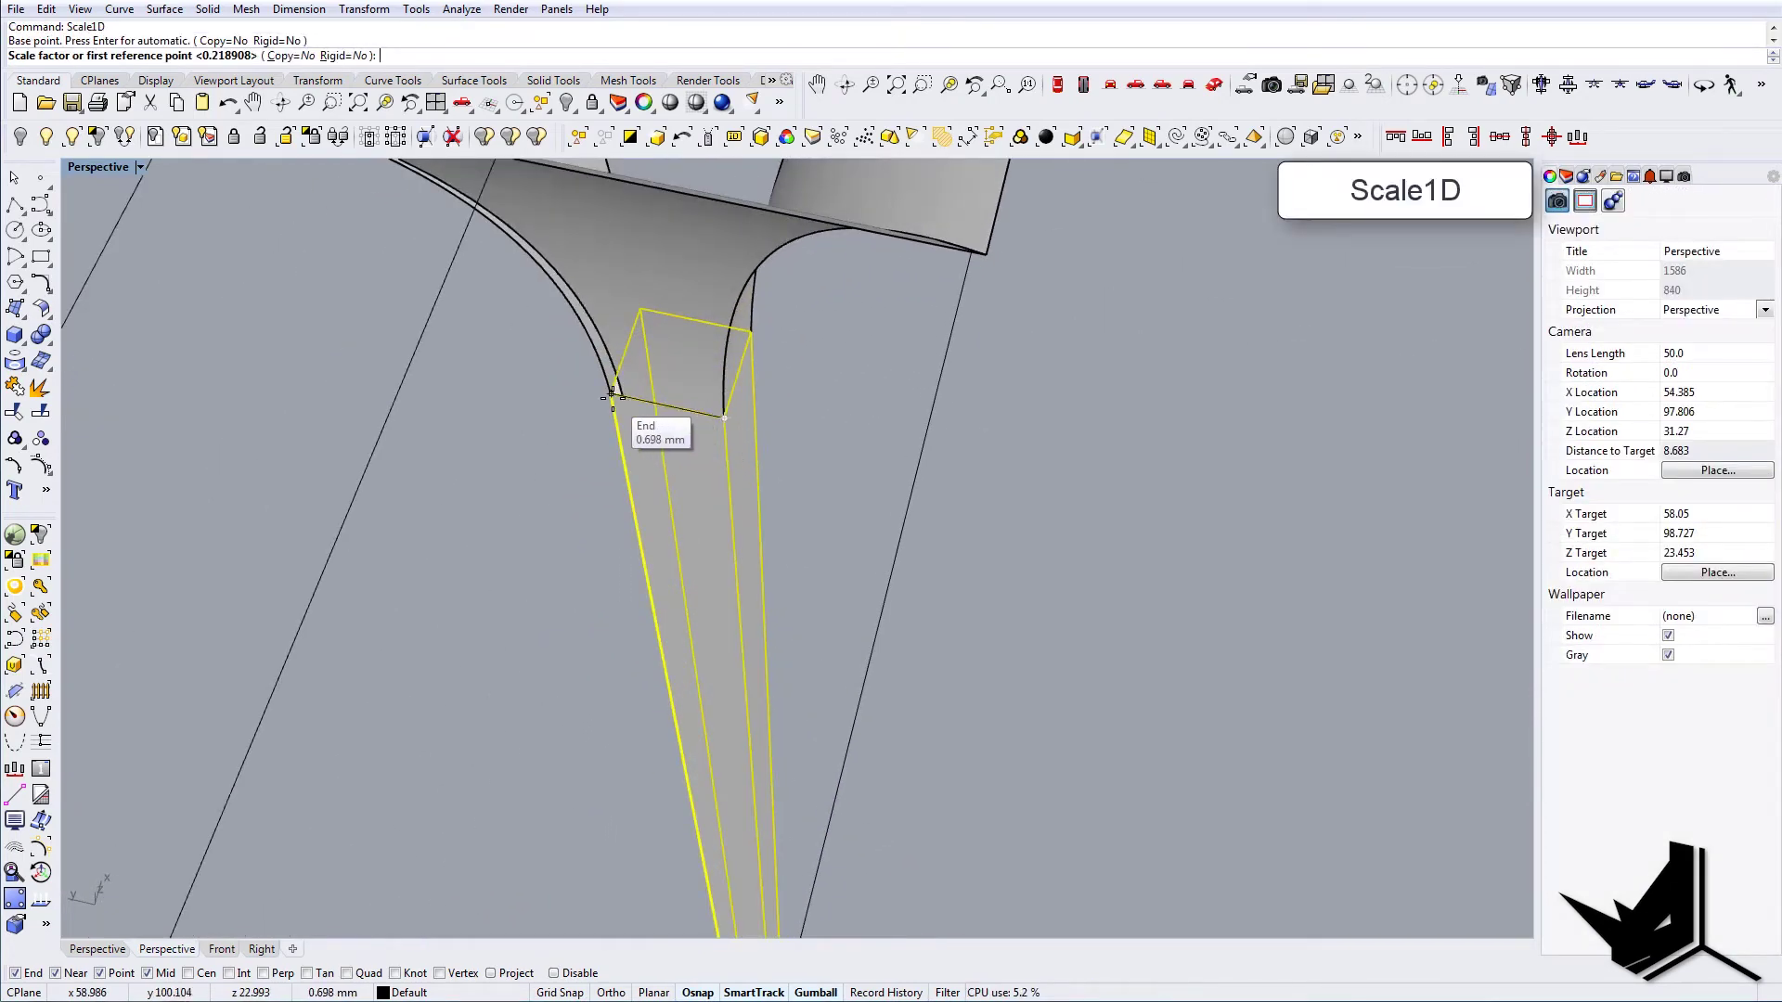
pyautogui.click(612, 394)
pyautogui.click(622, 398)
pyautogui.write('SC')
pyautogui.press('Return')
pyautogui.click(723, 417)
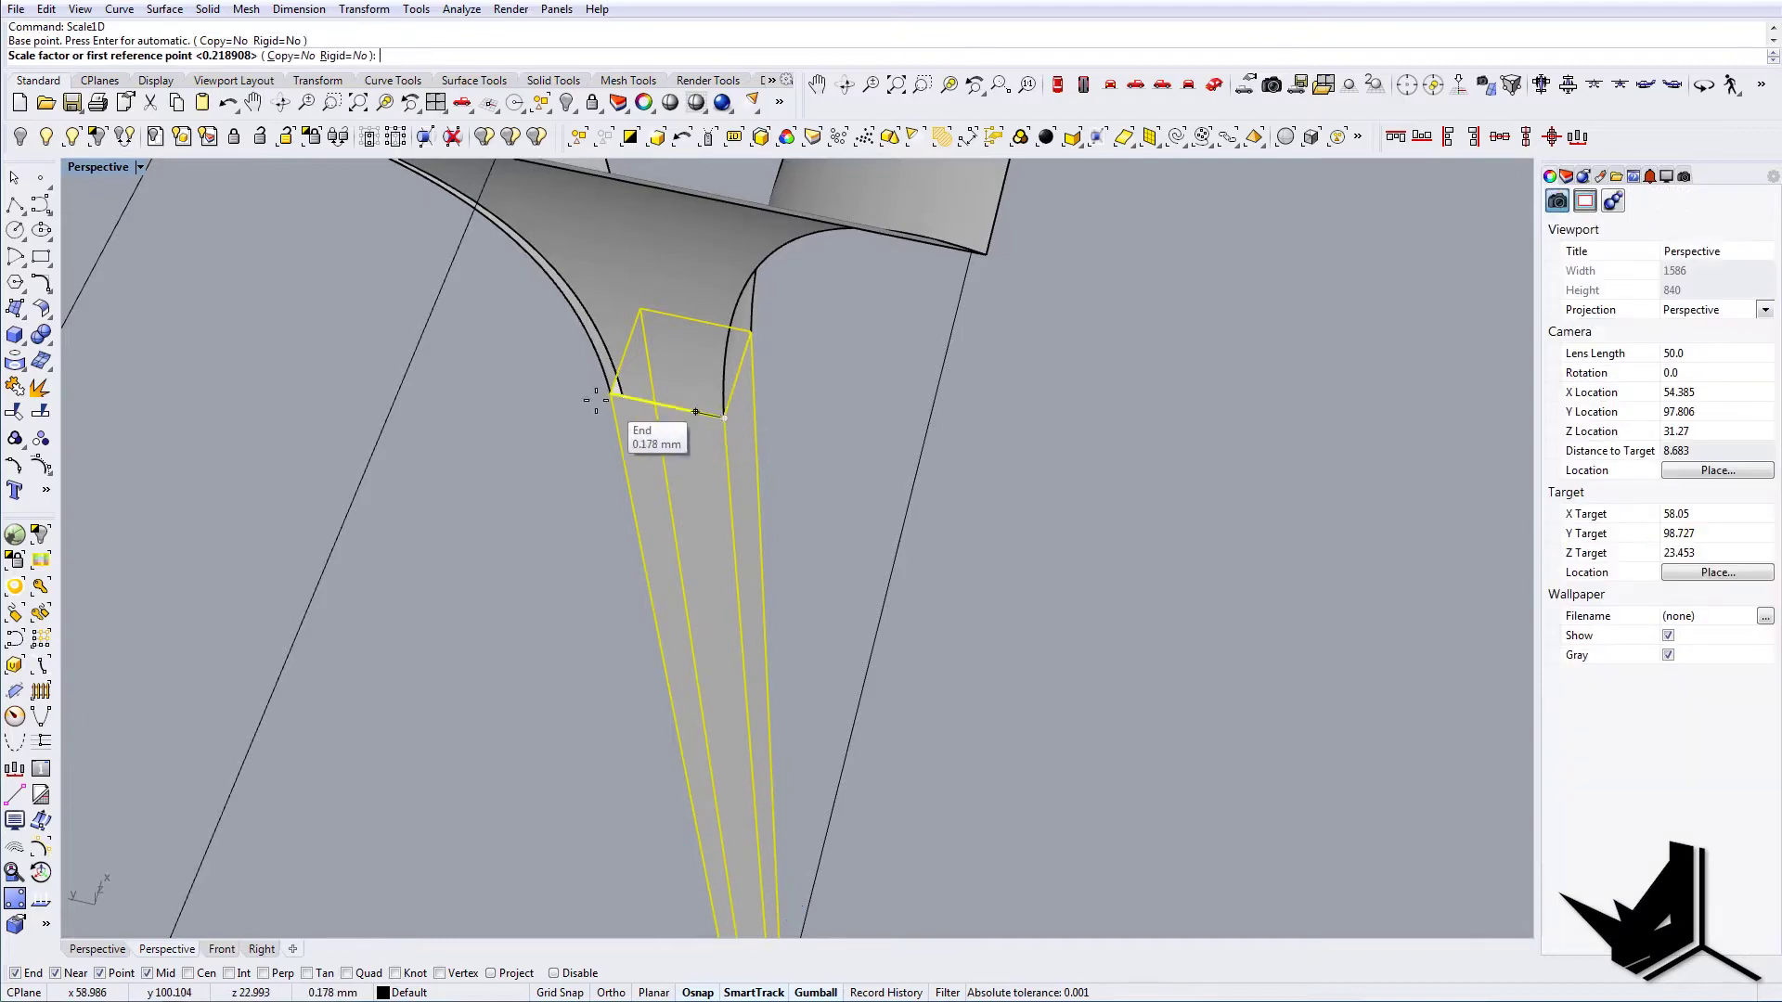
pyautogui.click(623, 397)
# Move the flared surface beside the resized column side from its lower end point onto the column's upper corner
pyautogui.moveTo(616, 527); pyautogui.dragTo(882, 408, button='right')
pyautogui.click(657, 589)
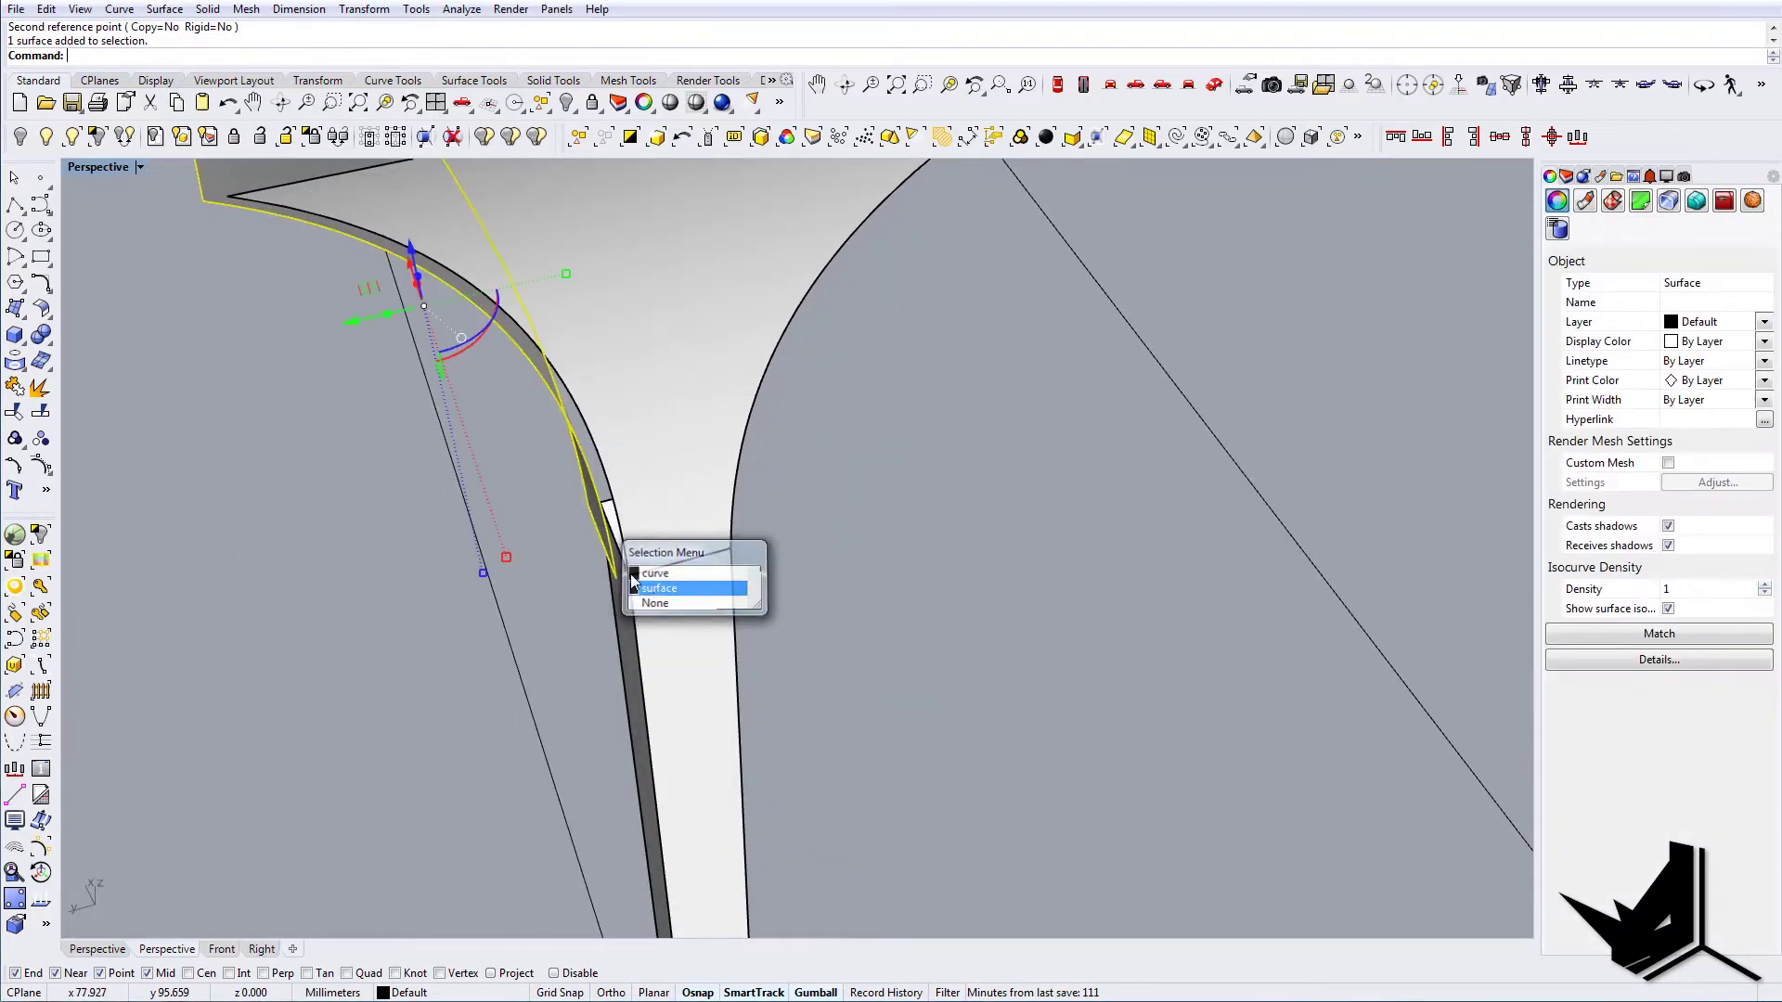
pyautogui.moveTo(657, 590); pyautogui.dragTo(670, 612, button='right')
pyautogui.write('M')
pyautogui.press('Return')
pyautogui.scroll(4, 670, 612)
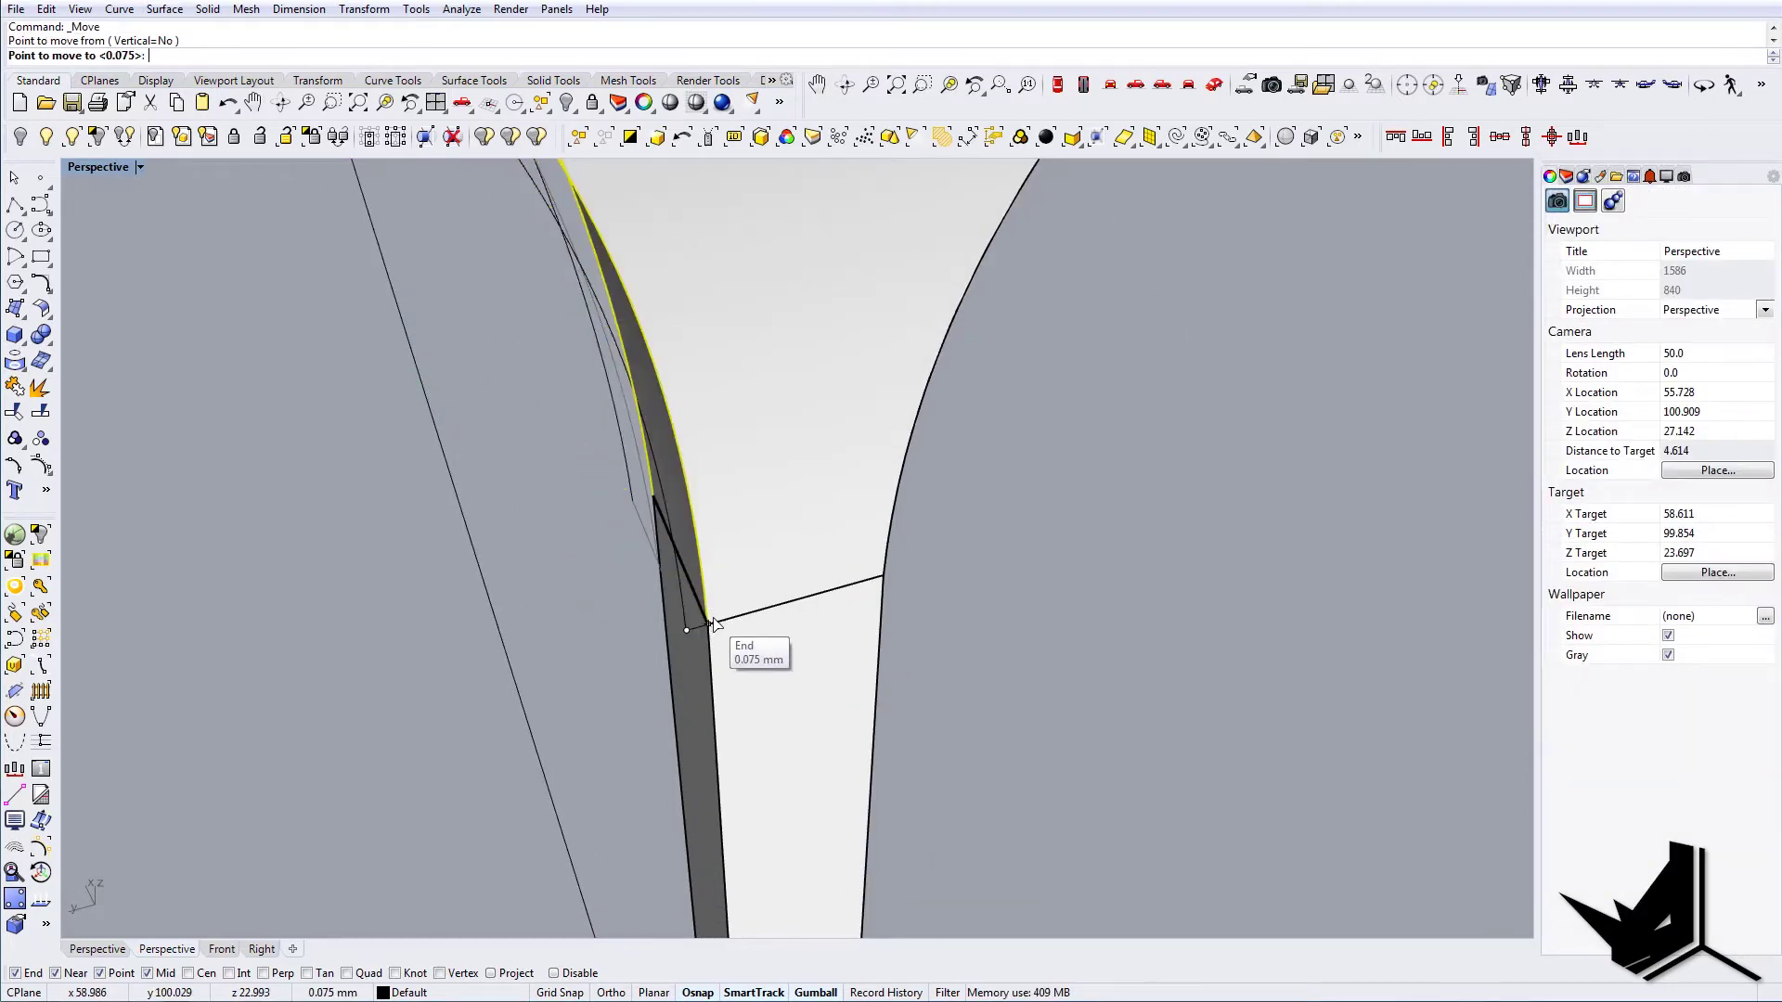
pyautogui.click(710, 622)
pyautogui.scroll(-8, 784, 647)
pyautogui.press('Escape')
# Mirror the oriented flared surface across the column's middle to fill the last open side
pyautogui.moveTo(810, 642); pyautogui.dragTo(775, 612, button='right')
pyautogui.click(785, 568)
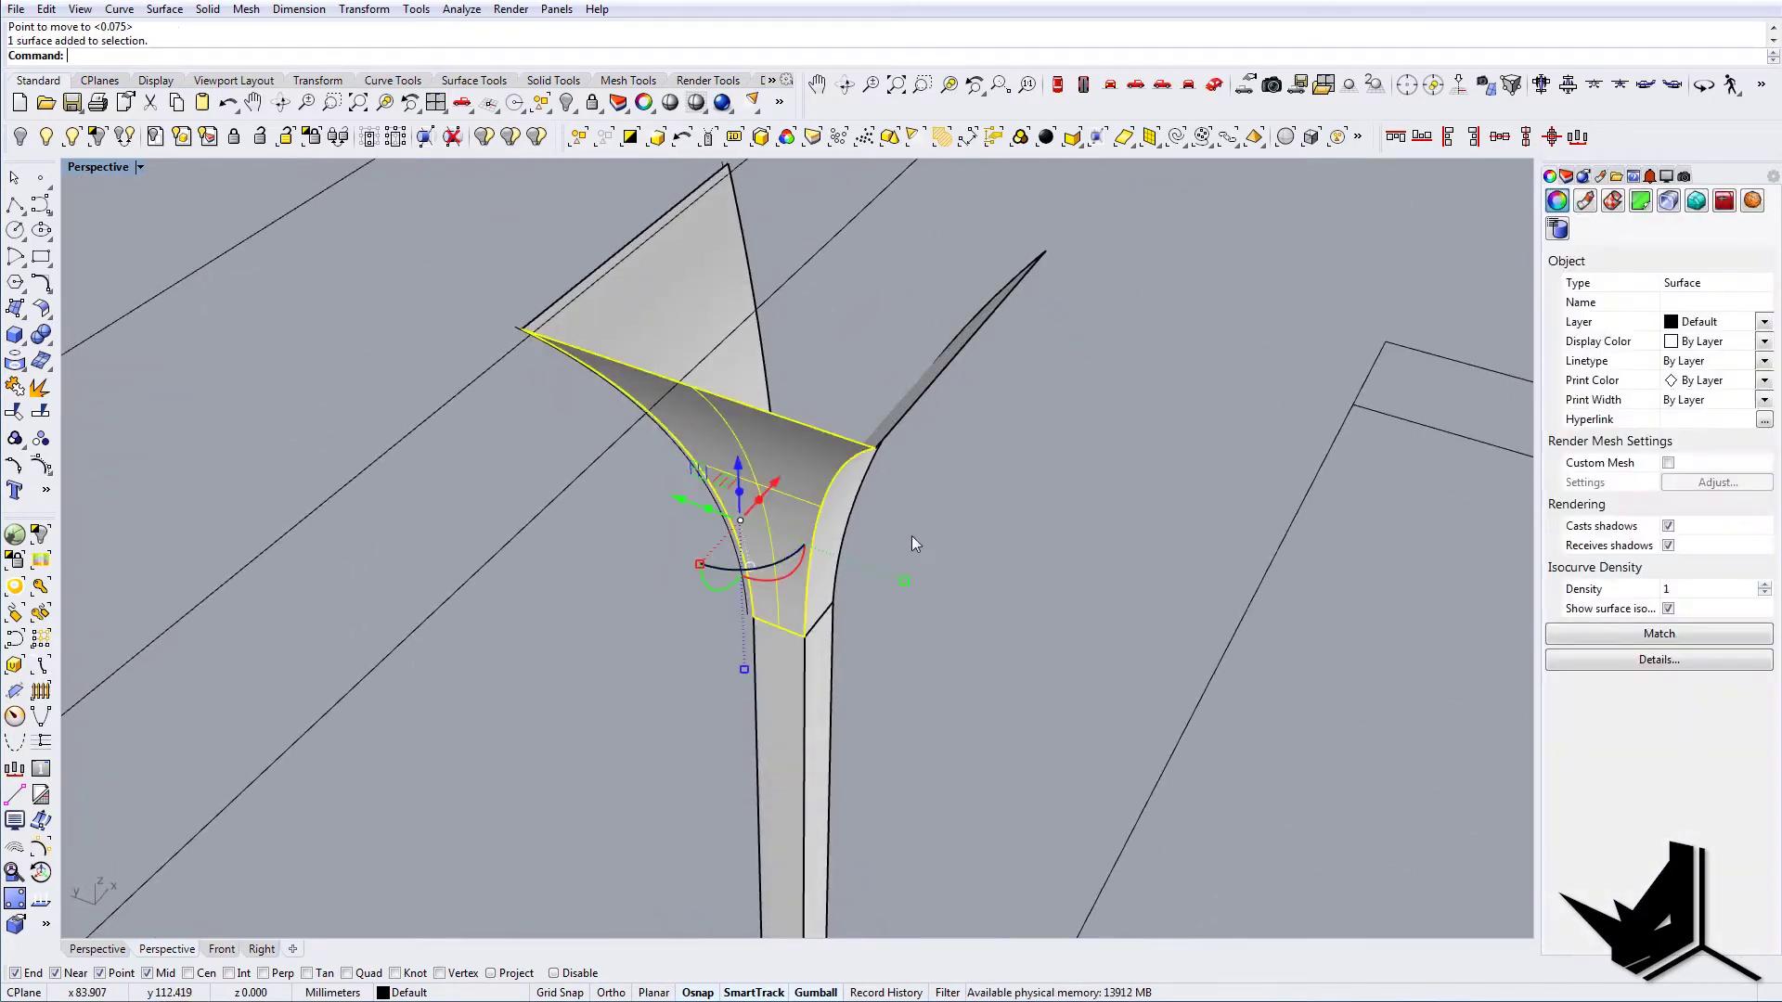
pyautogui.moveTo(911, 544); pyautogui.dragTo(787, 633, button='right')
pyautogui.write('Mirror')
pyautogui.press('Return')
pyautogui.click(803, 648)
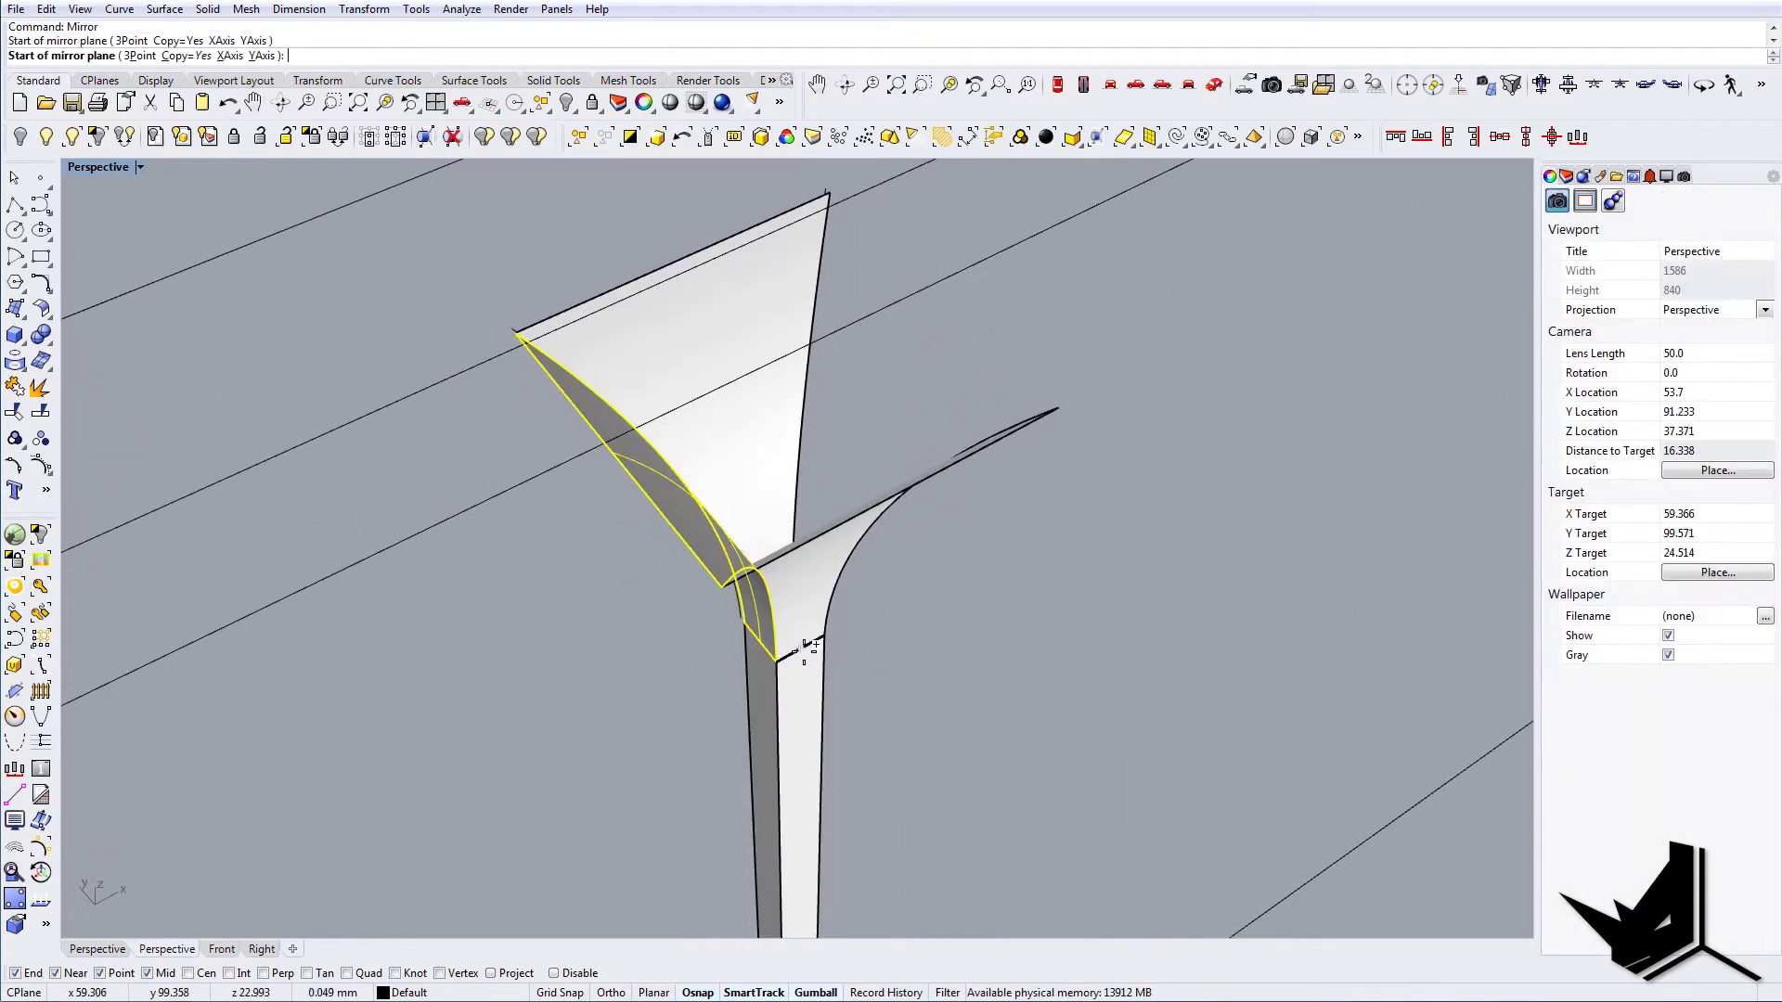
pyautogui.click(896, 711)
# Join the four flared surfaces into one polysurface
pyautogui.moveTo(997, 700); pyautogui.dragTo(815, 598, button='right')
pyautogui.click(779, 554)
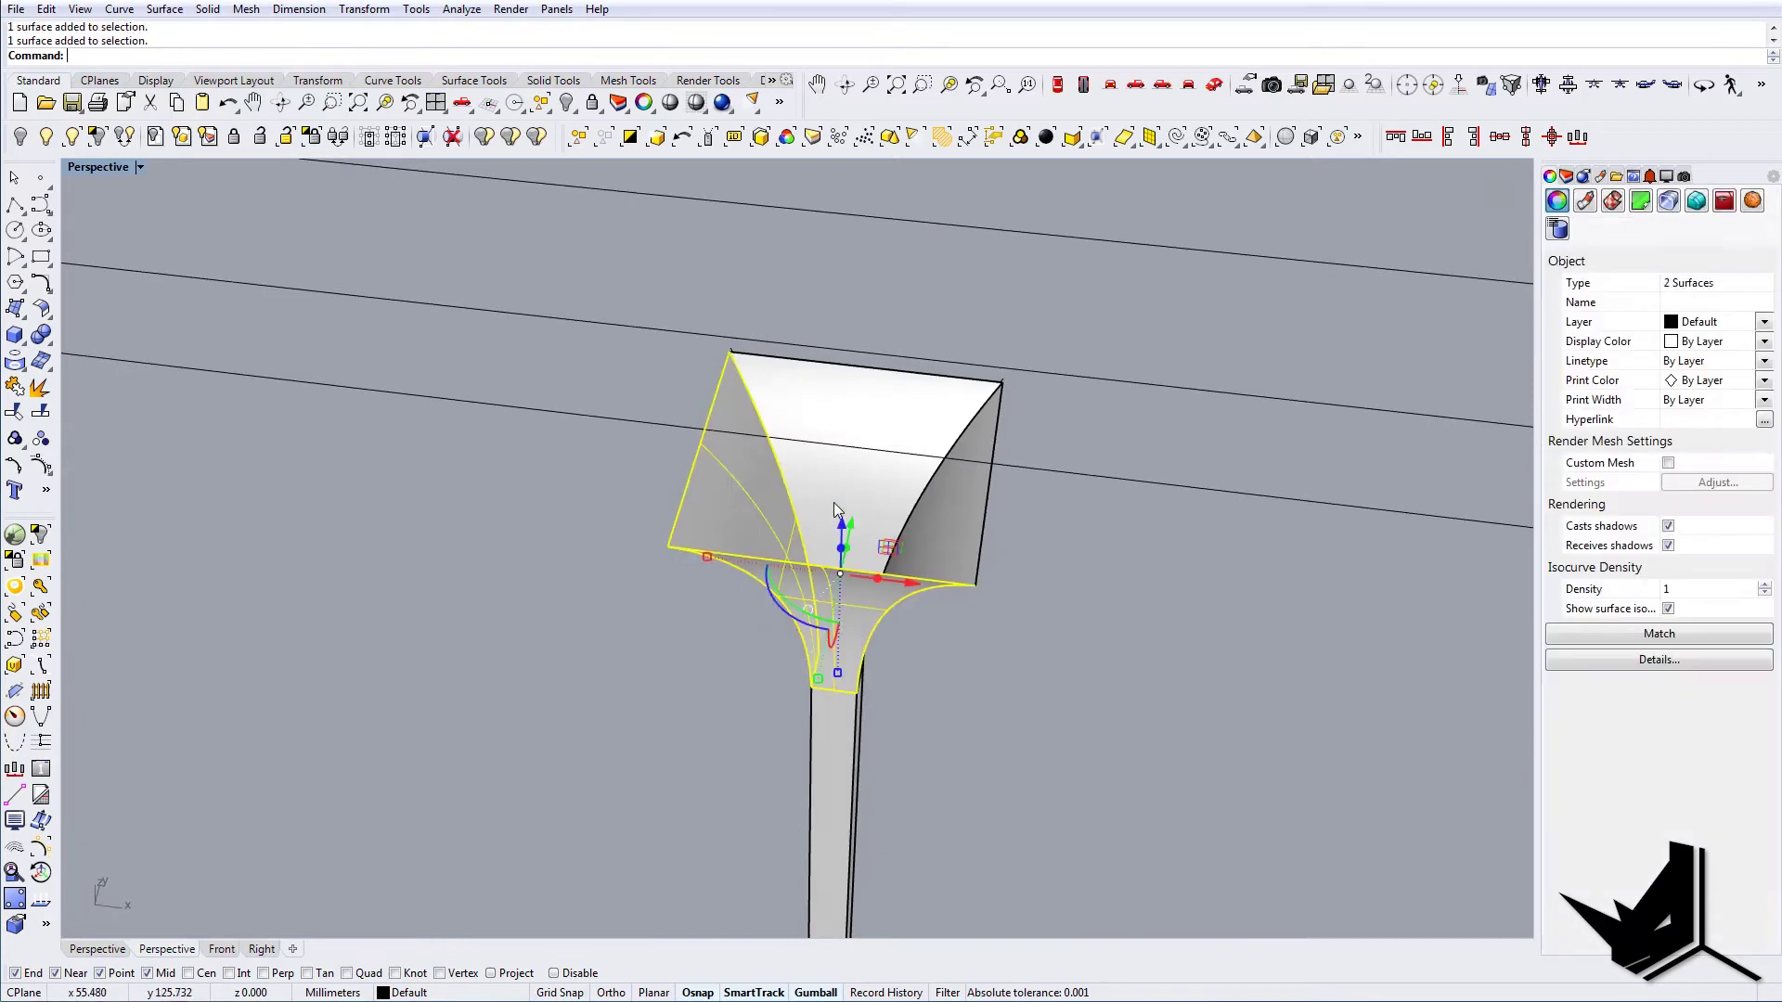
pyautogui.press('Return')
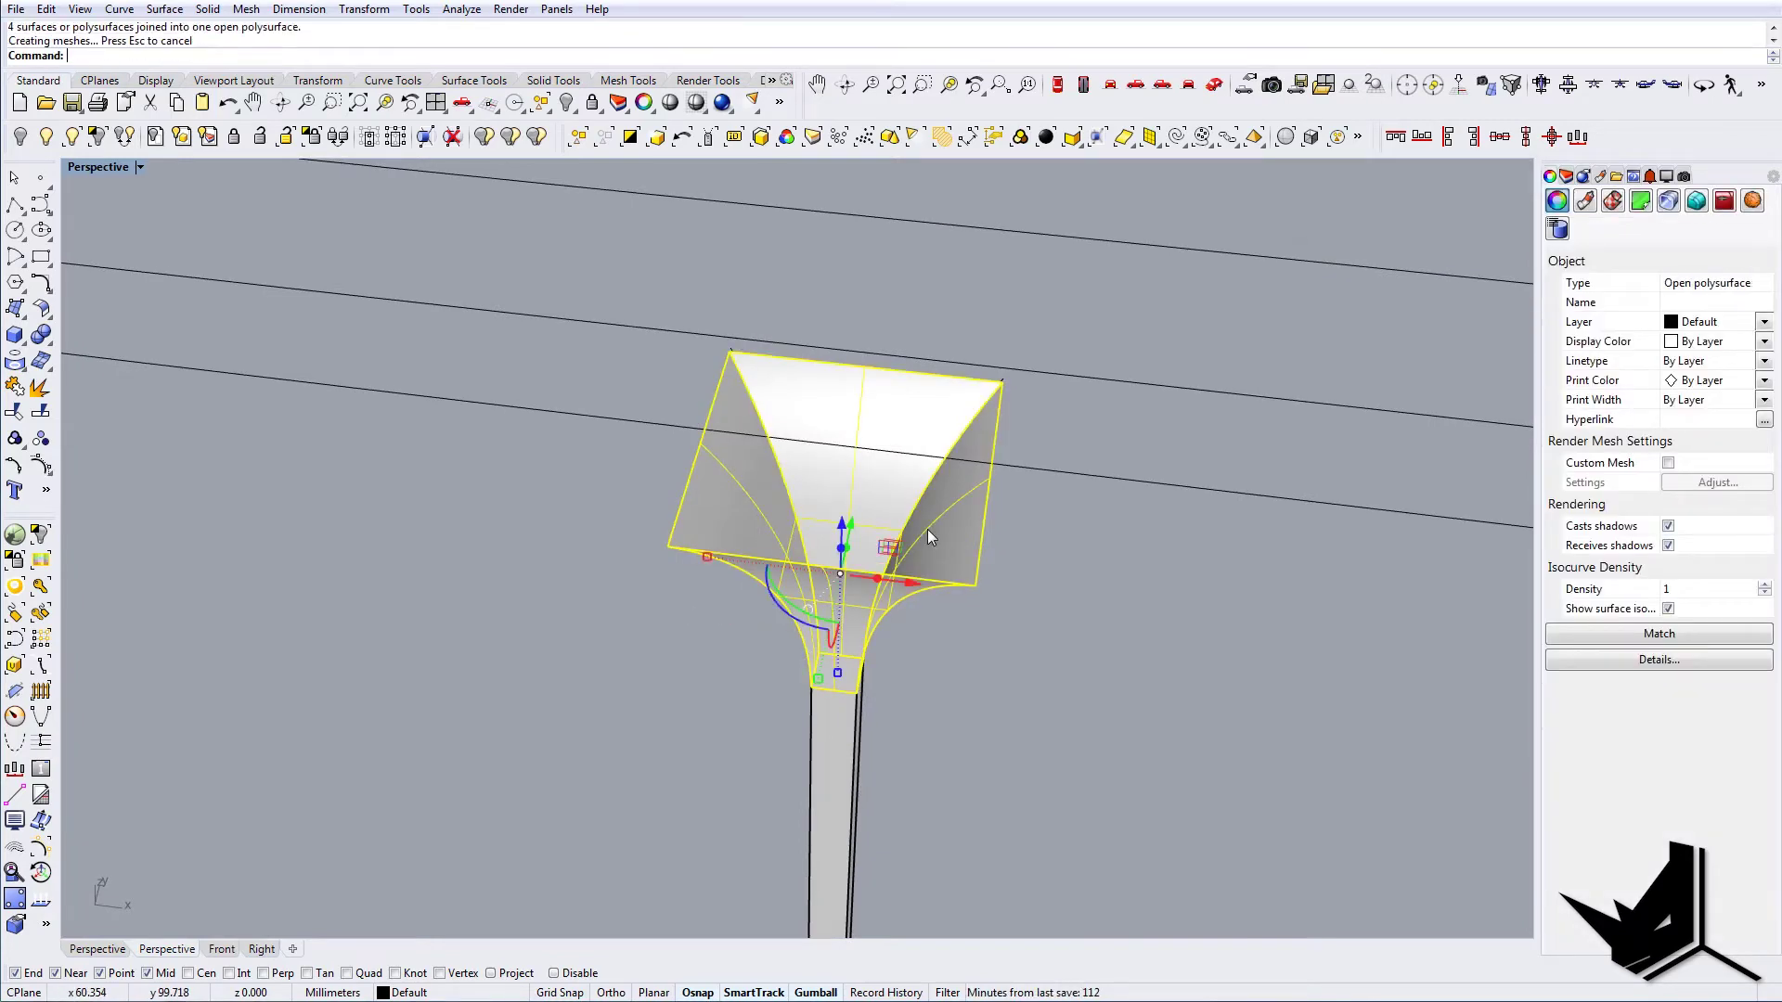
pyautogui.press('Escape')
# Extract the column's top face inside the flared head and delete it
pyautogui.moveTo(927, 529); pyautogui.dragTo(811, 621, button='right')
pyautogui.write('ExtractSrf')
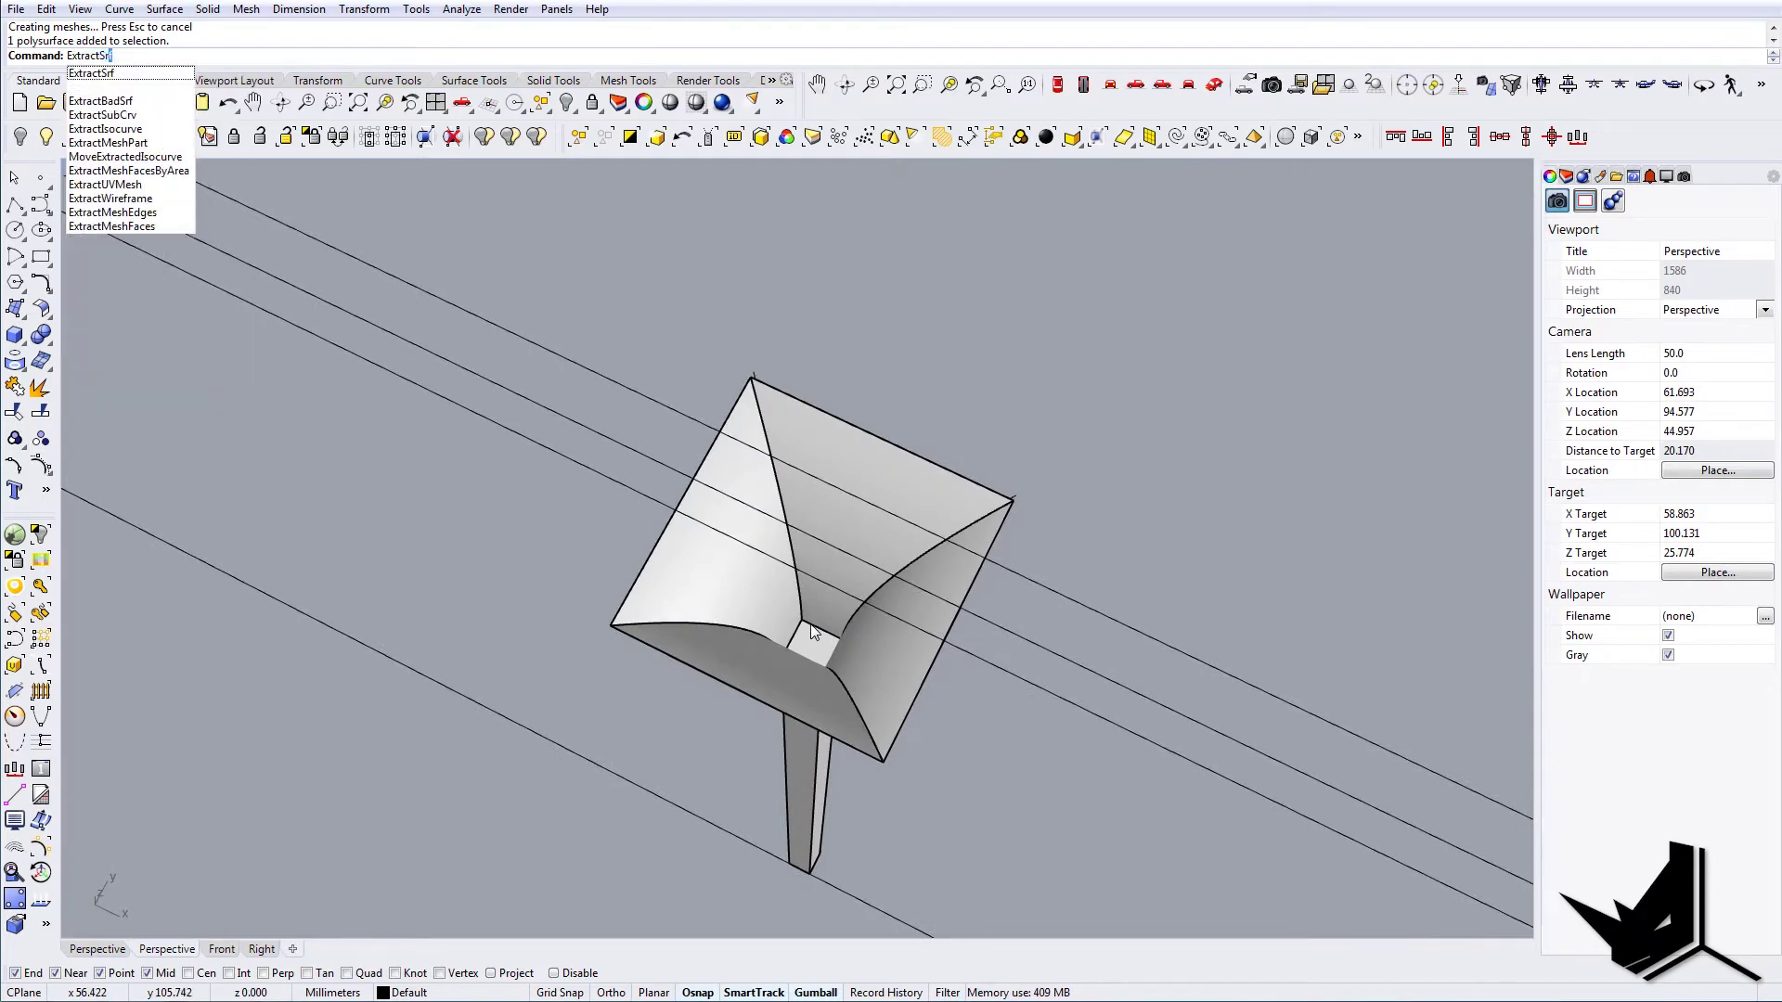
pyautogui.press('Return')
pyautogui.click(826, 656)
pyautogui.press('Return')
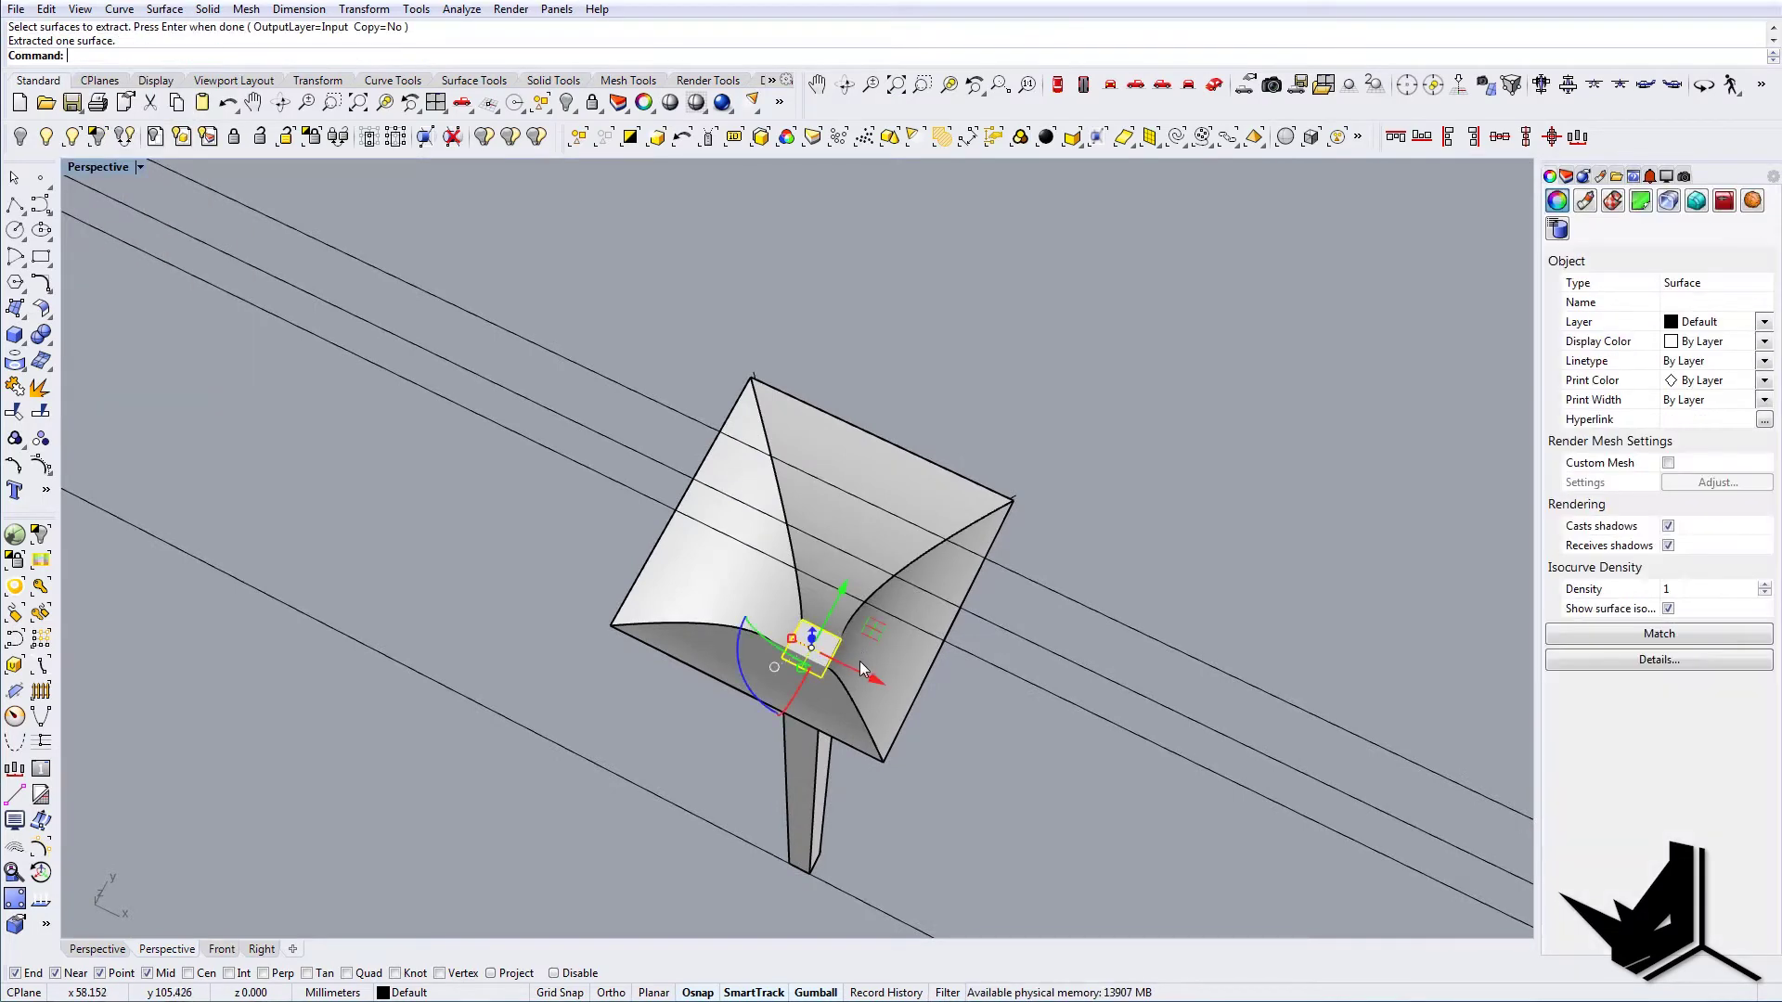
pyautogui.press('Delete')
# Join the flared head with the column shaft
pyautogui.moveTo(859, 660); pyautogui.dragTo(816, 690, button='right')
pyautogui.click(867, 637)
pyautogui.moveTo(868, 637); pyautogui.dragTo(967, 511, button='right')
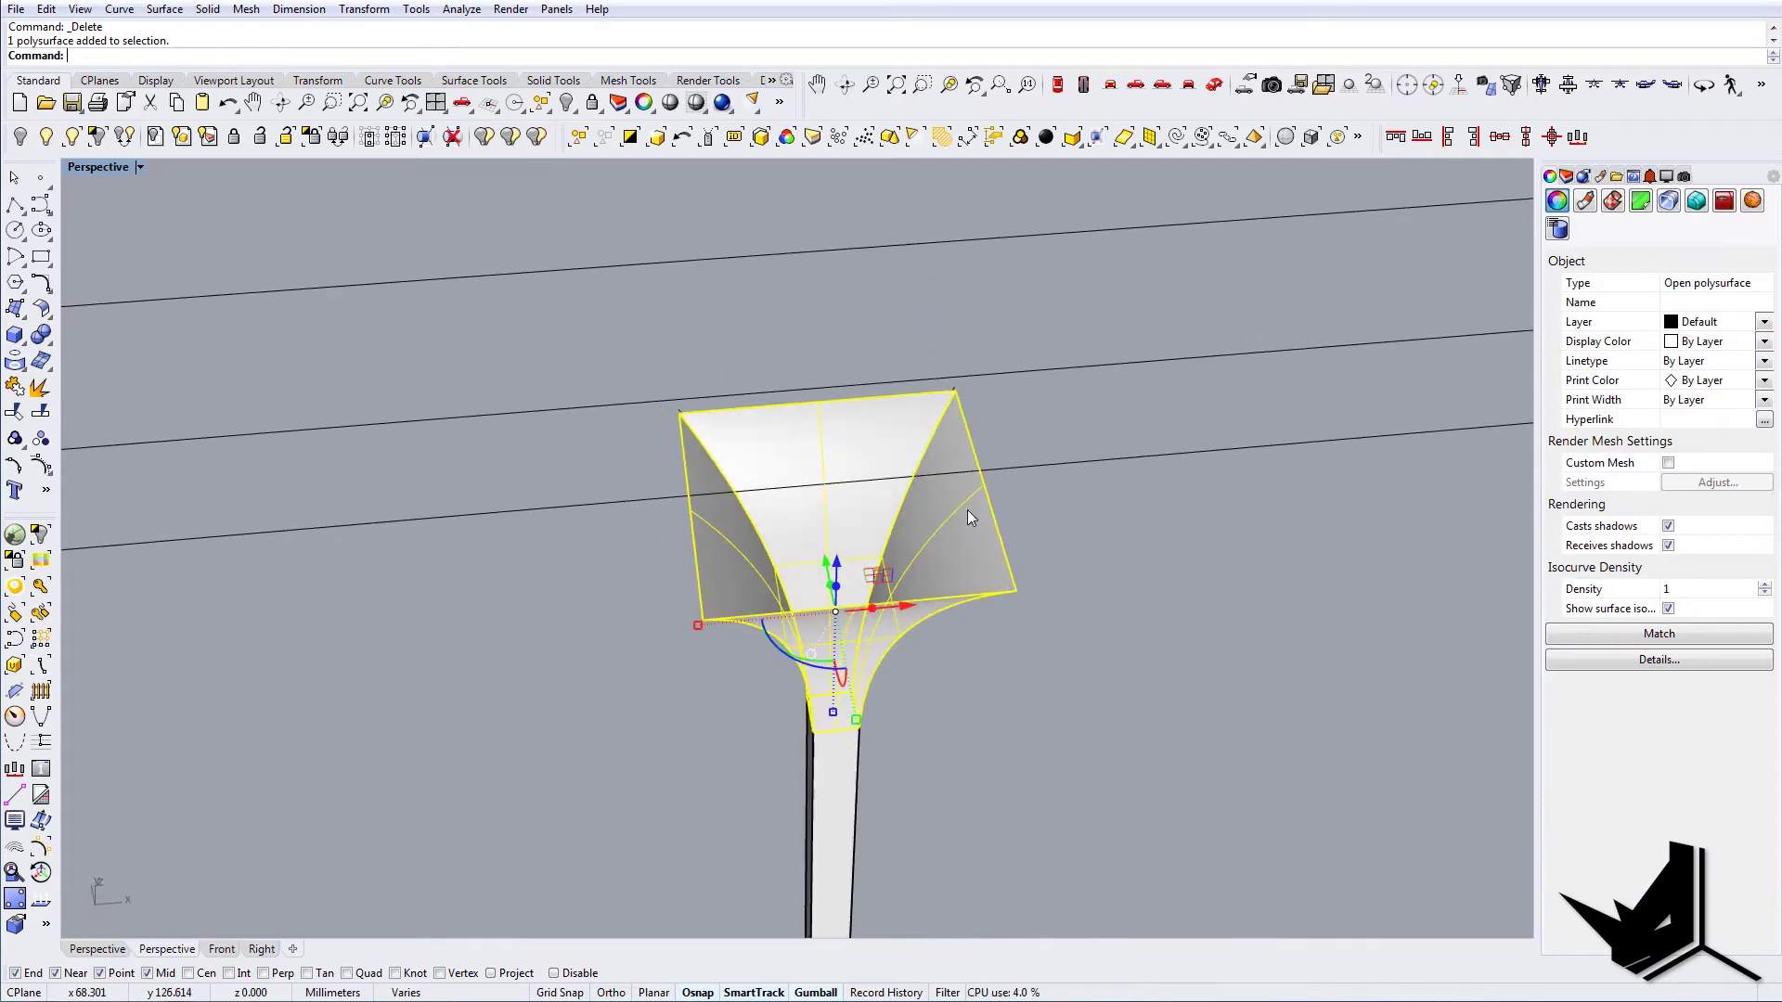
pyautogui.keyDown('shift'); pyautogui.click(828, 785); pyautogui.keyUp('shift')
pyautogui.keyDown('shift'); pyautogui.moveTo(856, 779); pyautogui.dragTo(867, 660, button='right'); pyautogui.keyUp('shift')
pyautogui.scroll(-2, 867, 659)
pyautogui.write('Join')
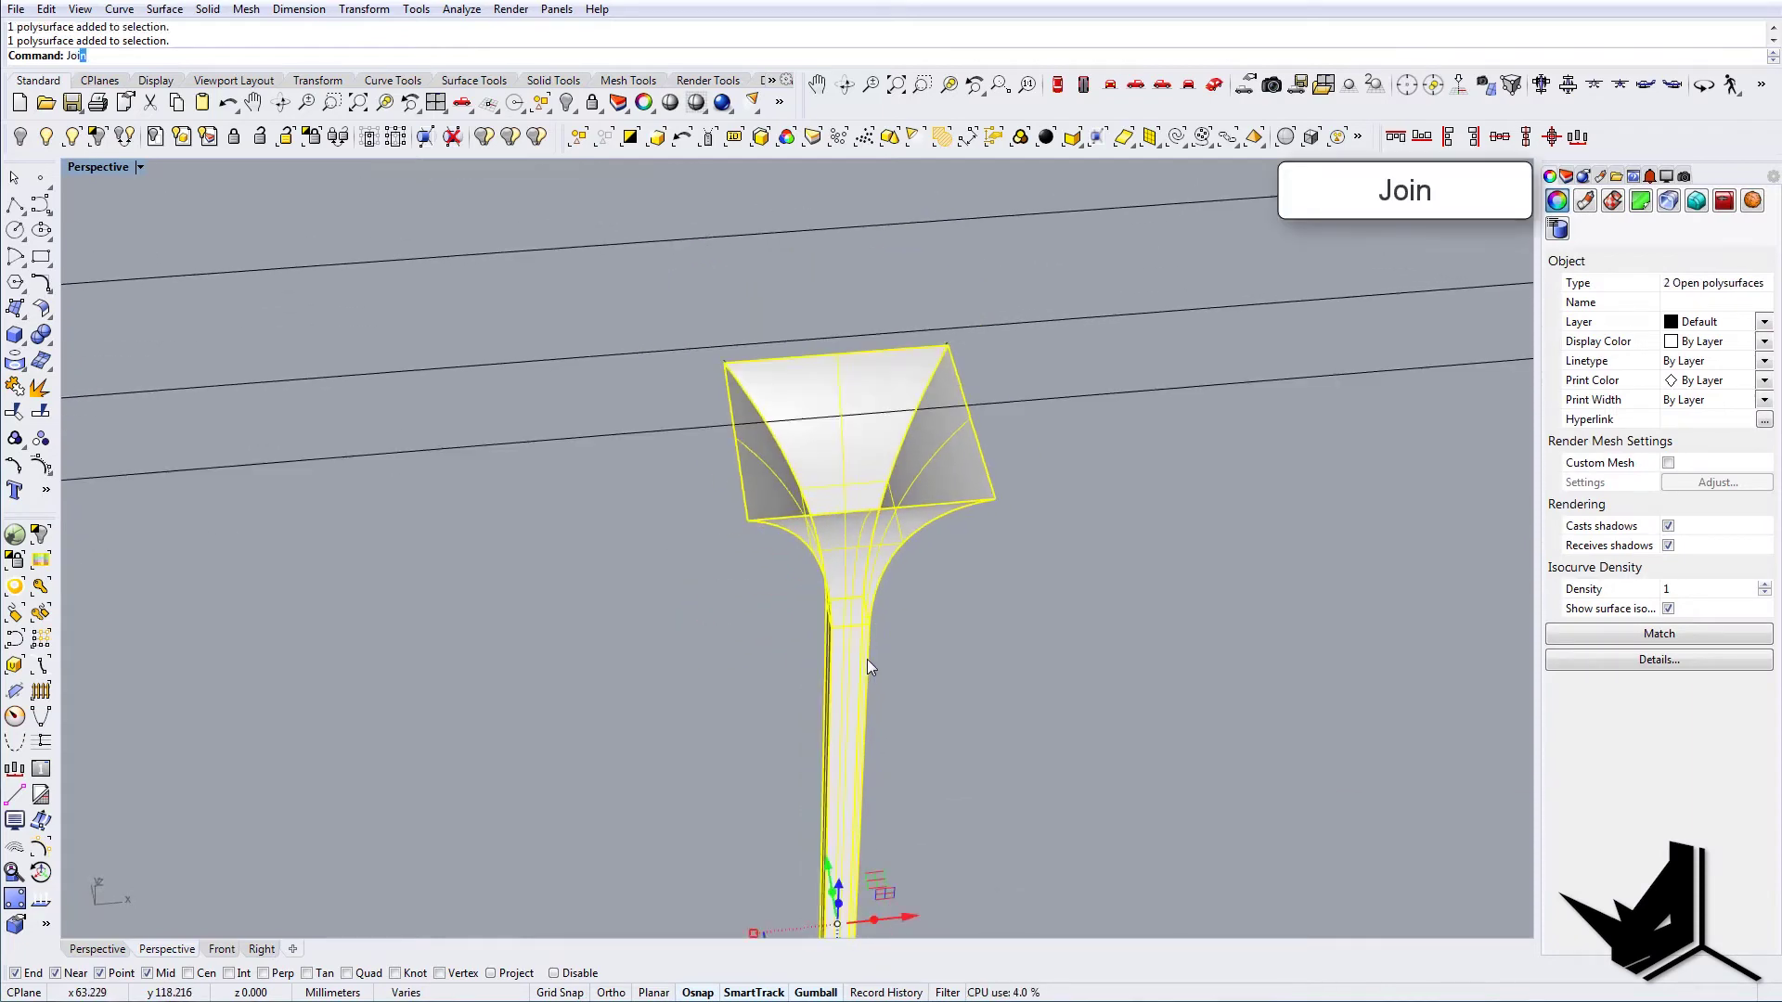
pyautogui.press('Return')
pyautogui.press('Escape')
# Cap the open top of the joined column
pyautogui.click(838, 650)
pyautogui.write('Cap')
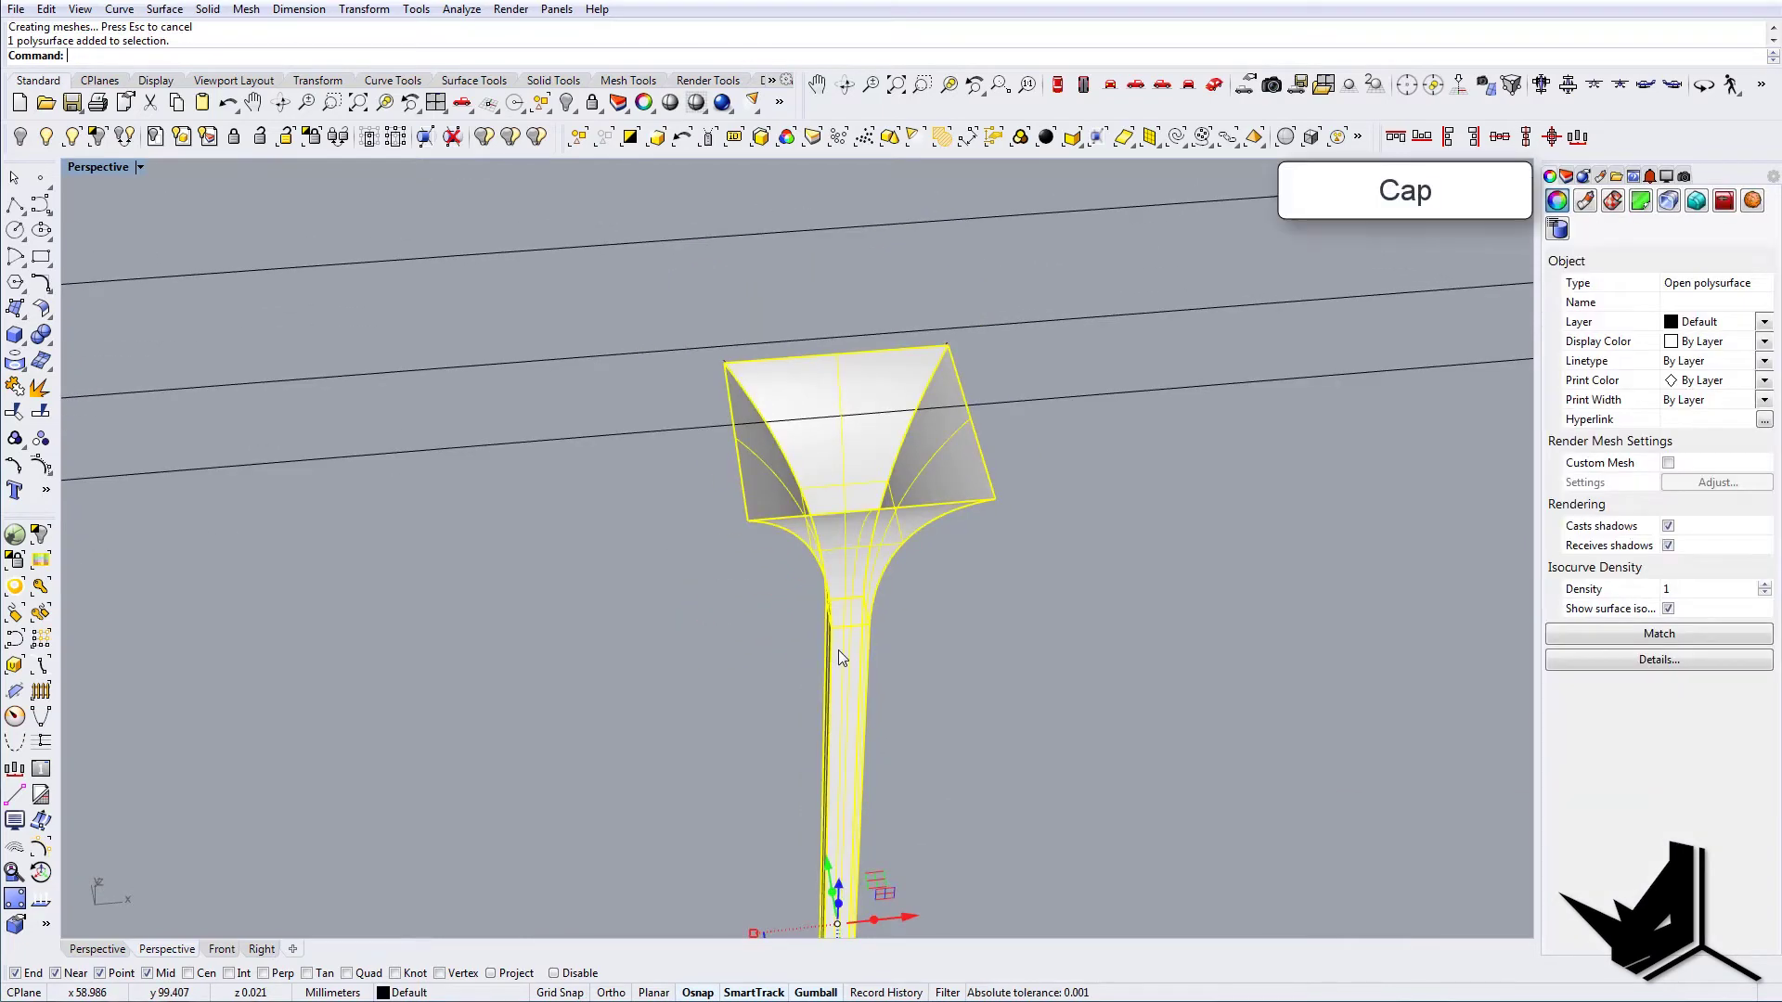
pyautogui.press('Return')
pyautogui.moveTo(876, 498); pyautogui.dragTo(912, 544, button='right')
# Move the finished column by the midpoint of its top edge to the front edge of the building's footprint
pyautogui.click(821, 549)
pyautogui.scroll(5, 995, 466)
pyautogui.write('M')
pyautogui.press('Return')
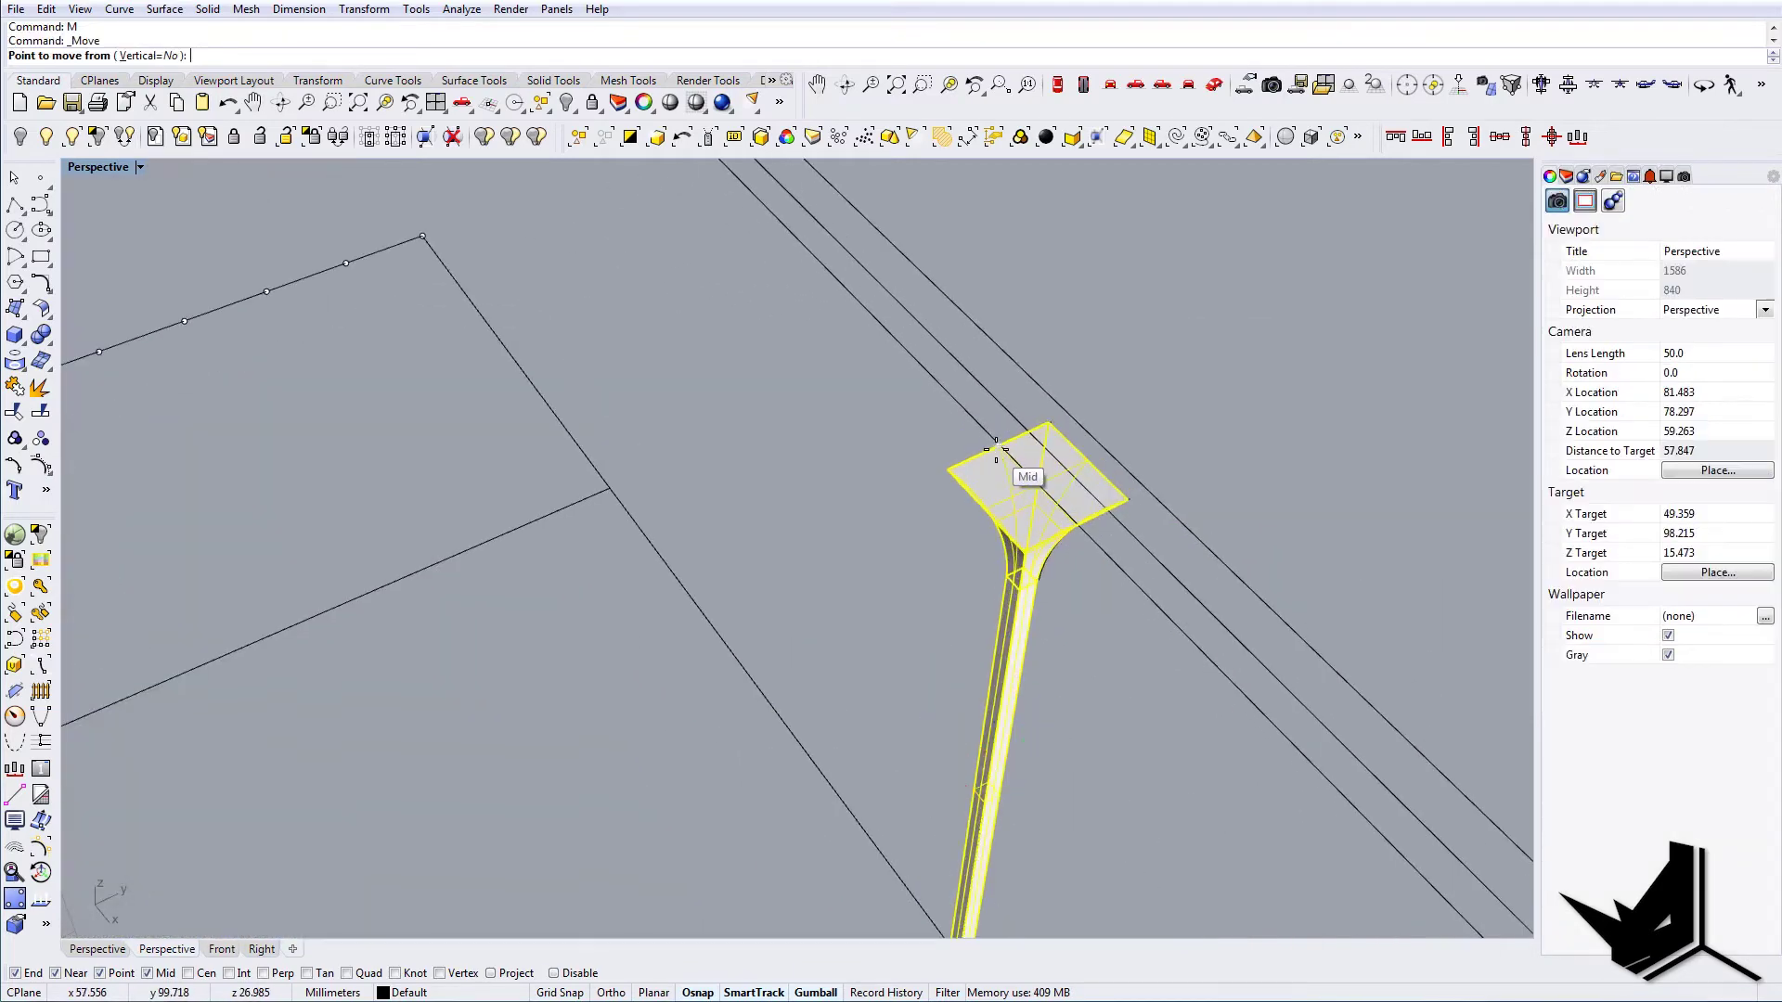
pyautogui.click(998, 452)
pyautogui.moveTo(998, 452); pyautogui.dragTo(906, 616, button='right')
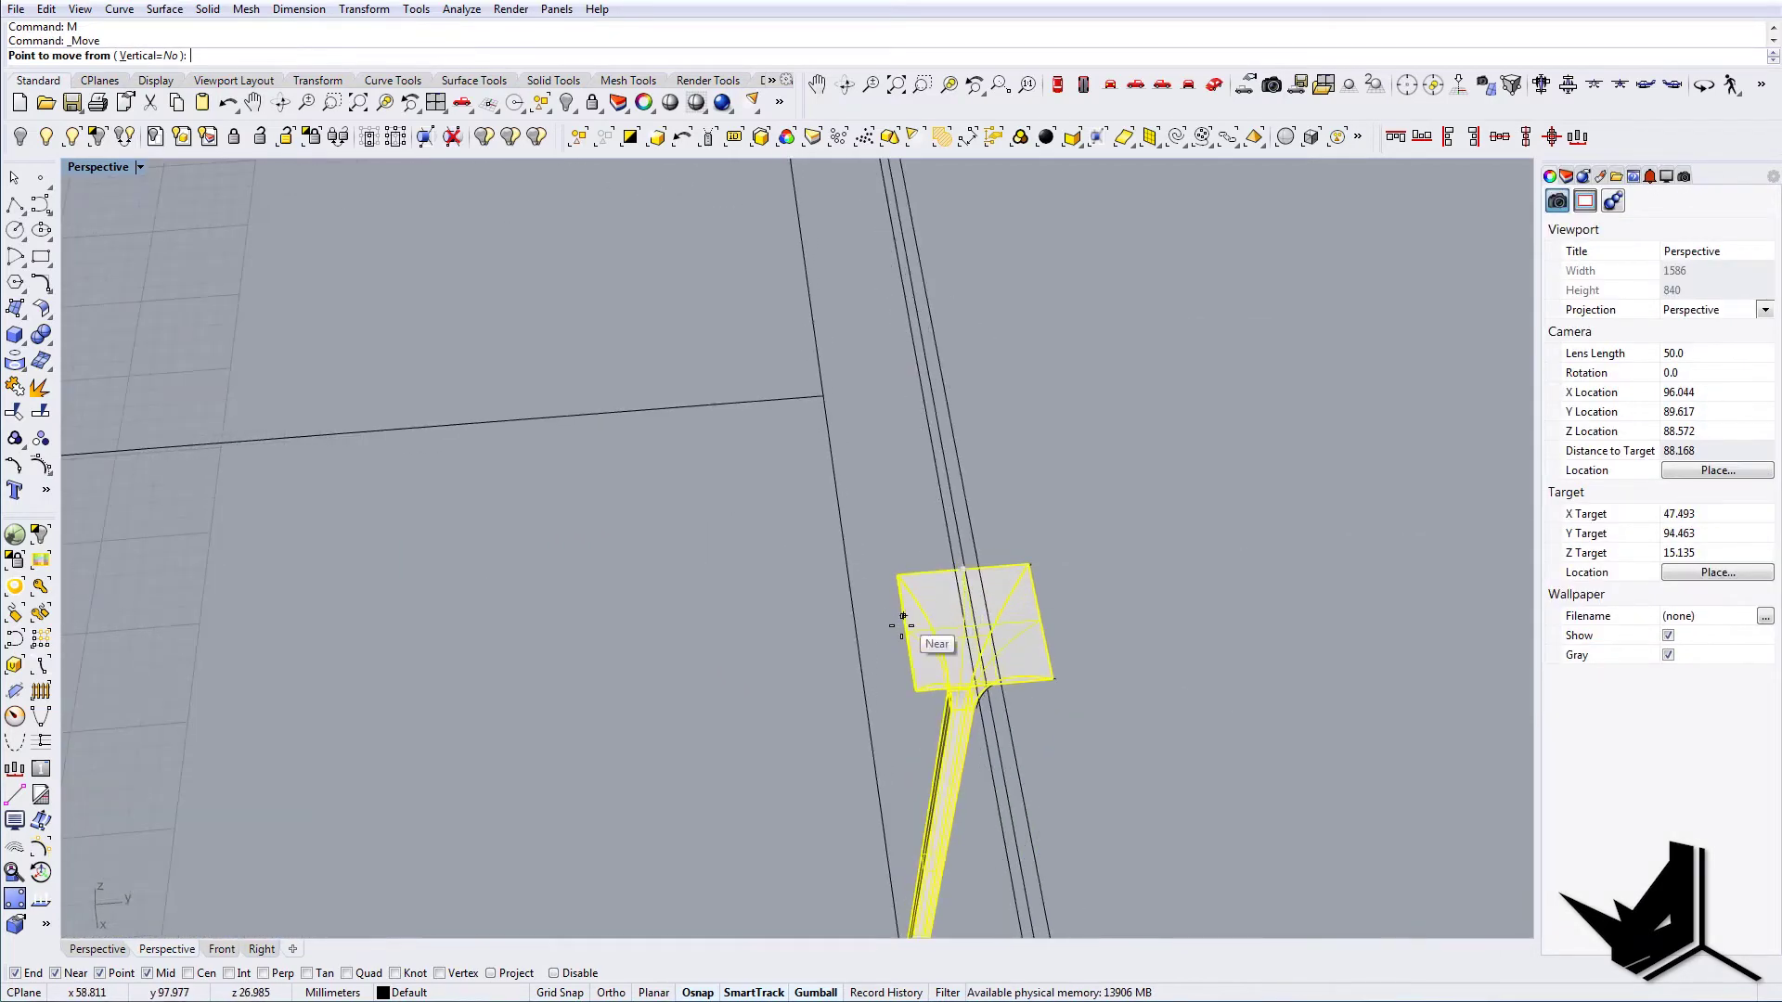
pyautogui.scroll(-6, 906, 624)
pyautogui.keyDown('shift'); pyautogui.moveTo(779, 649); pyautogui.dragTo(1032, 641, button='right'); pyautogui.keyUp('shift')
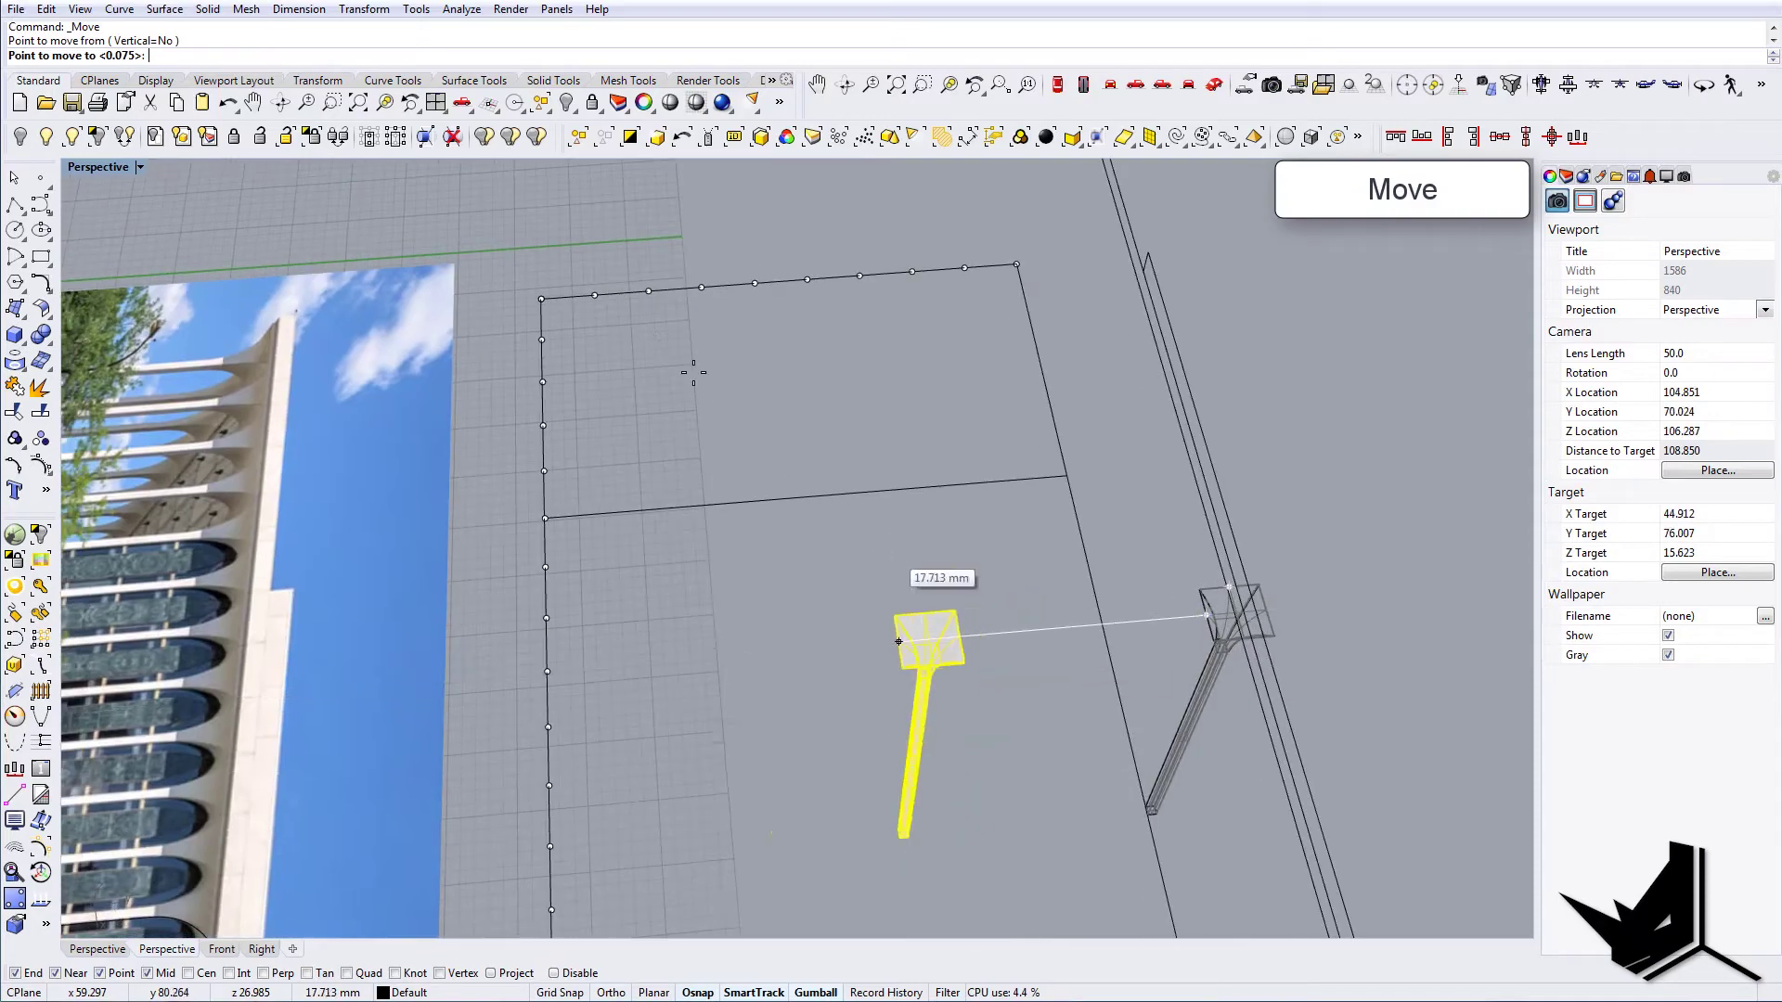
pyautogui.scroll(4, 662, 327)
pyautogui.click(560, 297)
# Move the column along the footprint's front edge to the first division point beside the corner
pyautogui.moveTo(561, 297); pyautogui.dragTo(926, 617, button='right')
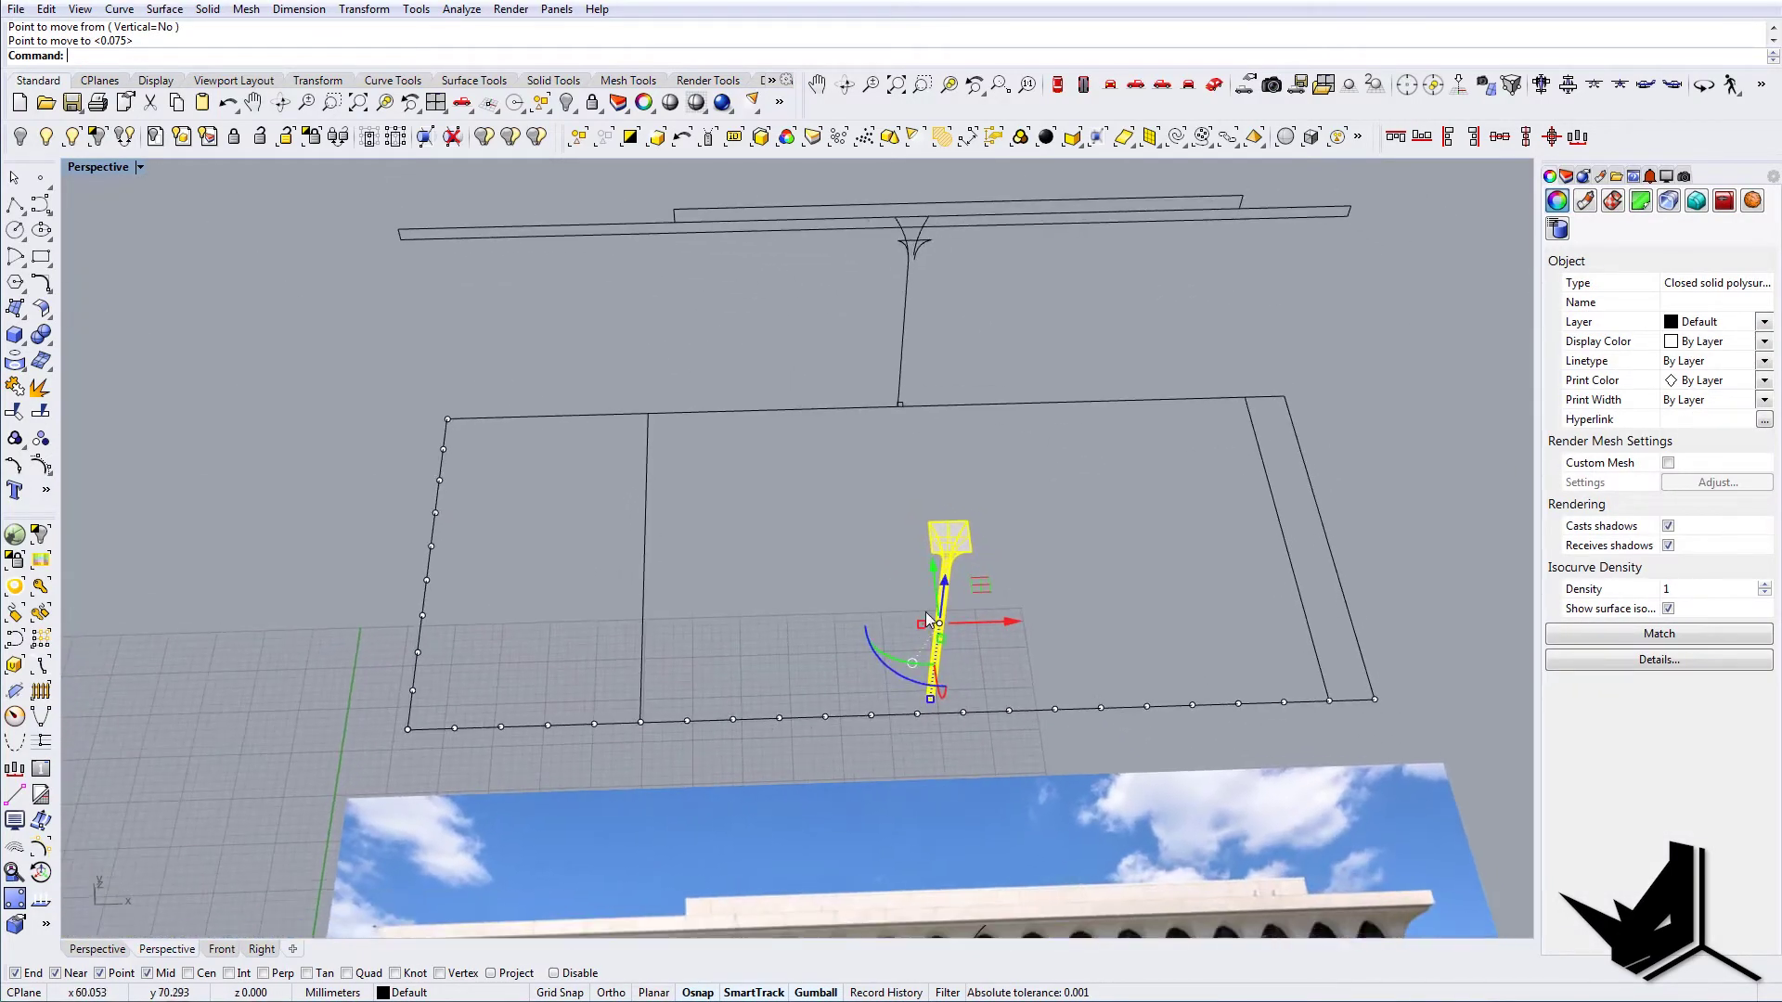
pyautogui.scroll(3, 932, 536)
pyautogui.click(947, 524)
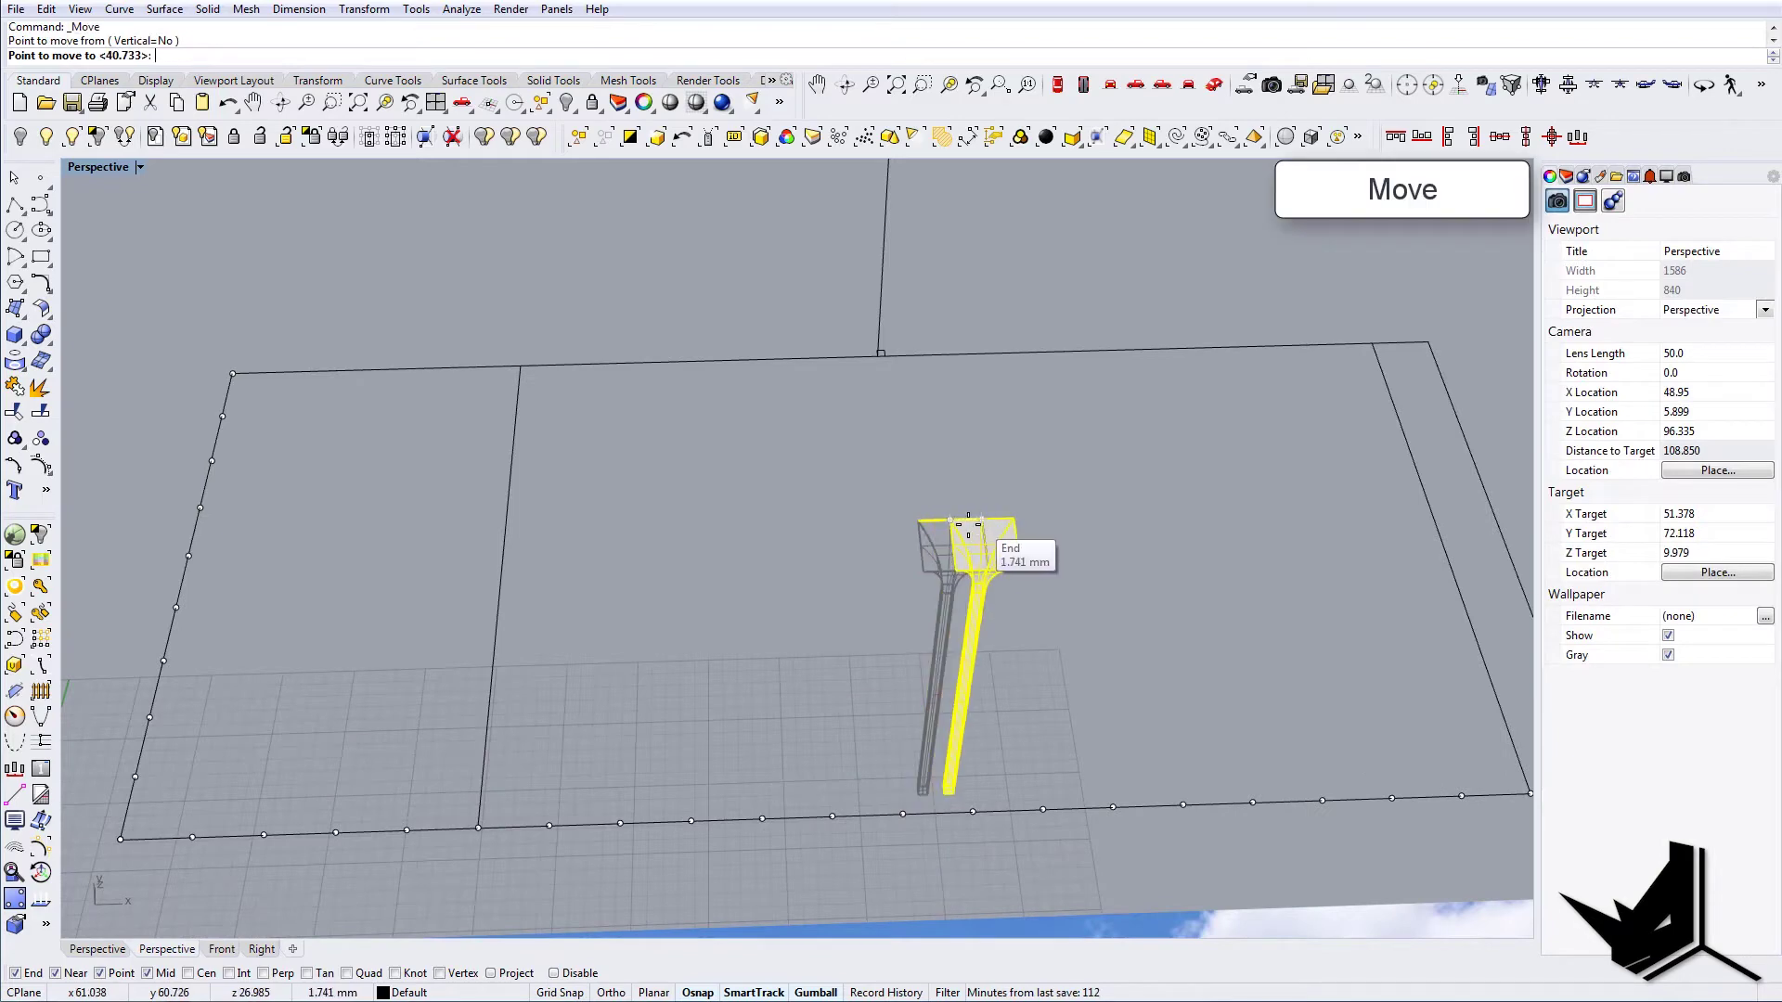
pyautogui.scroll(-5, 577, 691)
pyautogui.scroll(4, 531, 660)
pyautogui.click(550, 677)
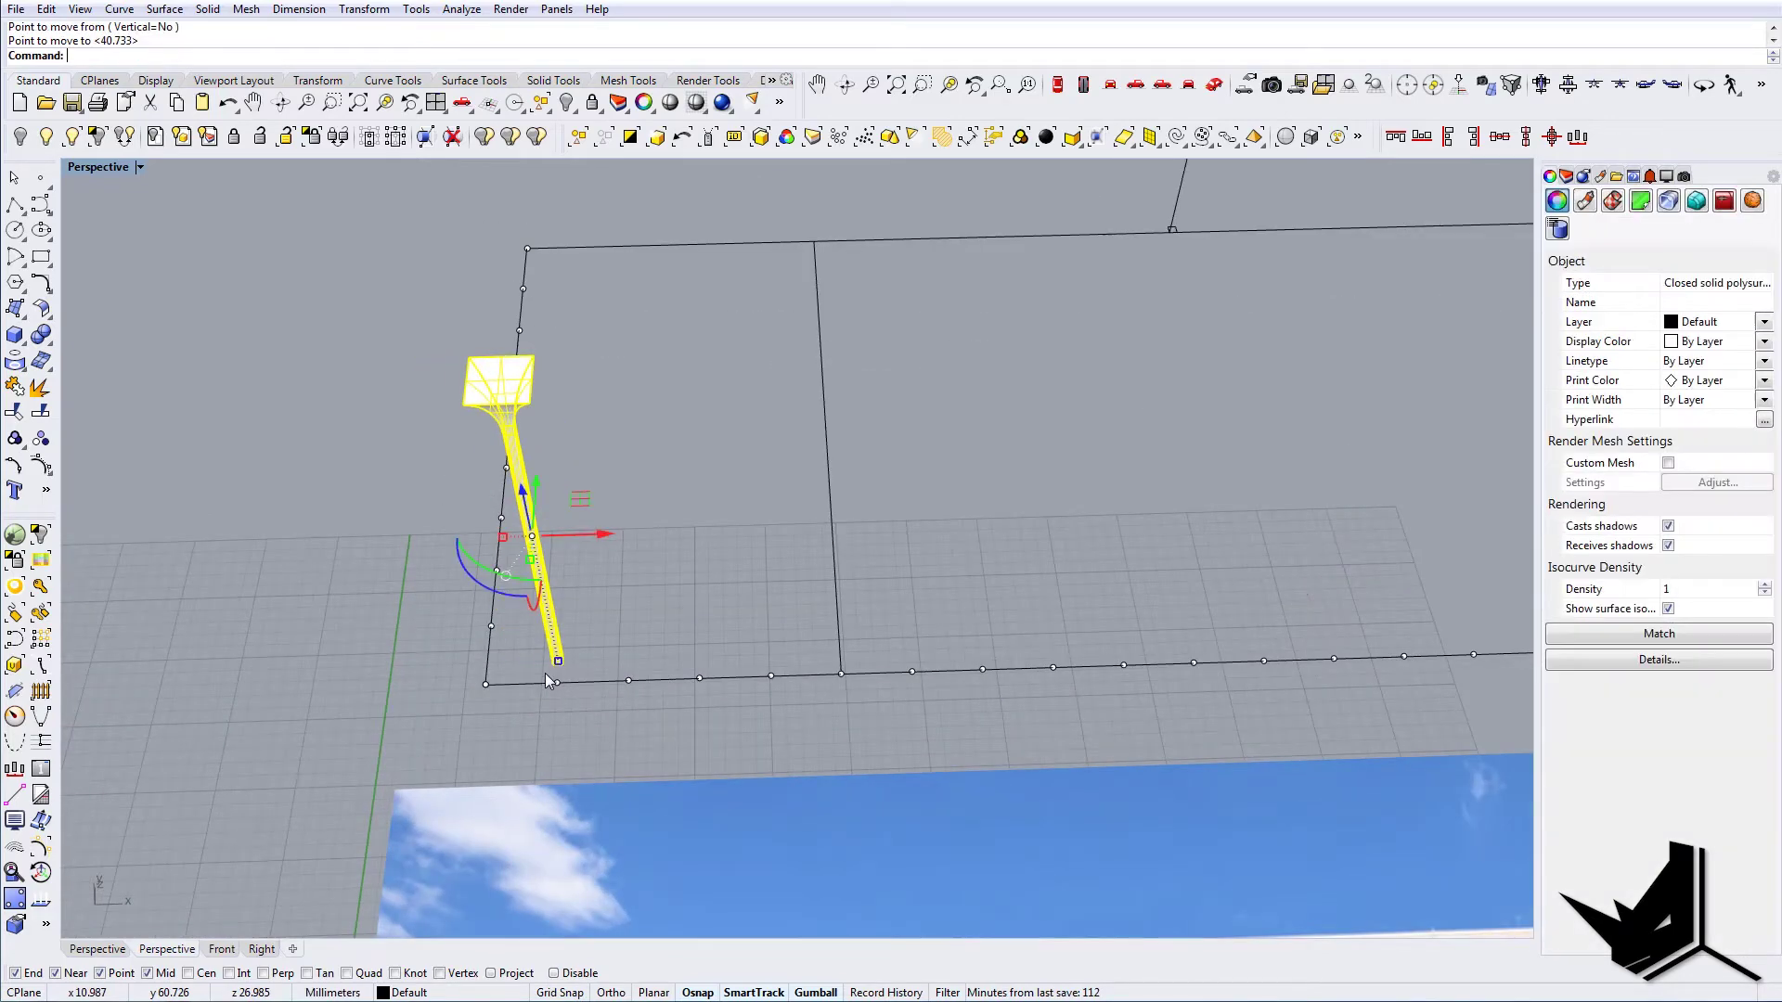
# Draw a guide line into the footprint, perpendicular to the front edge, from the midpoint of its first segment beside the corner
pyautogui.scroll(5, 714, 646)
pyautogui.scroll(-6, 728, 647)
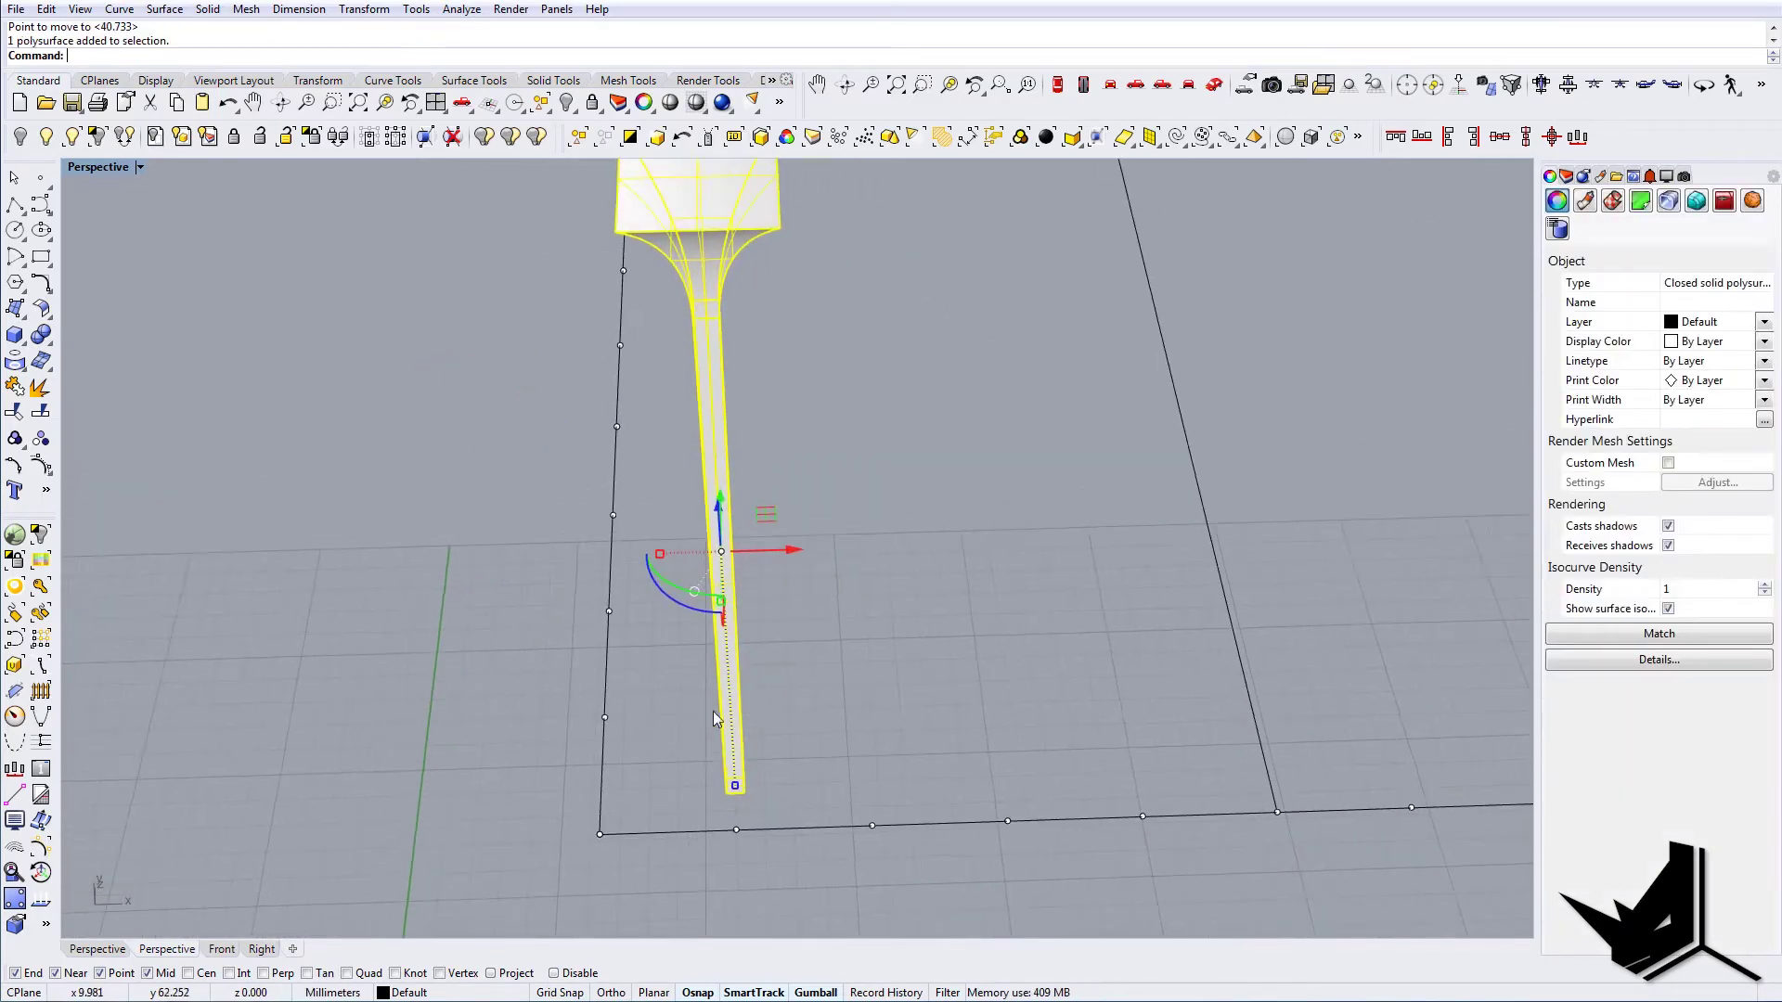
pyautogui.scroll(3, 736, 655)
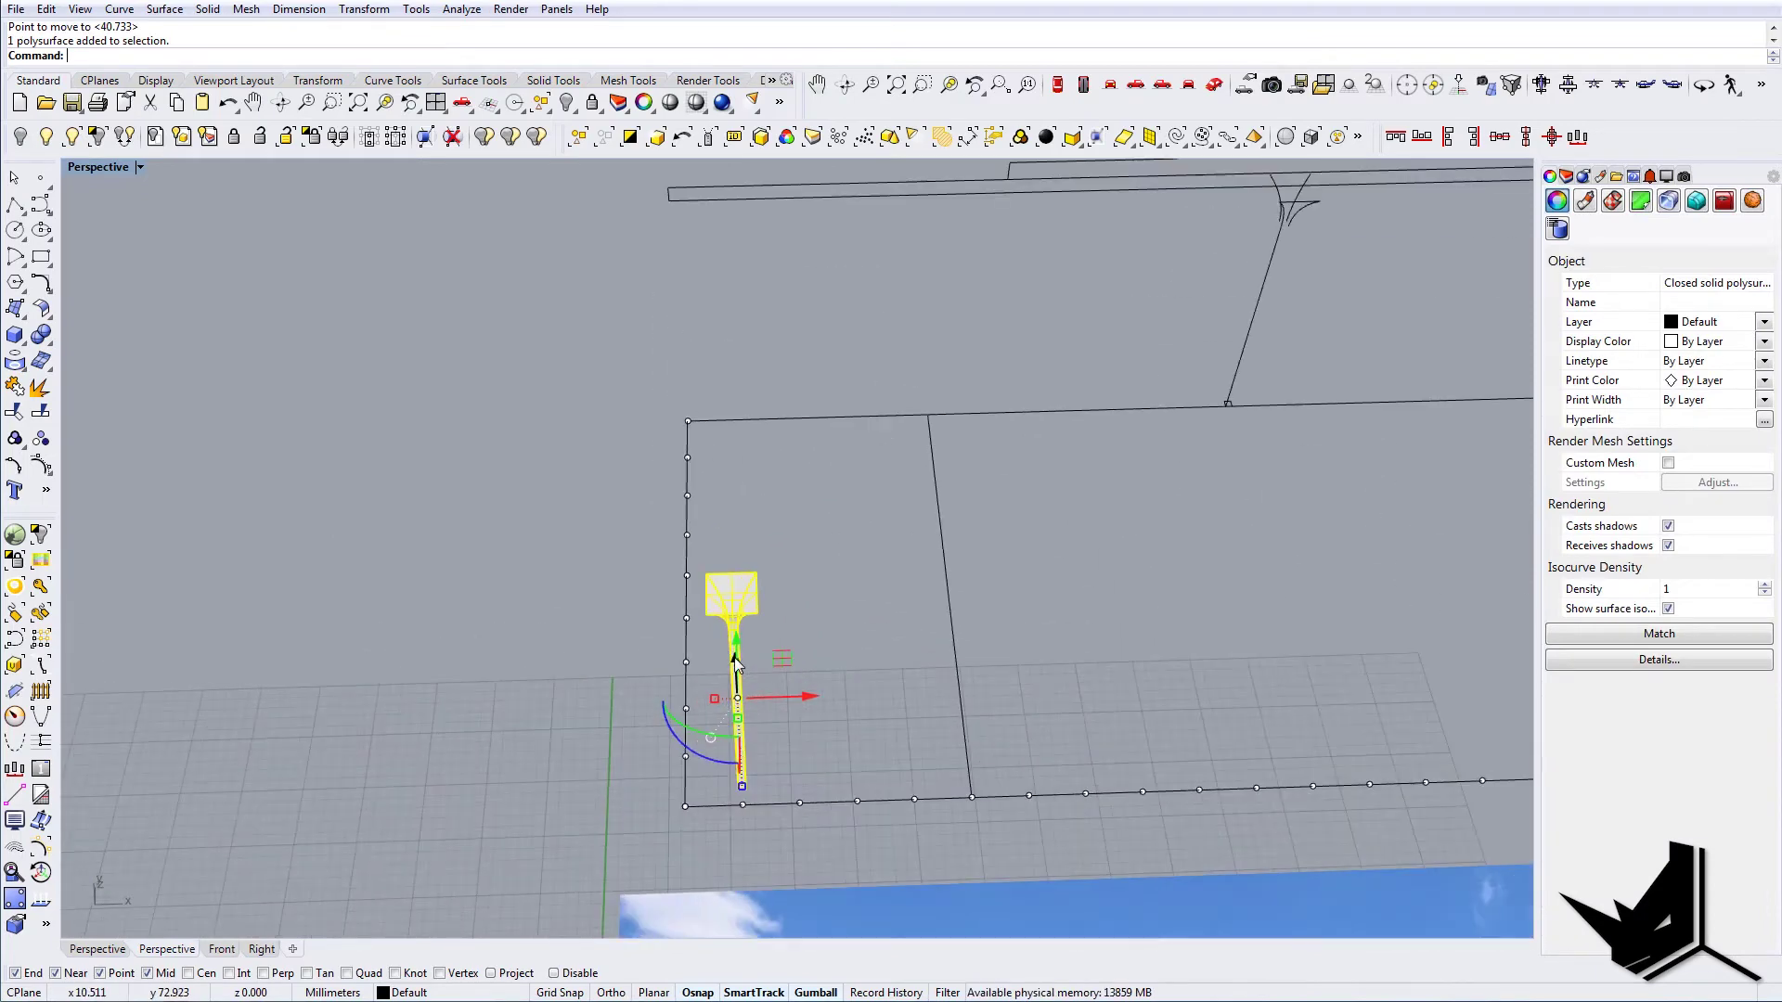
pyautogui.scroll(3, 739, 787)
pyautogui.click(685, 805)
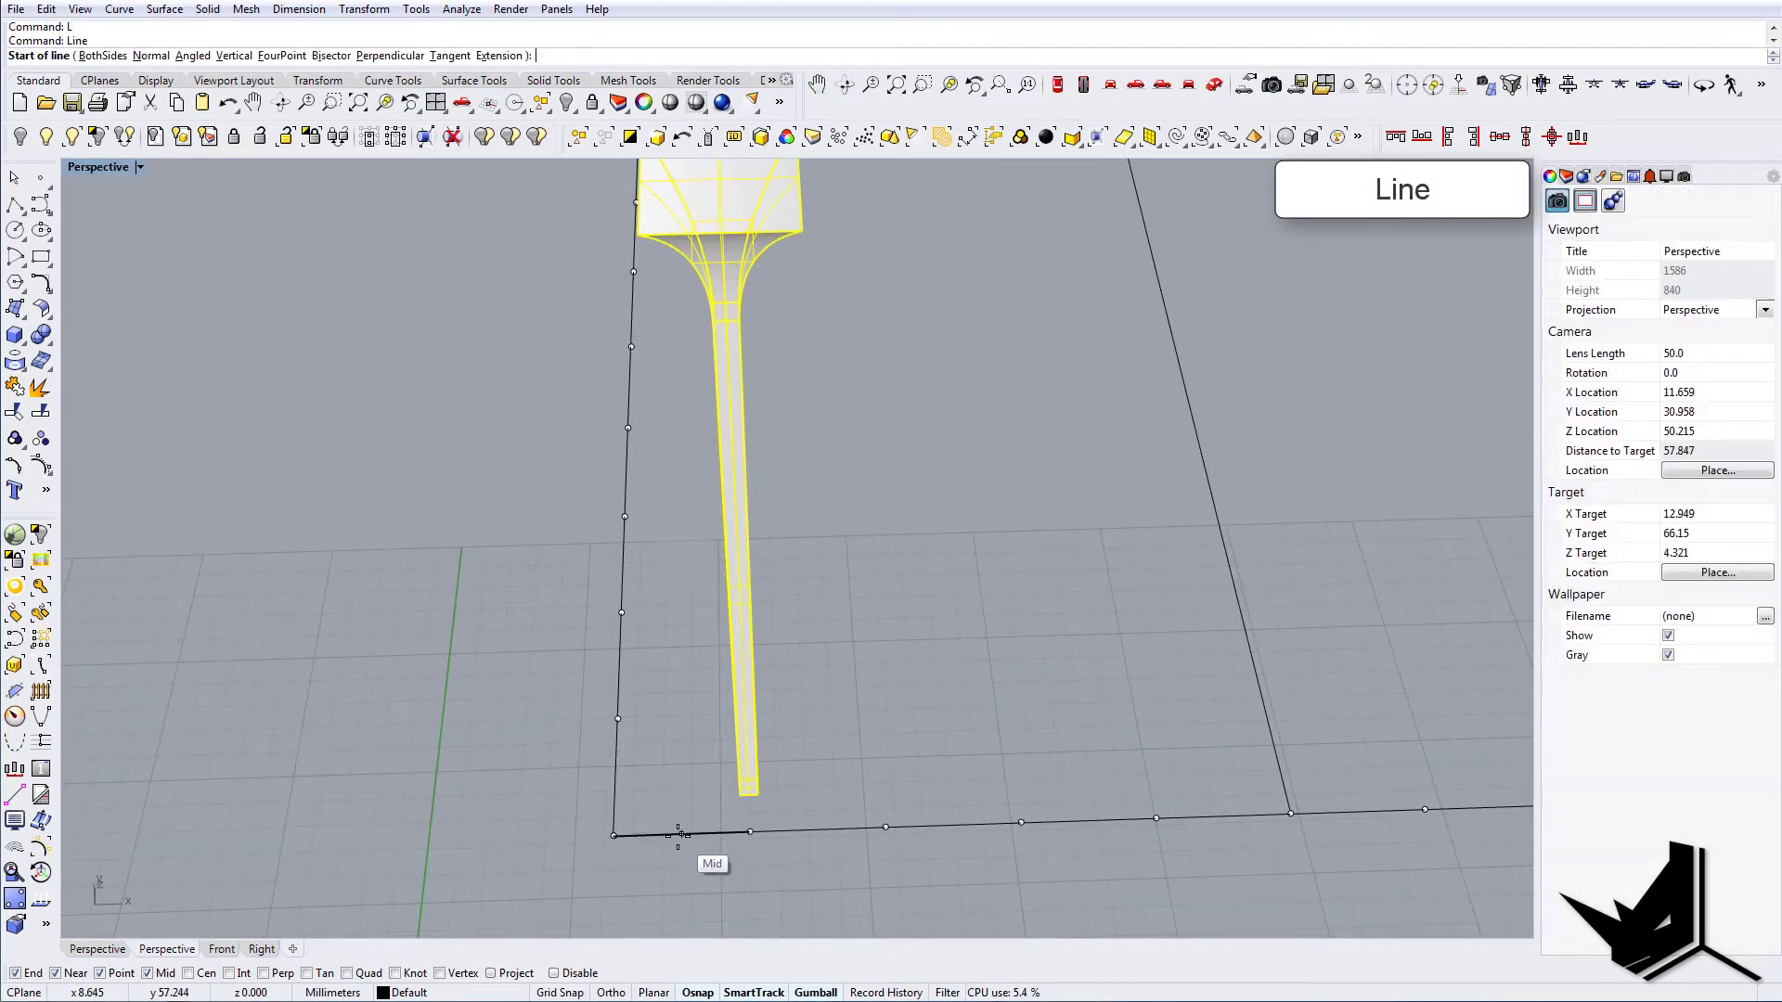
pyautogui.click(682, 834)
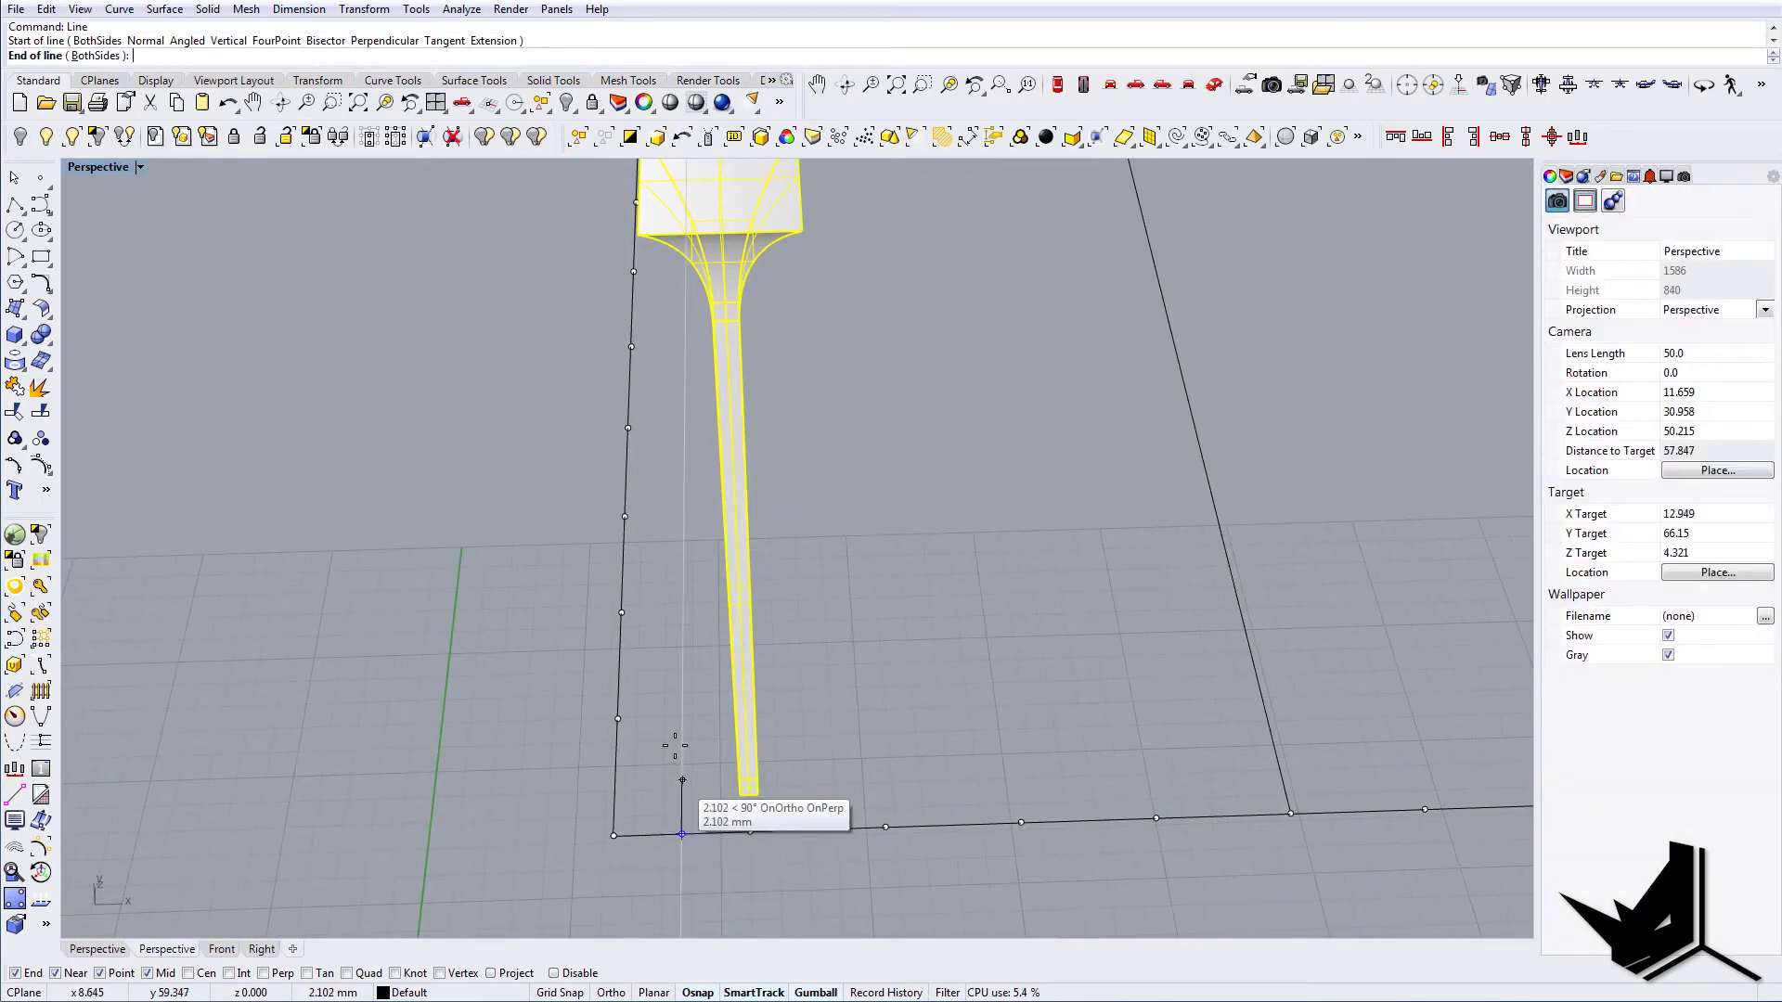
pyautogui.click(675, 692)
# Move the column by the midpoint of its base edge onto the guide line
pyautogui.keyDown('shift'); pyautogui.moveTo(741, 729); pyautogui.dragTo(766, 698, button='right'); pyautogui.keyUp('shift')
pyautogui.write('M')
pyautogui.press('Return')
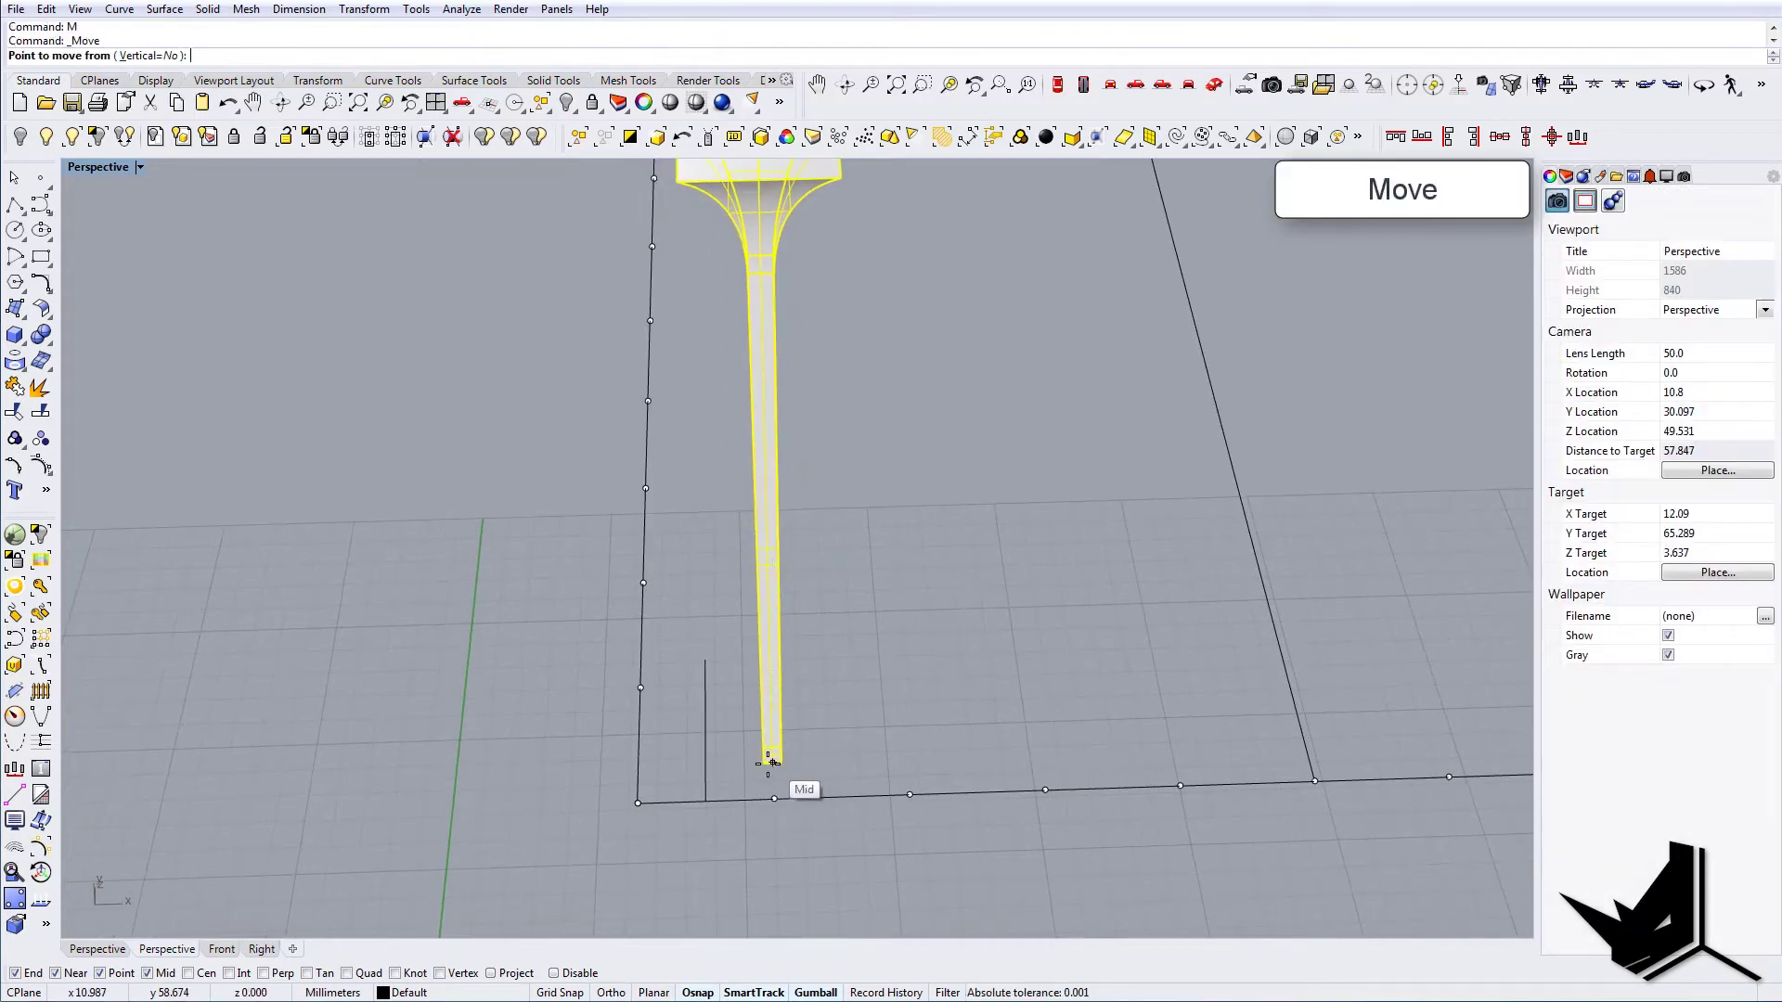
pyautogui.click(765, 763)
pyautogui.scroll(3, 778, 784)
pyautogui.write('M')
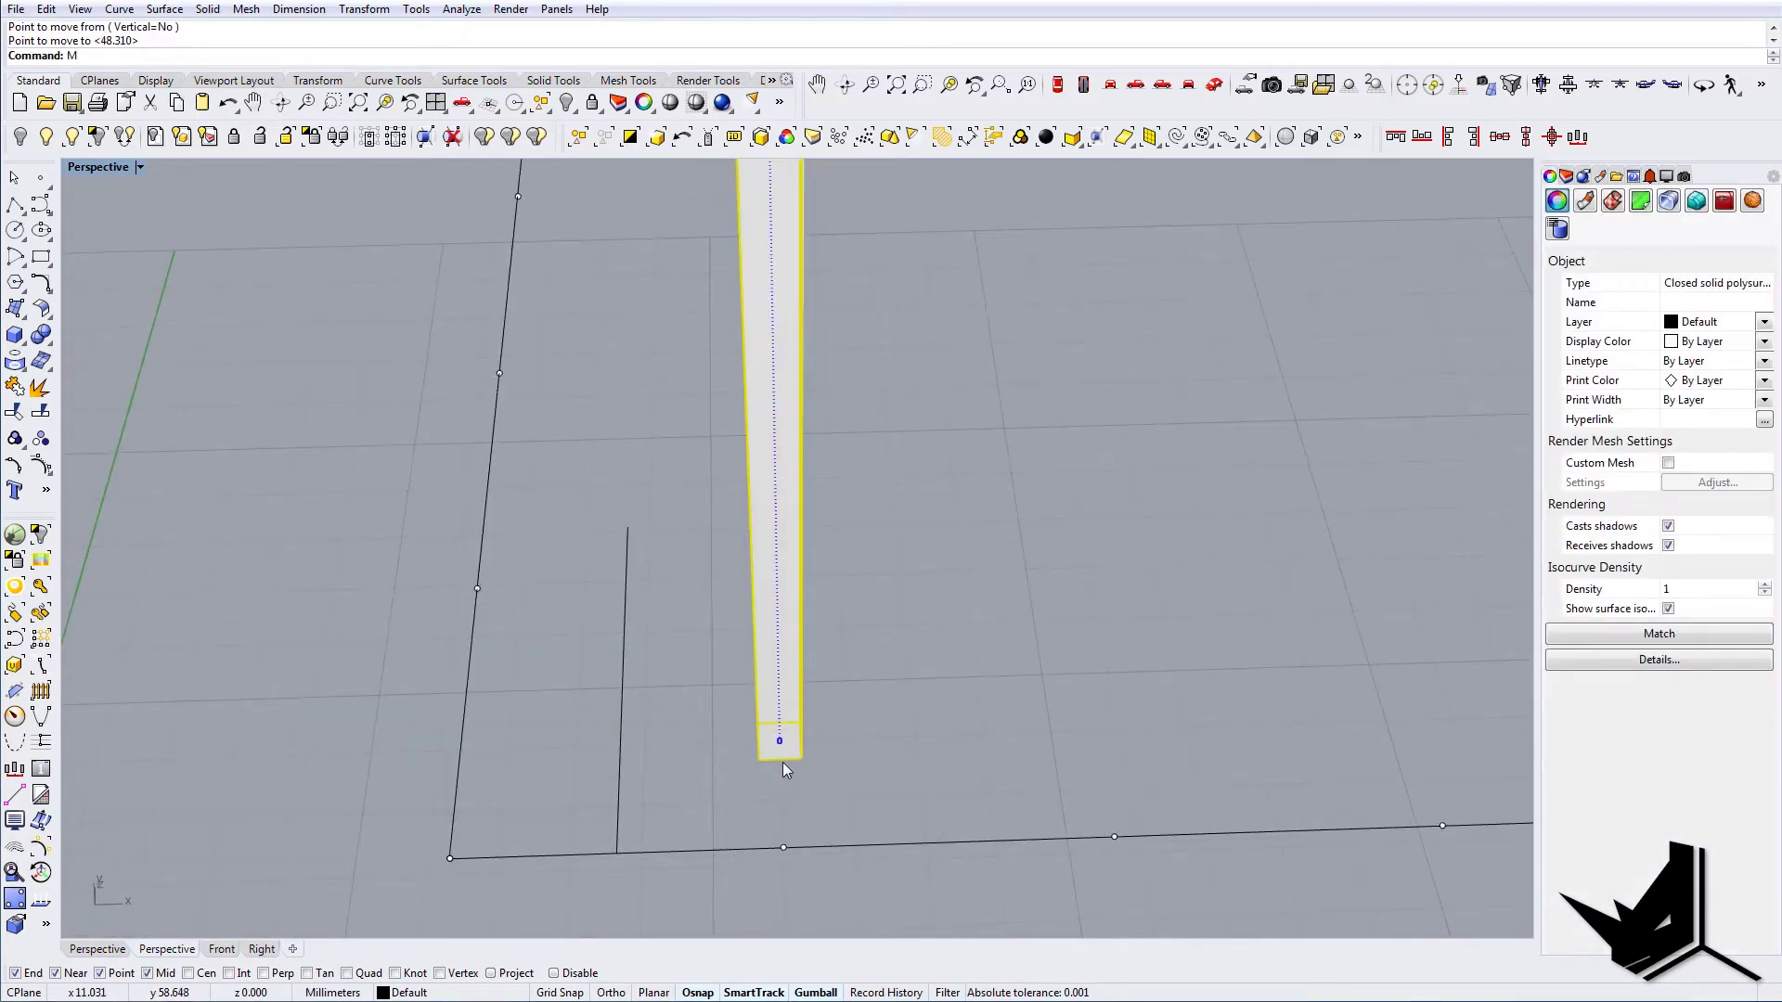
pyautogui.click(782, 763)
pyautogui.click(772, 731)
pyautogui.press('Return')
pyautogui.click(780, 760)
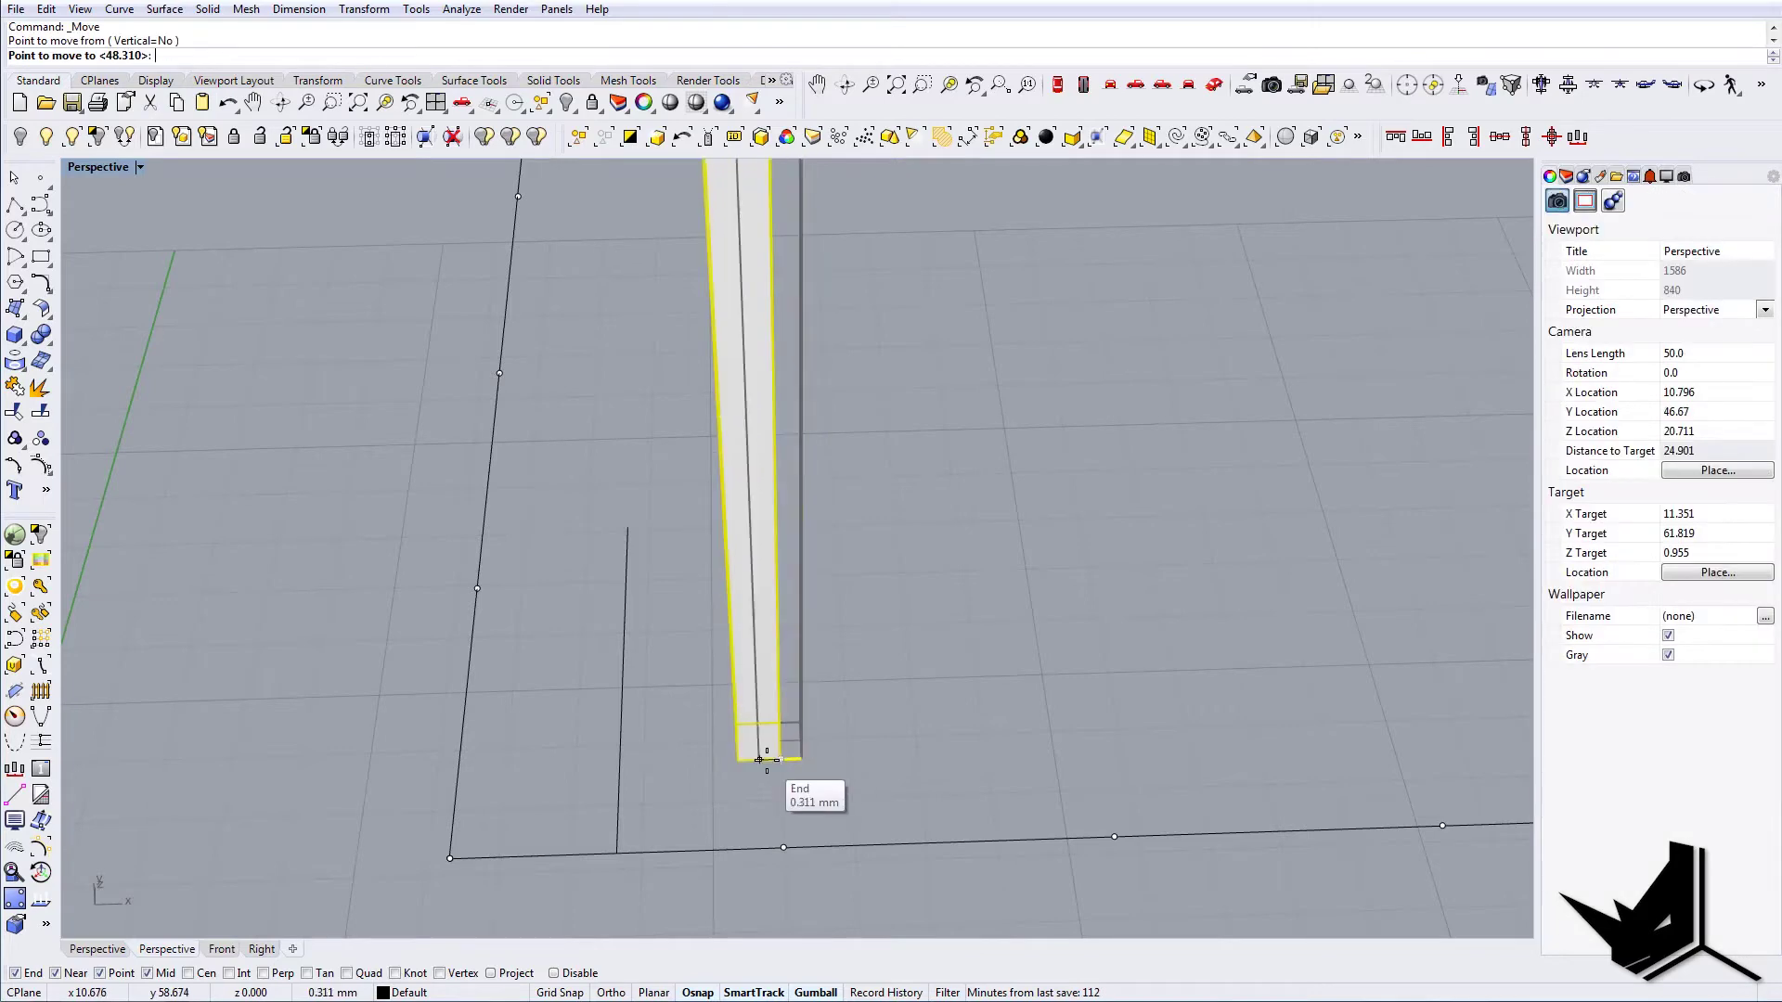
pyautogui.click(622, 763)
# Delete the guide line beside the column base
pyautogui.scroll(-10, 637, 767)
pyautogui.moveTo(653, 767); pyautogui.dragTo(858, 739, button='right')
pyautogui.moveTo(850, 777); pyautogui.dragTo(848, 781)
pyautogui.press('Delete')
# Copy the column from the footprint corner to the first division point along the short side
pyautogui.scroll(-8, 877, 728)
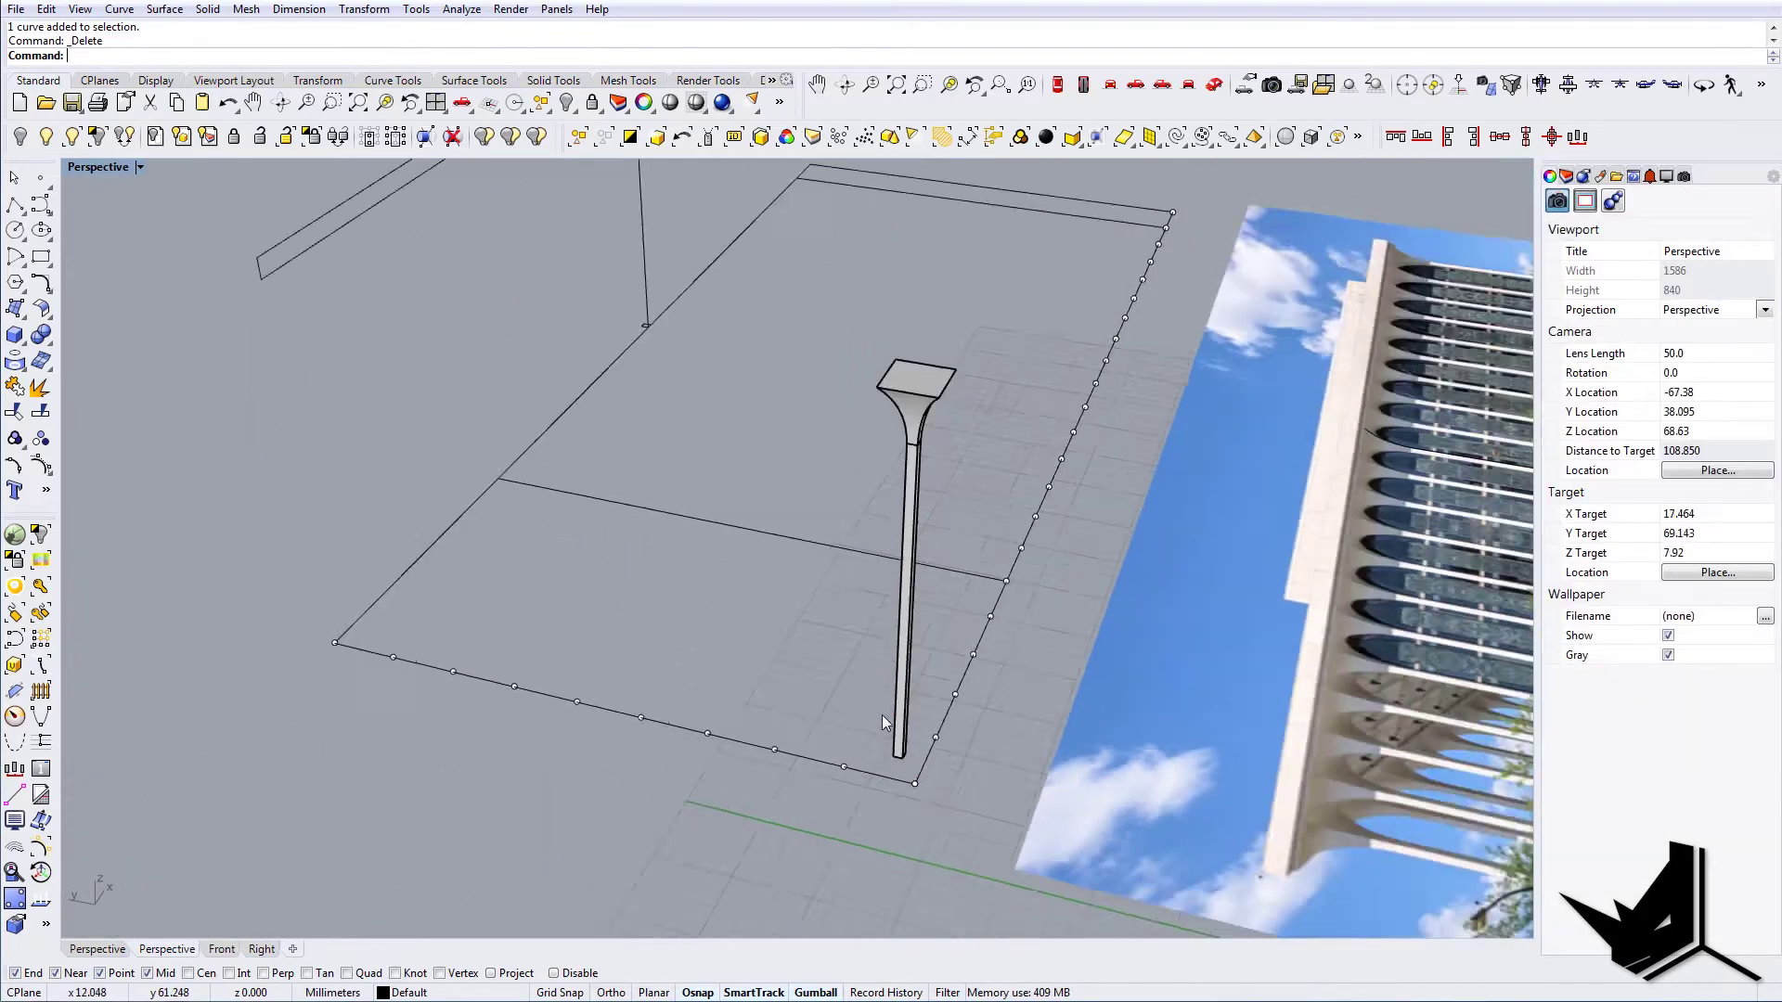
pyautogui.moveTo(882, 716); pyautogui.dragTo(882, 640, button='right')
pyautogui.scroll(-2, 776, 688)
pyautogui.moveTo(882, 640); pyautogui.dragTo(917, 772, button='right')
pyautogui.scroll(6, 843, 741)
pyautogui.scroll(2, 843, 741)
pyautogui.click(861, 745)
pyautogui.write('copy')
pyautogui.press('Return')
pyautogui.click(917, 847)
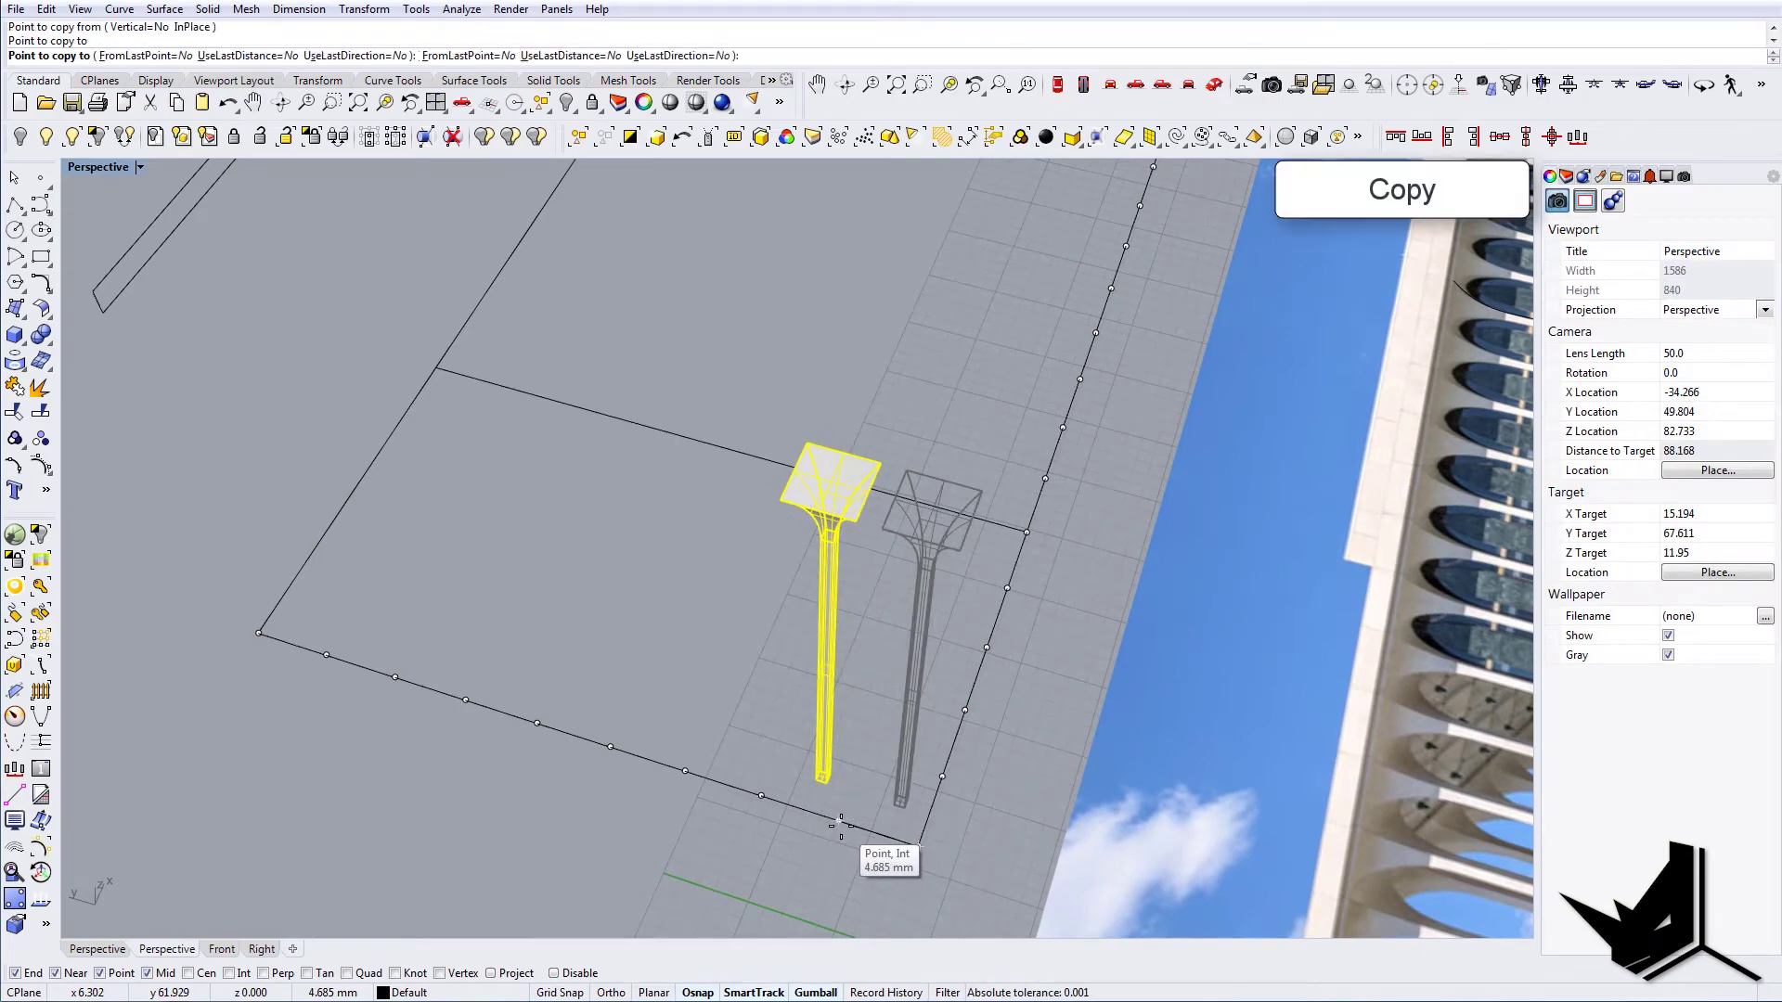
pyautogui.moveTo(880, 805); pyautogui.dragTo(824, 357, button='right')
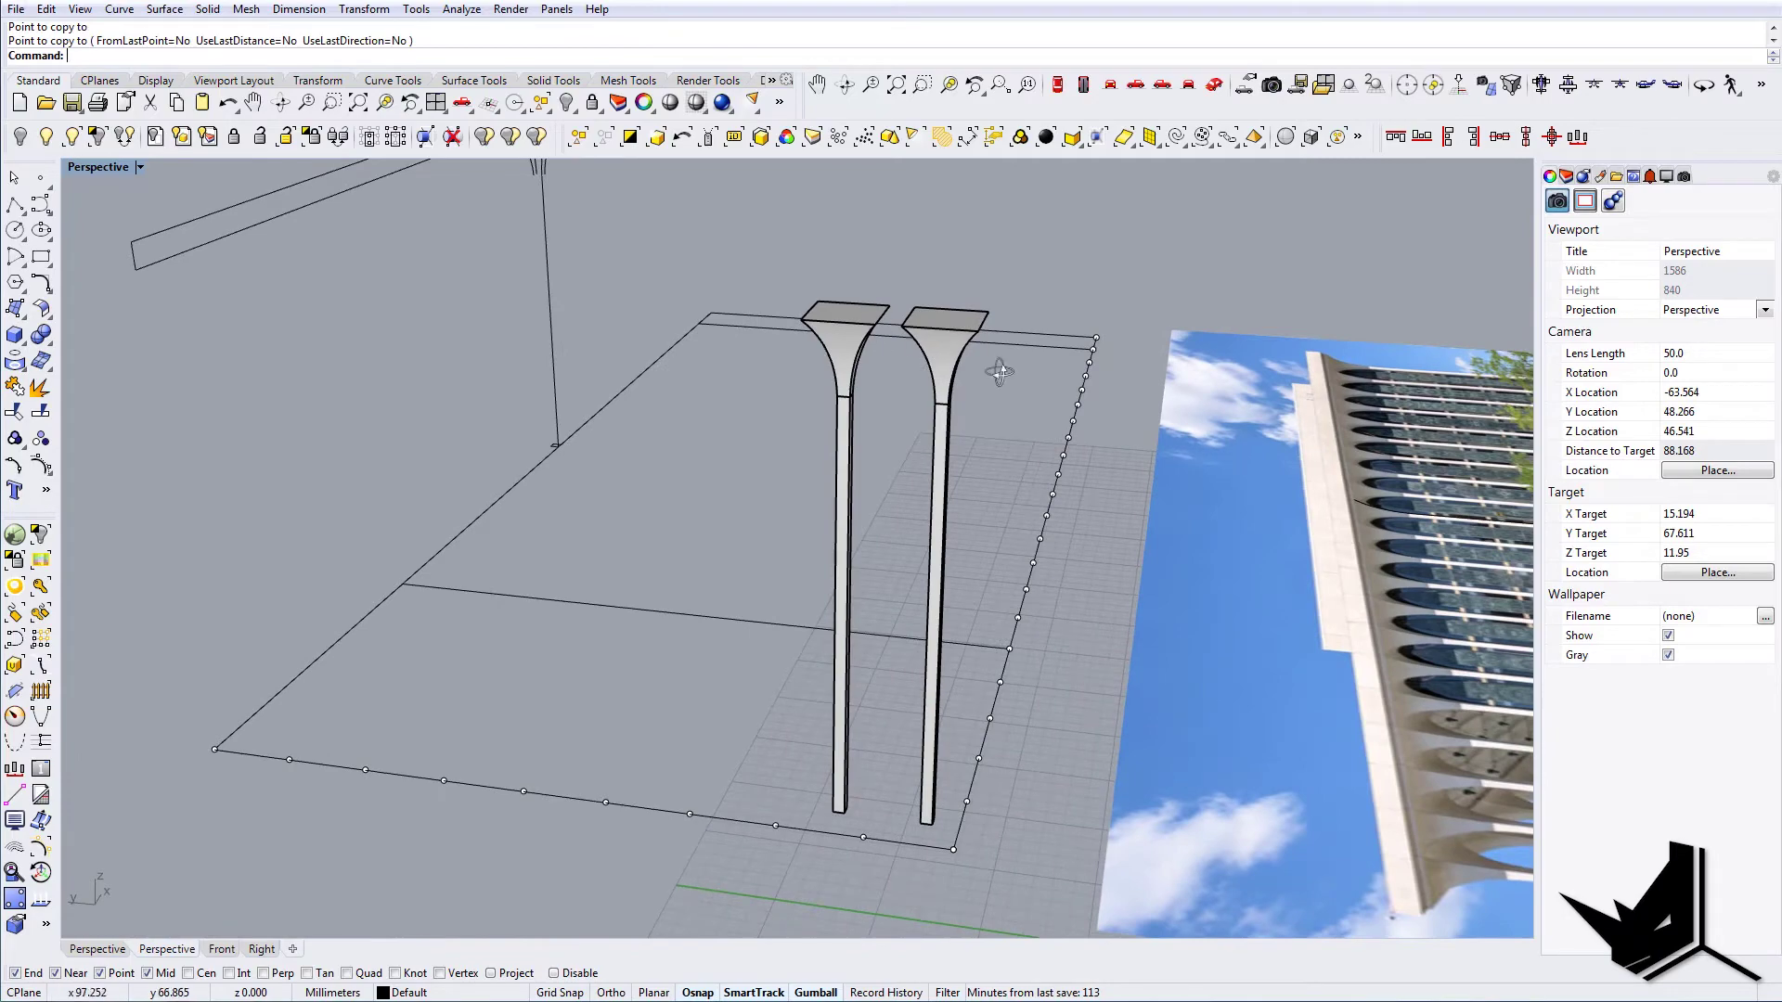
# In the top view, draw a rectangle about 7 mm wide from the footprint's corner around the corner column
pyautogui.moveTo(999, 372); pyautogui.dragTo(942, 571, button='right')
pyautogui.keyDown('shift'); pyautogui.moveTo(942, 571); pyautogui.dragTo(846, 567, button='right'); pyautogui.keyUp('shift')
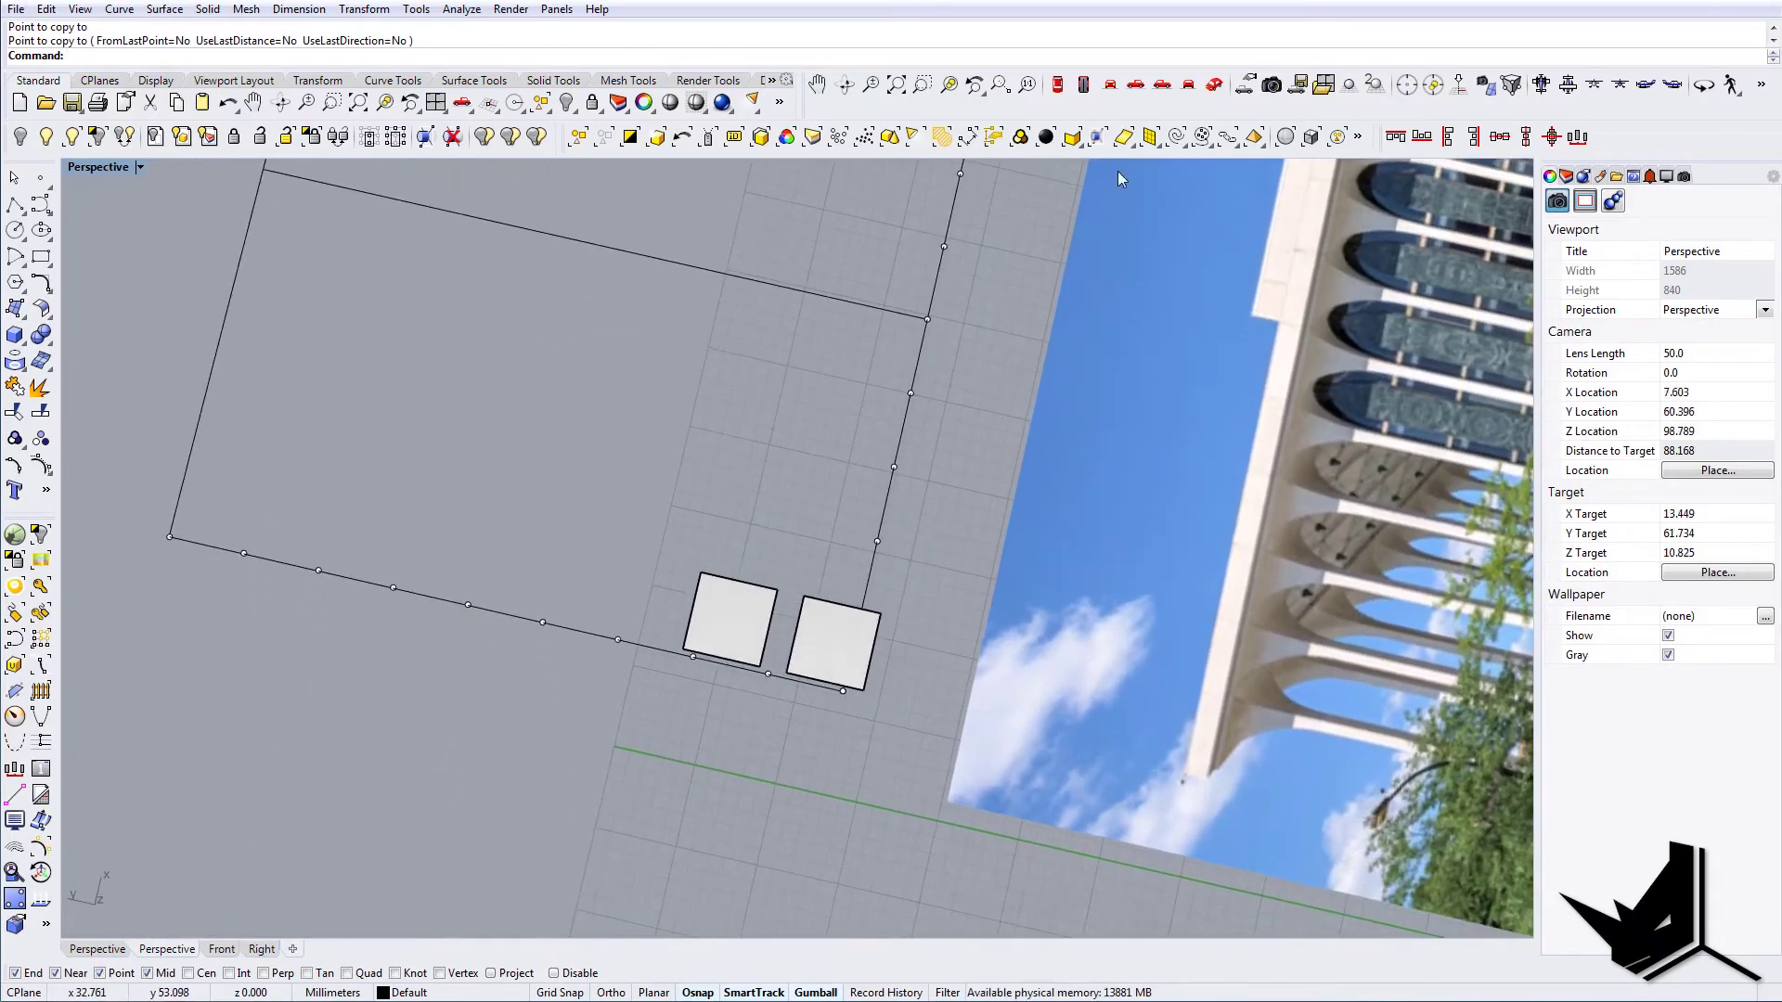
pyautogui.click(1059, 81)
pyautogui.moveTo(852, 481); pyautogui.dragTo(846, 472, button='right')
pyautogui.write('Rectangle')
pyautogui.press('Return')
pyautogui.scroll(6, 662, 628)
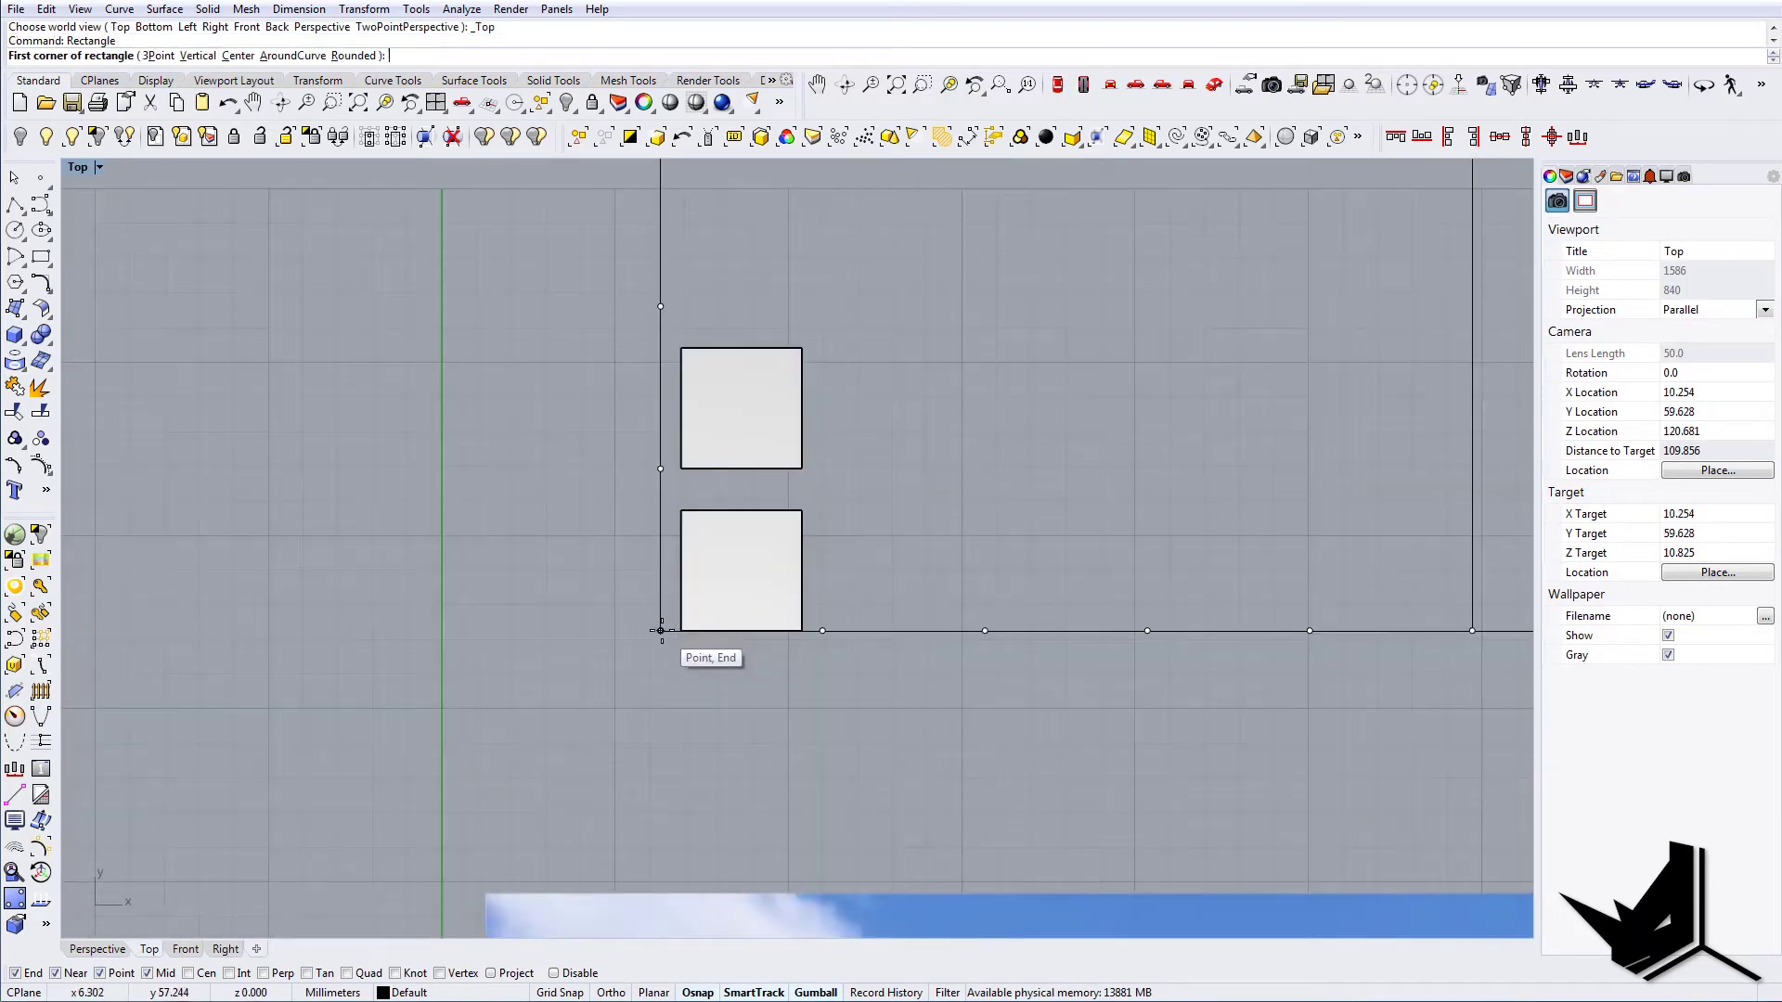
pyautogui.click(905, 513)
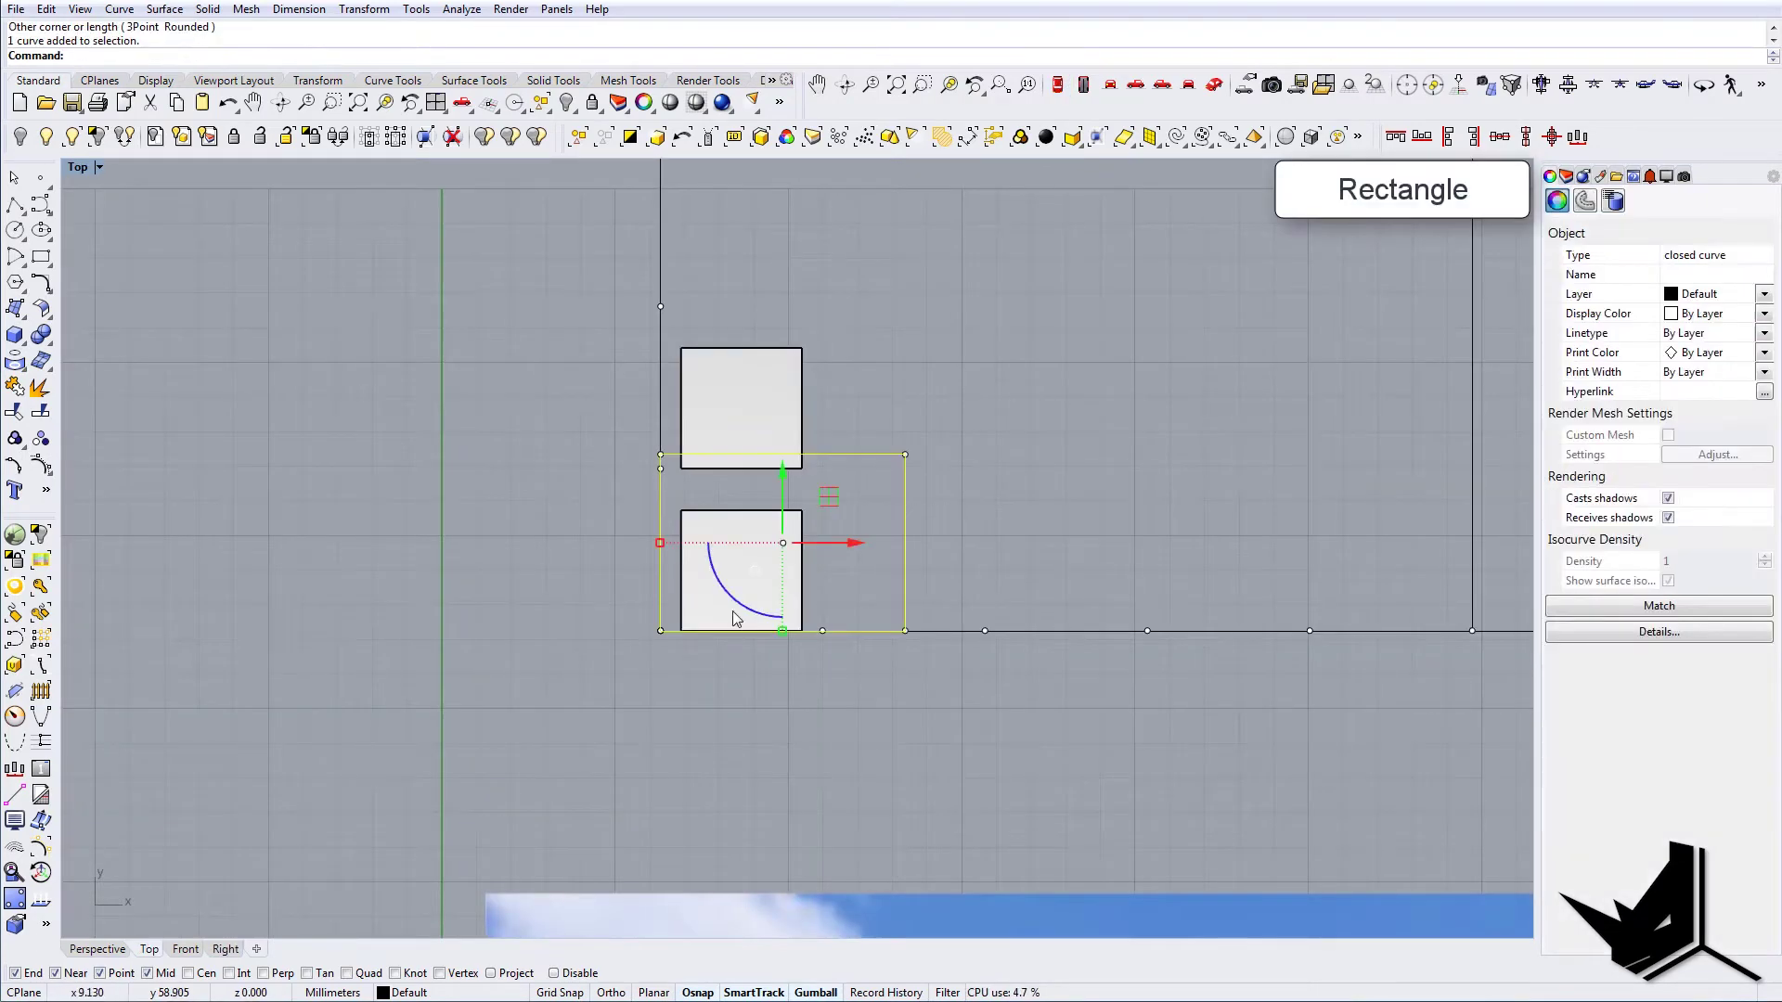
# Scale the rectangle in one direction at a time so both sides end at the first division points beside the corner
pyautogui.write('sc1')
pyautogui.press('Return')
pyautogui.click(905, 631)
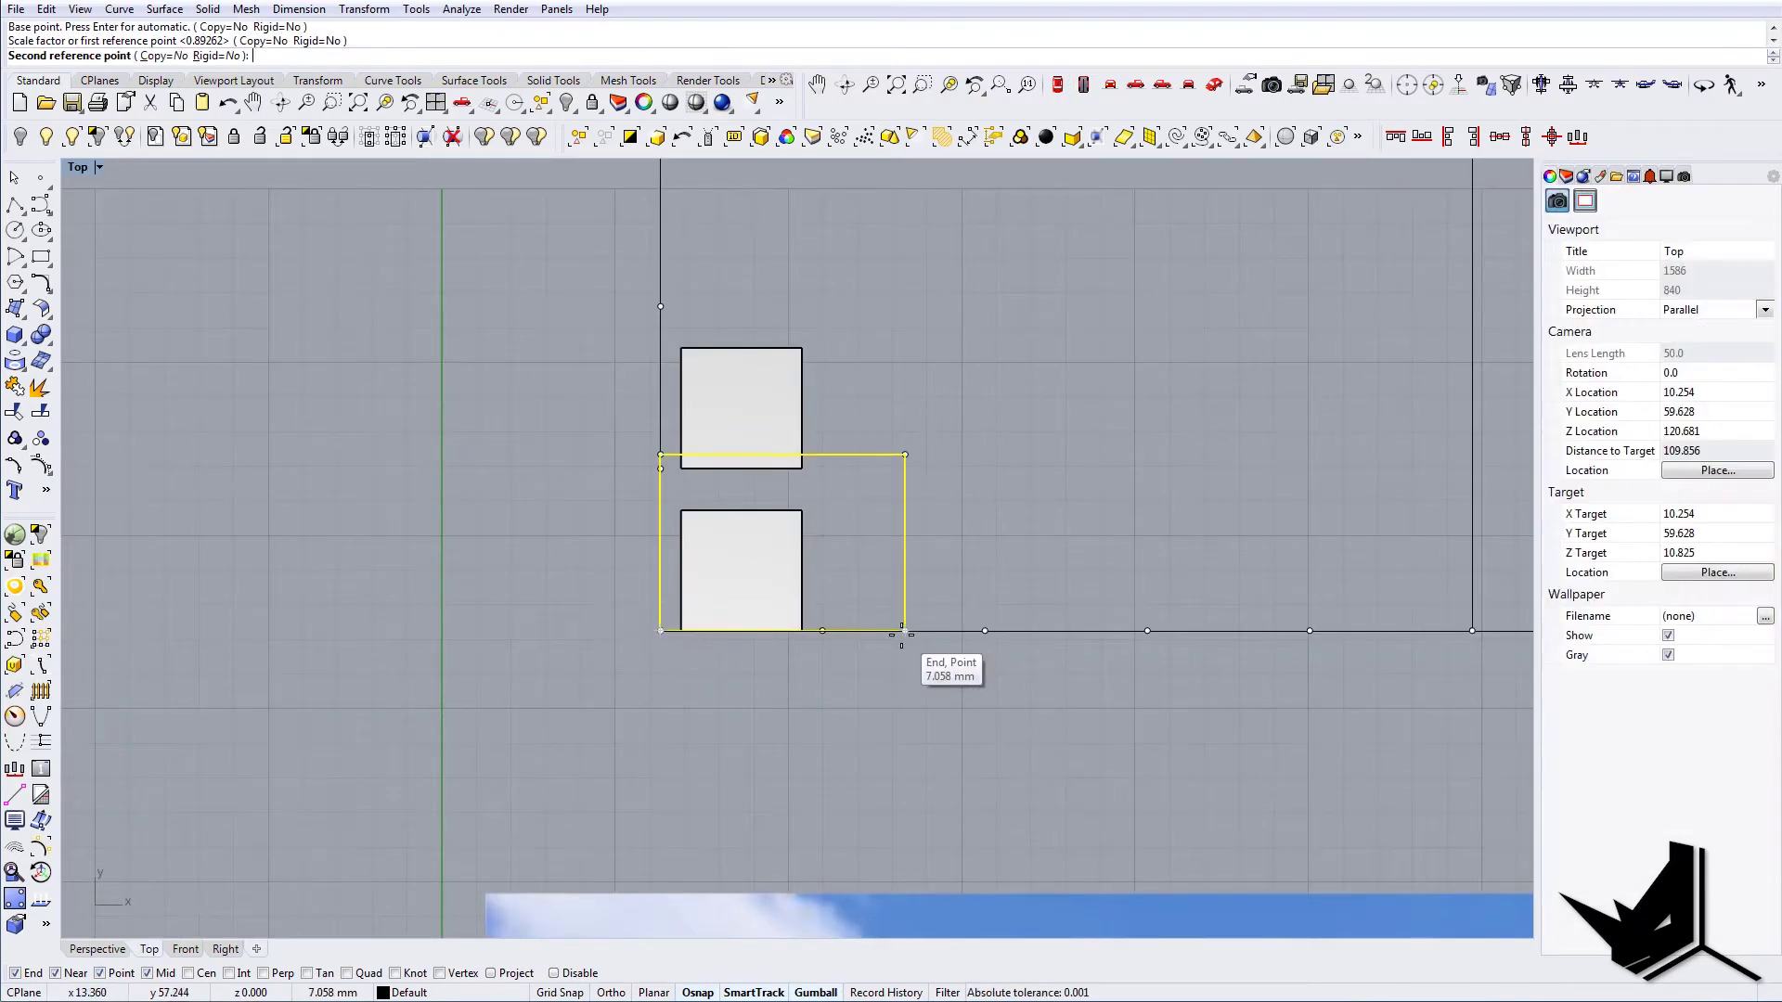
pyautogui.click(822, 631)
pyautogui.write('sc1')
pyautogui.press('Return')
pyautogui.click(822, 632)
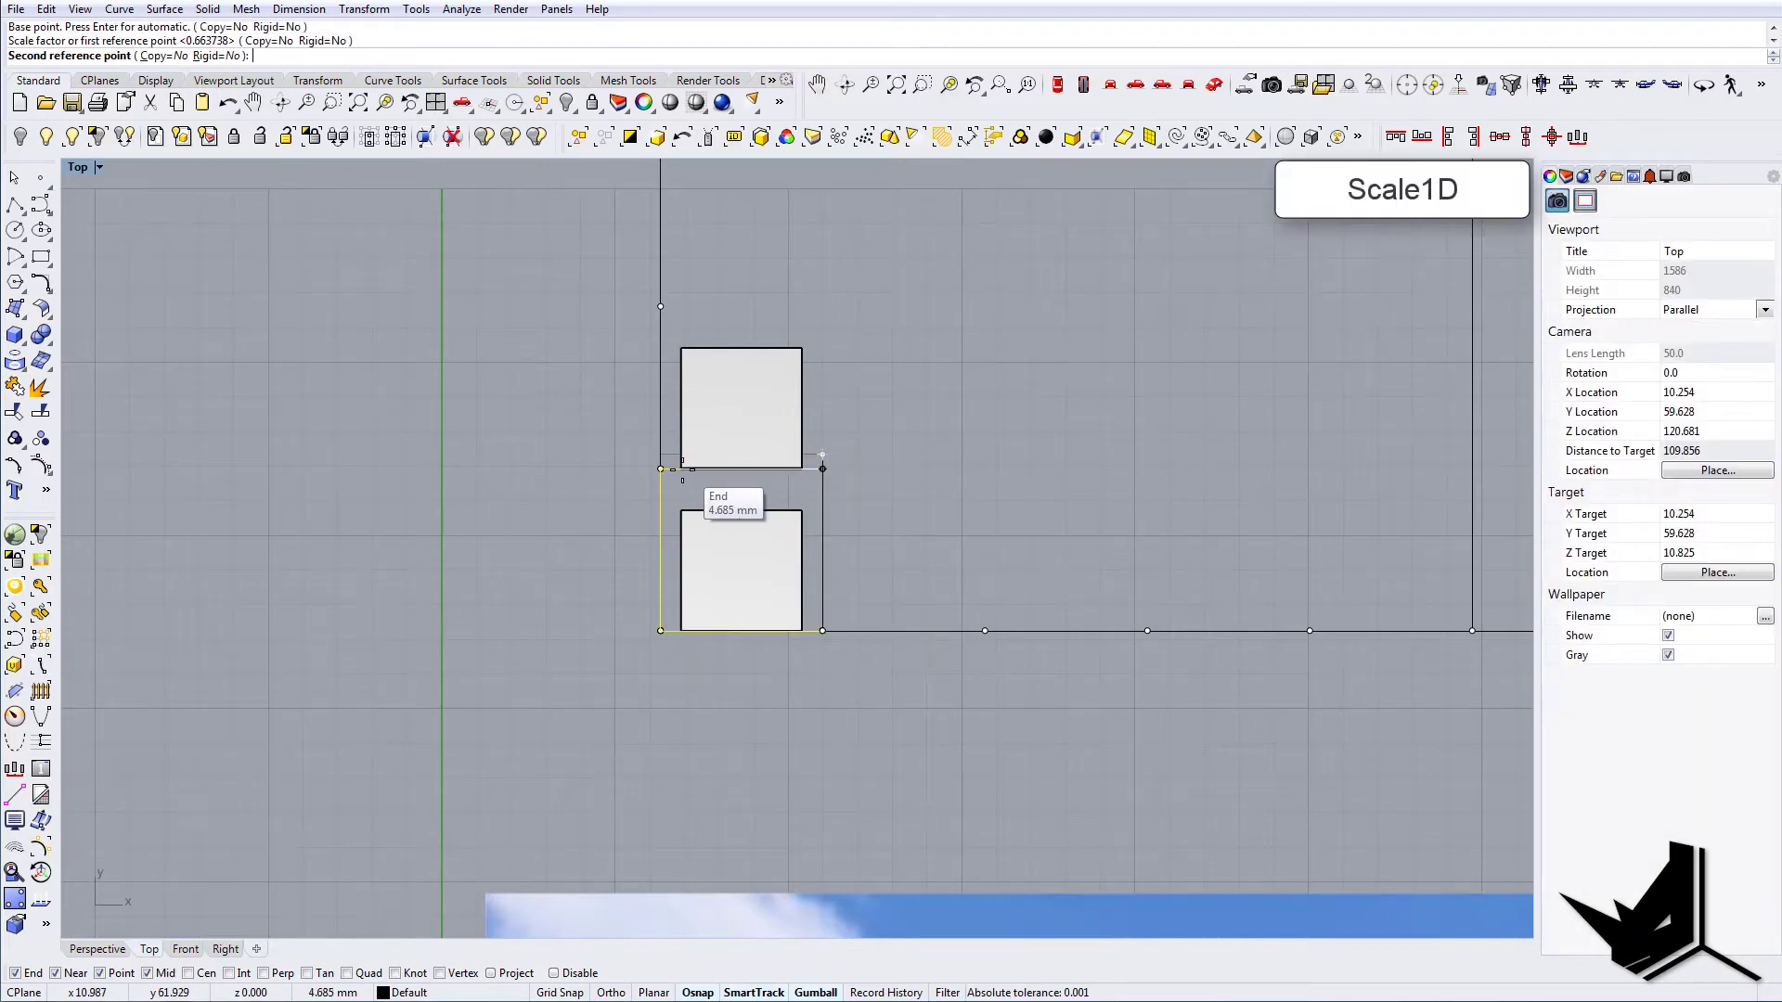
pyautogui.click(682, 470)
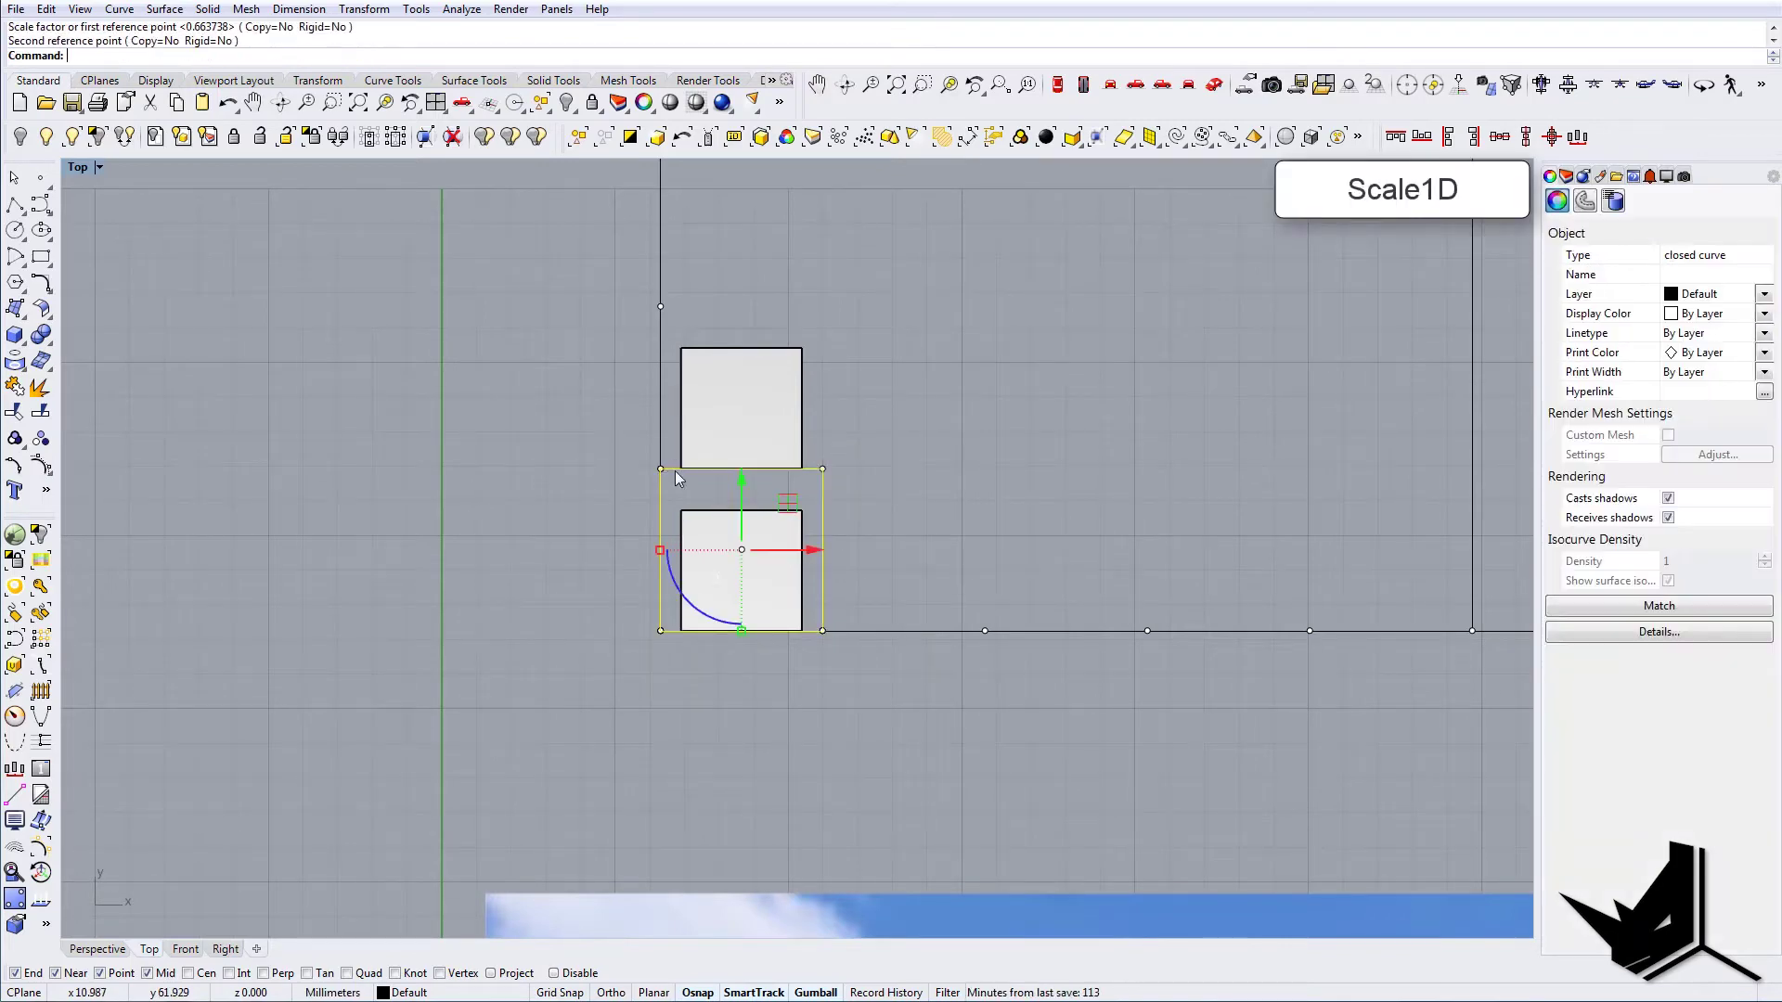
# Move the corner column by the midpoint of its head's top edge so the head sits centred within the square outline
pyautogui.click(1218, 90)
pyautogui.moveTo(501, 371); pyautogui.dragTo(840, 521, button='right')
pyautogui.press('Escape')
pyautogui.keyDown('shift'); pyautogui.moveTo(832, 491); pyautogui.dragTo(795, 501, button='right'); pyautogui.keyUp('shift')
pyautogui.click(813, 438)
pyautogui.write('m')
pyautogui.press('Return')
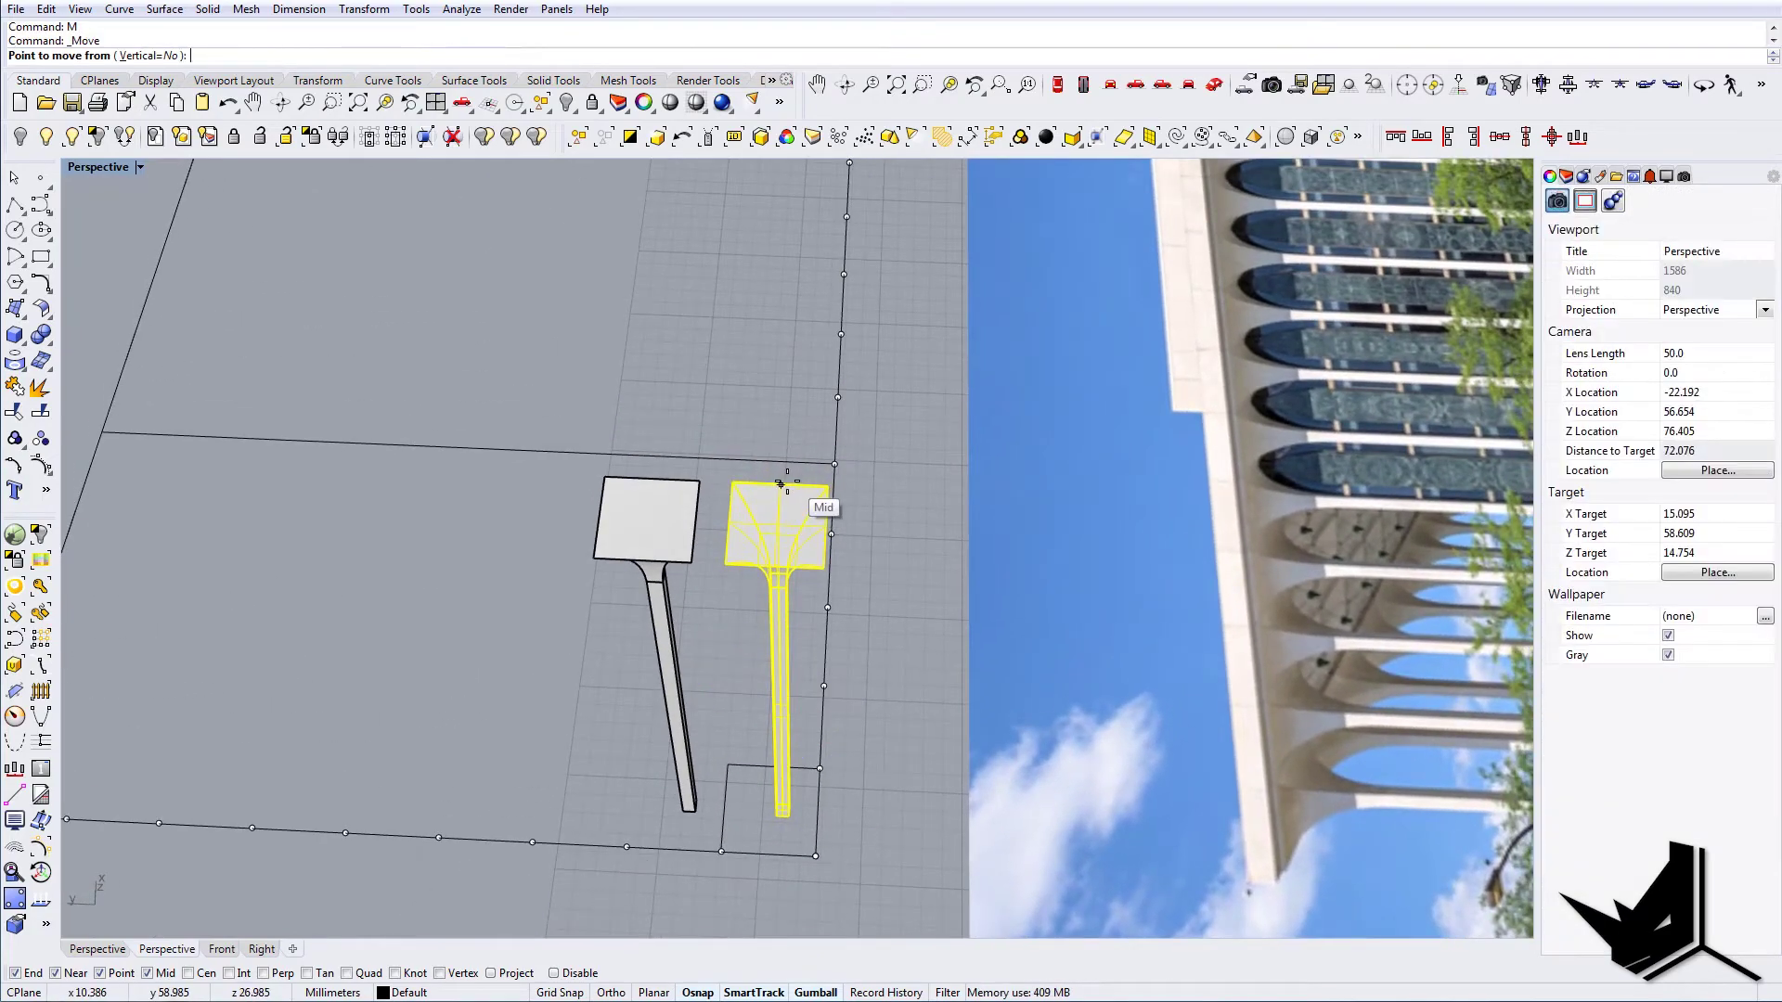
pyautogui.scroll(5, 764, 700)
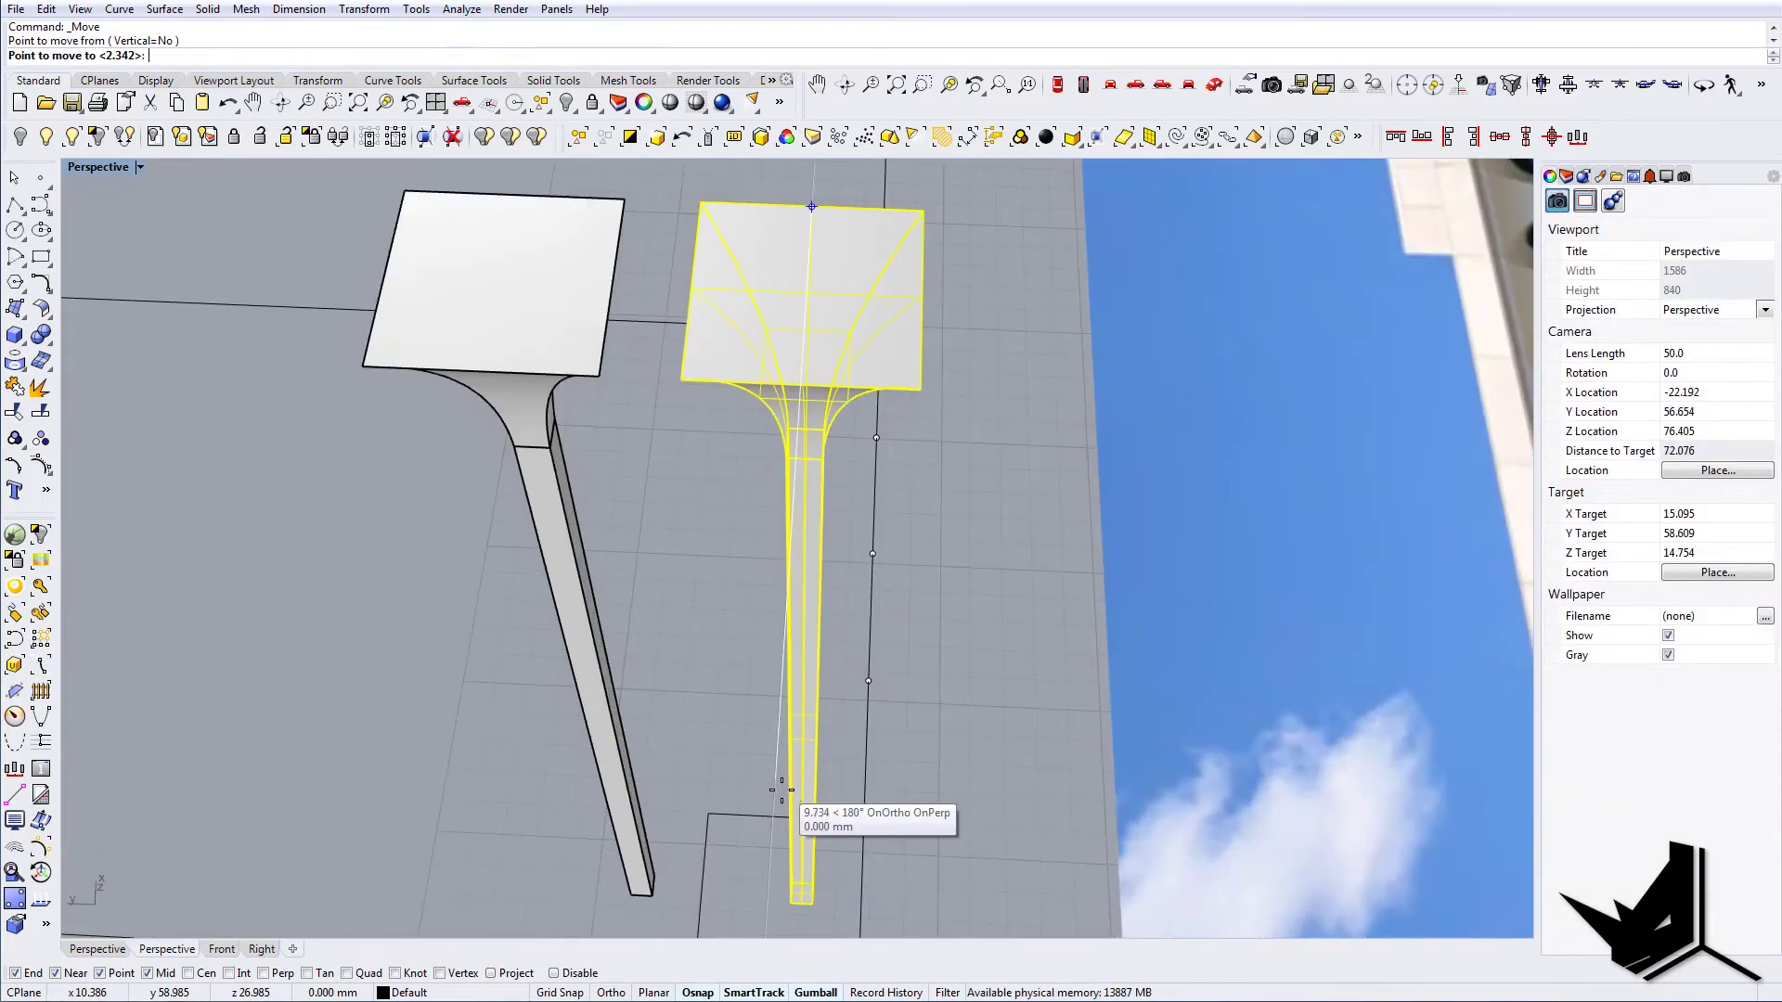
pyautogui.click(780, 810)
pyautogui.scroll(-2, 829, 678)
pyautogui.moveTo(830, 685); pyautogui.dragTo(844, 520, button='right')
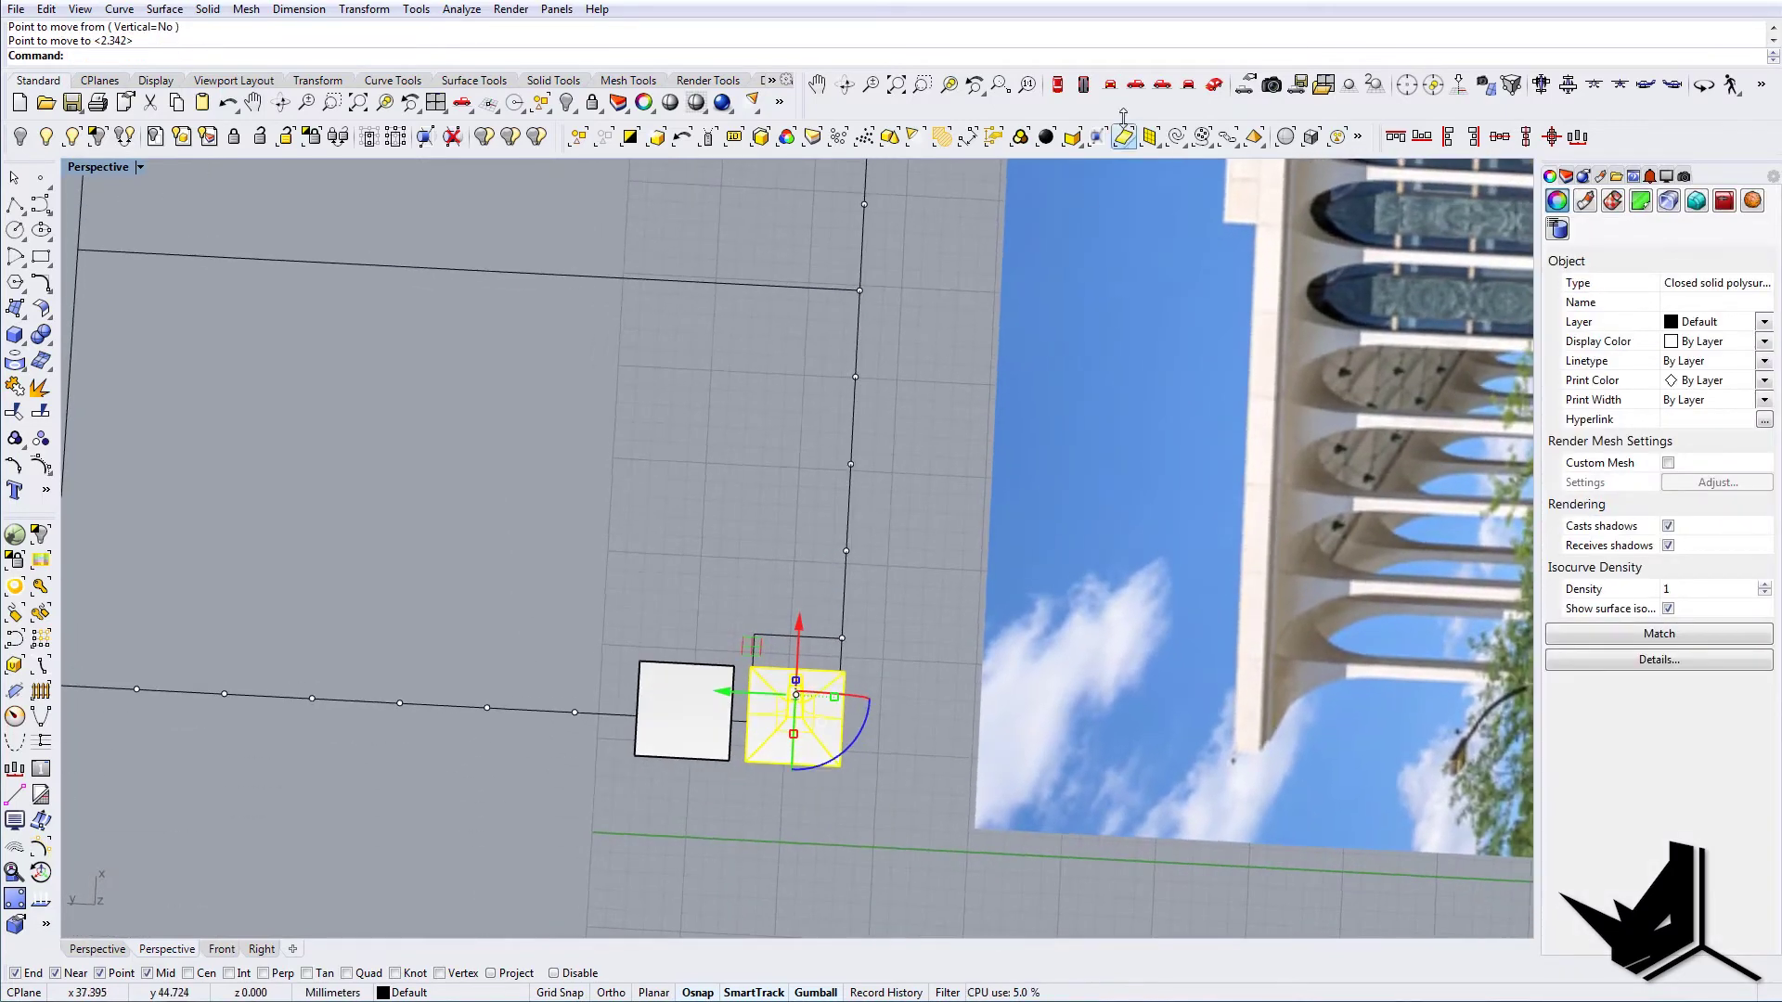
# Turn on the corner column's solid control points and select the four corner points of its head
pyautogui.click(1057, 85)
pyautogui.scroll(8, 846, 451)
pyautogui.click(837, 461)
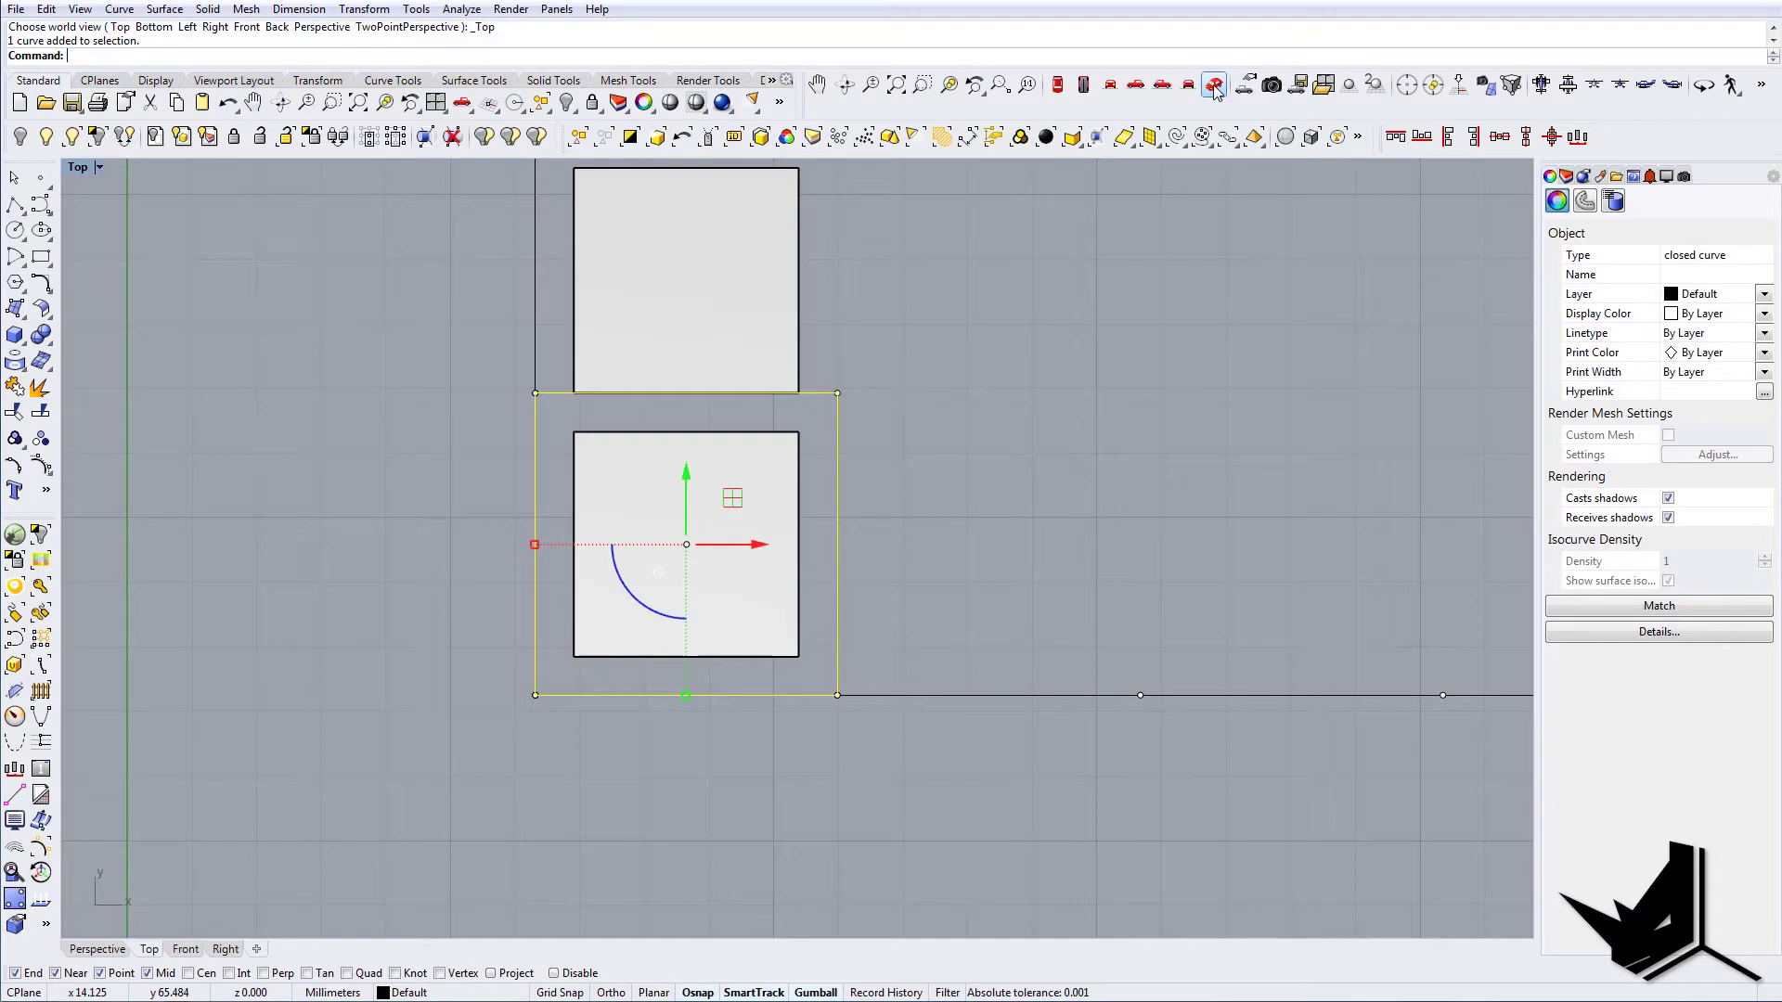
pyautogui.click(1214, 86)
pyautogui.moveTo(833, 484); pyautogui.dragTo(595, 386, button='right')
pyautogui.click(845, 434)
pyautogui.write('so')
pyautogui.press('Return')
pyautogui.scroll(4, 611, 366)
pyautogui.moveTo(759, 415); pyautogui.dragTo(787, 426)
pyautogui.moveTo(789, 427); pyautogui.dragTo(936, 522, button='right')
# Scale the head's corner points outward evenly in plan until they meet the square outline
pyautogui.click(1057, 85)
pyautogui.scroll(3, 877, 553)
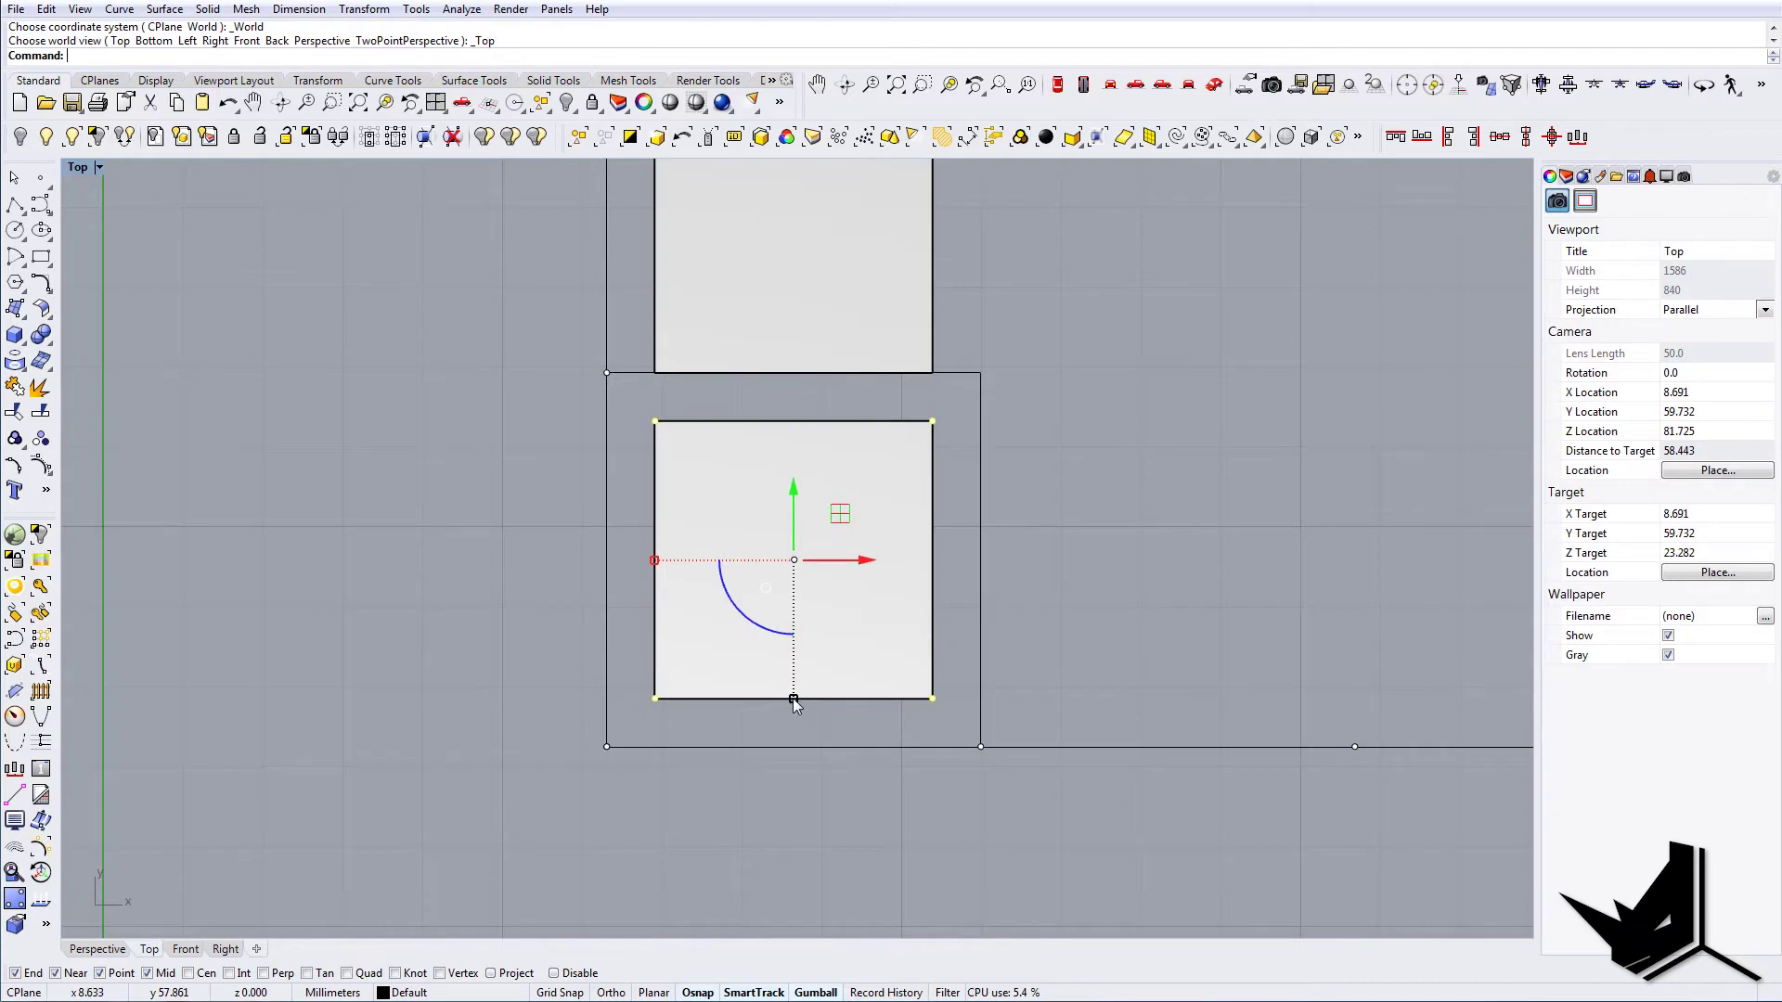
pyautogui.moveTo(796, 705); pyautogui.dragTo(791, 747)
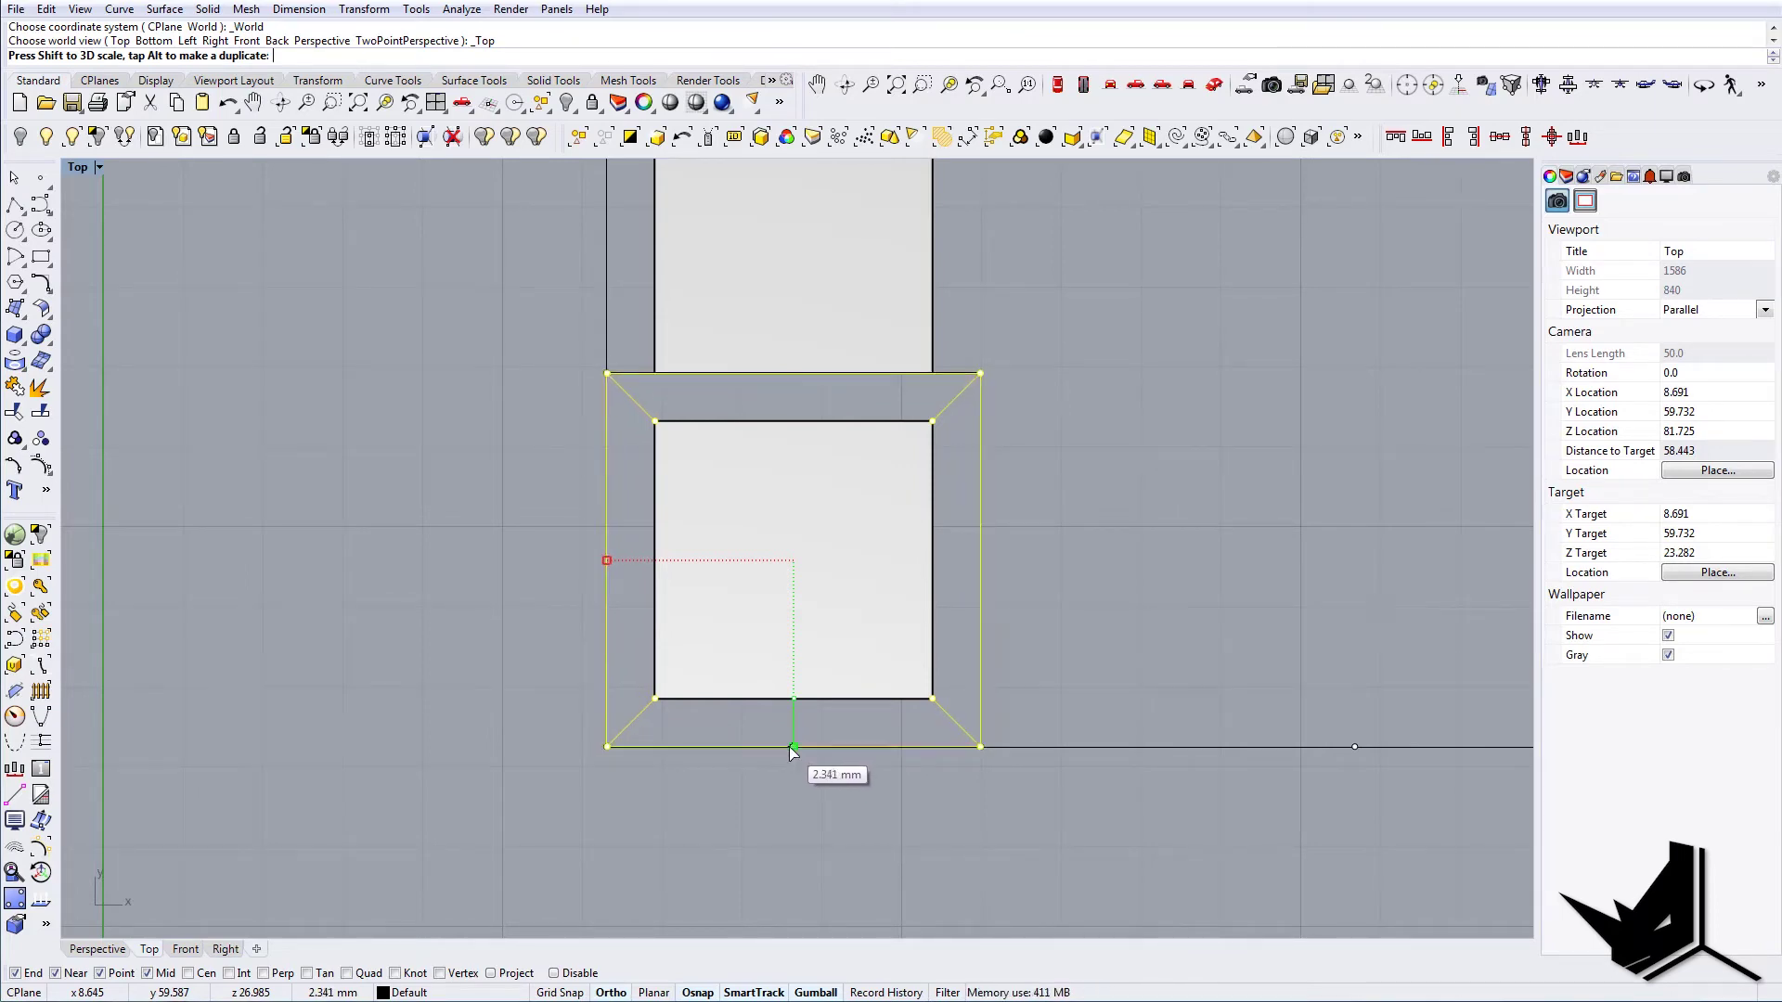
pyautogui.moveTo(789, 747); pyautogui.dragTo(789, 747)
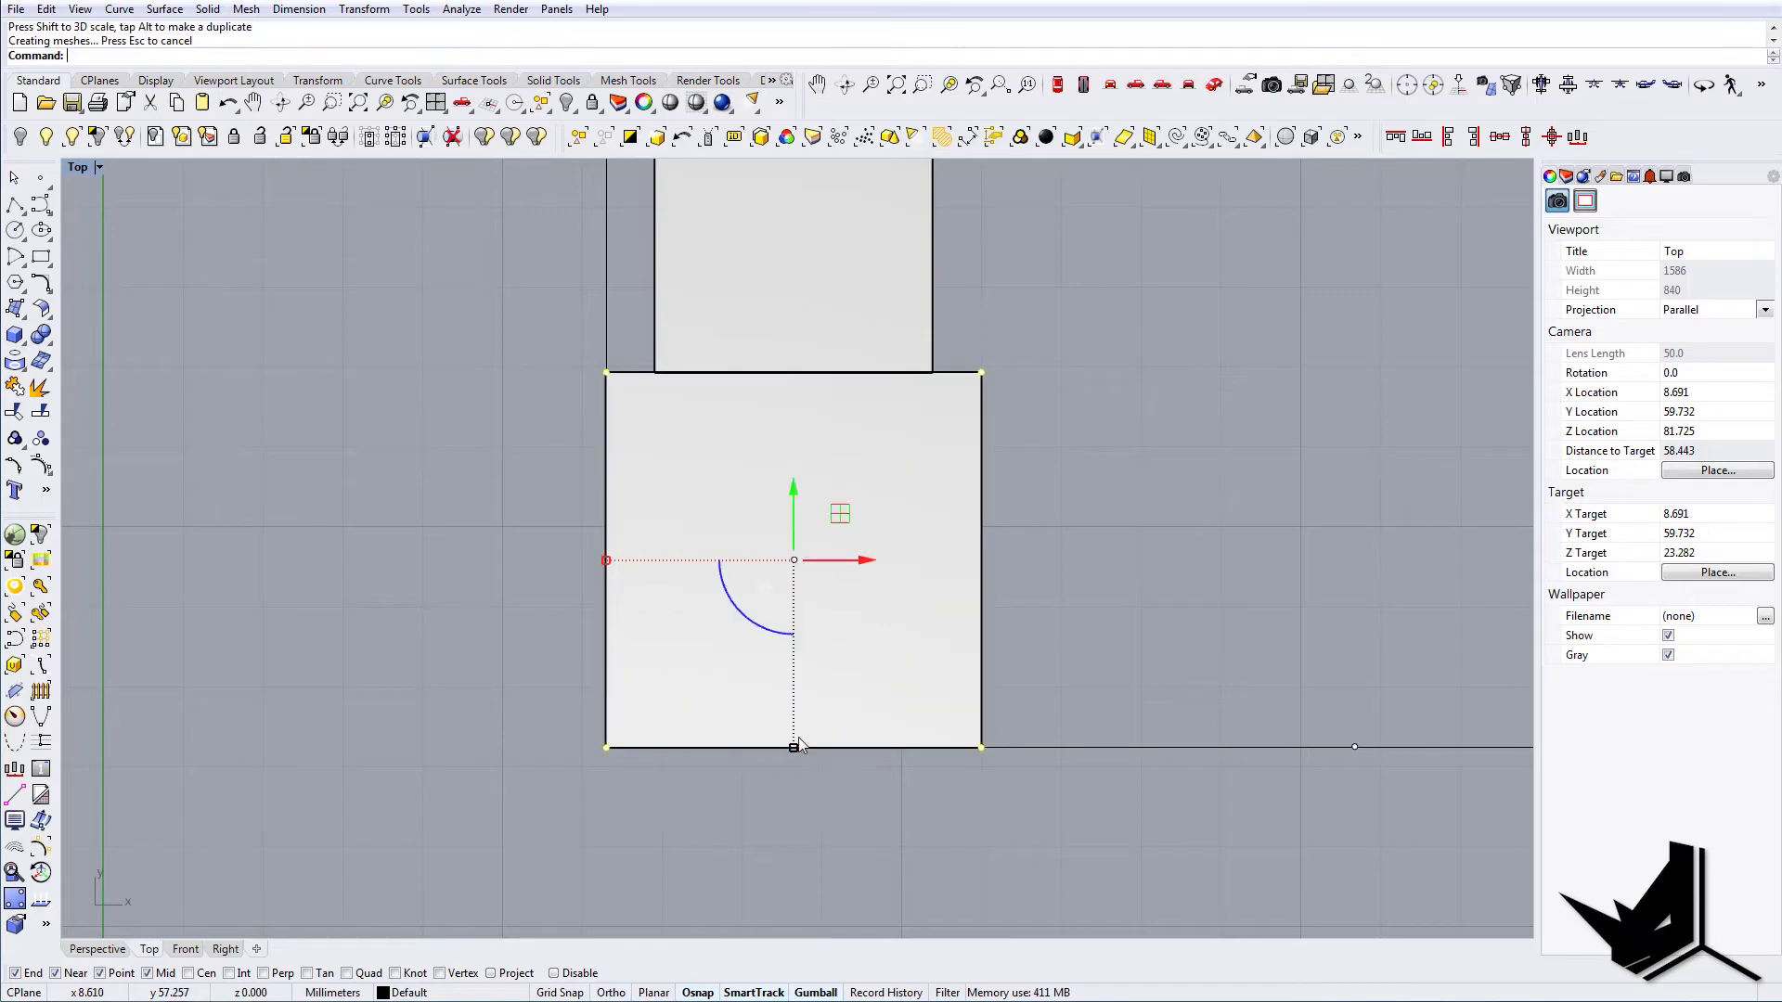
# Delete the neighbouring column copy beside the corner column
pyautogui.click(1214, 84)
pyautogui.moveTo(789, 534); pyautogui.dragTo(1095, 506, button='right')
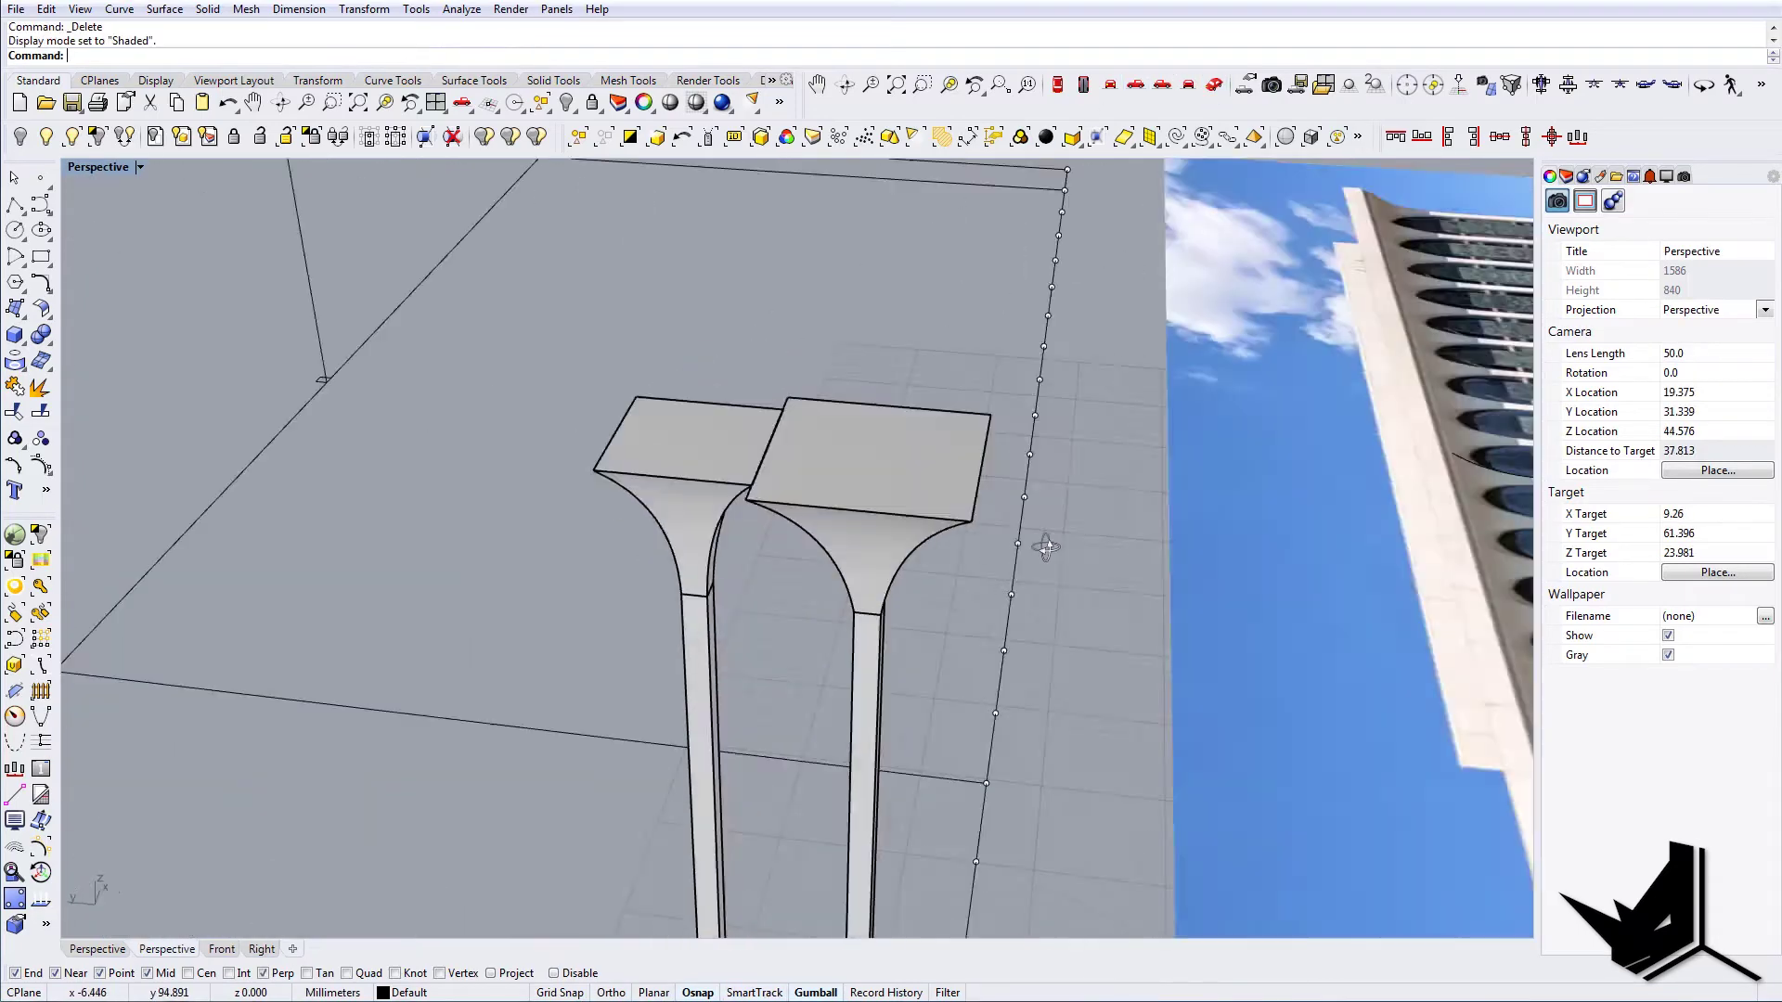
pyautogui.moveTo(1046, 546); pyautogui.dragTo(721, 568, button='right')
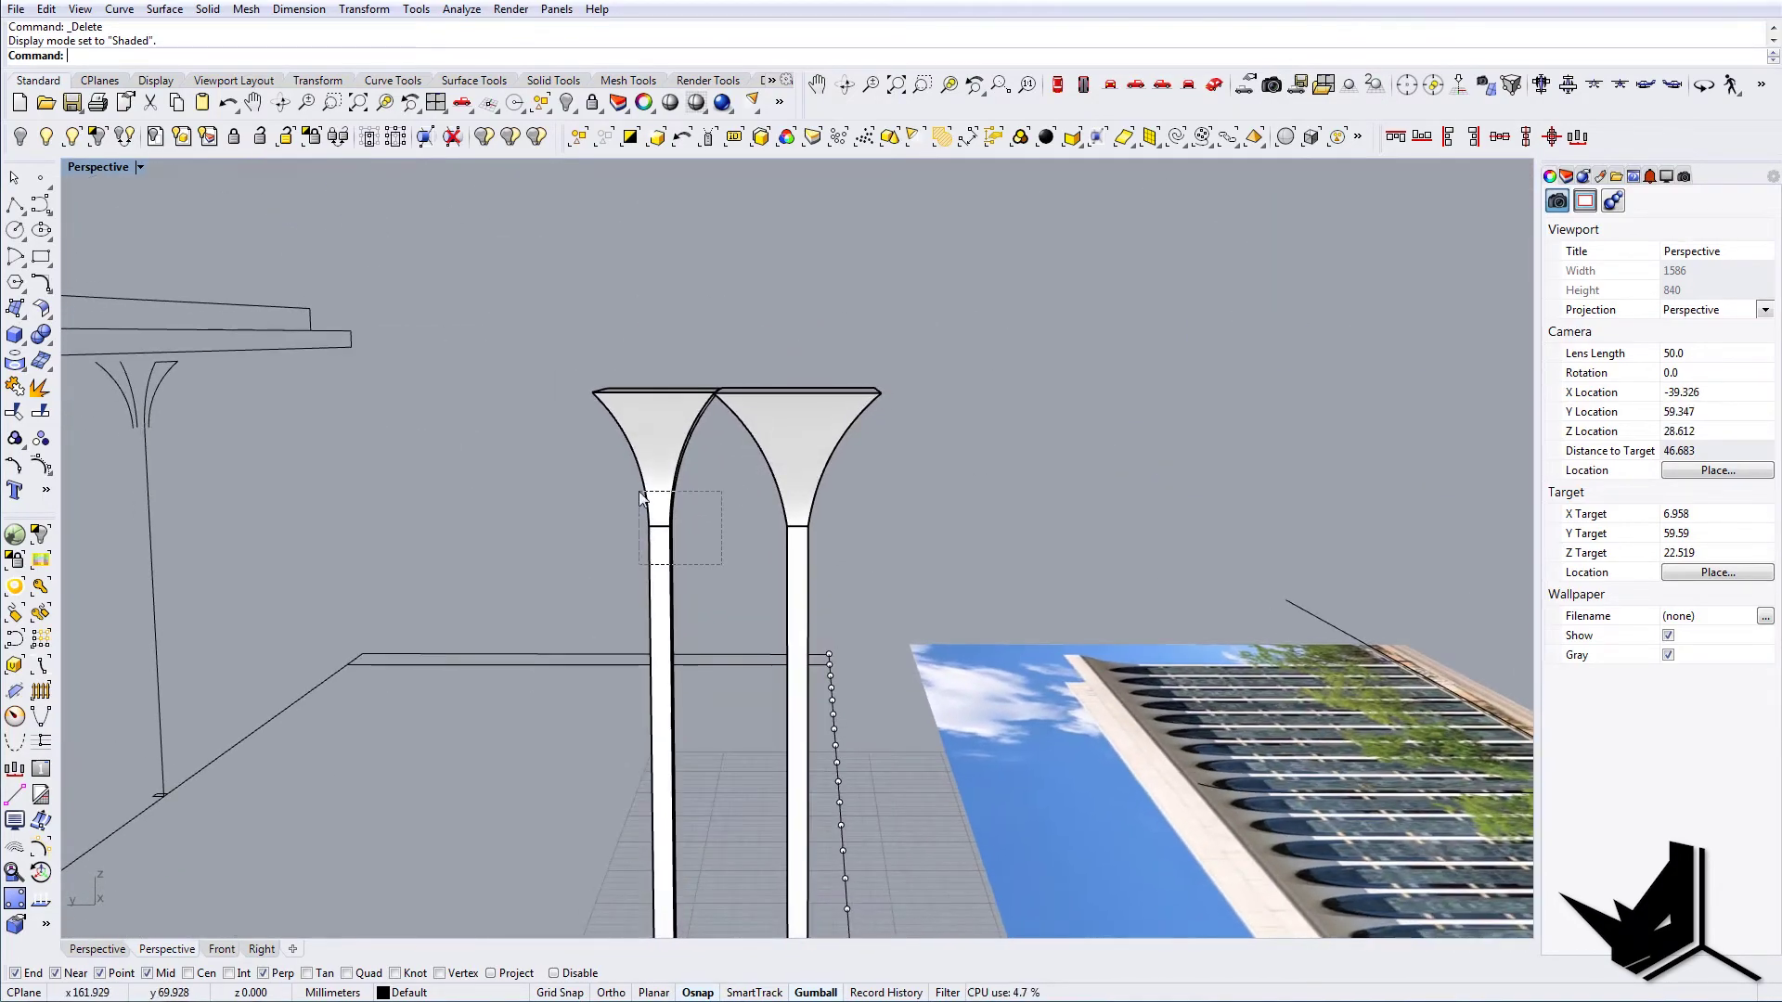
pyautogui.moveTo(638, 492); pyautogui.dragTo(637, 490)
pyautogui.press('Delete')
# Group the flared head and all shaft surfaces of the corner column
pyautogui.moveTo(796, 523); pyautogui.dragTo(663, 440, button='right')
pyautogui.click(757, 395)
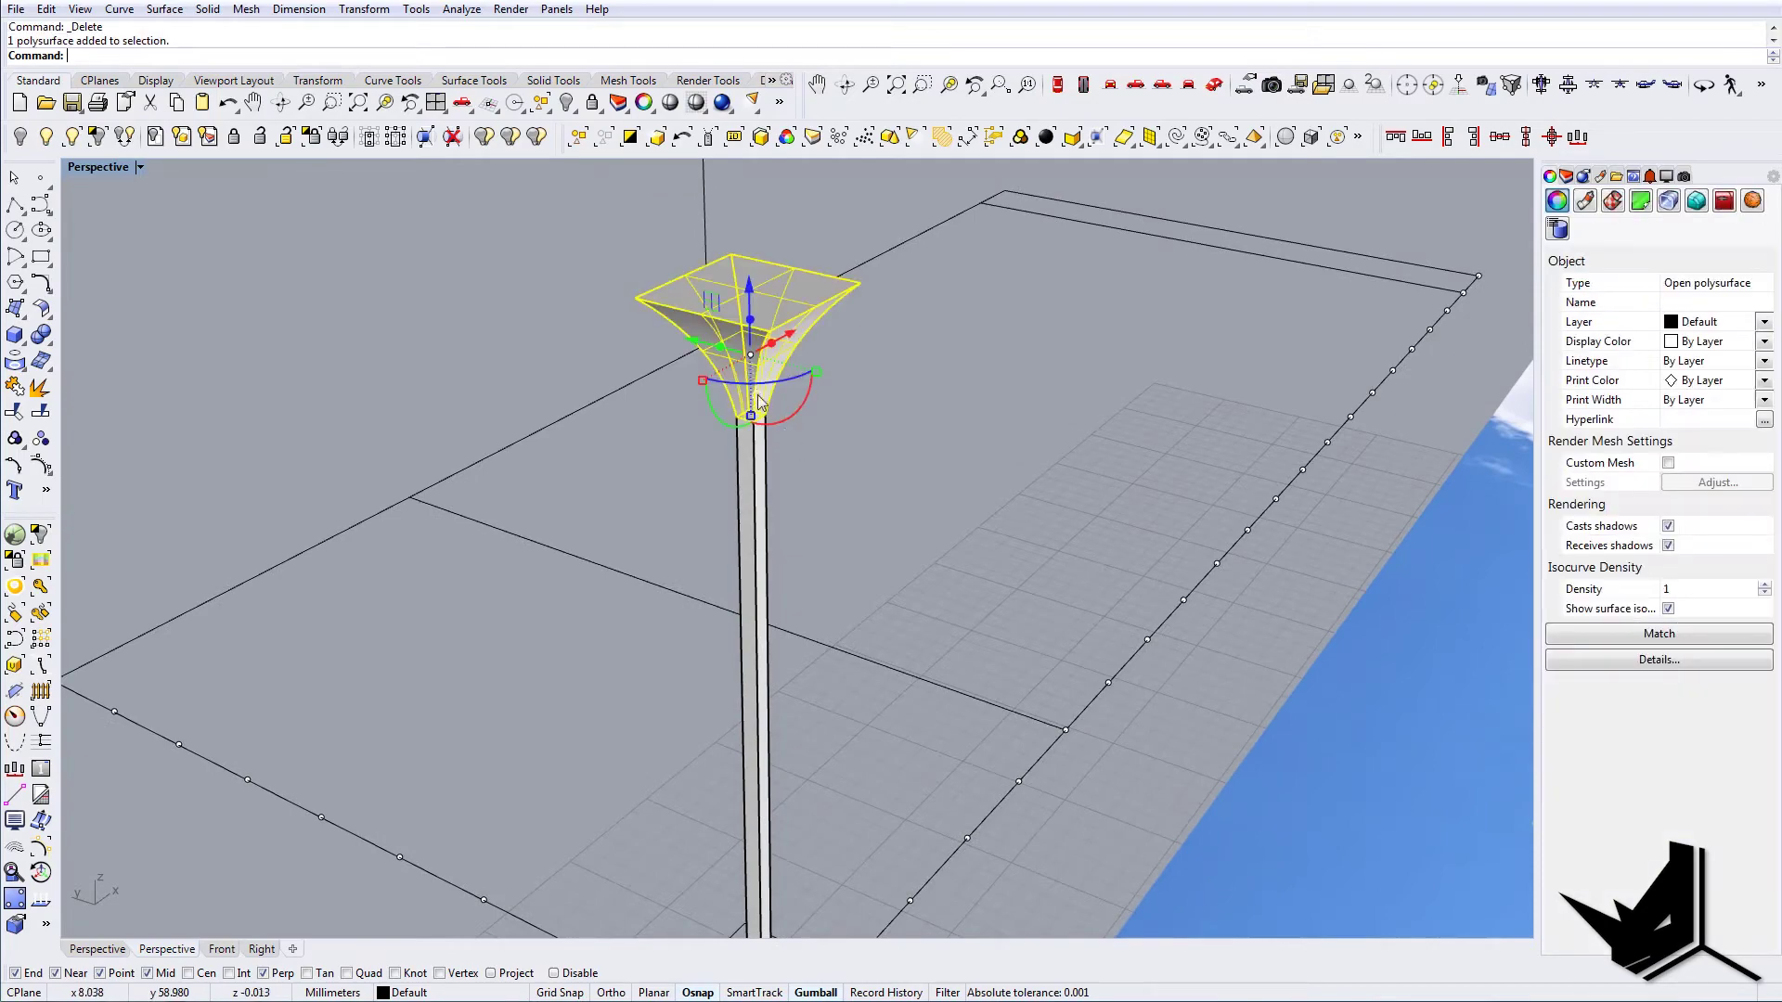
pyautogui.moveTo(840, 505); pyautogui.dragTo(906, 509, button='right')
pyautogui.click(819, 470)
pyautogui.moveTo(827, 465); pyautogui.dragTo(669, 325)
pyautogui.write('G')
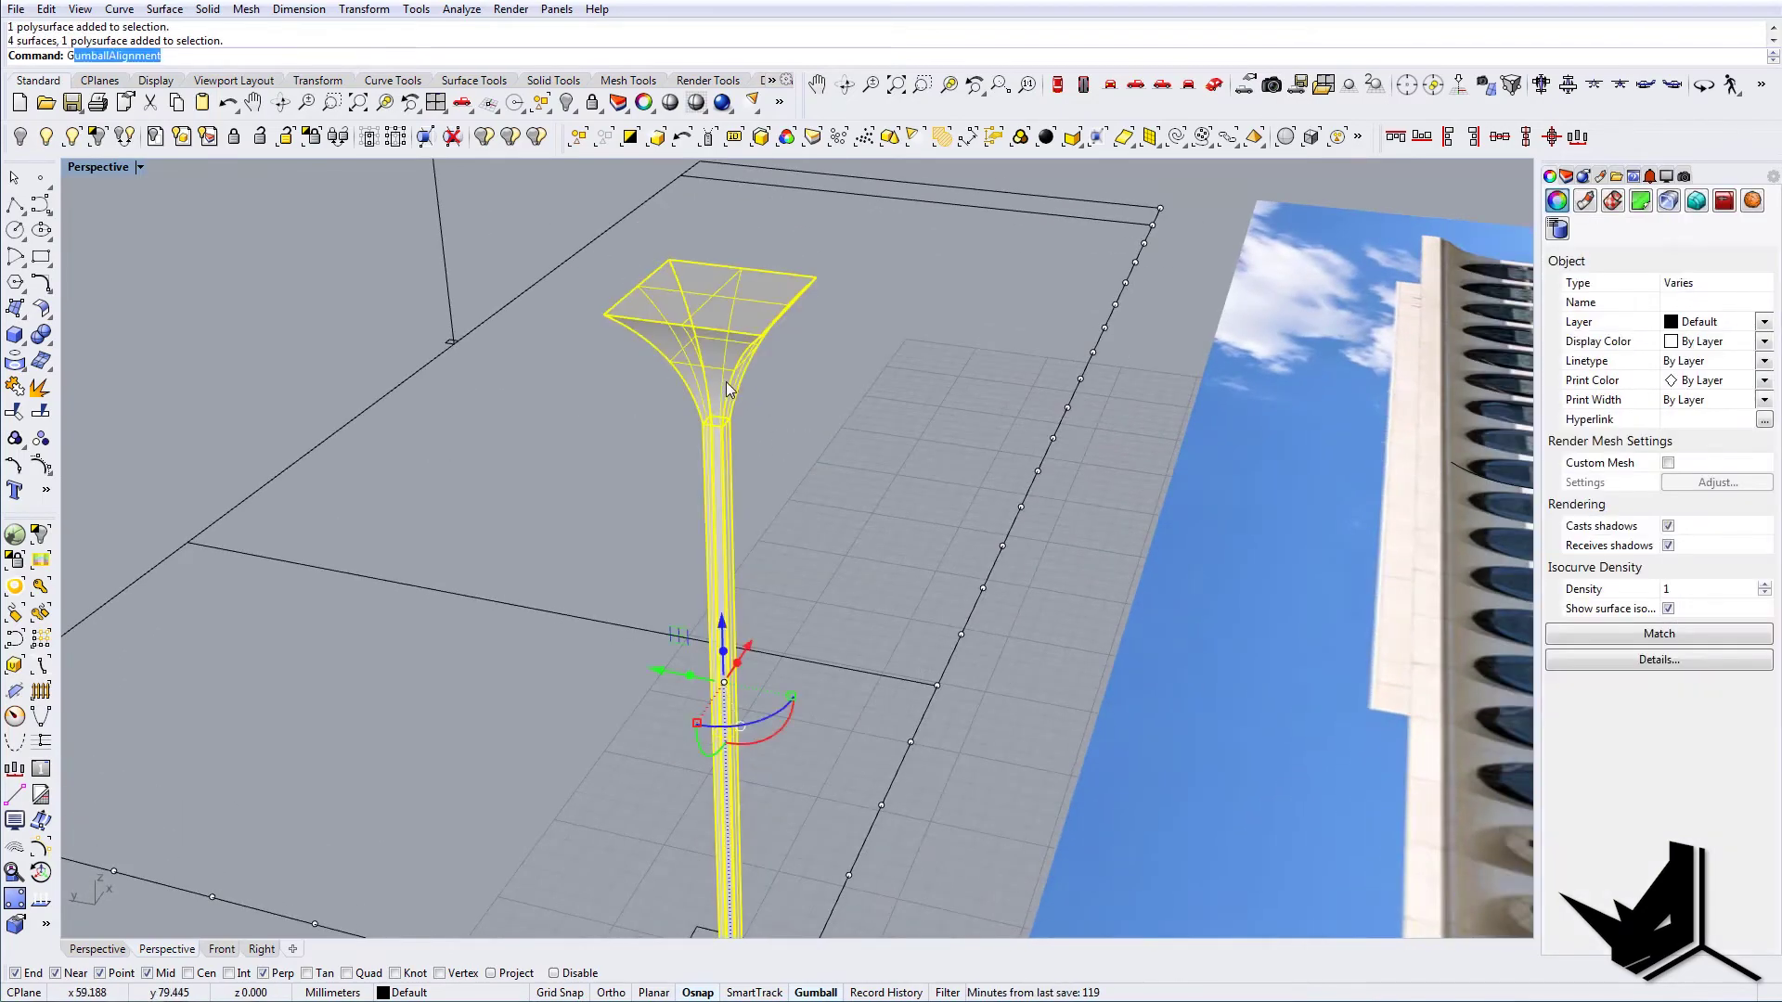
pyautogui.write('roup')
pyautogui.press('Return')
# Copy the grouped column to each bay along the short side and repeat that row up to the footprint's cross line
pyautogui.moveTo(814, 369); pyautogui.dragTo(978, 622, button='right')
pyautogui.write('copy')
pyautogui.press('Return')
pyautogui.click(932, 778)
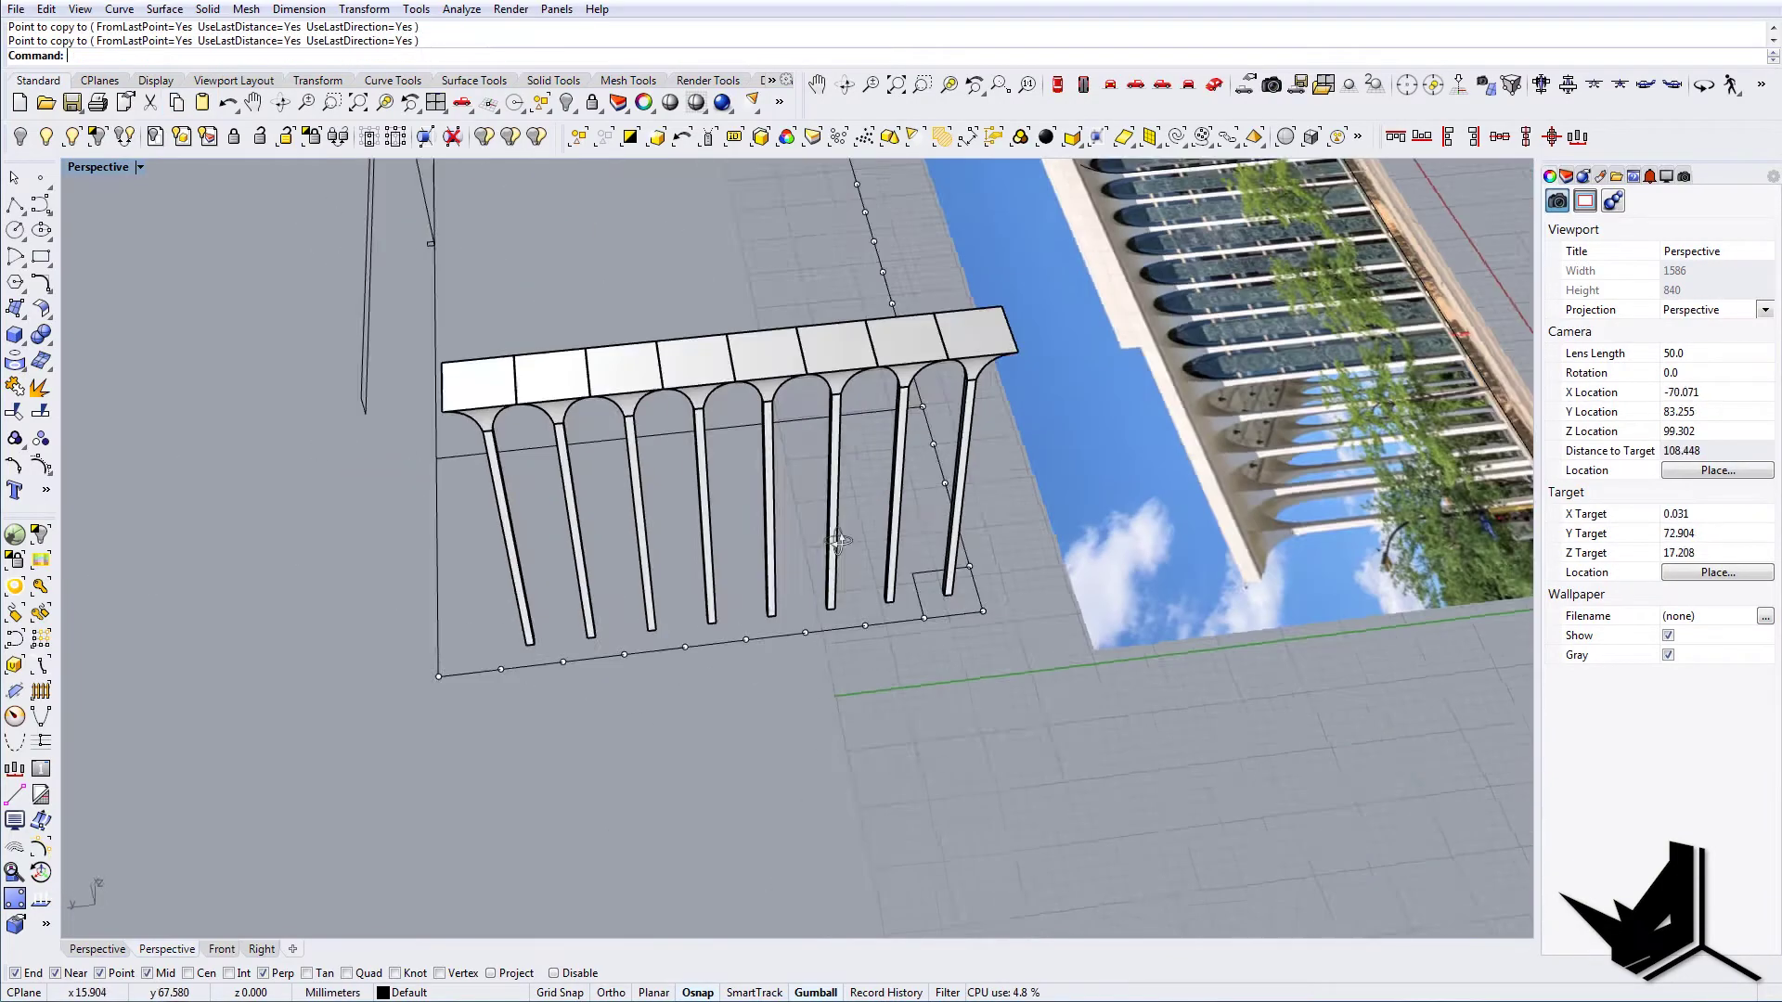
pyautogui.click(498, 398)
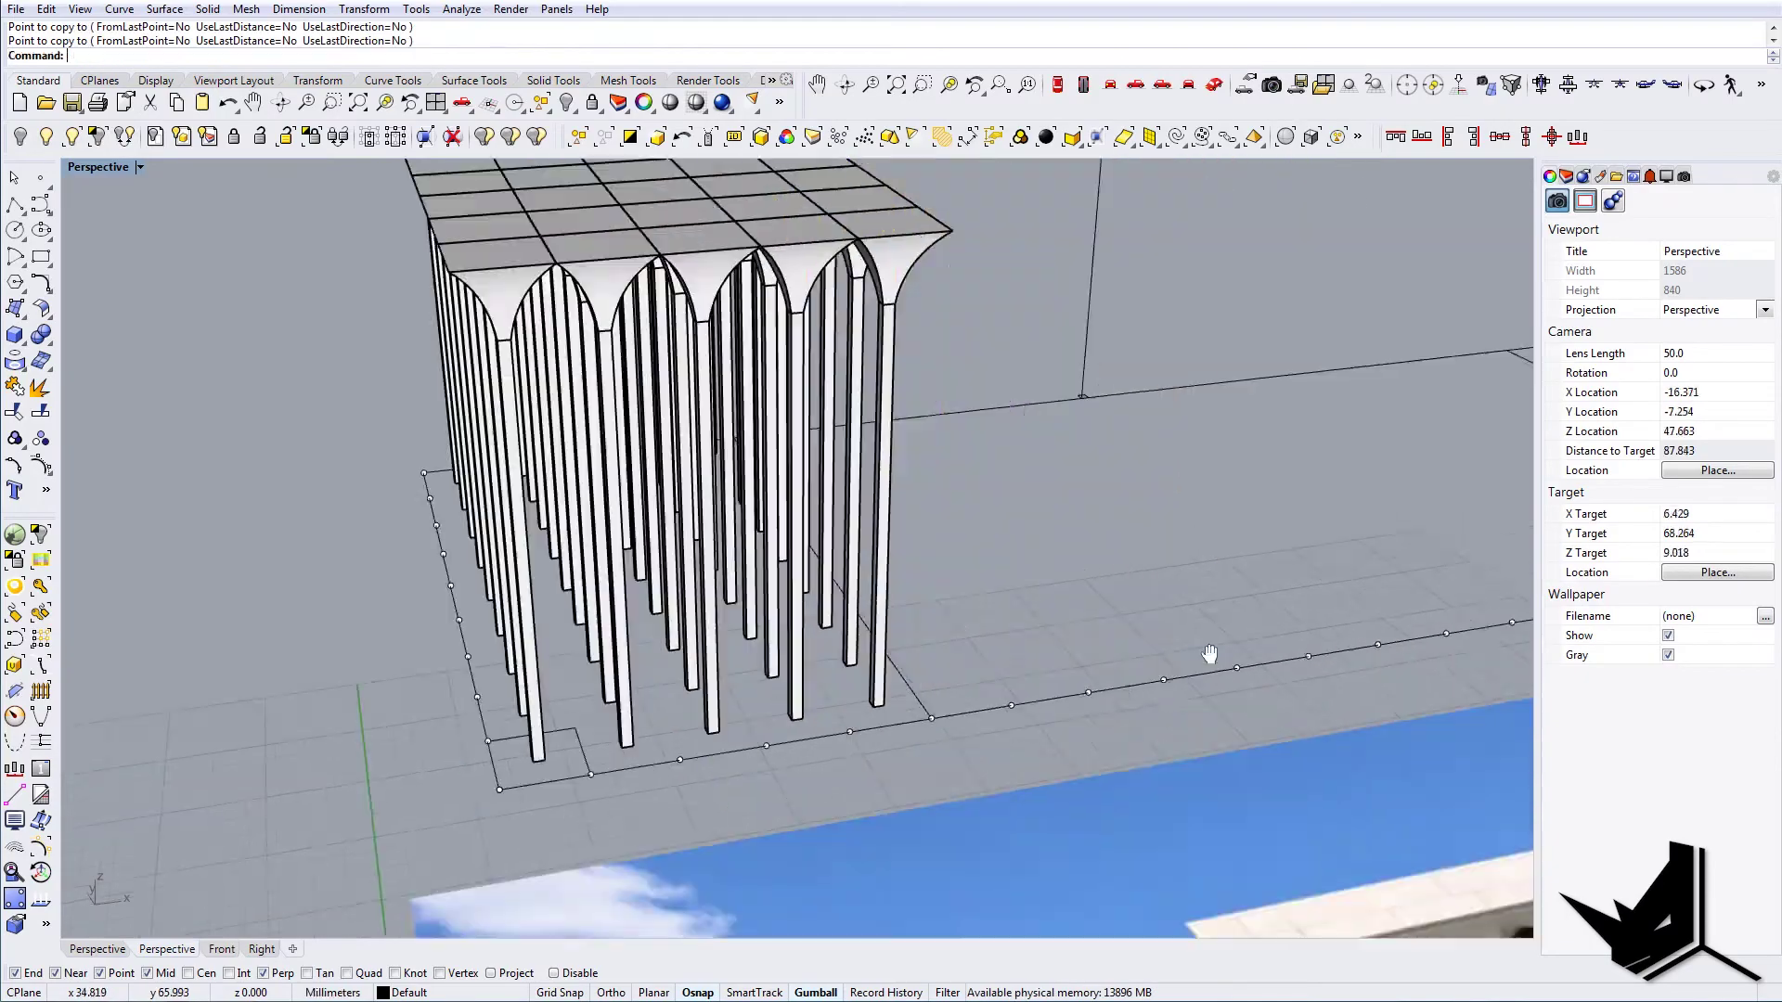
# Mirror the row of 16 columns on the front long side across the footprint's lengthwise centreline to the opposite side
pyautogui.scroll(3, 1206, 656)
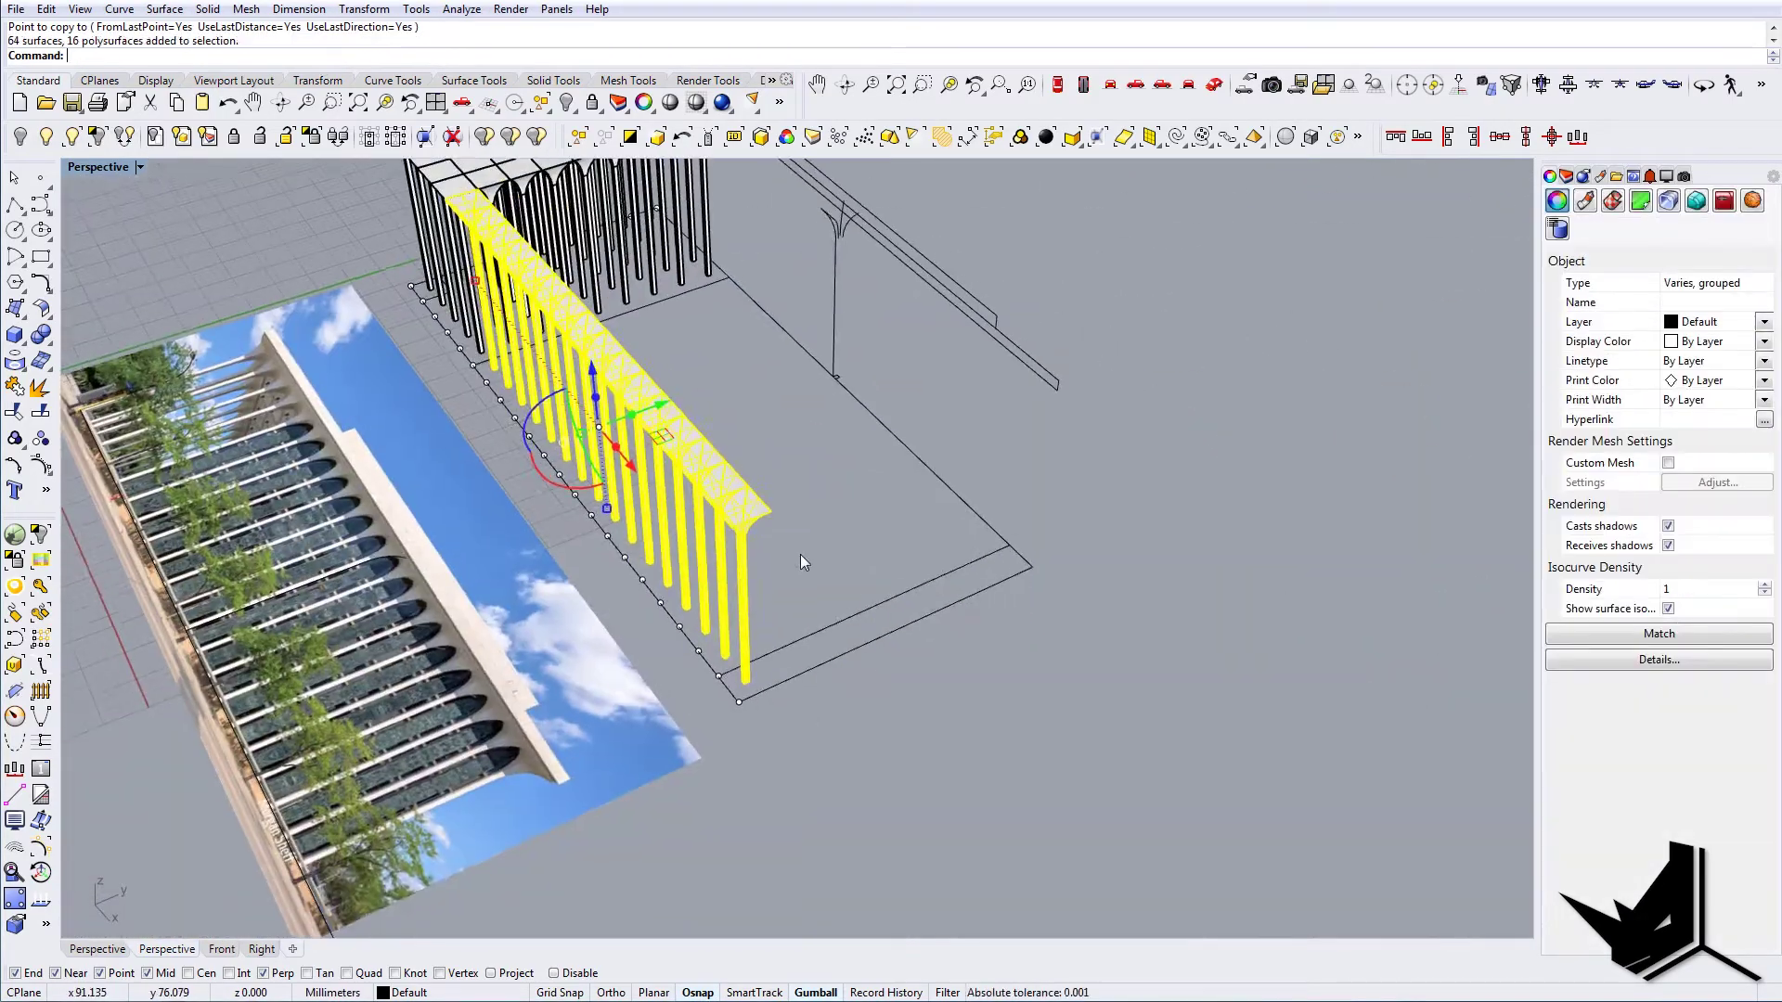
pyautogui.write('Mirror')
pyautogui.press('Return')
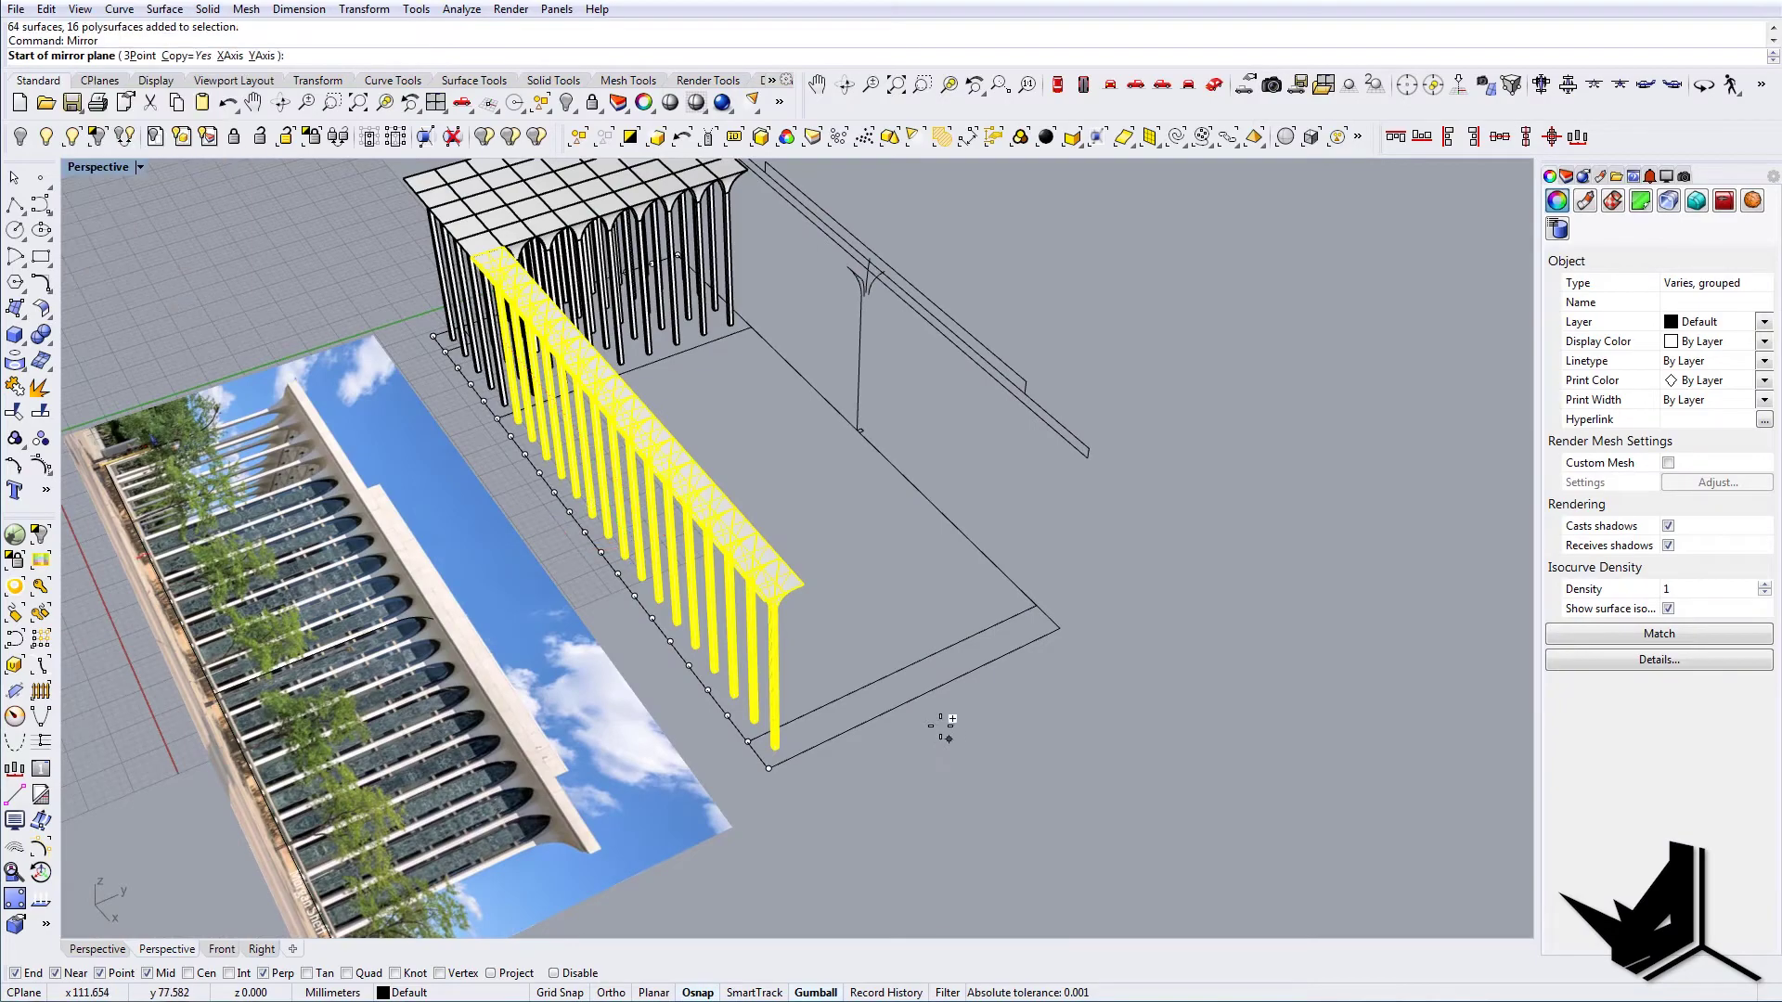
pyautogui.click(919, 695)
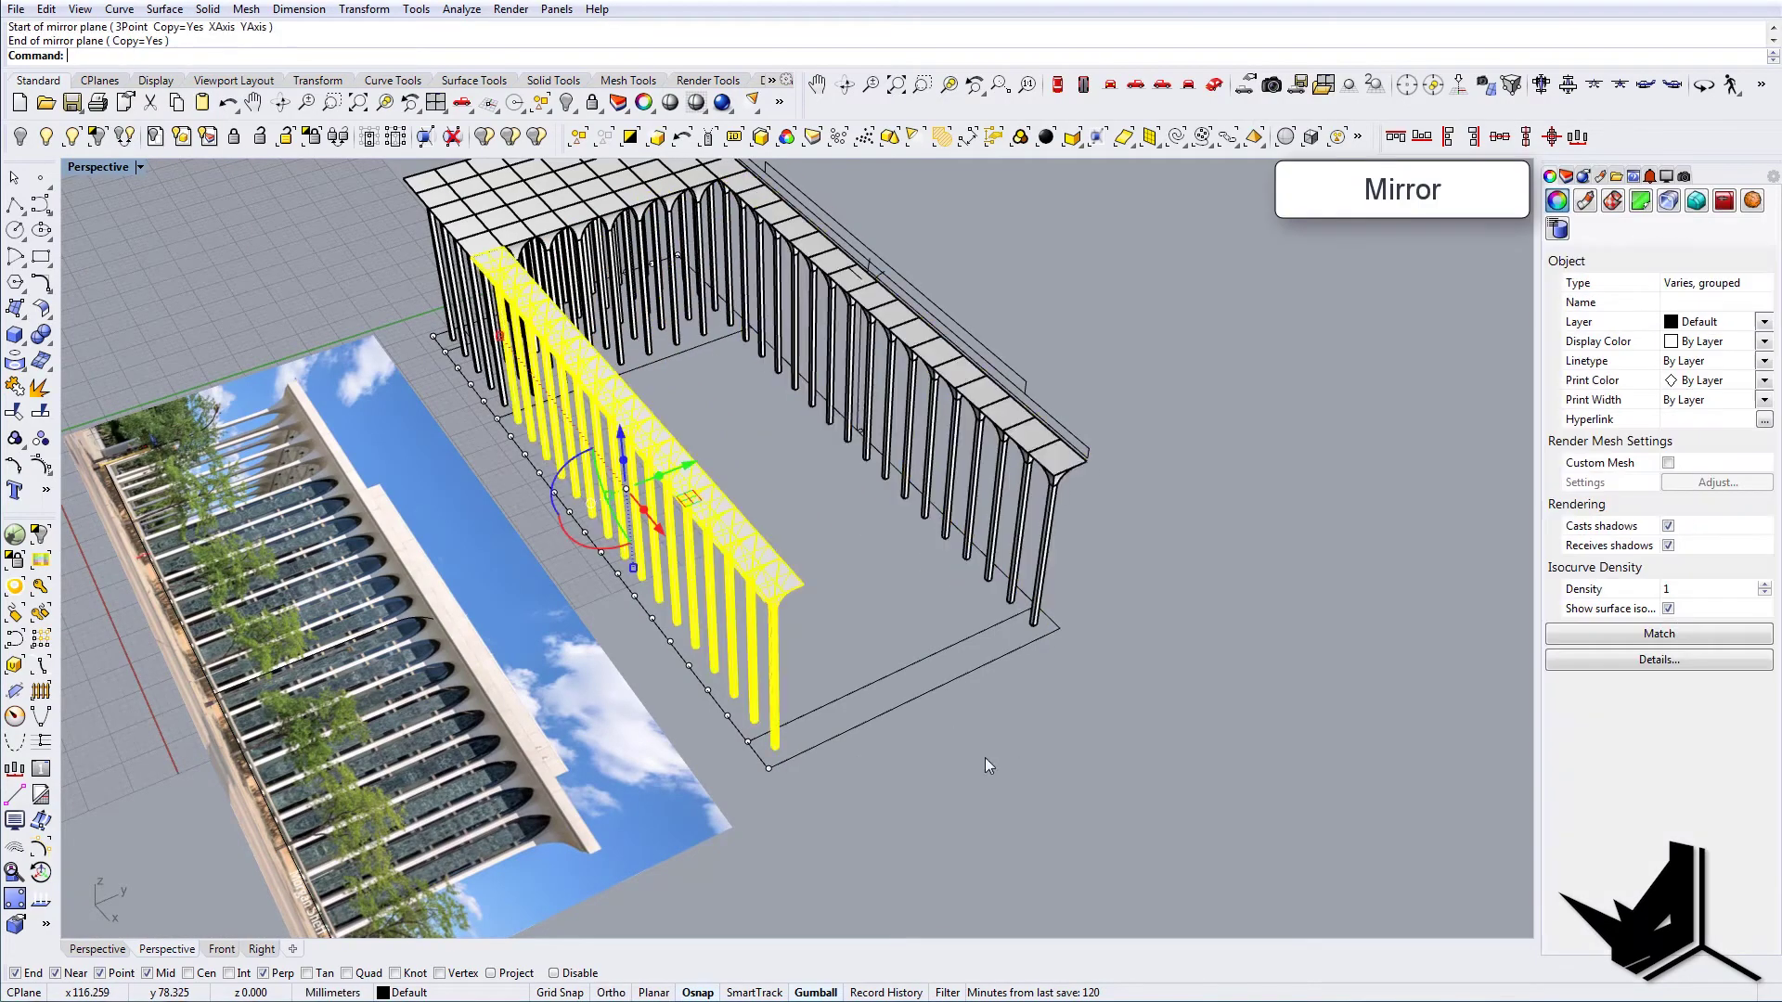
# Copy the grouped end column of the front row into each bay along the open short side
pyautogui.click(777, 709)
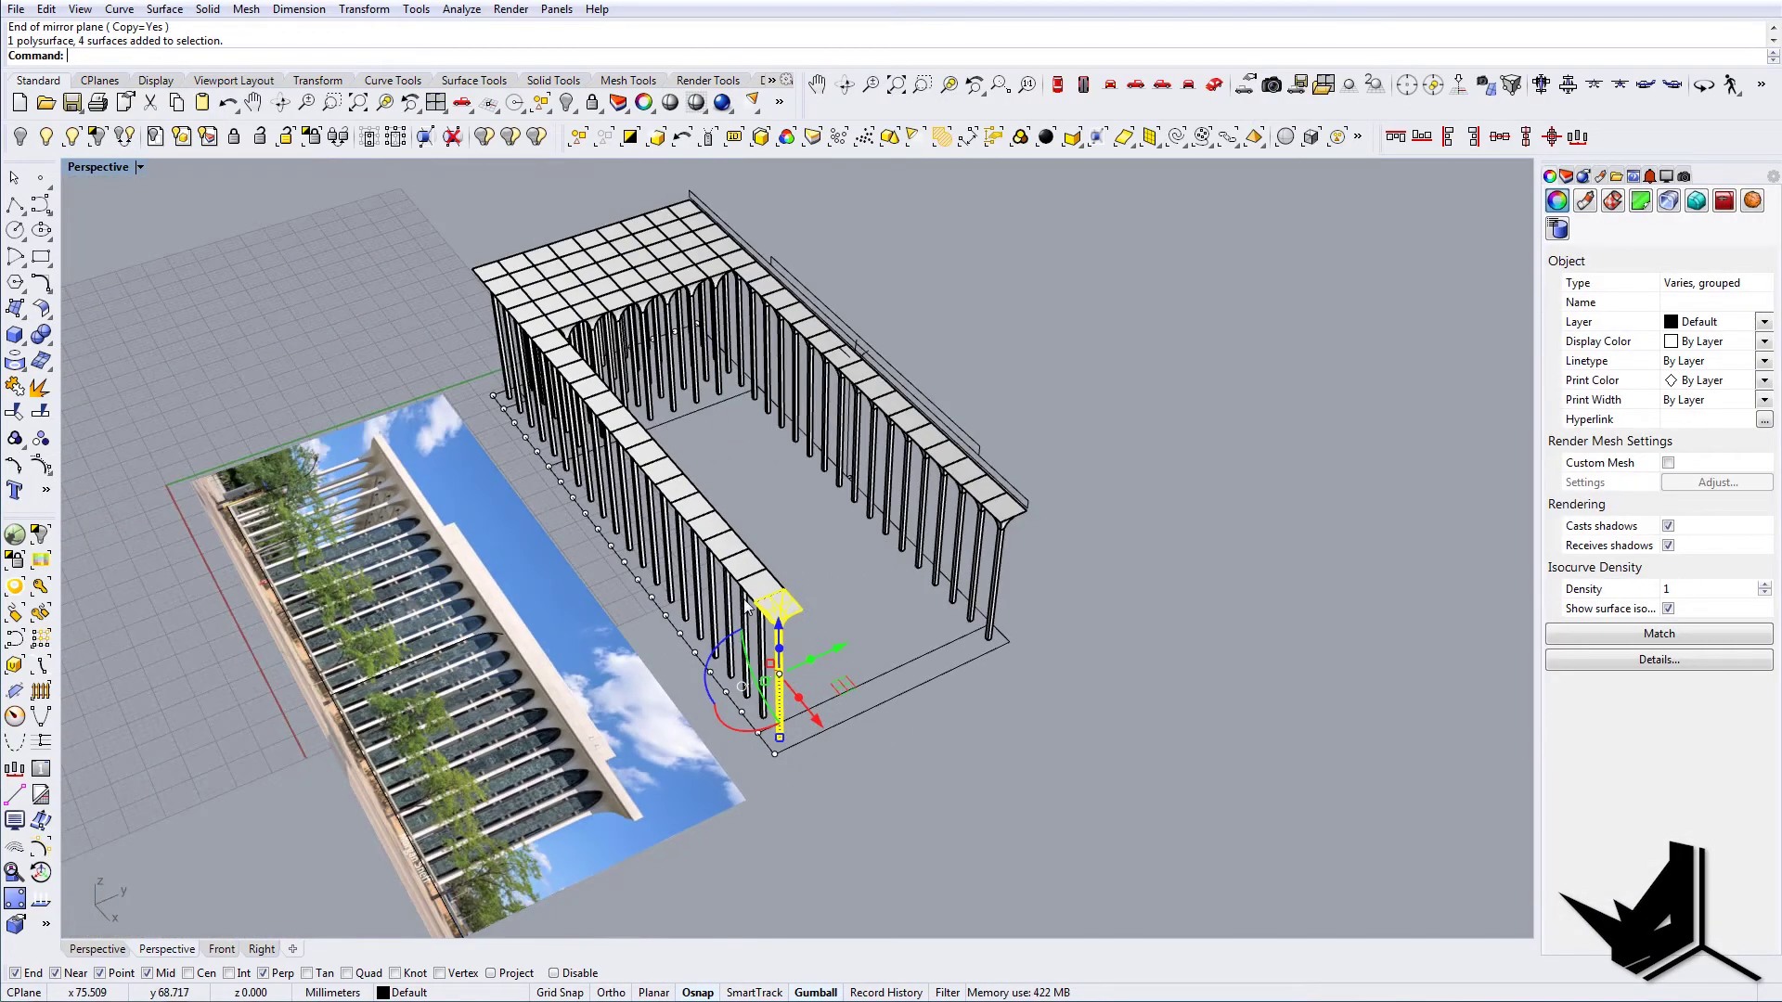
pyautogui.moveTo(747, 605); pyautogui.dragTo(778, 714, button='right')
pyautogui.write('C')
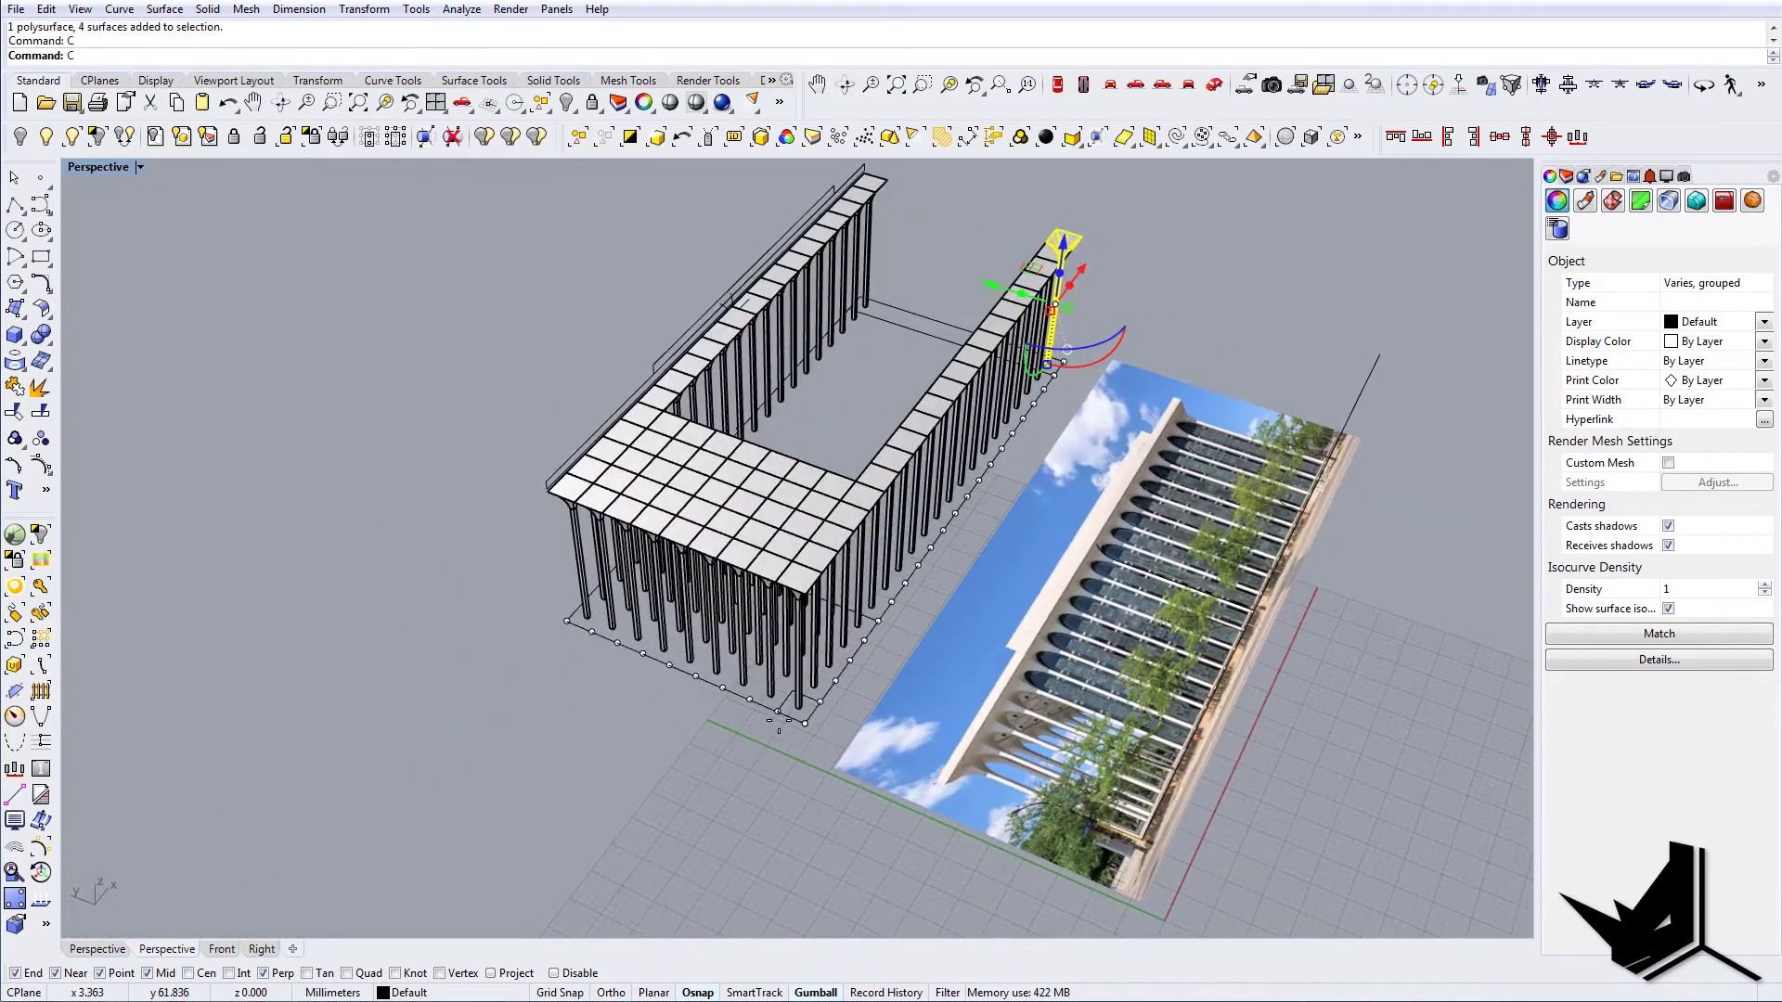
pyautogui.write('opy')
pyautogui.press('Return')
pyautogui.click(776, 712)
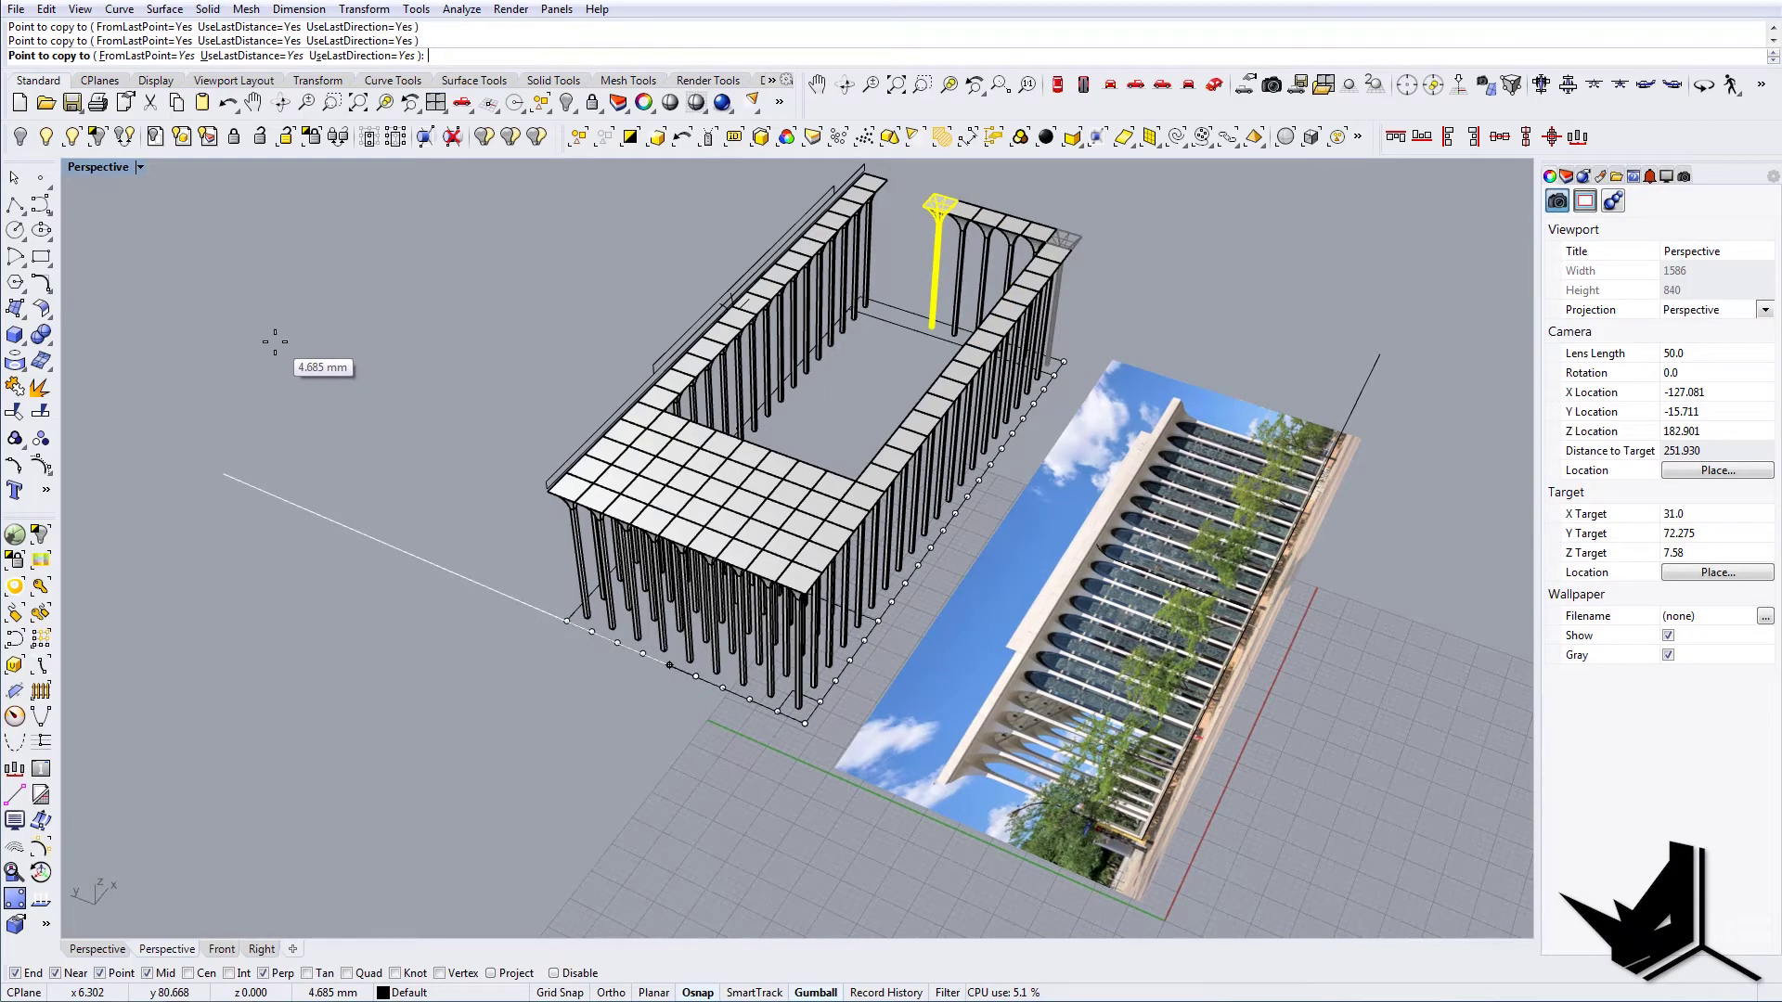
pyautogui.press('Escape')
# Extrude the roof slab's profile curve above the column heads and cap it into a closed solid
pyautogui.moveTo(1290, 594); pyautogui.dragTo(1095, 538, button='right')
pyautogui.scroll(4, 1217, 479)
pyautogui.click(1178, 471)
pyautogui.moveTo(1180, 465); pyautogui.dragTo(973, 481, button='right')
pyautogui.write('ee')
pyautogui.press('Return')
pyautogui.click(716, 732)
pyautogui.press('Return')
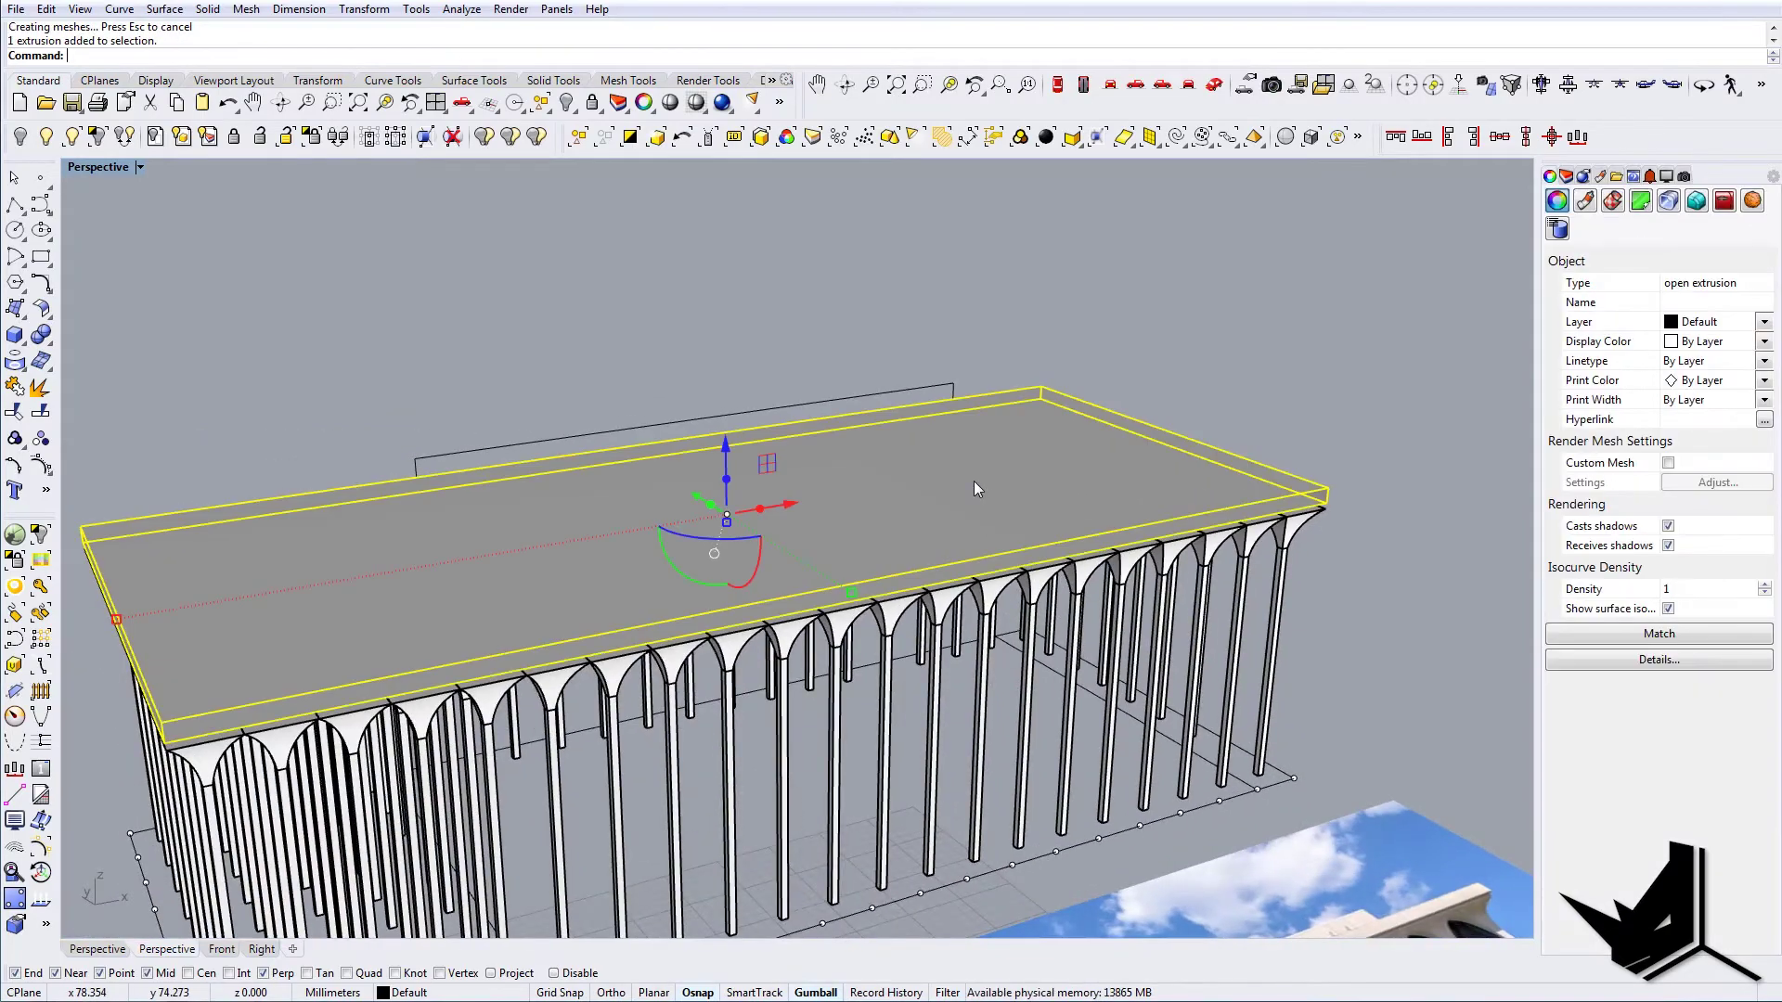
pyautogui.write('Cap')
pyautogui.press('Return')
pyautogui.moveTo(1014, 579); pyautogui.dragTo(1067, 569, button='right')
pyautogui.scroll(5, 1286, 517)
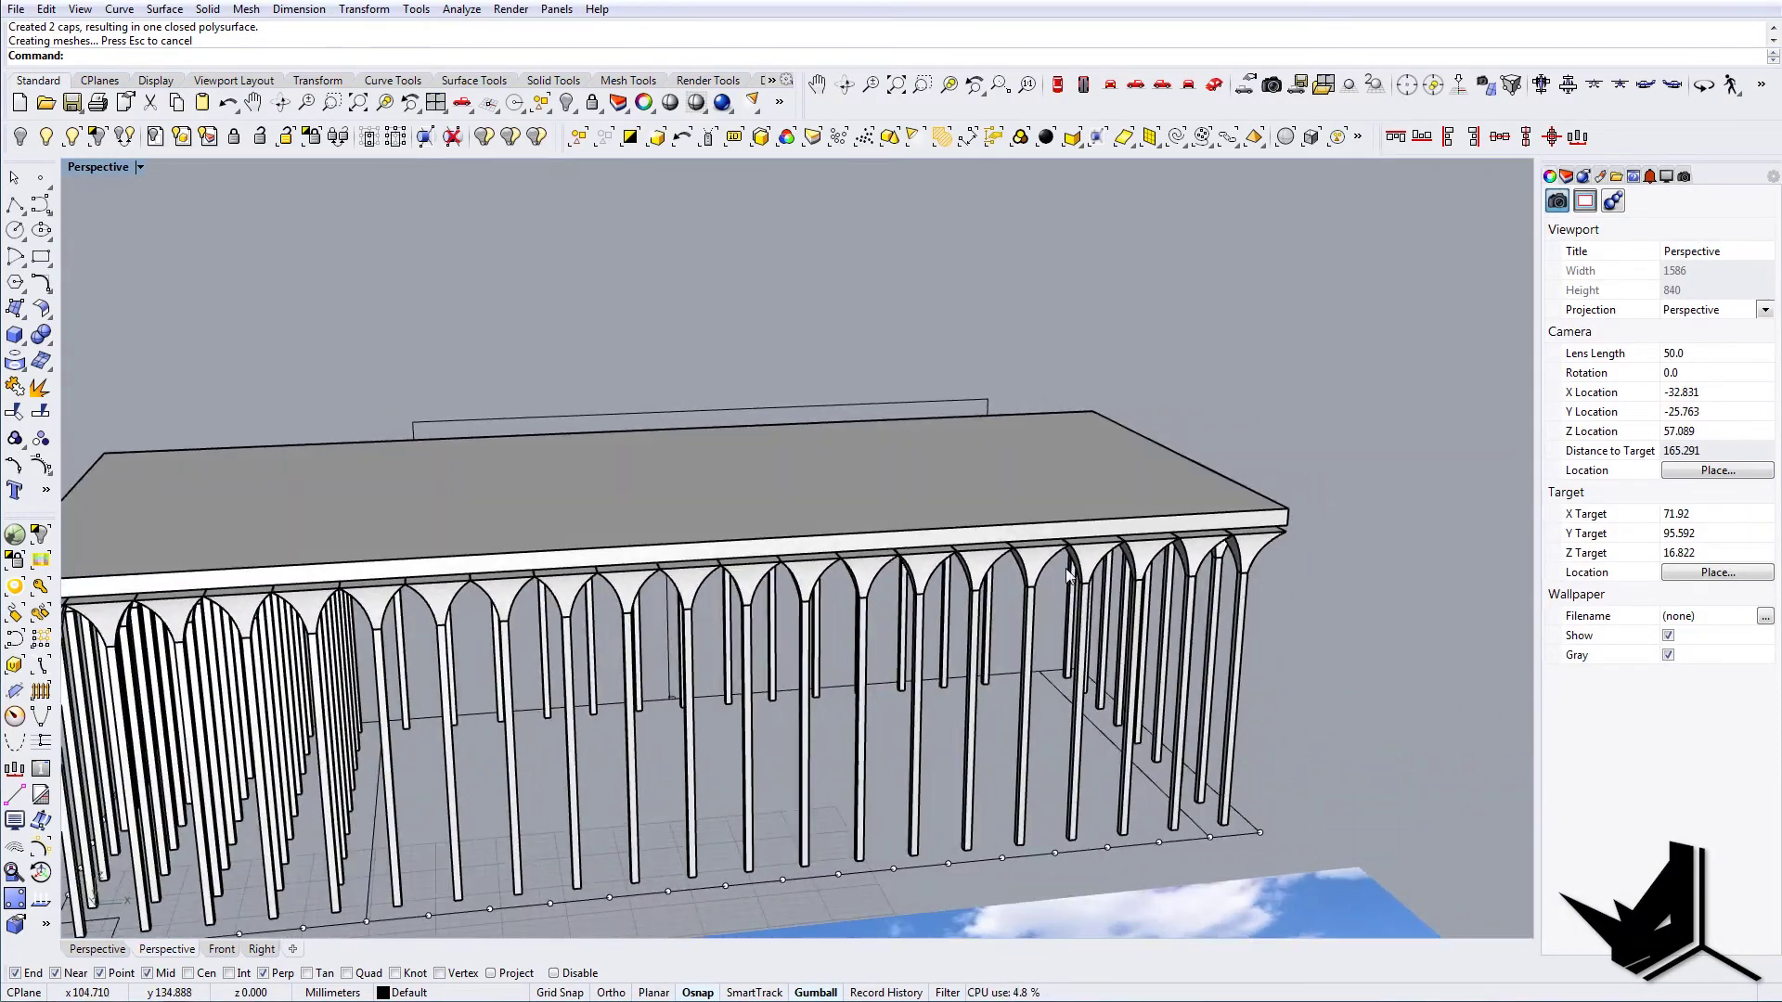
pyautogui.click(1318, 520)
pyautogui.write('SC')
pyautogui.press('Return')
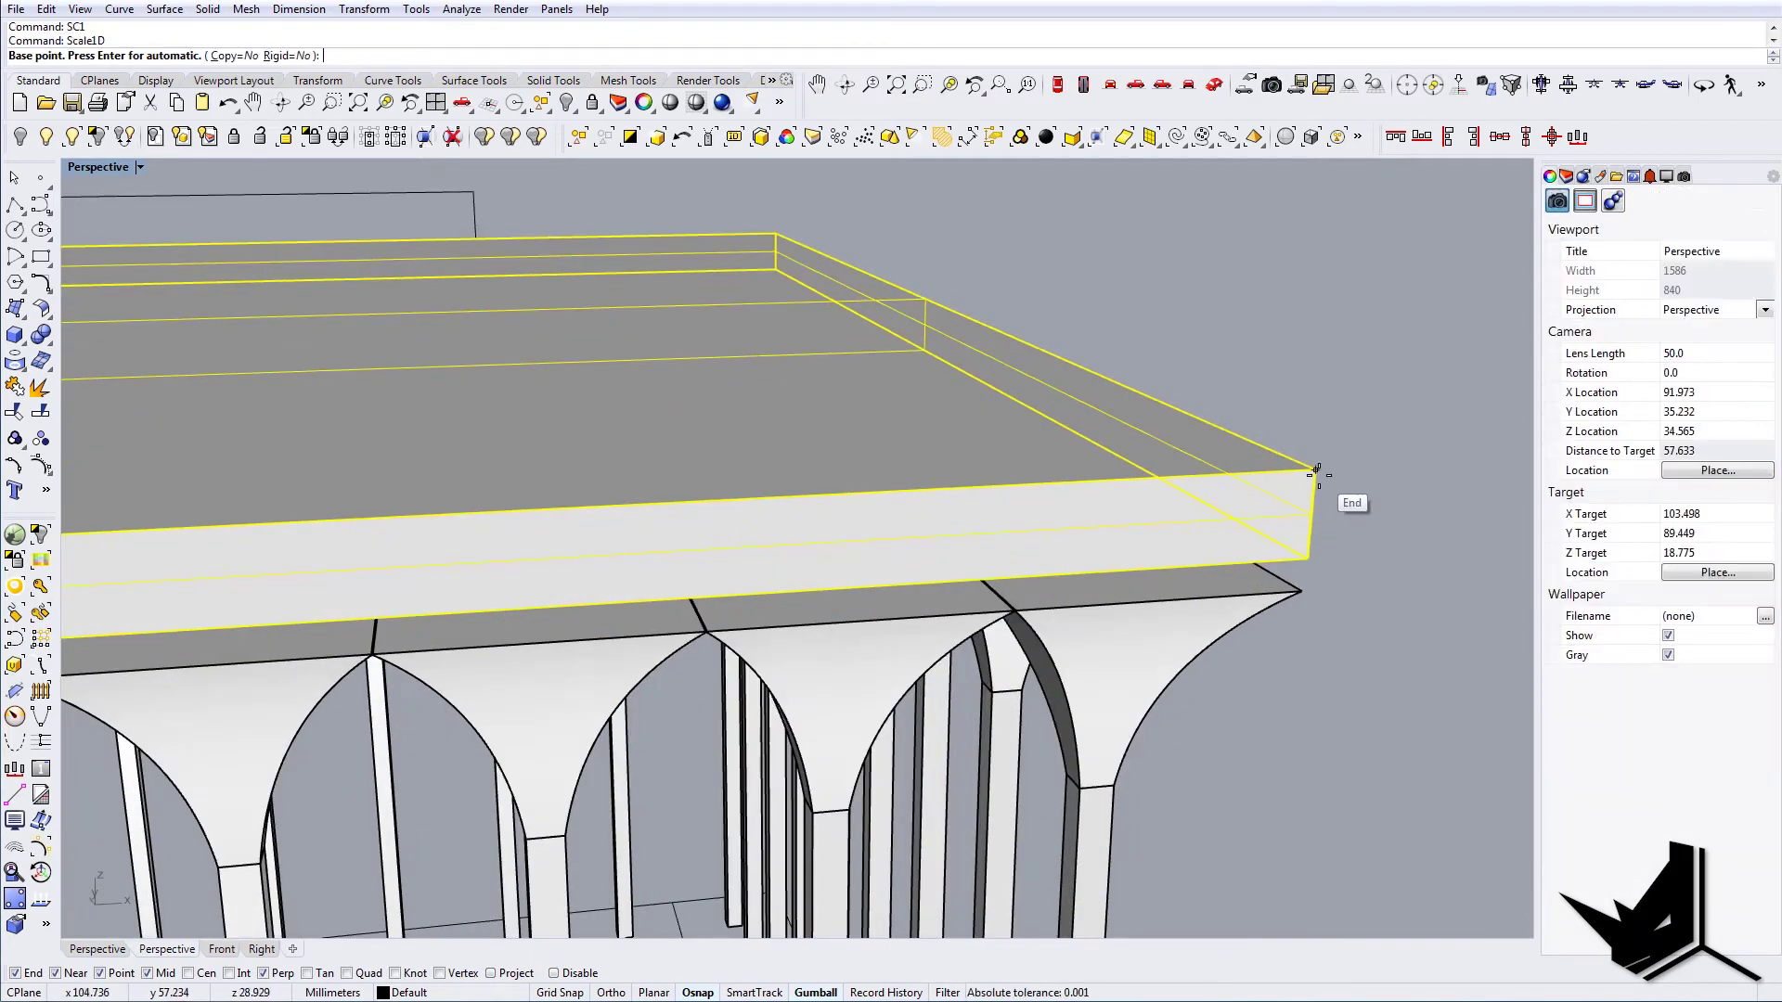
pyautogui.press('Escape')
# Copy the roof slab straight down by its own thickness, using its top and bottom corner points
pyautogui.click(1295, 533)
pyautogui.write('C')
pyautogui.press('Return')
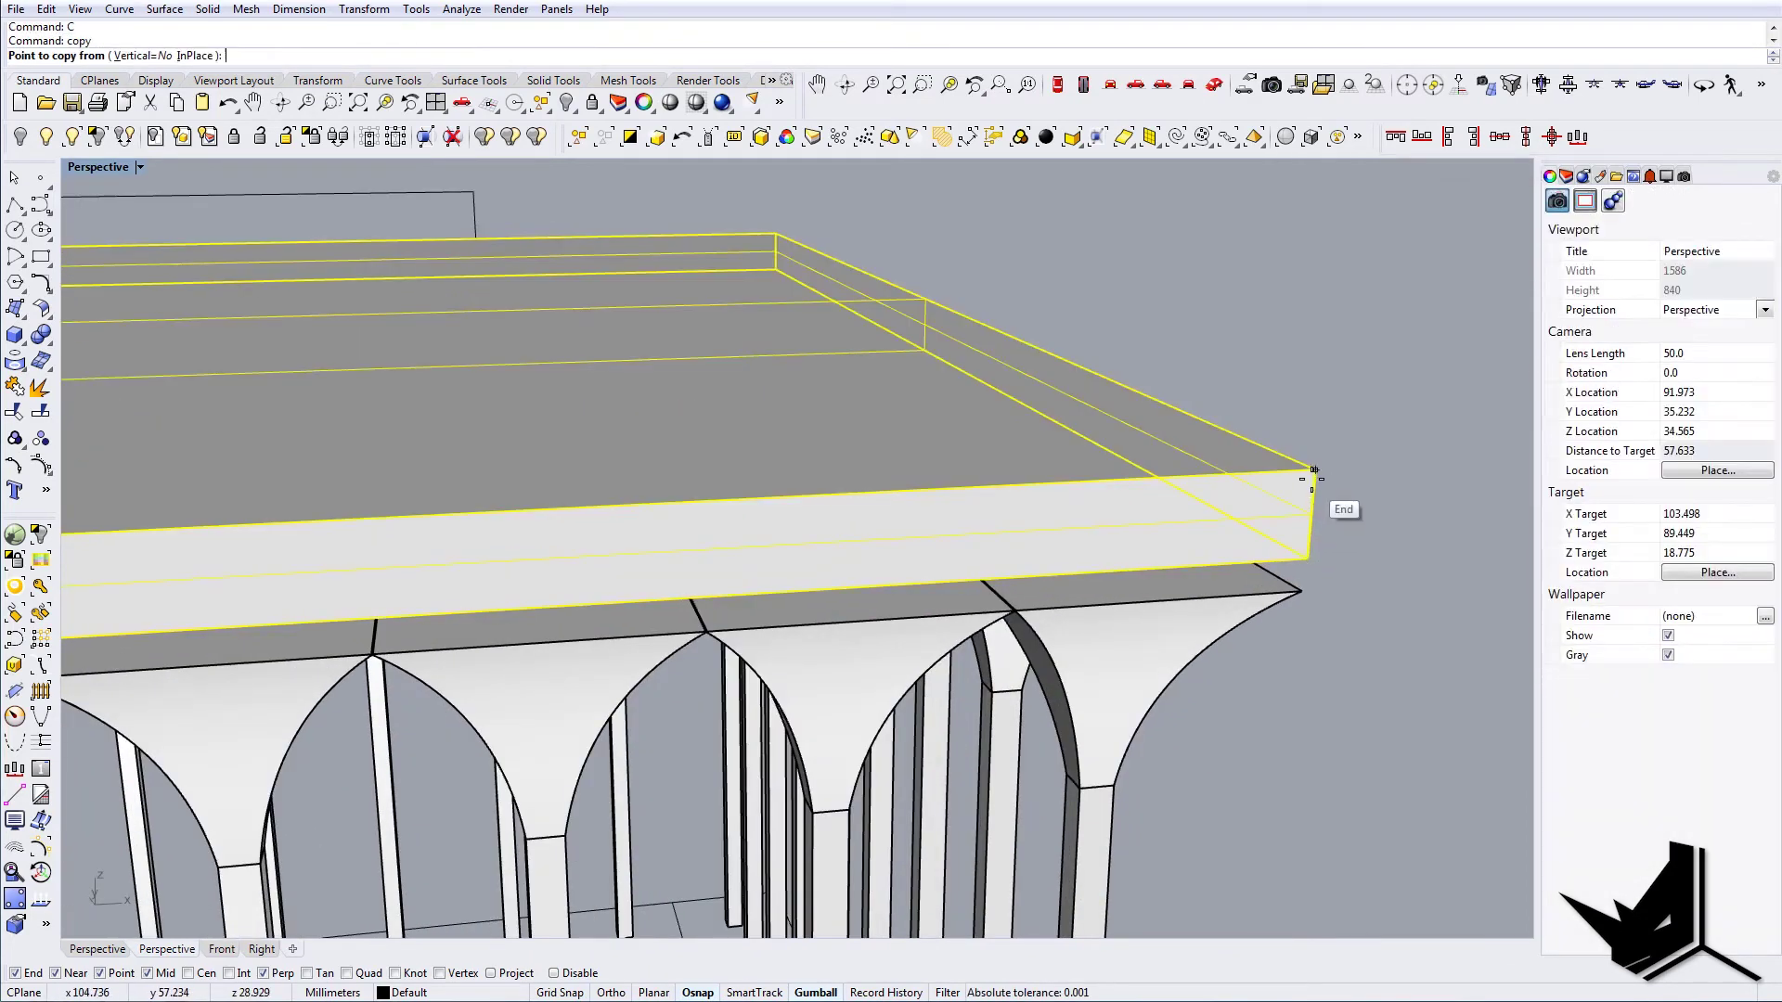
pyautogui.click(1314, 471)
pyautogui.click(1307, 560)
pyautogui.press('Return')
# Scale the lower slab copy vertically with Scale1D so its underside ends at the top of the column heads
pyautogui.click(1305, 572)
pyautogui.write('scale1d')
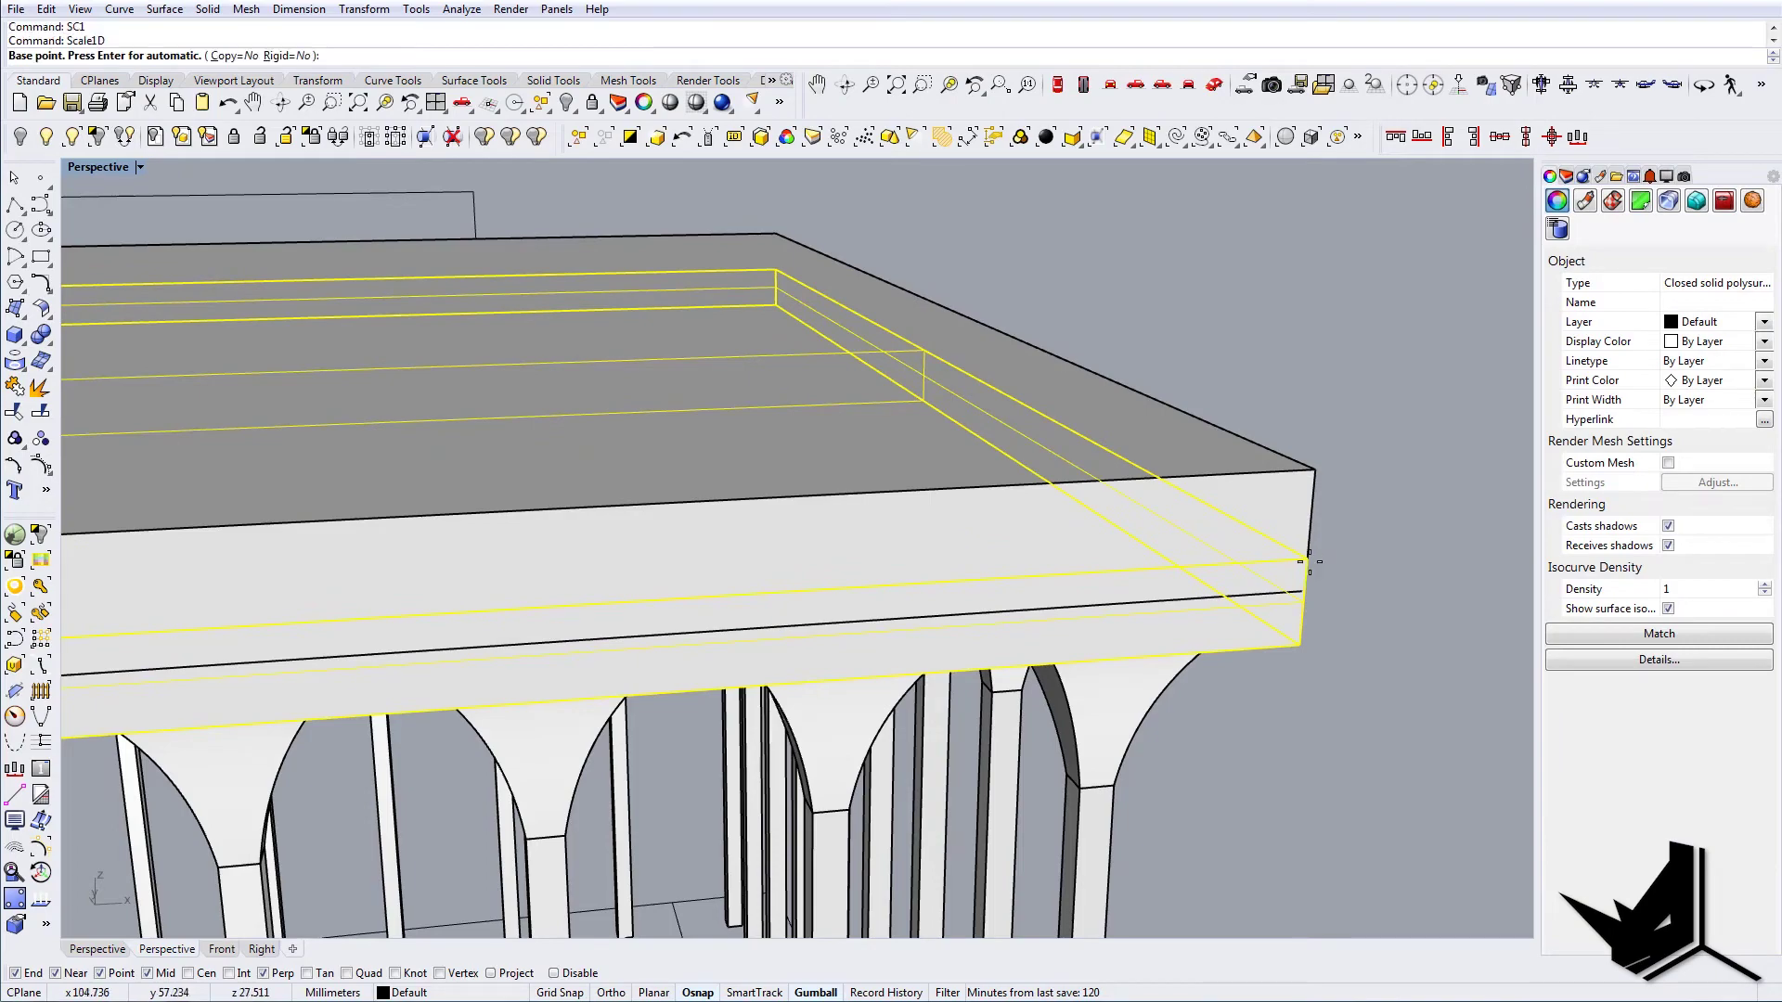
pyautogui.press('Return')
pyautogui.click(1298, 643)
pyautogui.click(1306, 559)
pyautogui.click(1305, 592)
pyautogui.press('Escape')
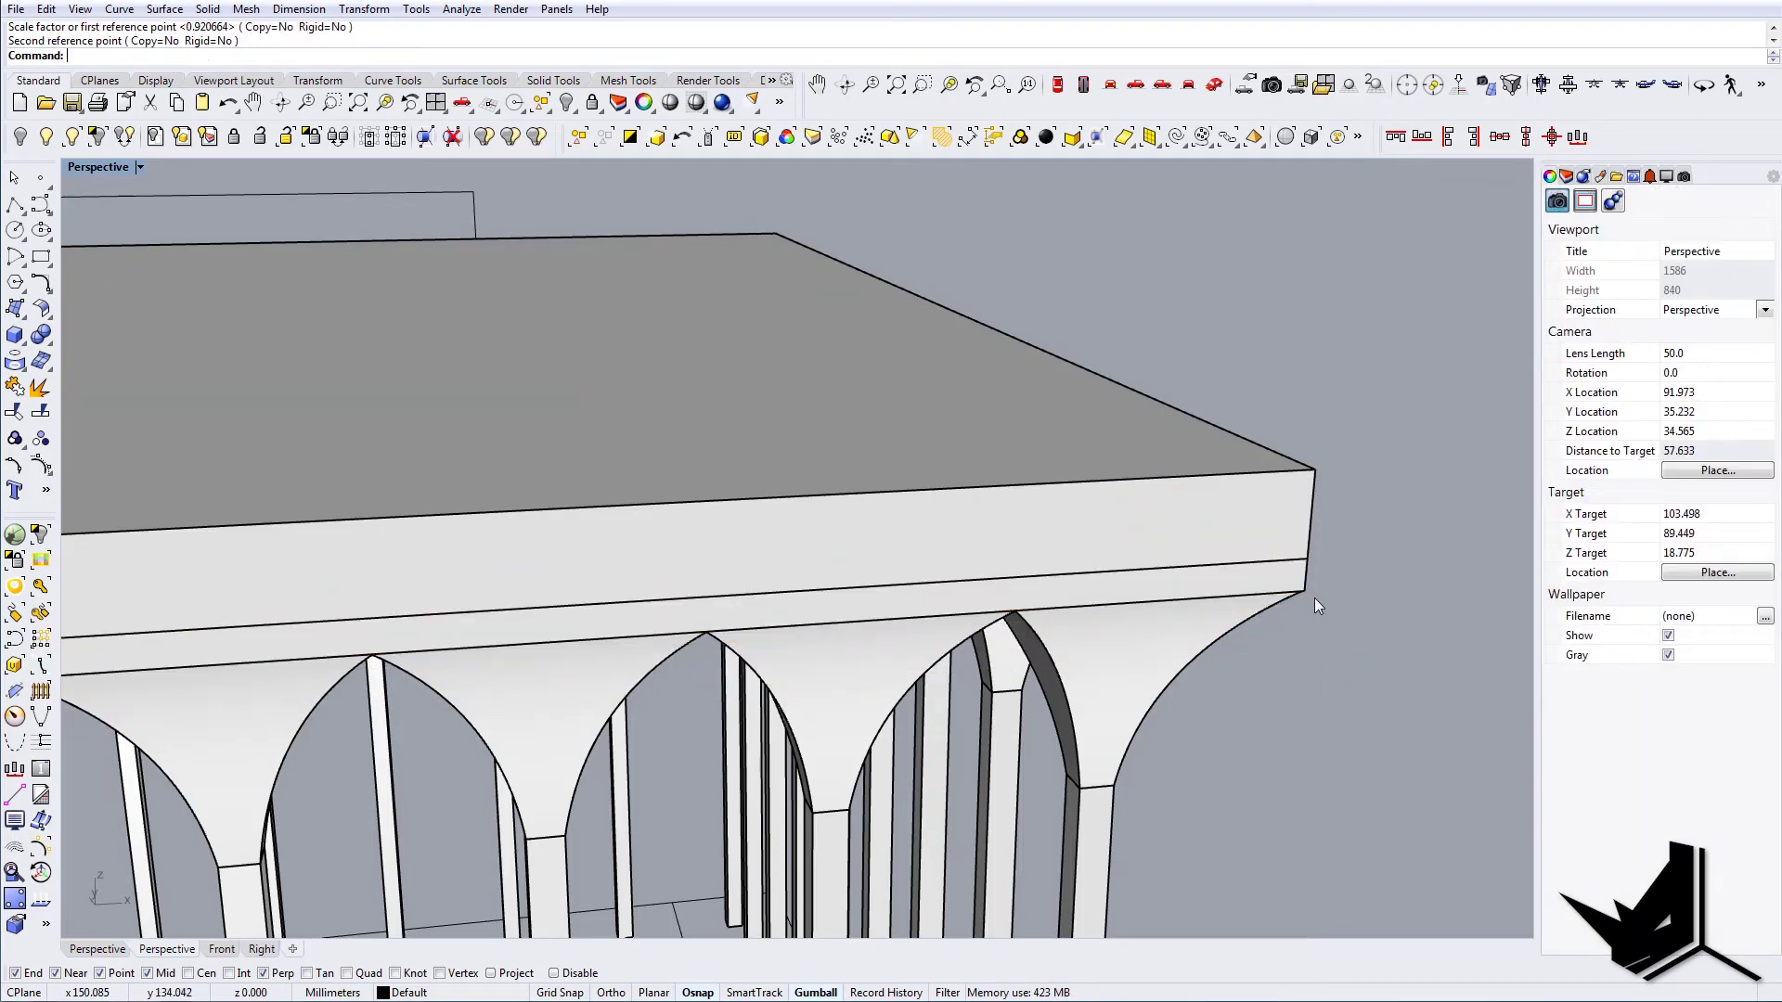
# Scale the upper roof slab slightly outward across the building's width so it overhangs the lower slab
pyautogui.click(1289, 520)
pyautogui.scroll(-8, 1292, 533)
pyautogui.keyDown('shift'); pyautogui.moveTo(800, 515); pyautogui.dragTo(935, 497, button='right'); pyautogui.keyUp('shift')
pyautogui.scroll(4, 844, 603)
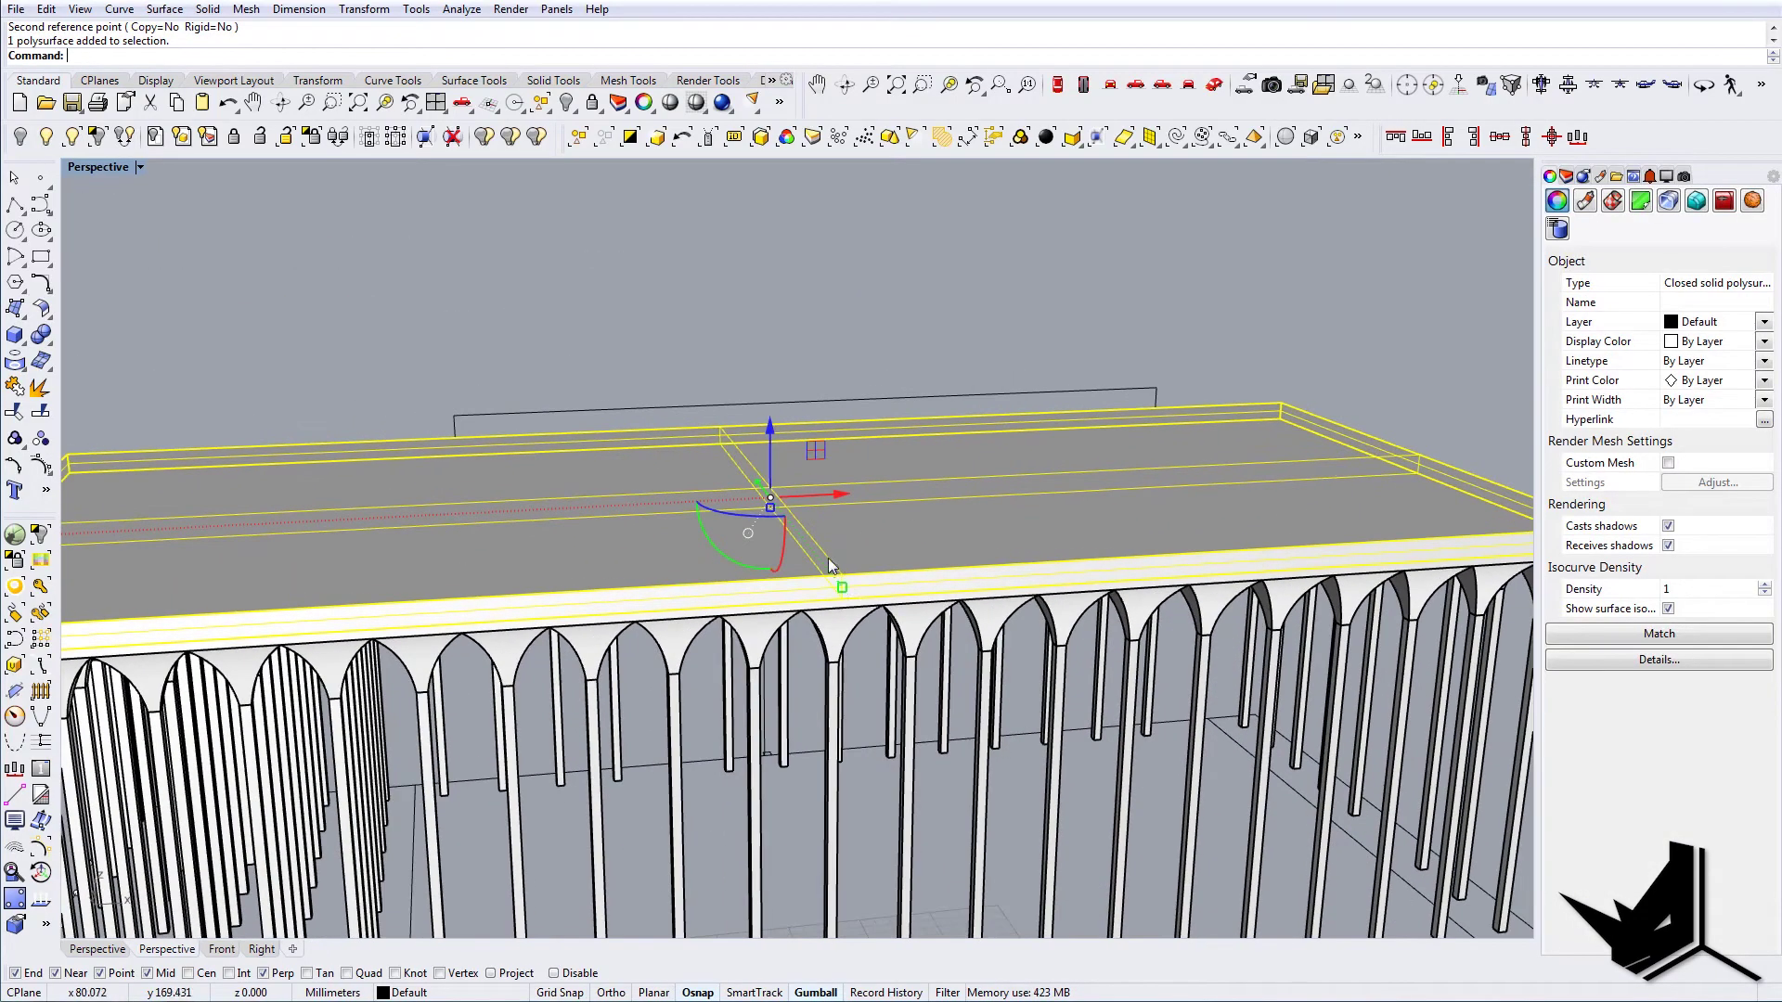
pyautogui.moveTo(845, 603); pyautogui.dragTo(848, 605)
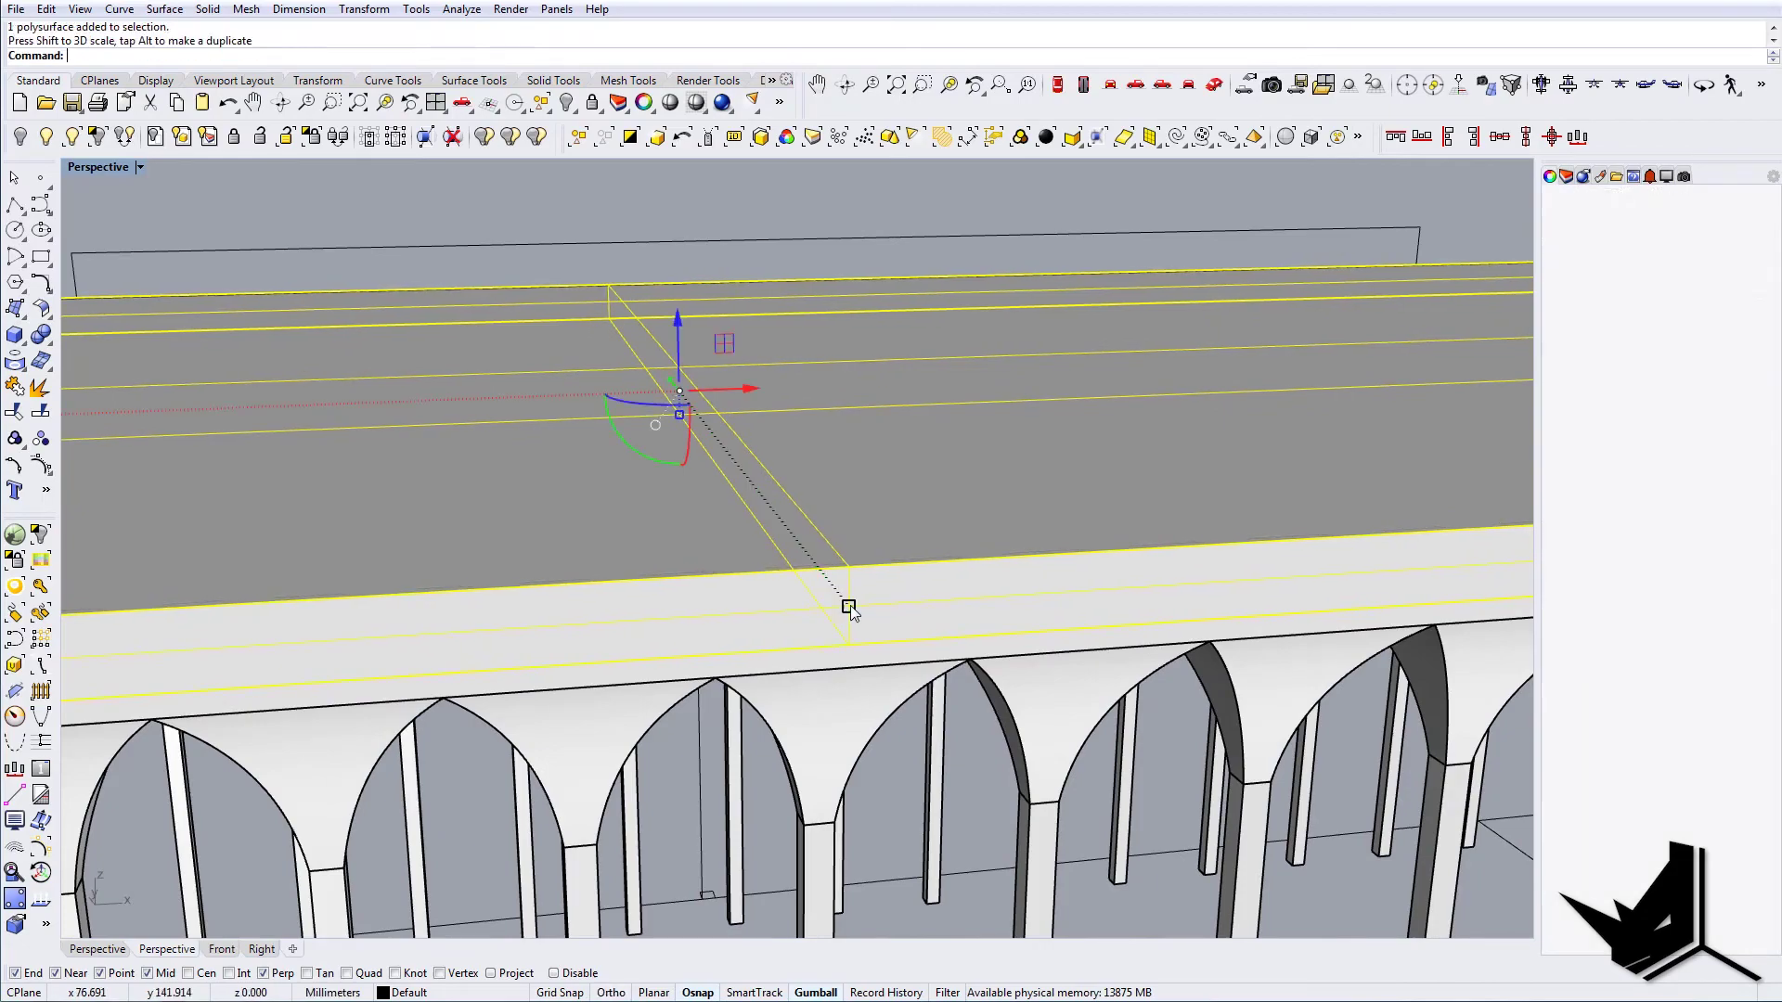
pyautogui.press('Escape')
# Align the raised roof block's profile curve to the roof slab's front long edge in Y with SetPt
pyautogui.scroll(-6, 847, 605)
pyautogui.moveTo(835, 585); pyautogui.dragTo(575, 460, button='right')
pyautogui.scroll(4, 959, 416)
pyautogui.scroll(2, 959, 415)
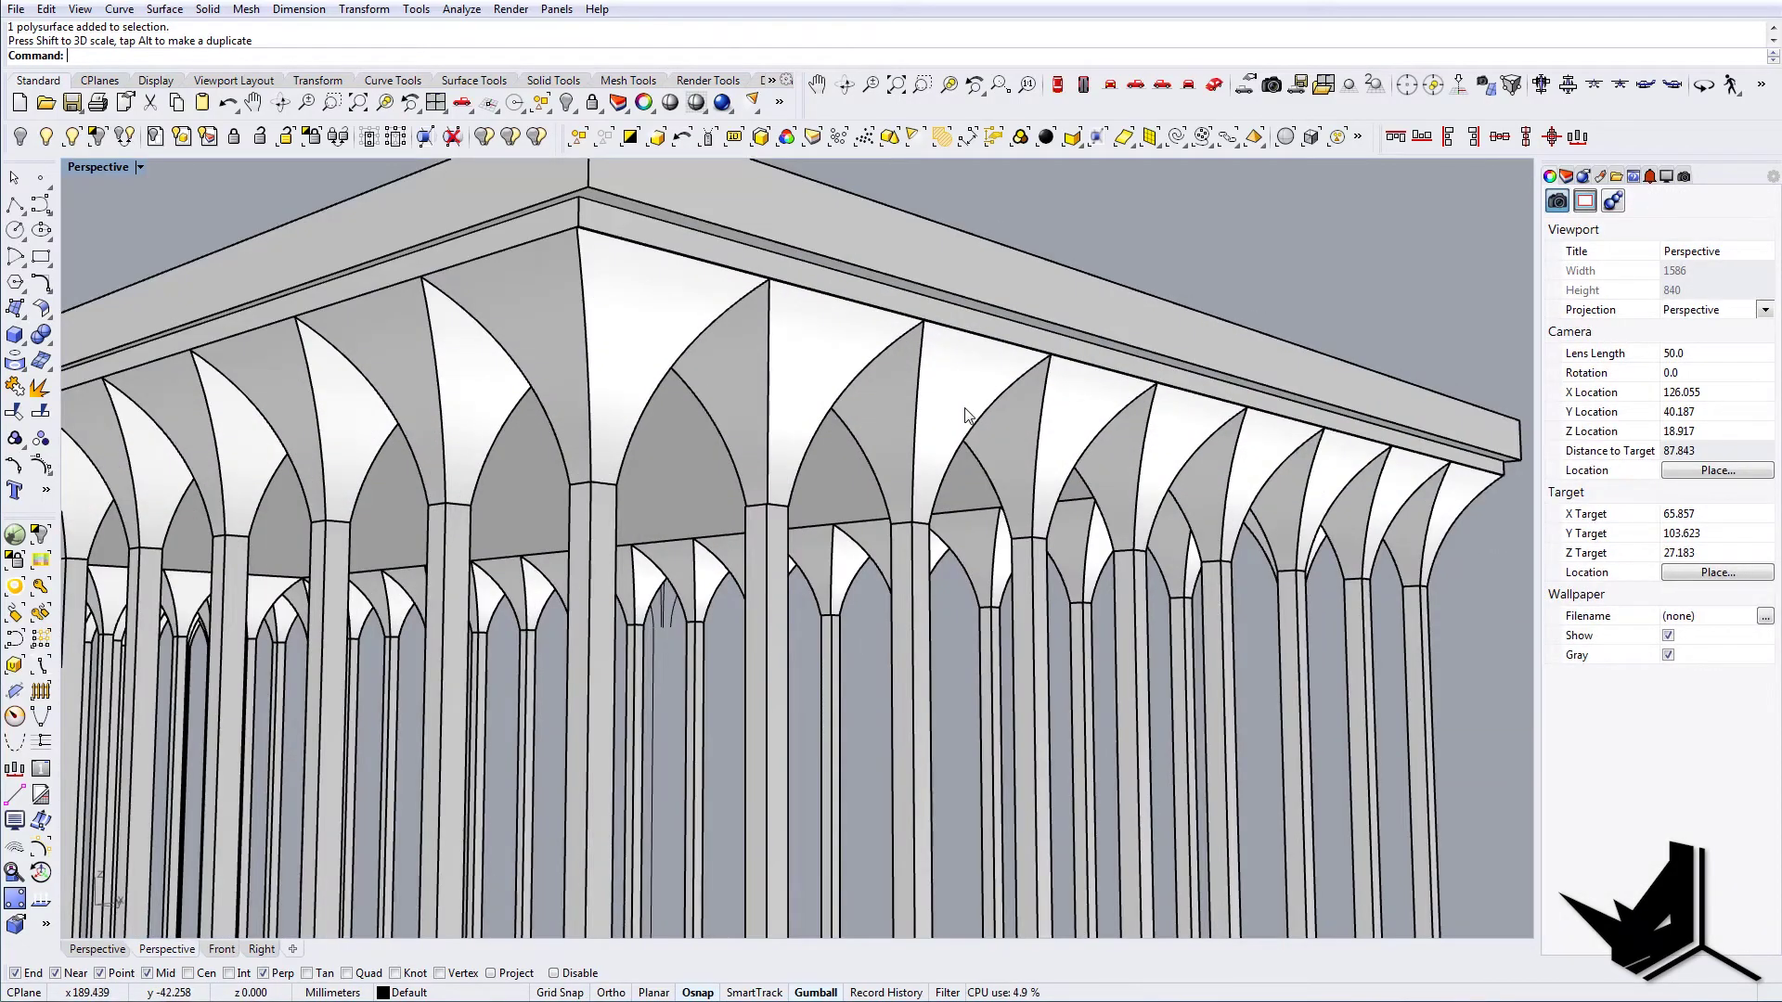
pyautogui.scroll(-2, 972, 414)
pyautogui.moveTo(972, 415); pyautogui.dragTo(1043, 492, button='right')
pyautogui.scroll(-7, 1042, 492)
pyautogui.moveTo(914, 477); pyautogui.dragTo(986, 382, button='right')
pyautogui.click(960, 471)
pyautogui.scroll(5, 821, 414)
pyautogui.keyDown('shift'); pyautogui.moveTo(821, 414); pyautogui.dragTo(891, 419, button='right'); pyautogui.keyUp('shift')
pyautogui.write('Se')
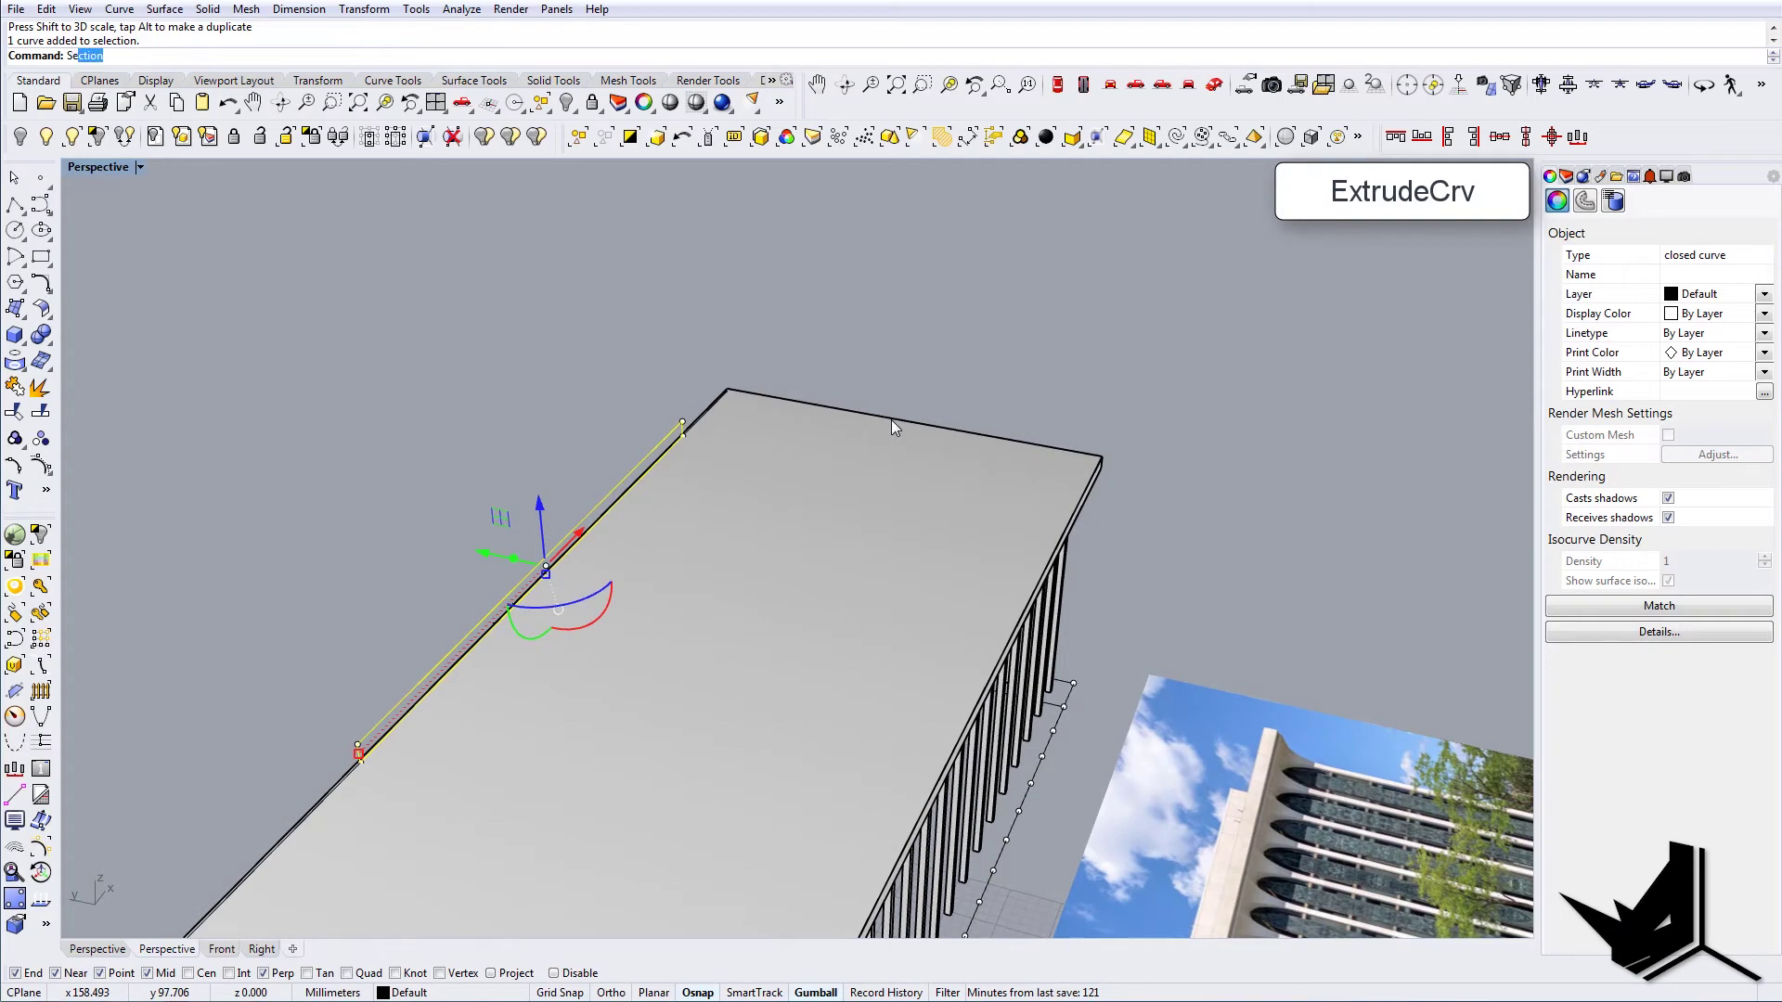
pyautogui.write('tPt')
pyautogui.press('Return')
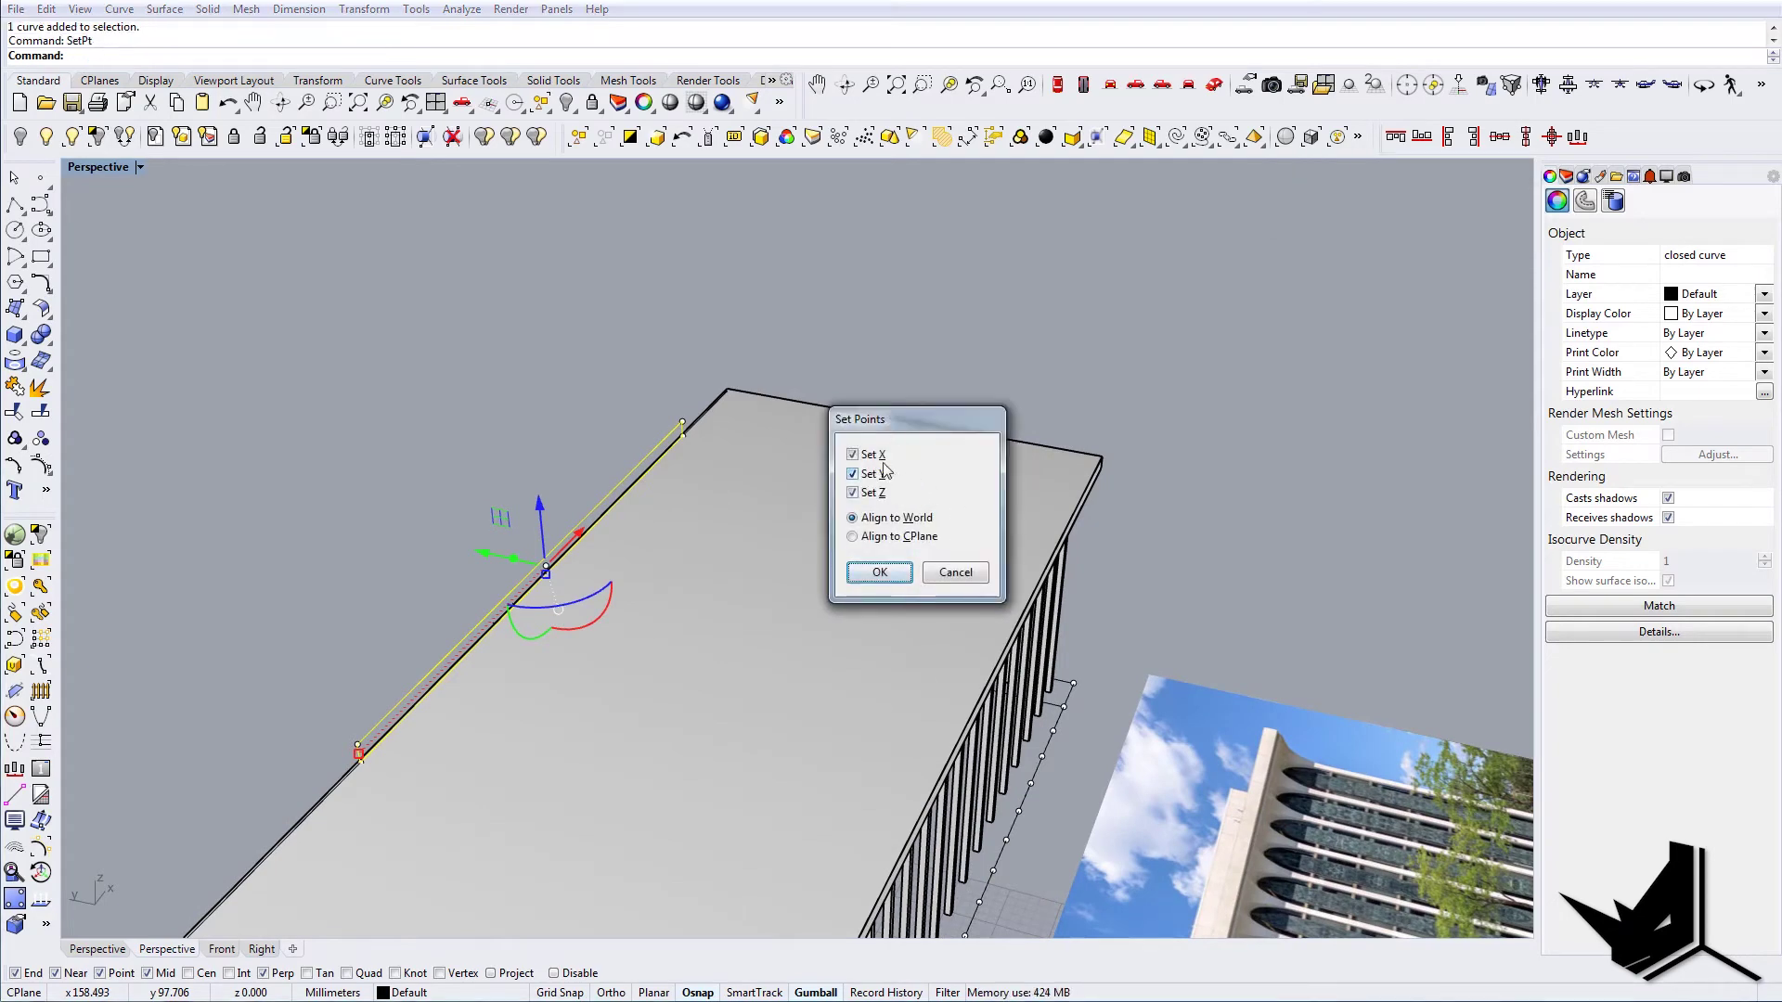
pyautogui.click(879, 572)
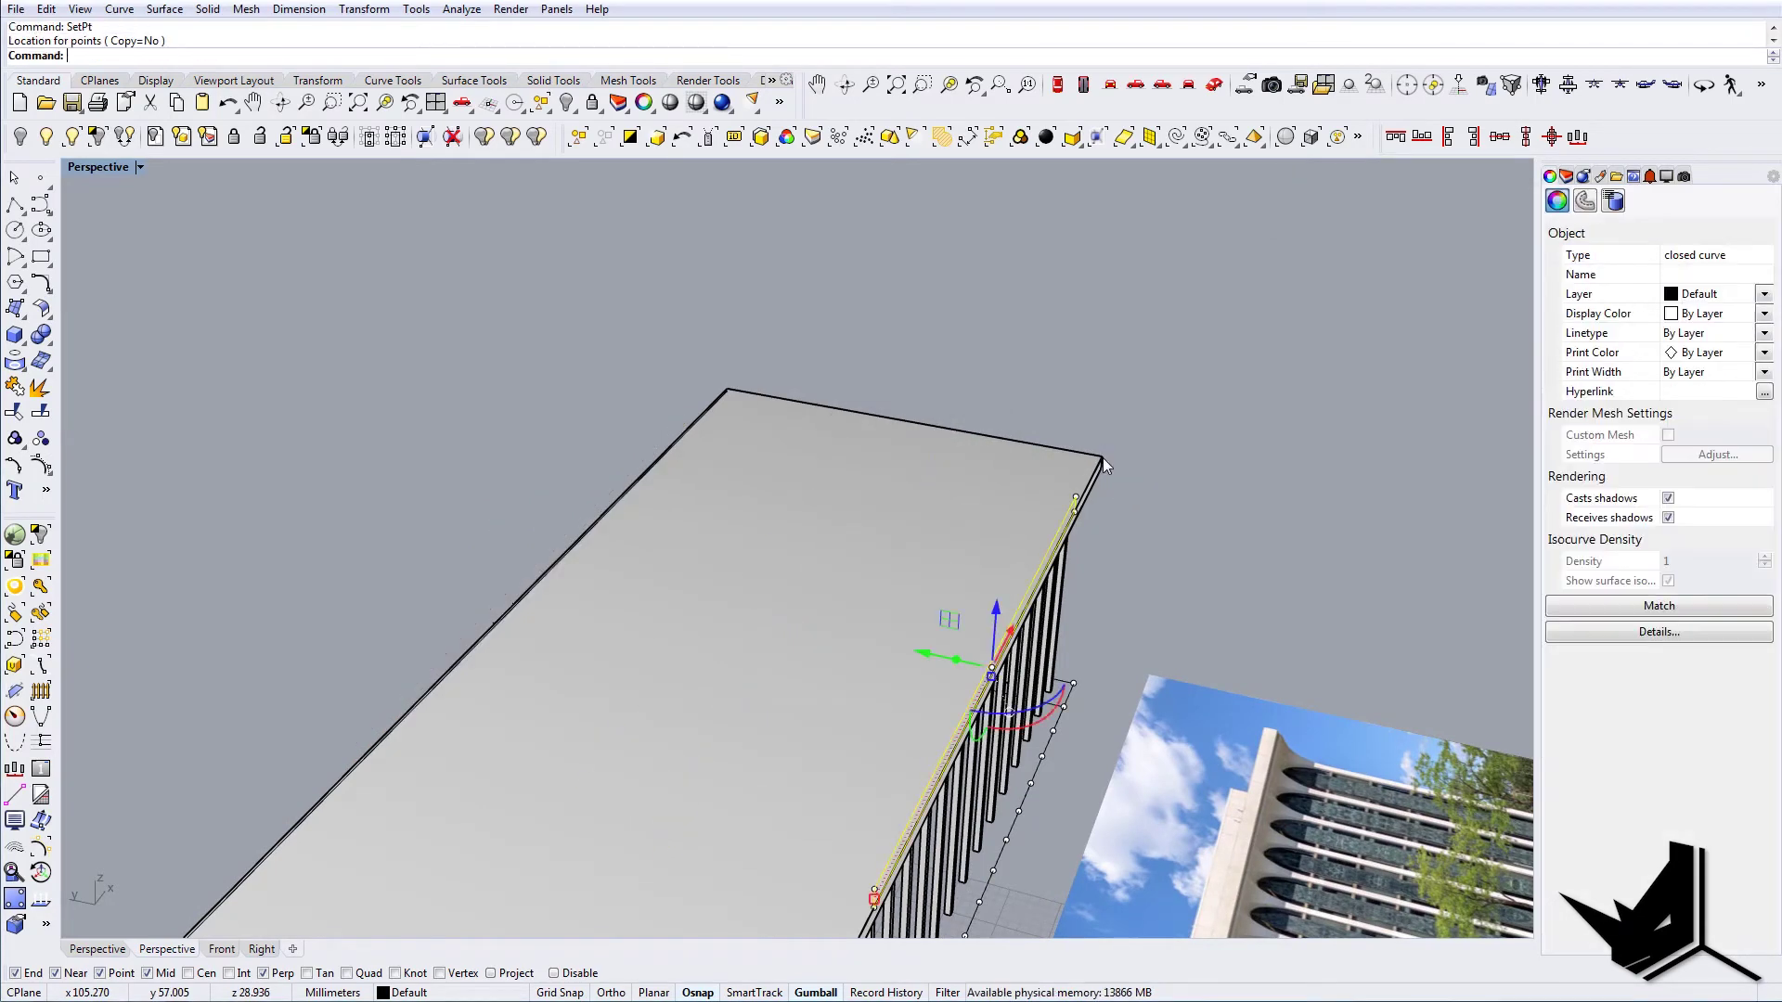
# Extrude the raised block's profile across the roof to the opposite long edge and cap it into a closed solid
pyautogui.write('EC')
pyautogui.press('Return')
pyautogui.click(727, 388)
pyautogui.press('Escape')
pyautogui.moveTo(966, 566); pyautogui.dragTo(816, 496, button='right')
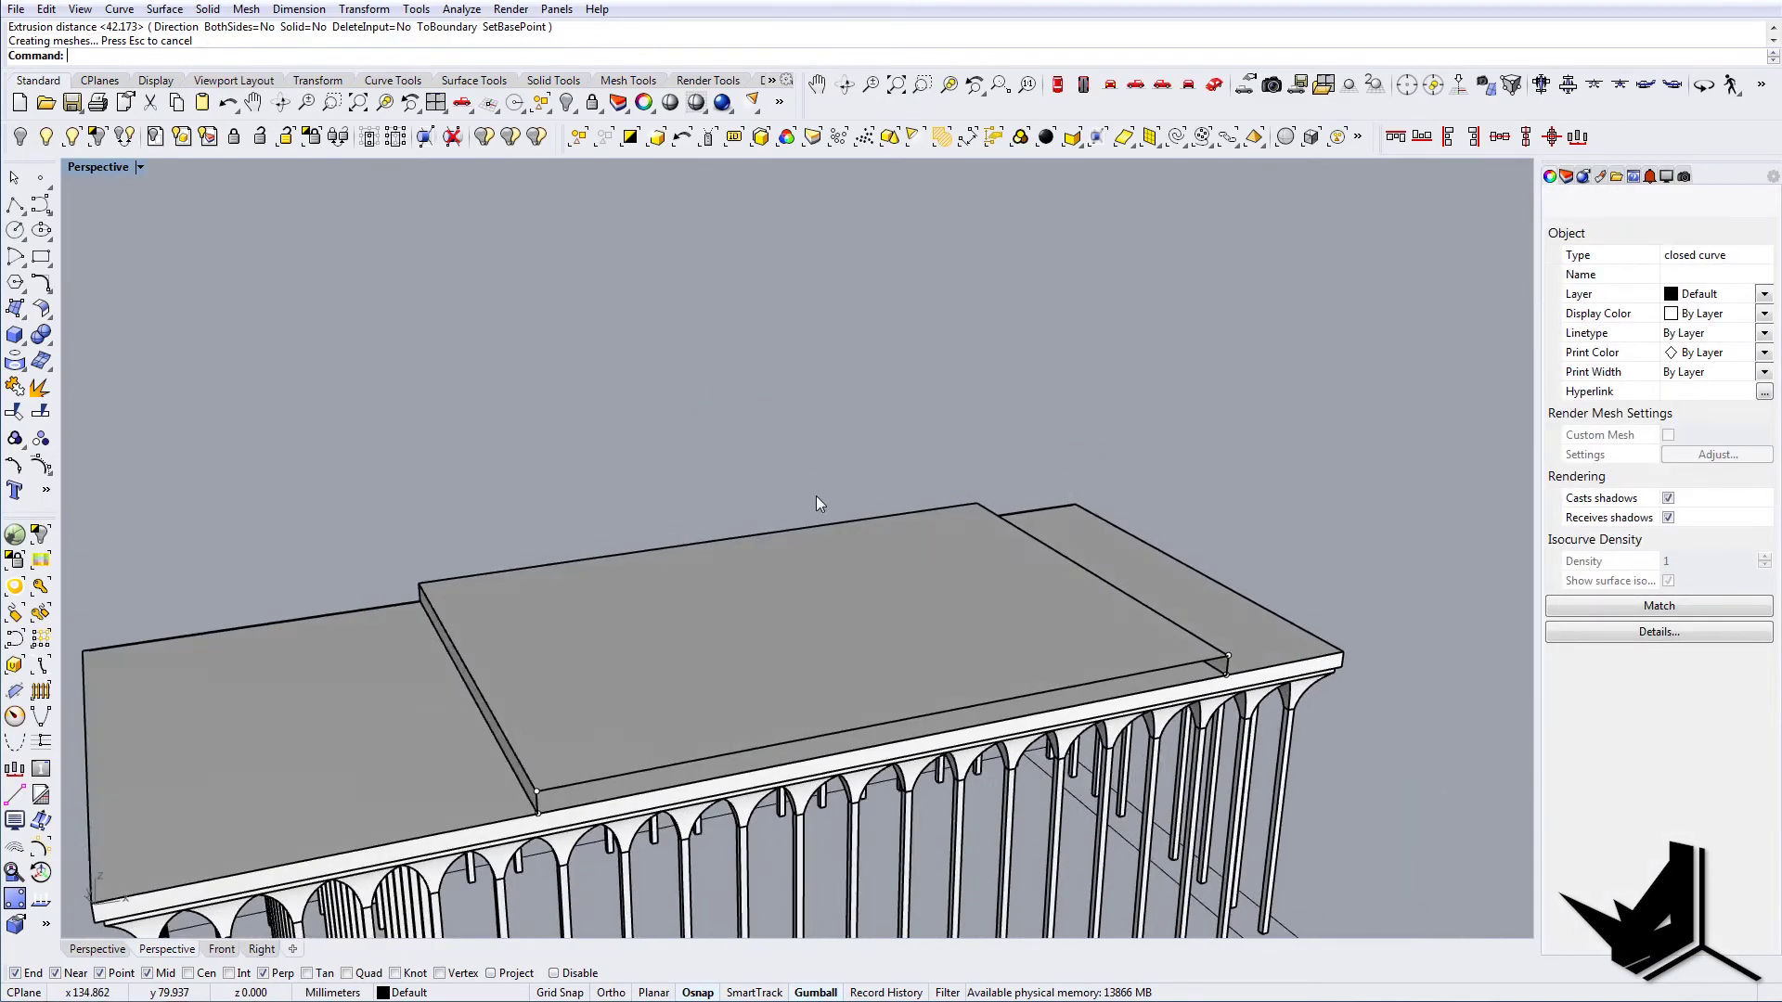
pyautogui.click(1013, 534)
pyautogui.write('Cap')
pyautogui.press('Return')
pyautogui.press('Escape')
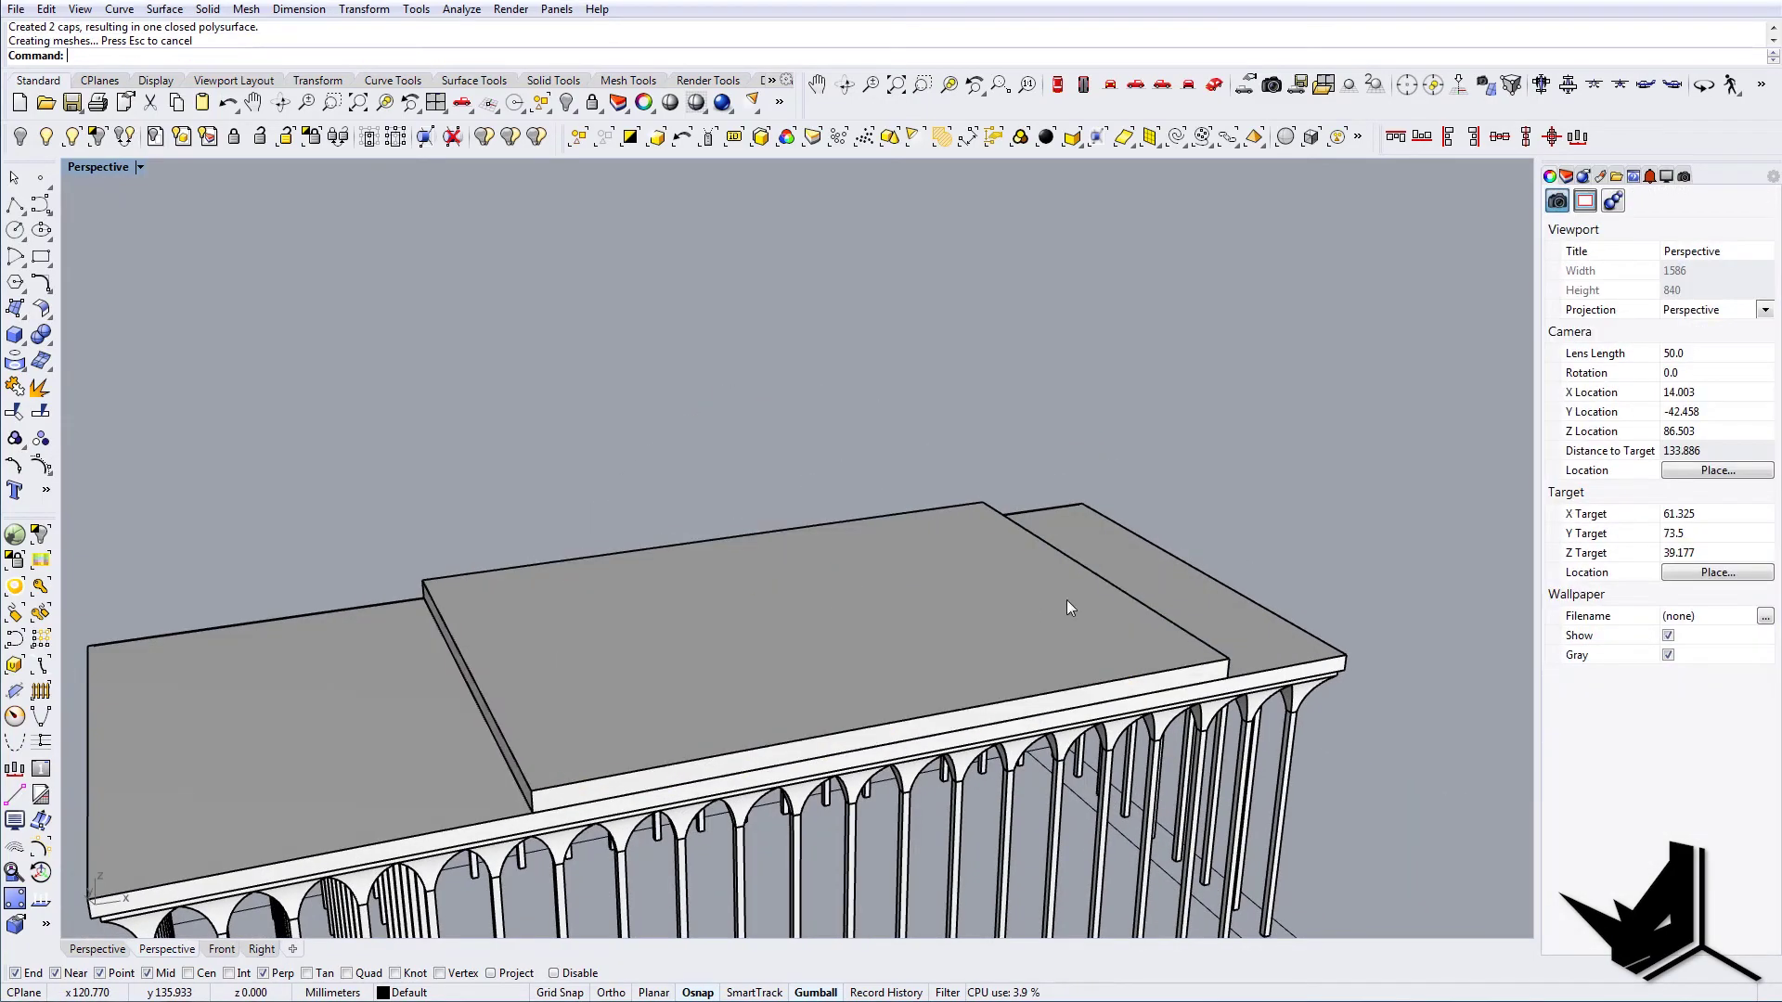
# Draw a rectangle on the ground from the front end of the footprint's cross line to the diagonally opposite inner corner
pyautogui.moveTo(1066, 599); pyautogui.dragTo(919, 638, button='right')
pyautogui.scroll(-9, 1104, 598)
pyautogui.scroll(9, 841, 727)
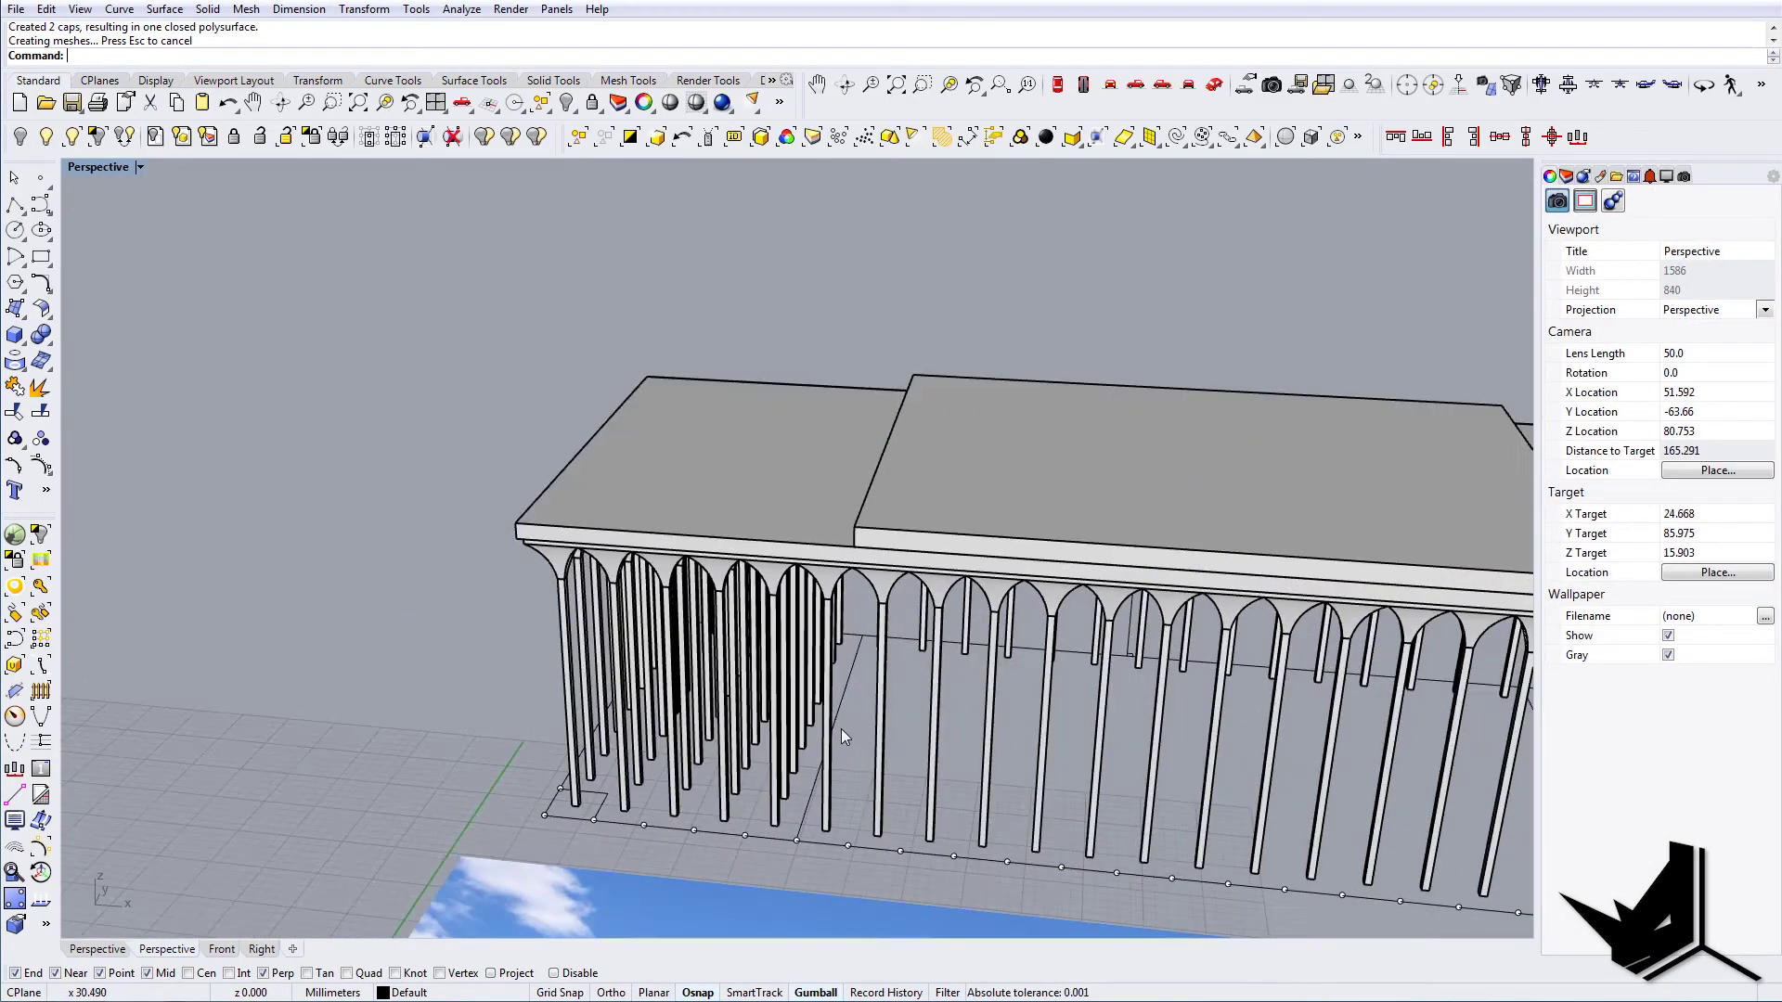
pyautogui.click(844, 718)
pyautogui.moveTo(942, 743); pyautogui.dragTo(931, 748, button='right')
pyautogui.keyDown('shift'); pyautogui.moveTo(931, 748); pyautogui.dragTo(781, 641, button='right'); pyautogui.keyUp('shift')
pyautogui.press('Escape')
pyautogui.write('R3ec')
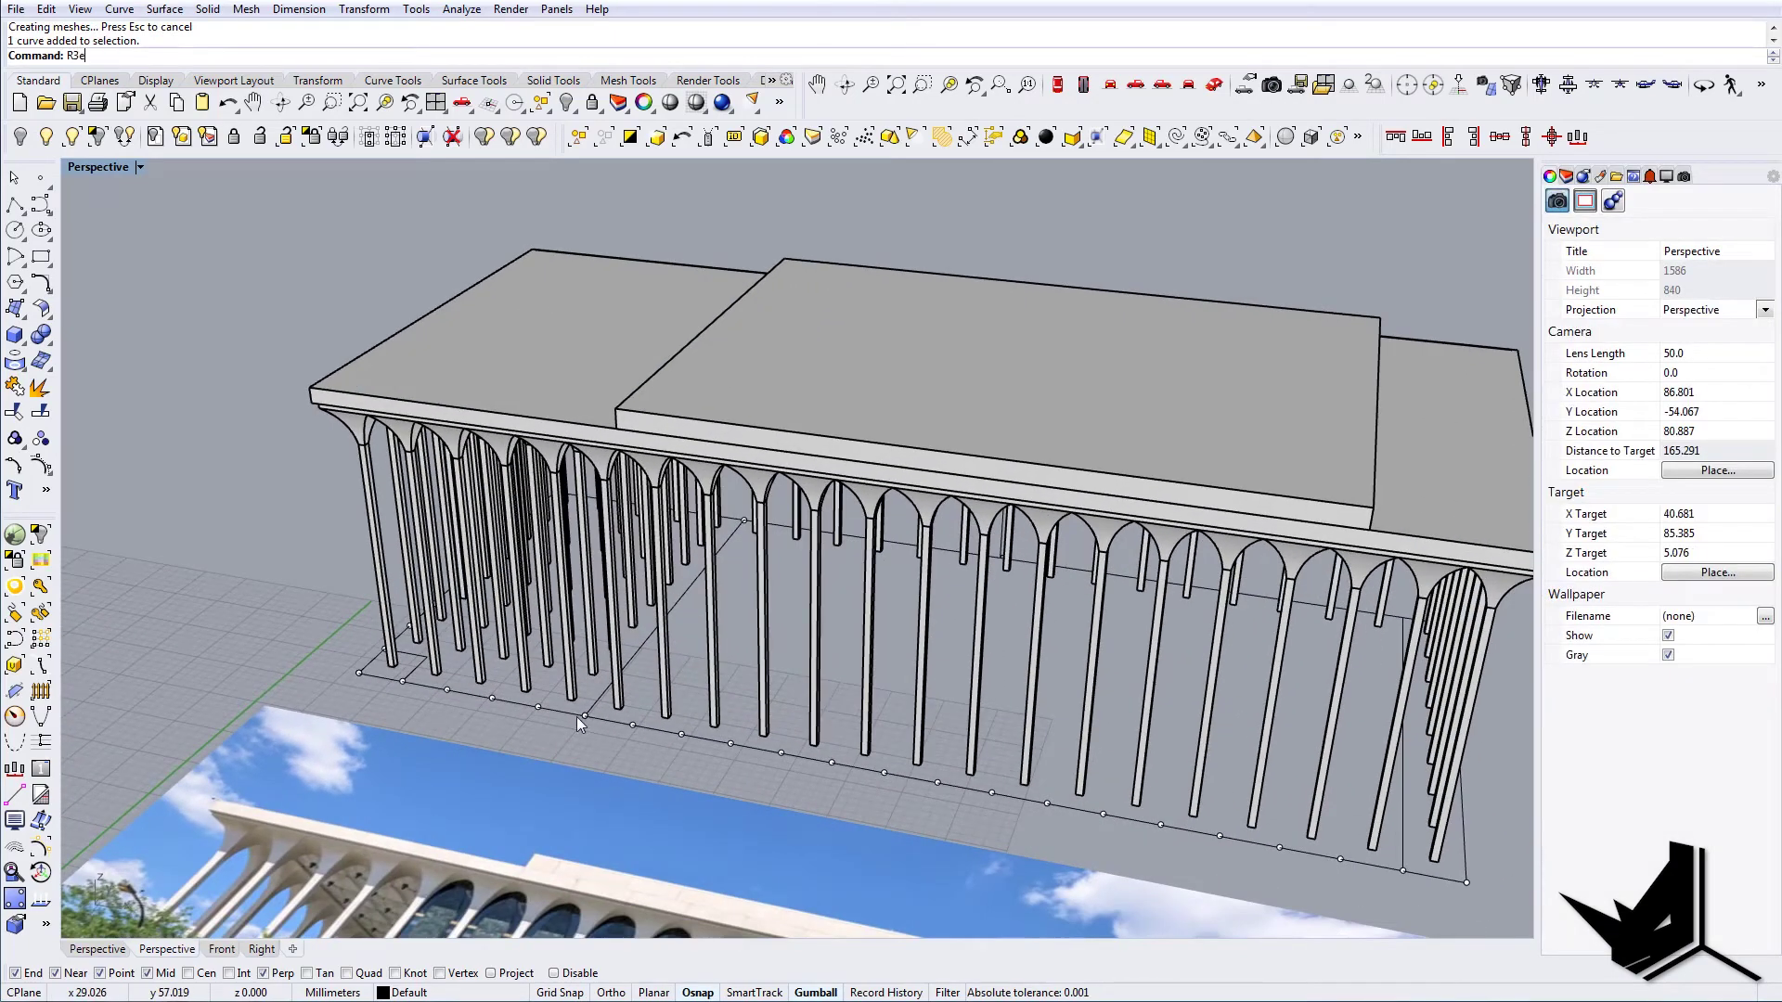
pyautogui.press('Return')
pyautogui.write('Rectangle')
pyautogui.press('Return')
pyautogui.click(587, 718)
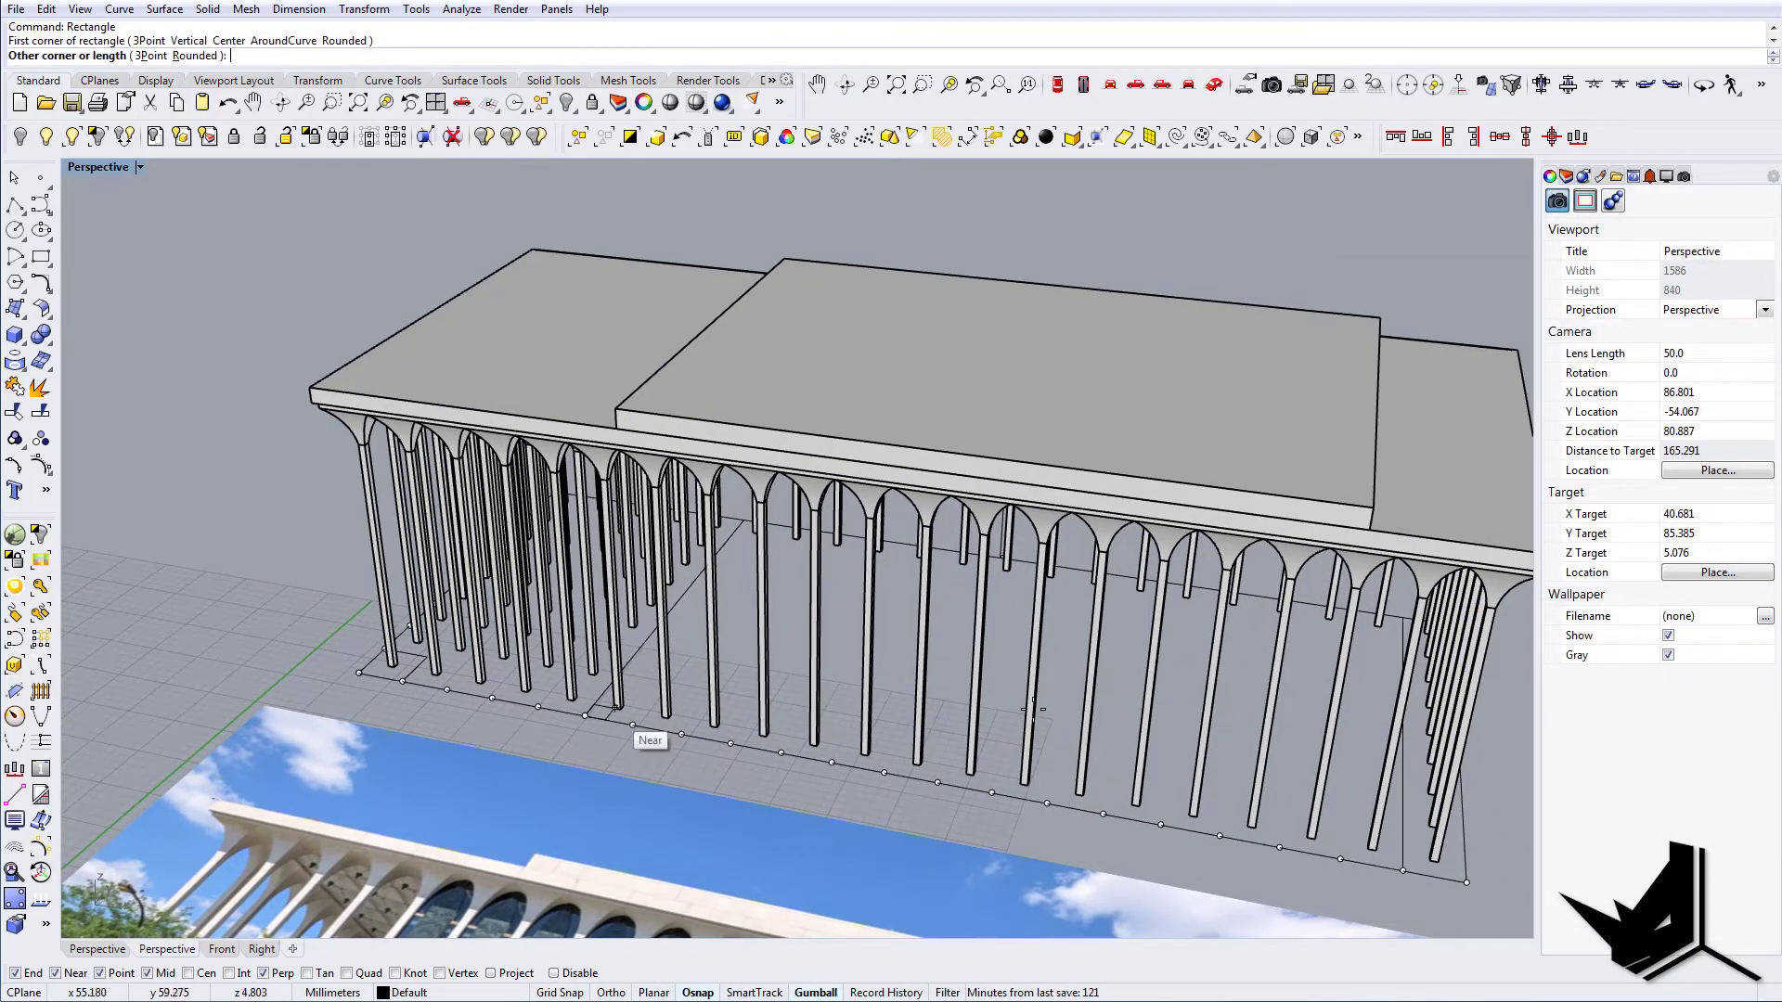
pyautogui.moveTo(1151, 727); pyautogui.dragTo(991, 685, button='right')
pyautogui.moveTo(1437, 742); pyautogui.dragTo(1296, 644, button='right')
pyautogui.scroll(8, 1296, 644)
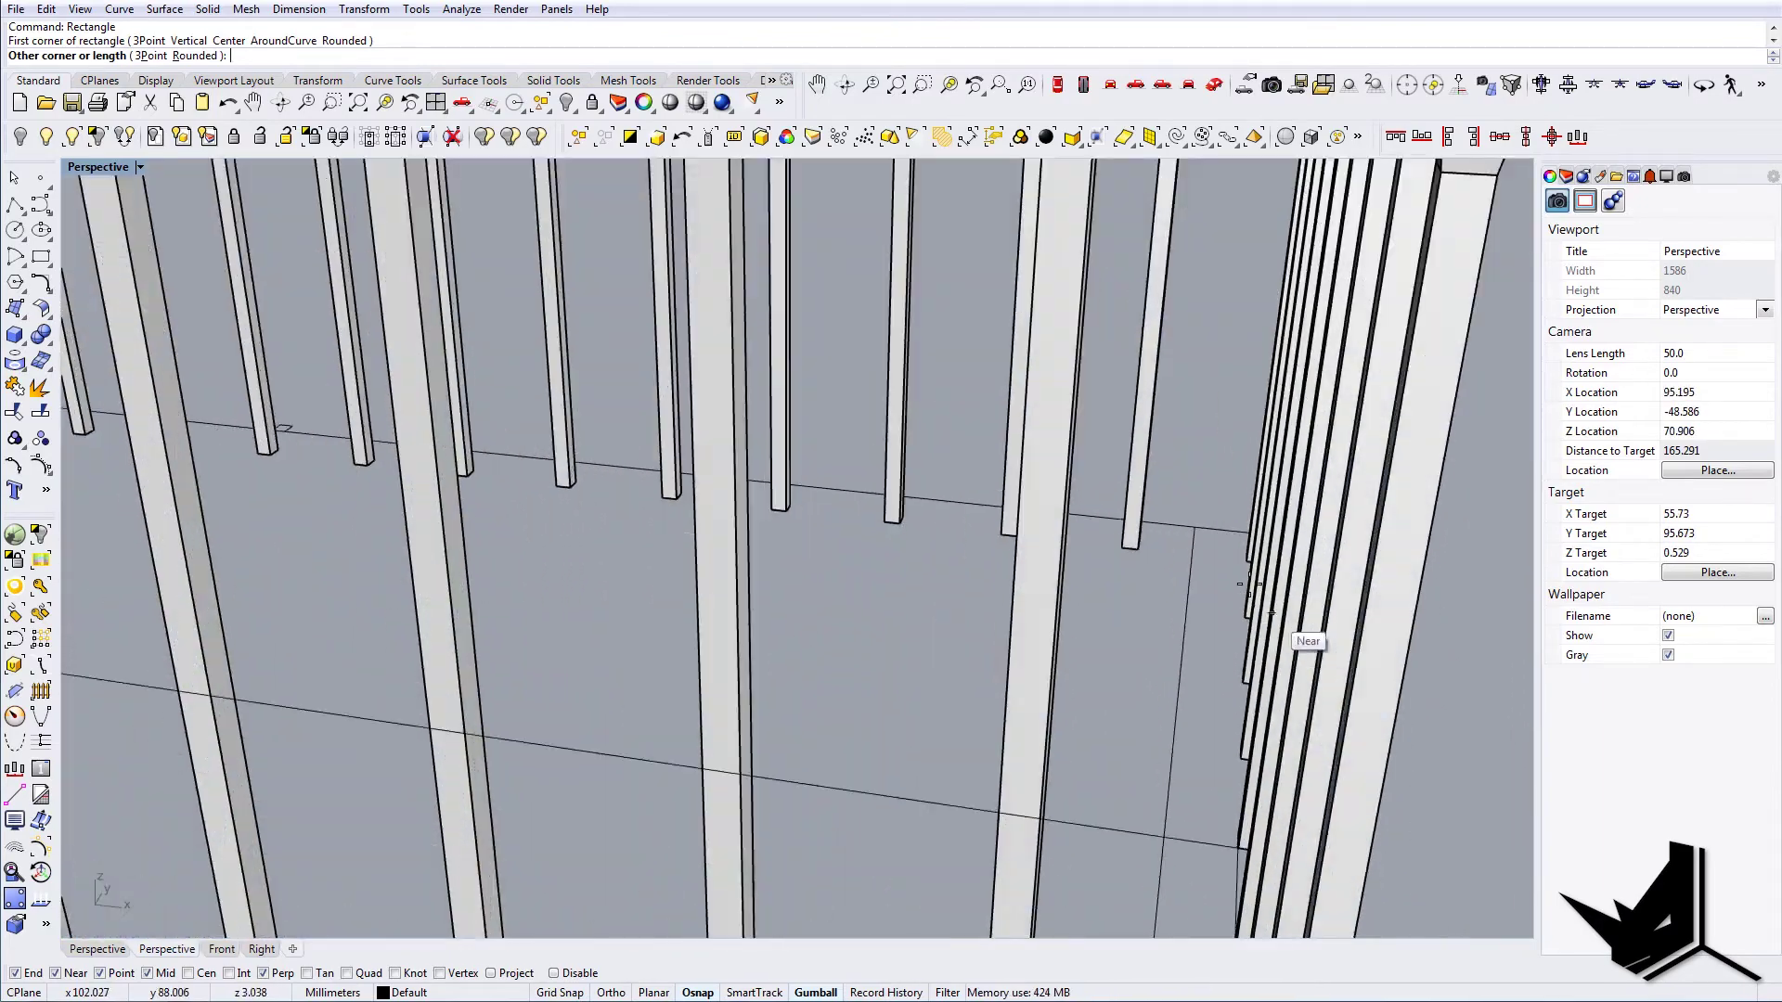
pyautogui.click(1194, 528)
pyautogui.click(1197, 554)
# Scale the ground rectangle across the building's width about its short side's midpoint so it sits inside the colonnade
pyautogui.click(1245, 594)
pyautogui.scroll(-8, 1246, 594)
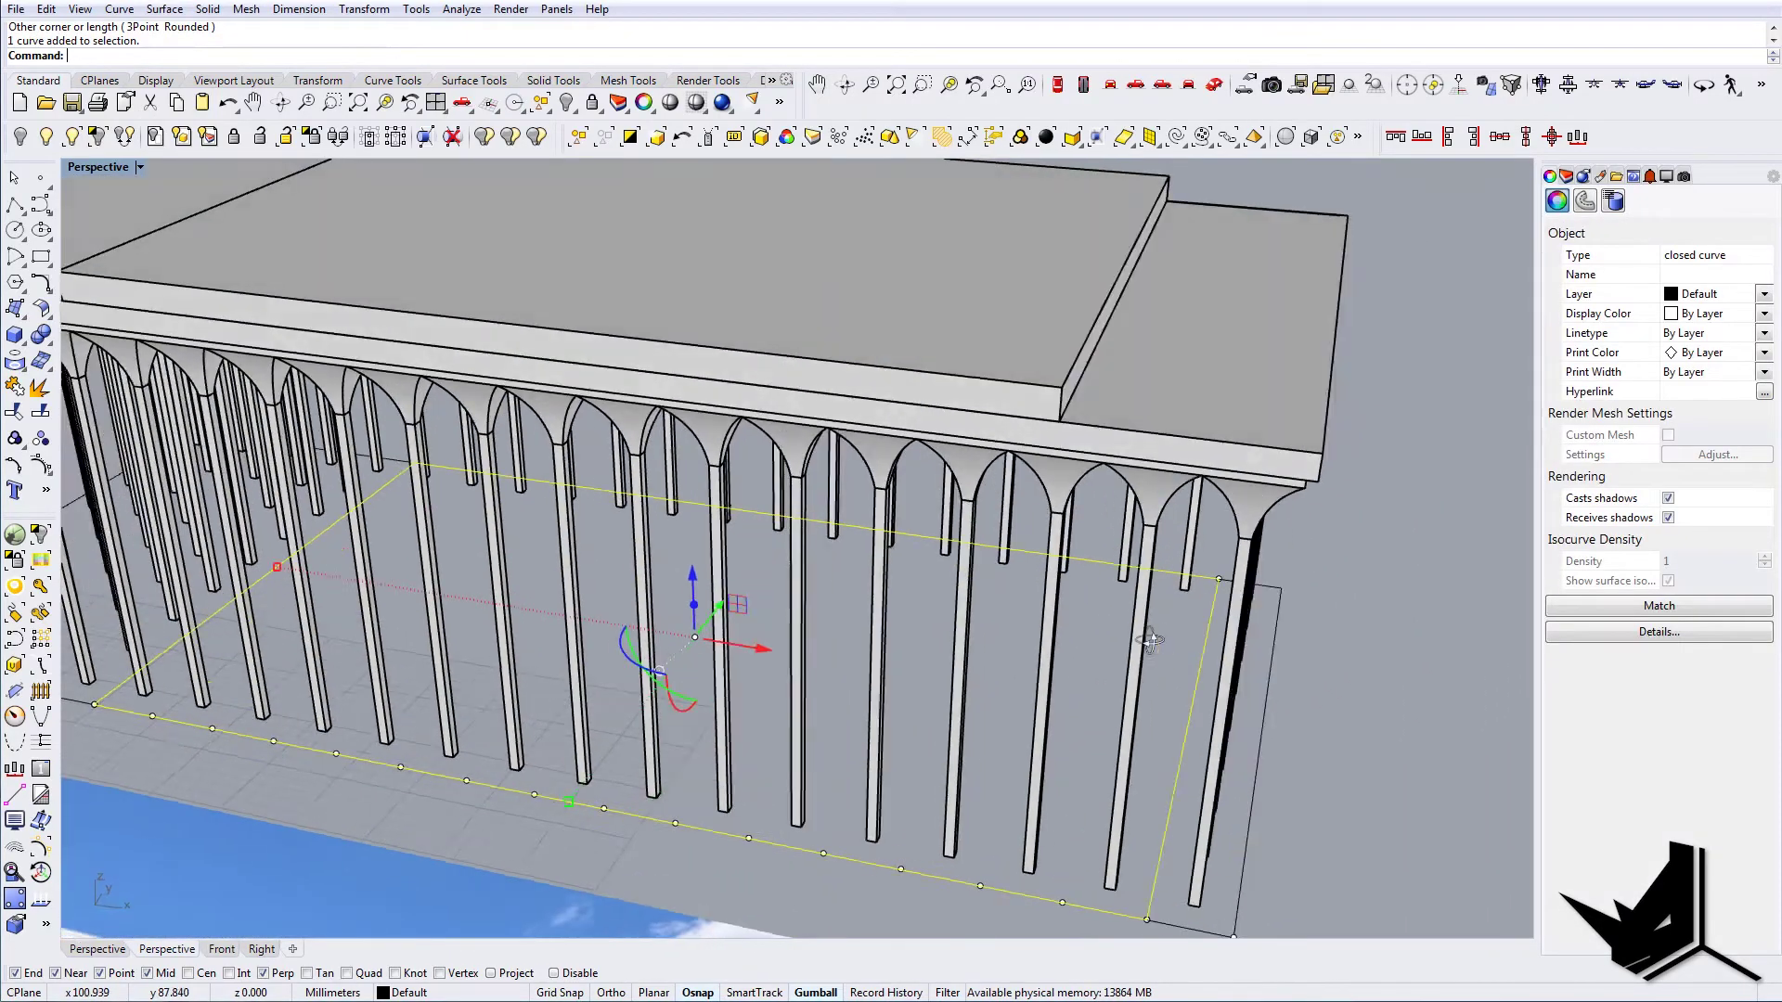
pyautogui.moveTo(1155, 634); pyautogui.dragTo(888, 655, button='right')
pyautogui.write('SC')
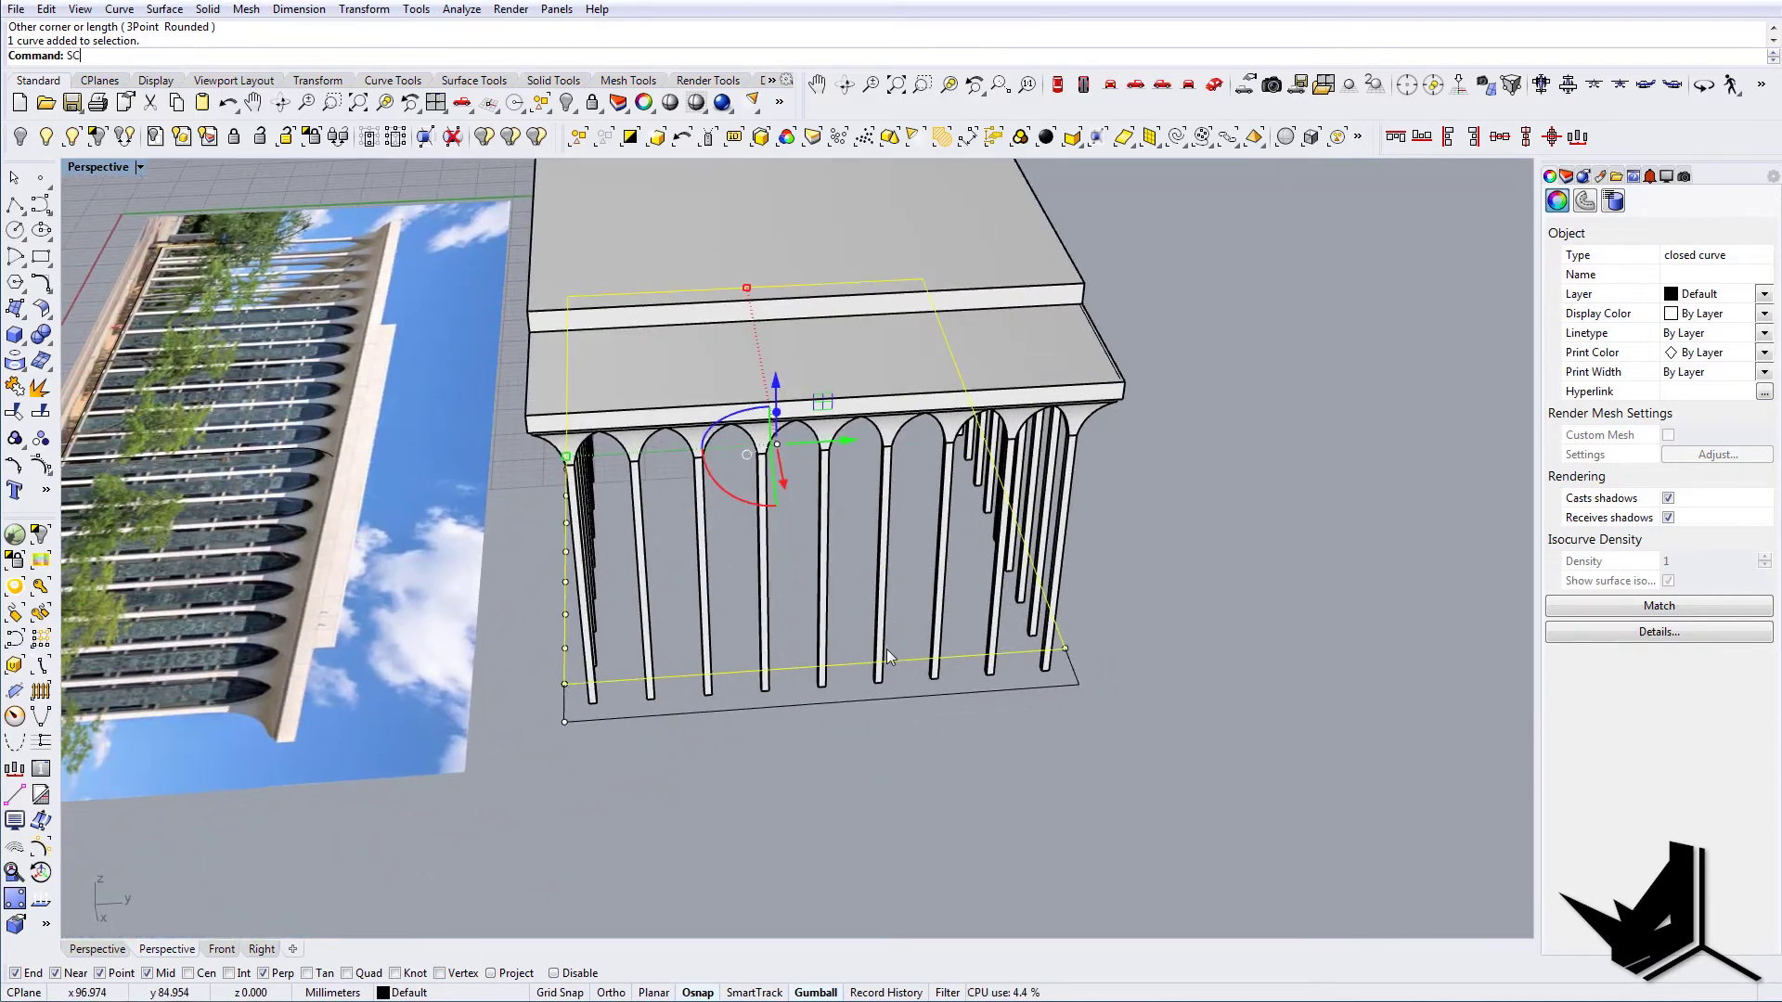
pyautogui.write('1')
pyautogui.press('Return')
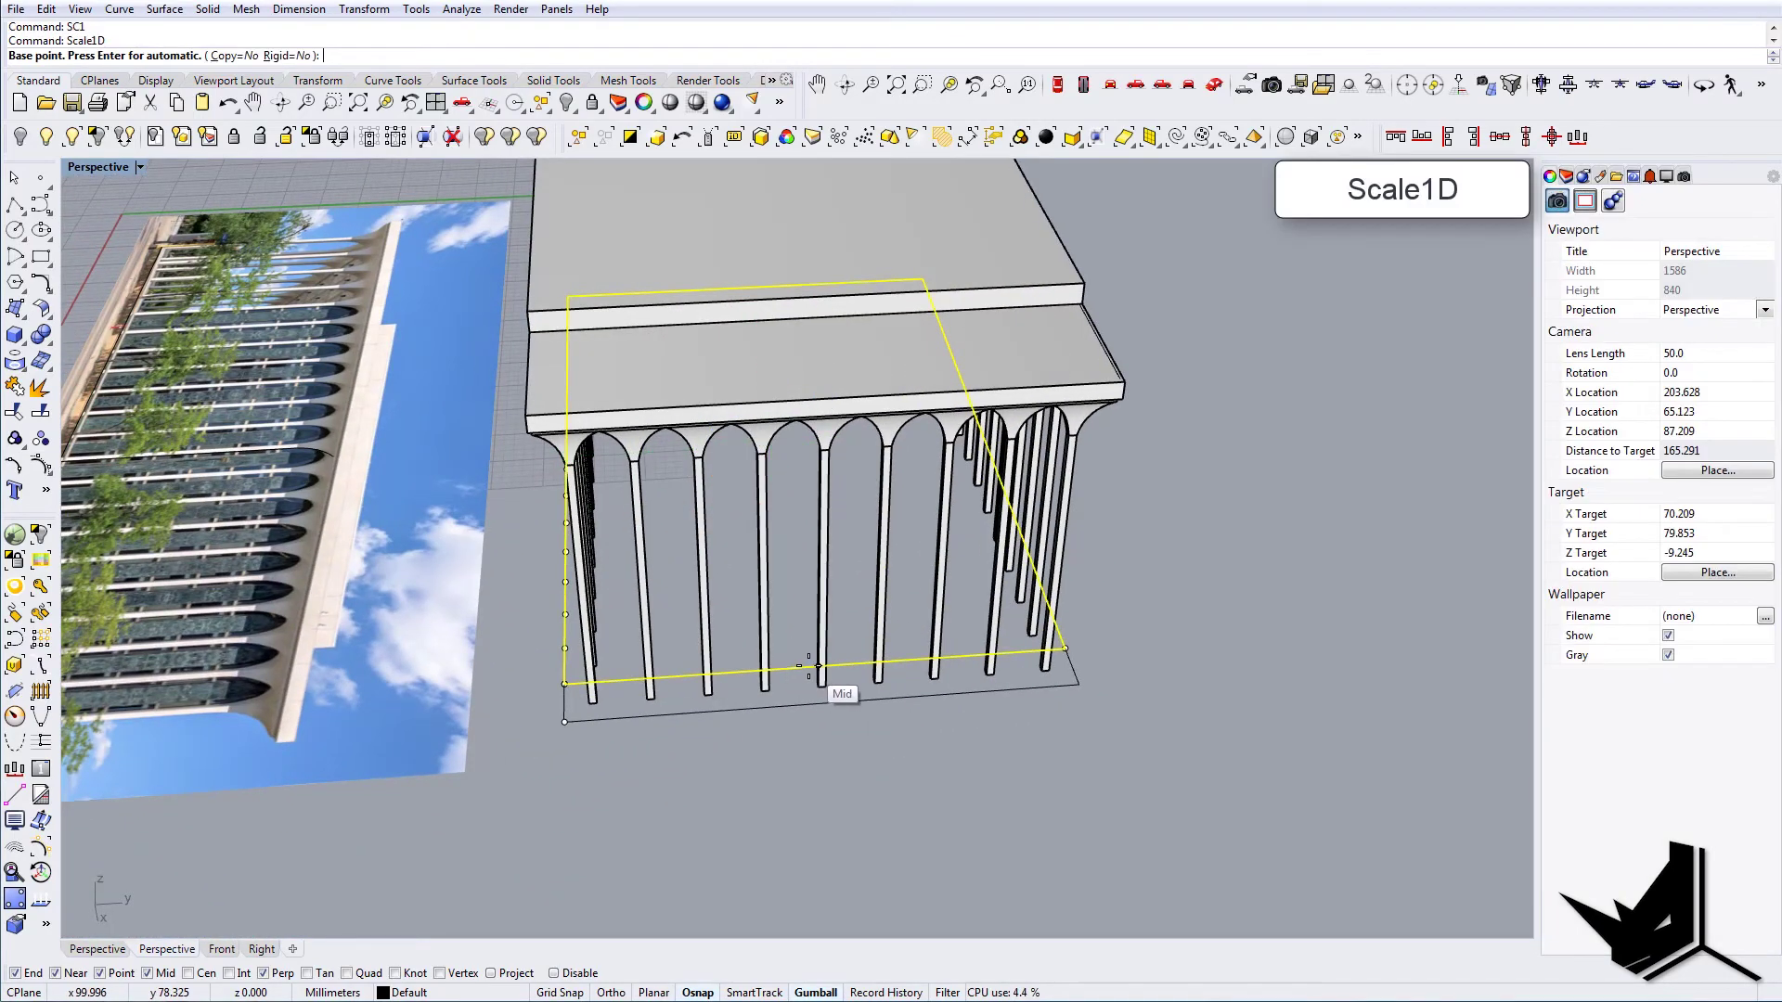
pyautogui.scroll(2, 817, 667)
pyautogui.scroll(2, 817, 667)
pyautogui.click(924, 666)
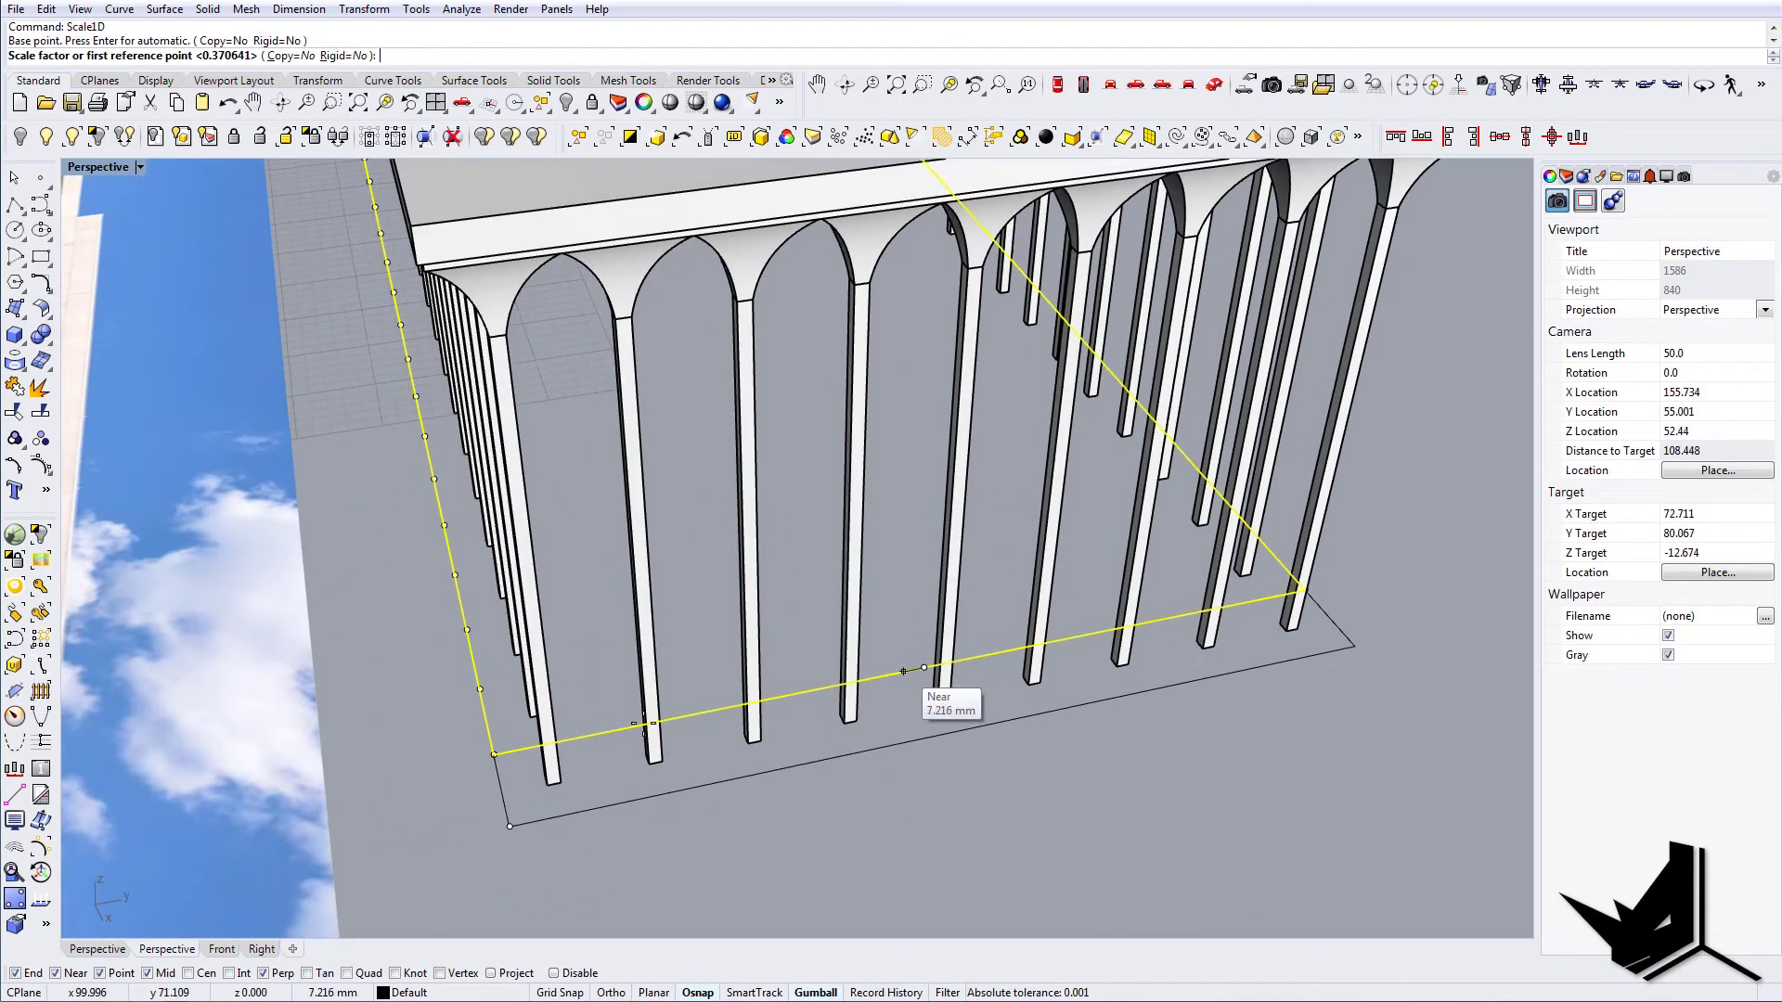
pyautogui.click(492, 754)
pyautogui.scroll(-3, 492, 754)
pyautogui.moveTo(577, 780); pyautogui.dragTo(1001, 711, button='right')
pyautogui.scroll(-4, 1001, 711)
pyautogui.click(1011, 835)
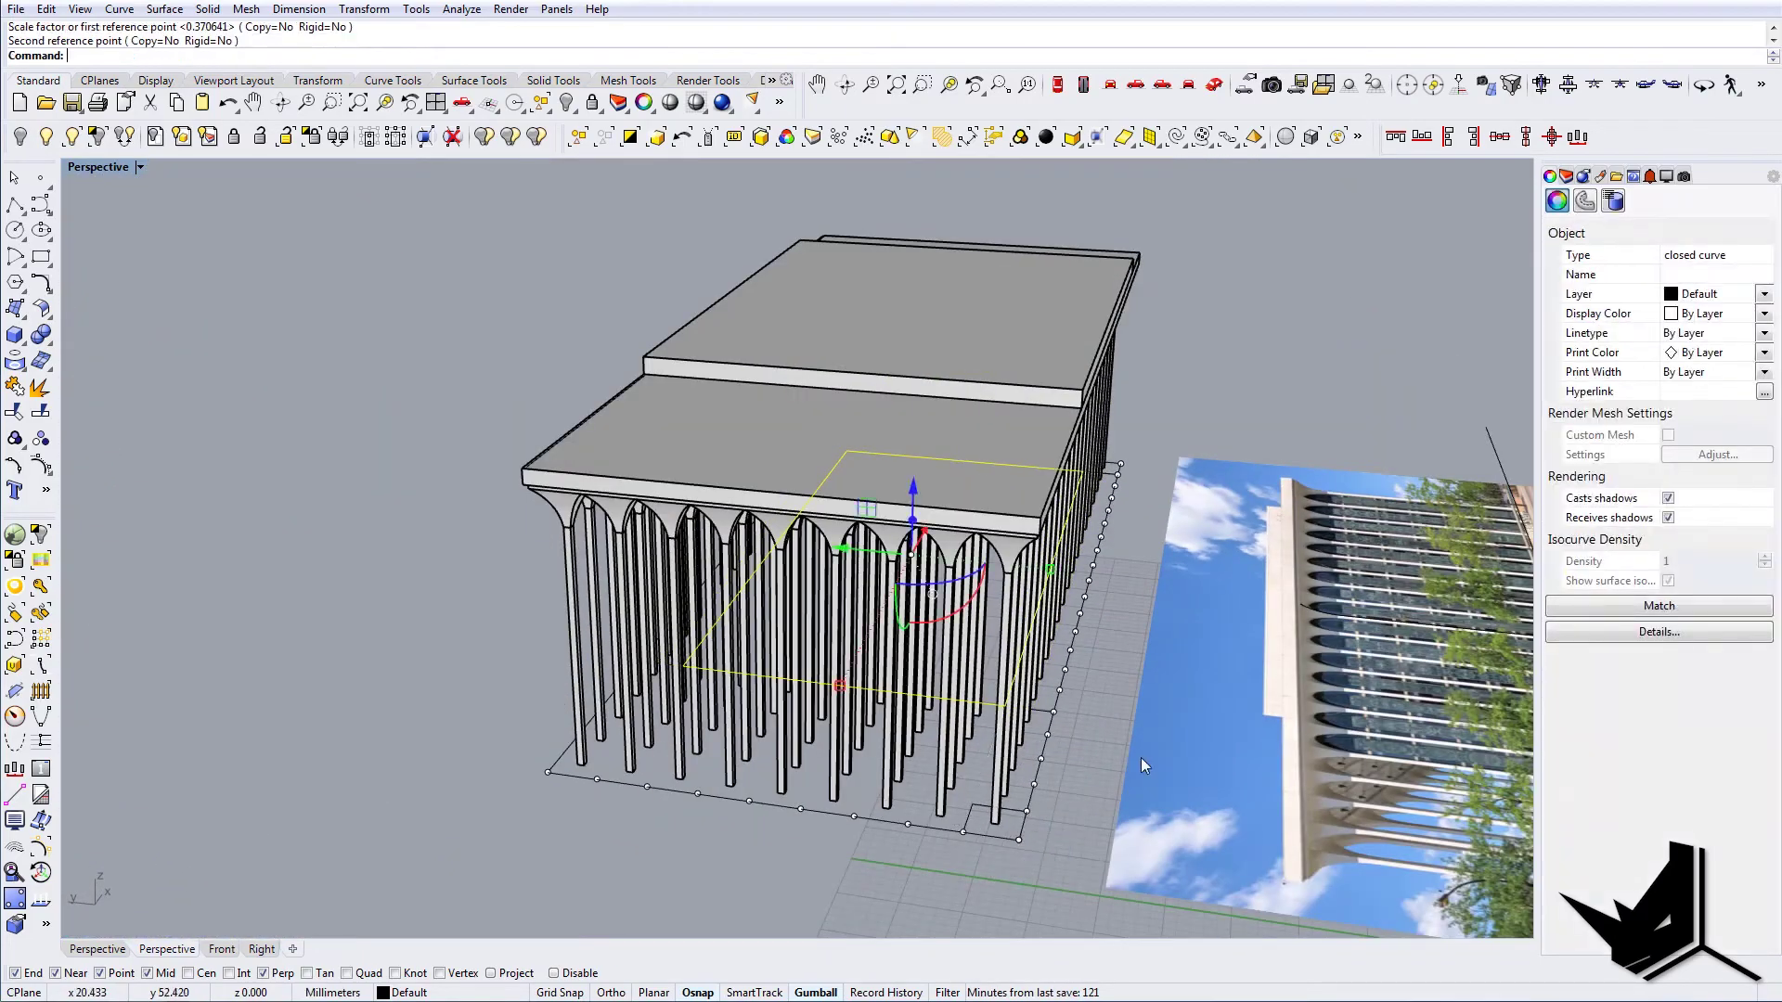
# Extrude the inner rectangle 27.503 mm upward to the top of the column heads to form the building's walls
pyautogui.scroll(3, 970, 666)
pyautogui.moveTo(1139, 757); pyautogui.dragTo(998, 570, button='right')
pyautogui.scroll(6, 1190, 443)
pyautogui.write('ExtrudeCrv')
pyautogui.press('Return')
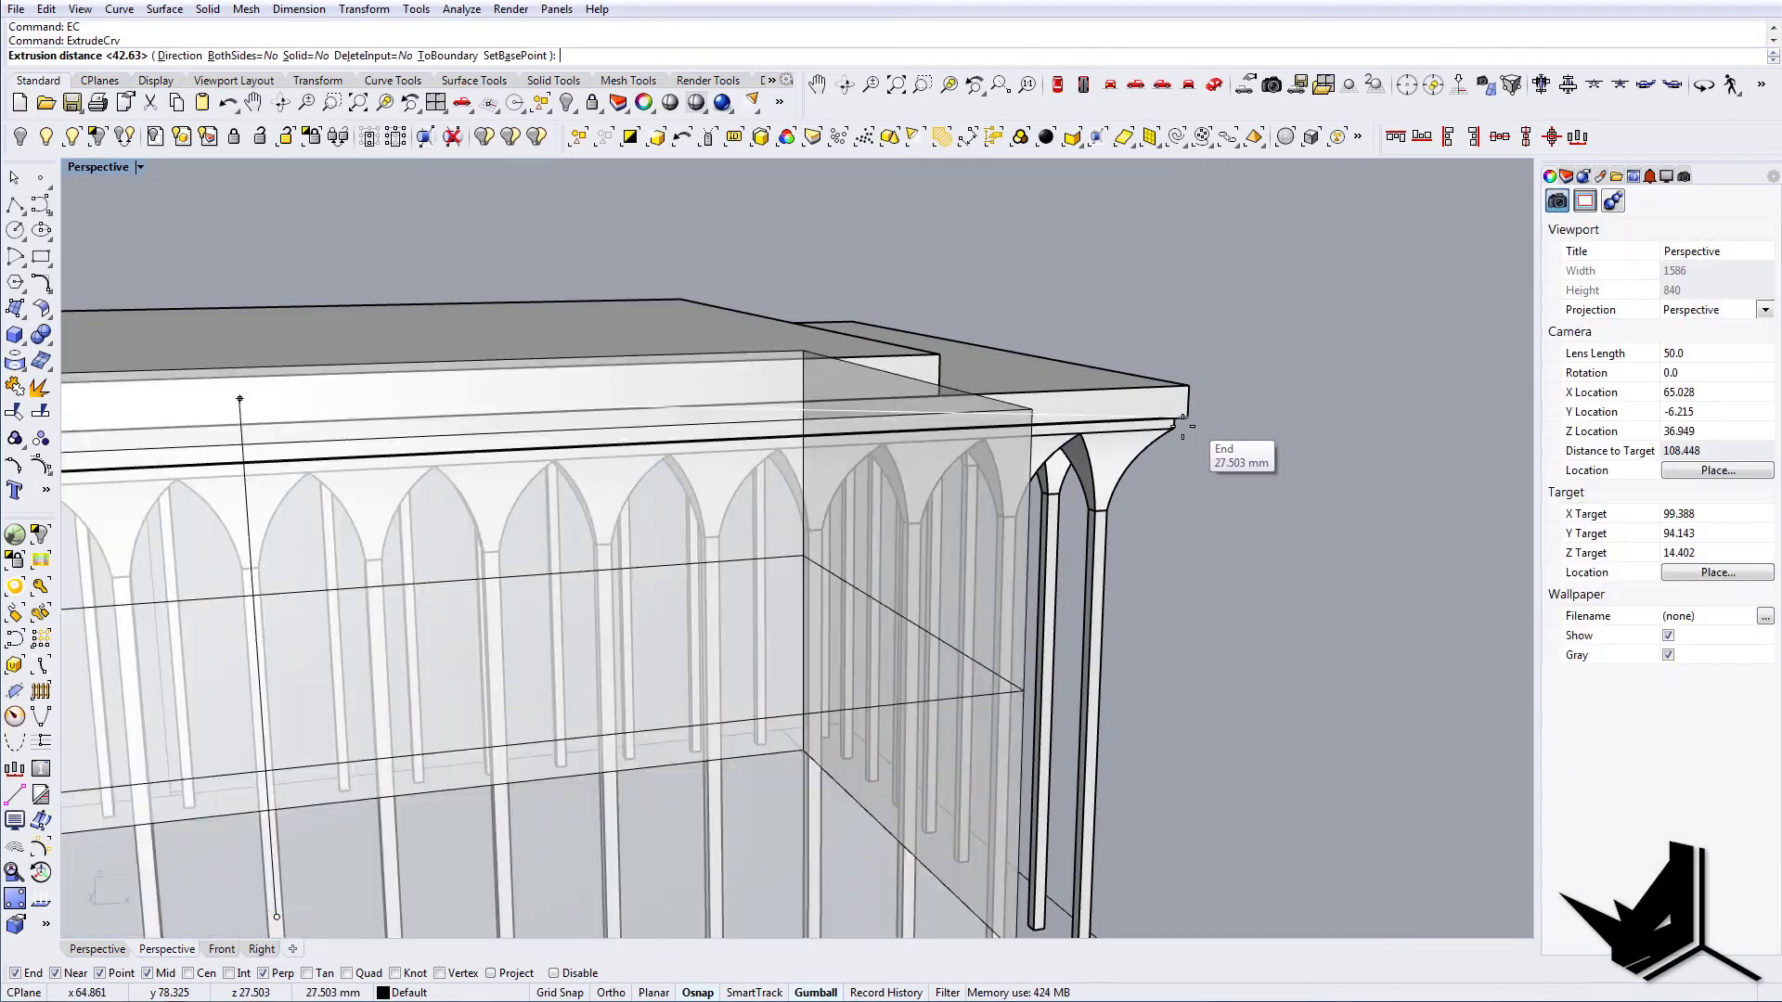
pyautogui.click(1179, 430)
# Scale the raised roof block inward across the building's width so it sits back from both long roof edges
pyautogui.moveTo(1179, 430); pyautogui.dragTo(925, 549, button='right')
pyautogui.scroll(-5, 1097, 538)
pyautogui.scroll(3, 918, 492)
pyautogui.click(921, 492)
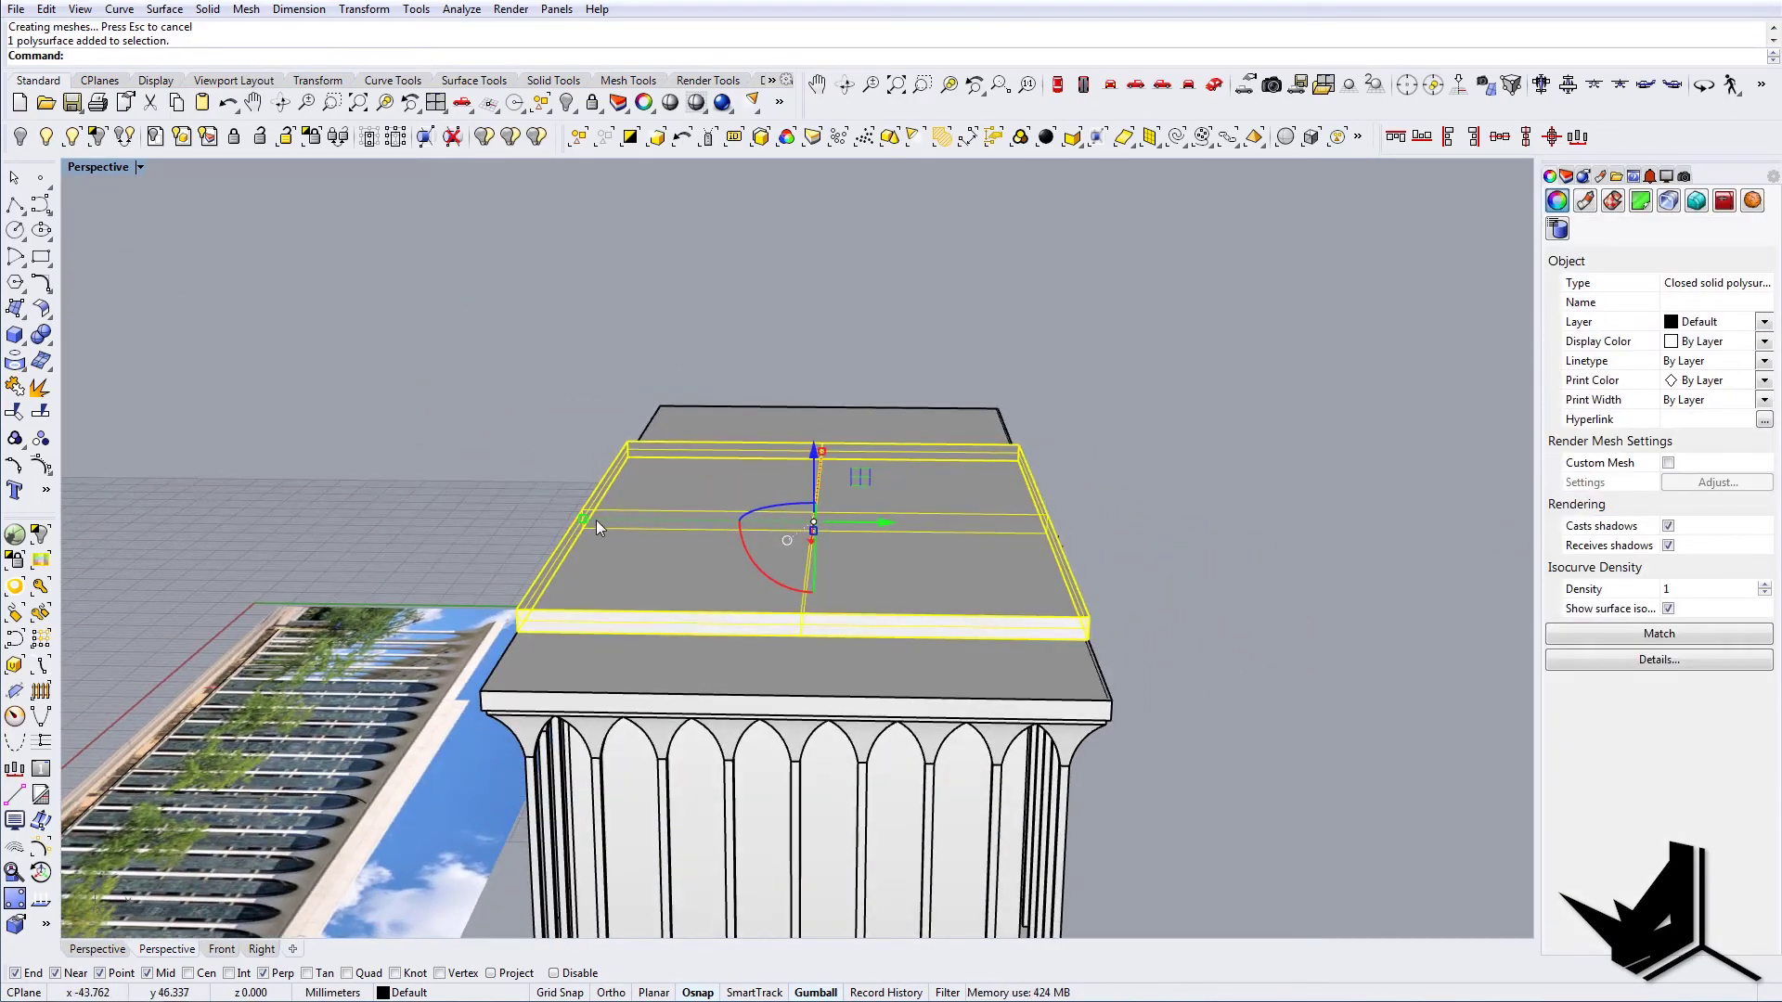
pyautogui.moveTo(585, 519); pyautogui.dragTo(615, 520)
# Scale the raised roof block vertically from its bottom corner with Scale1D to make it taller
pyautogui.moveTo(891, 568); pyautogui.dragTo(1266, 577, button='right')
pyautogui.write('SC')
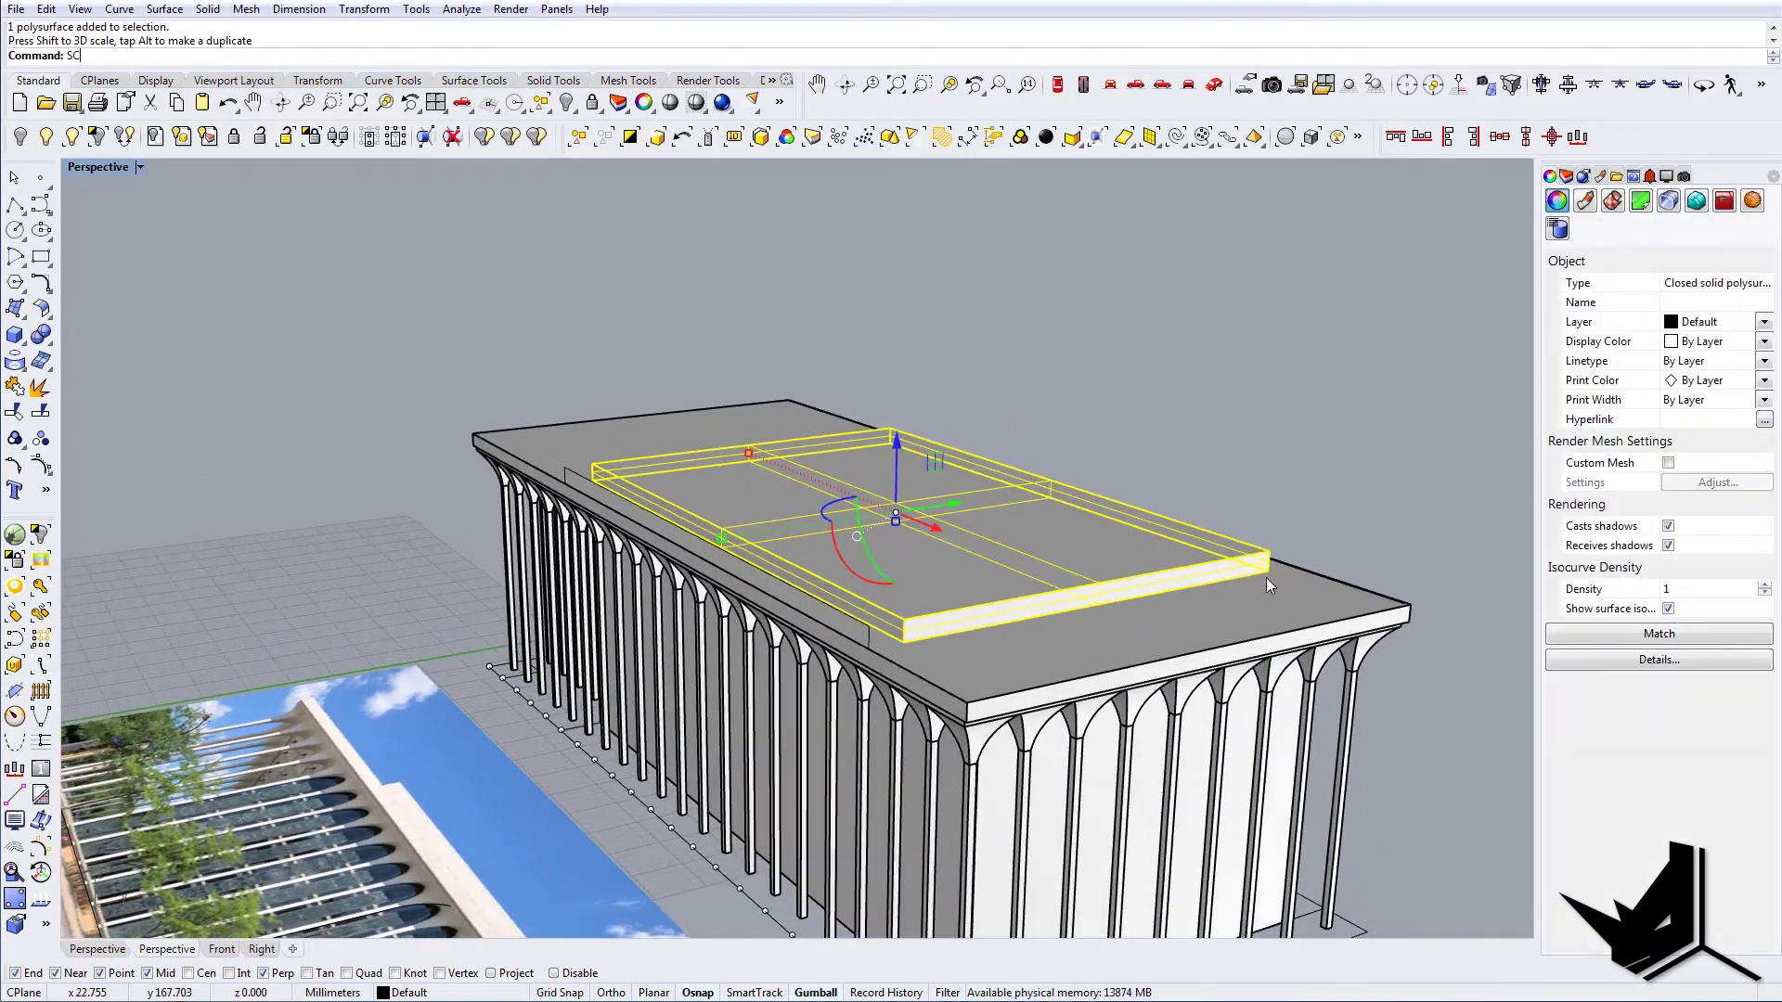
pyautogui.write('1')
pyautogui.press('Return')
pyautogui.click(1268, 573)
pyautogui.click(1270, 552)
pyautogui.click(1312, 529)
pyautogui.moveTo(1104, 520); pyautogui.dragTo(1429, 496, button='right')
pyautogui.scroll(-3, 1392, 505)
pyautogui.moveTo(1151, 594); pyautogui.dragTo(1076, 729, button='right')
pyautogui.scroll(-2, 1069, 634)
pyautogui.keyDown('shift'); pyautogui.moveTo(1077, 728); pyautogui.dragTo(1021, 640, button='right'); pyautogui.keyUp('shift')
pyautogui.scroll(6, 826, 568)
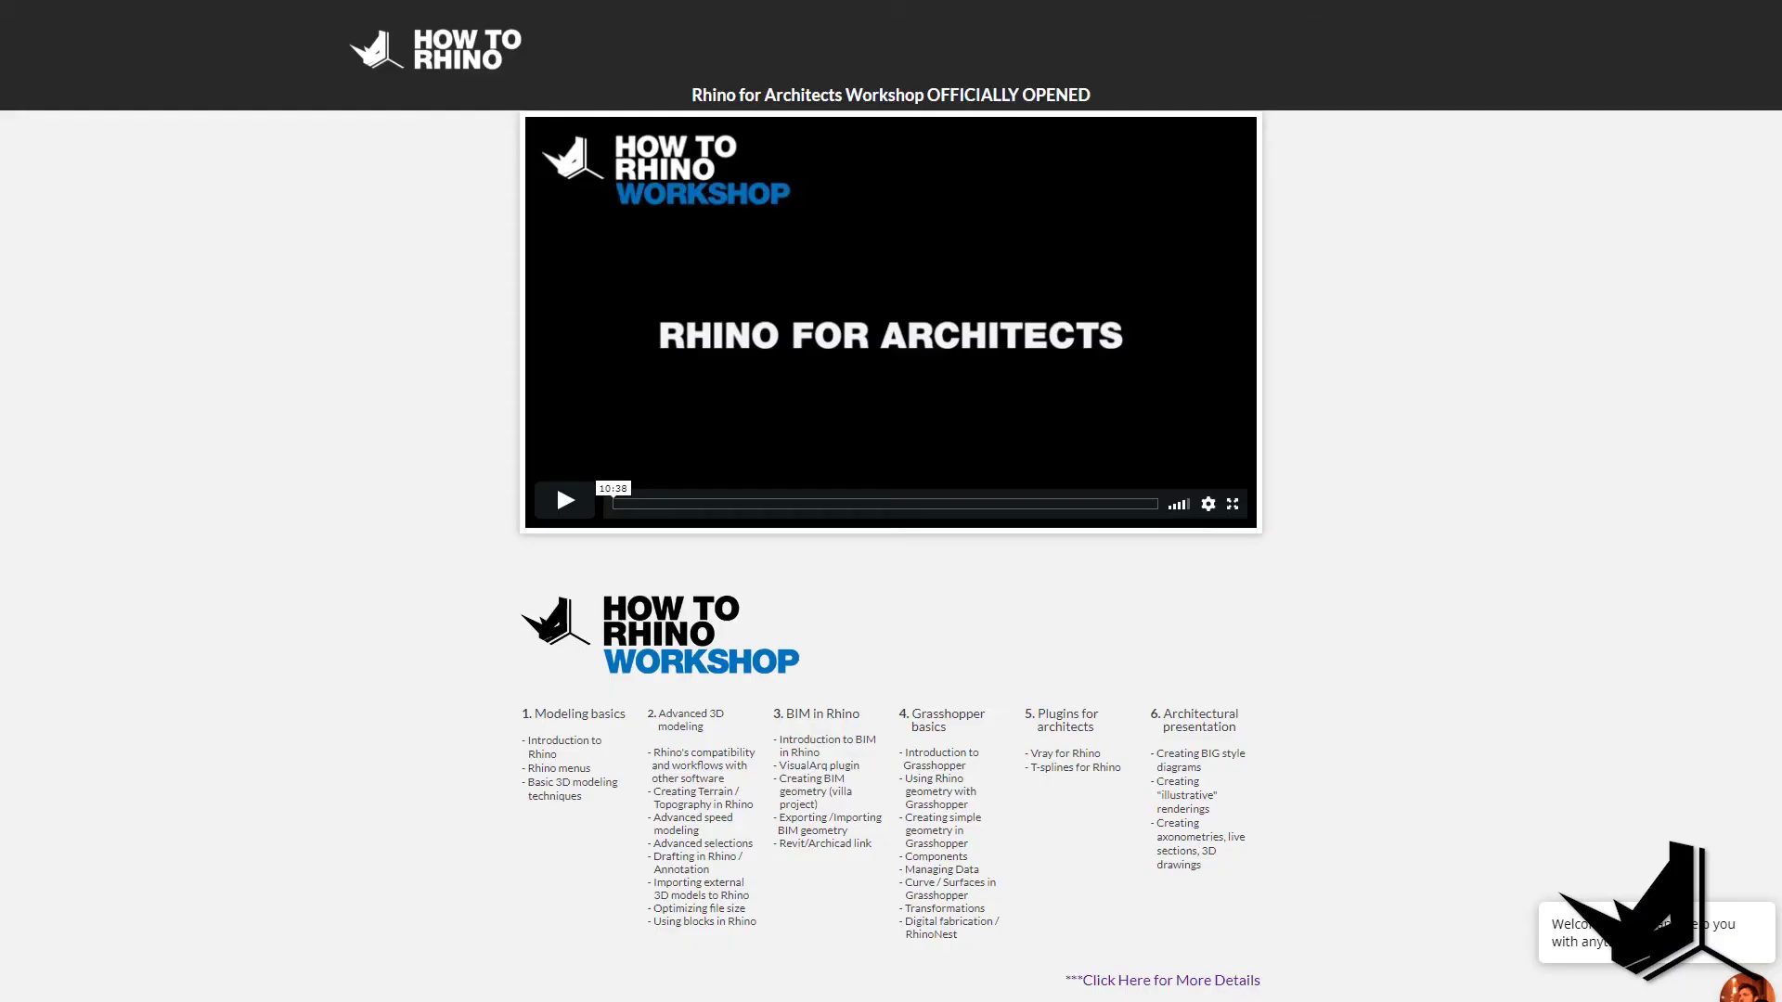
pyautogui.scroll(-3, 891, 501)
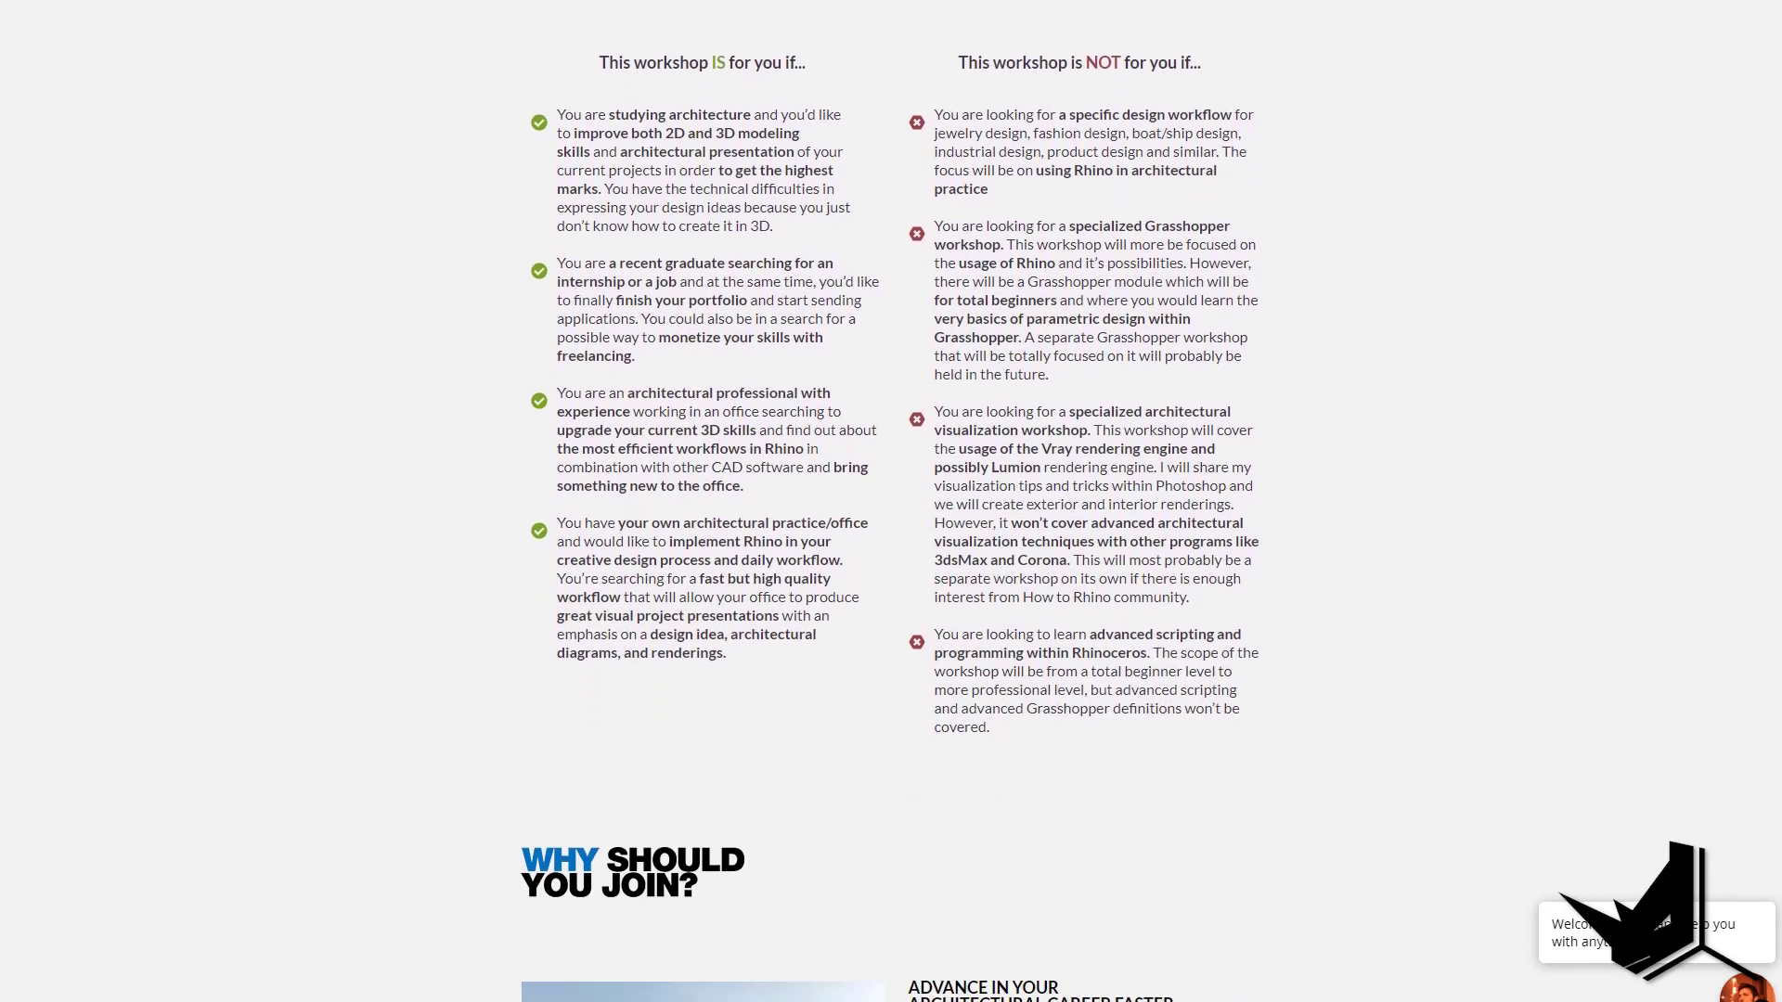
pyautogui.scroll(-3, 891, 501)
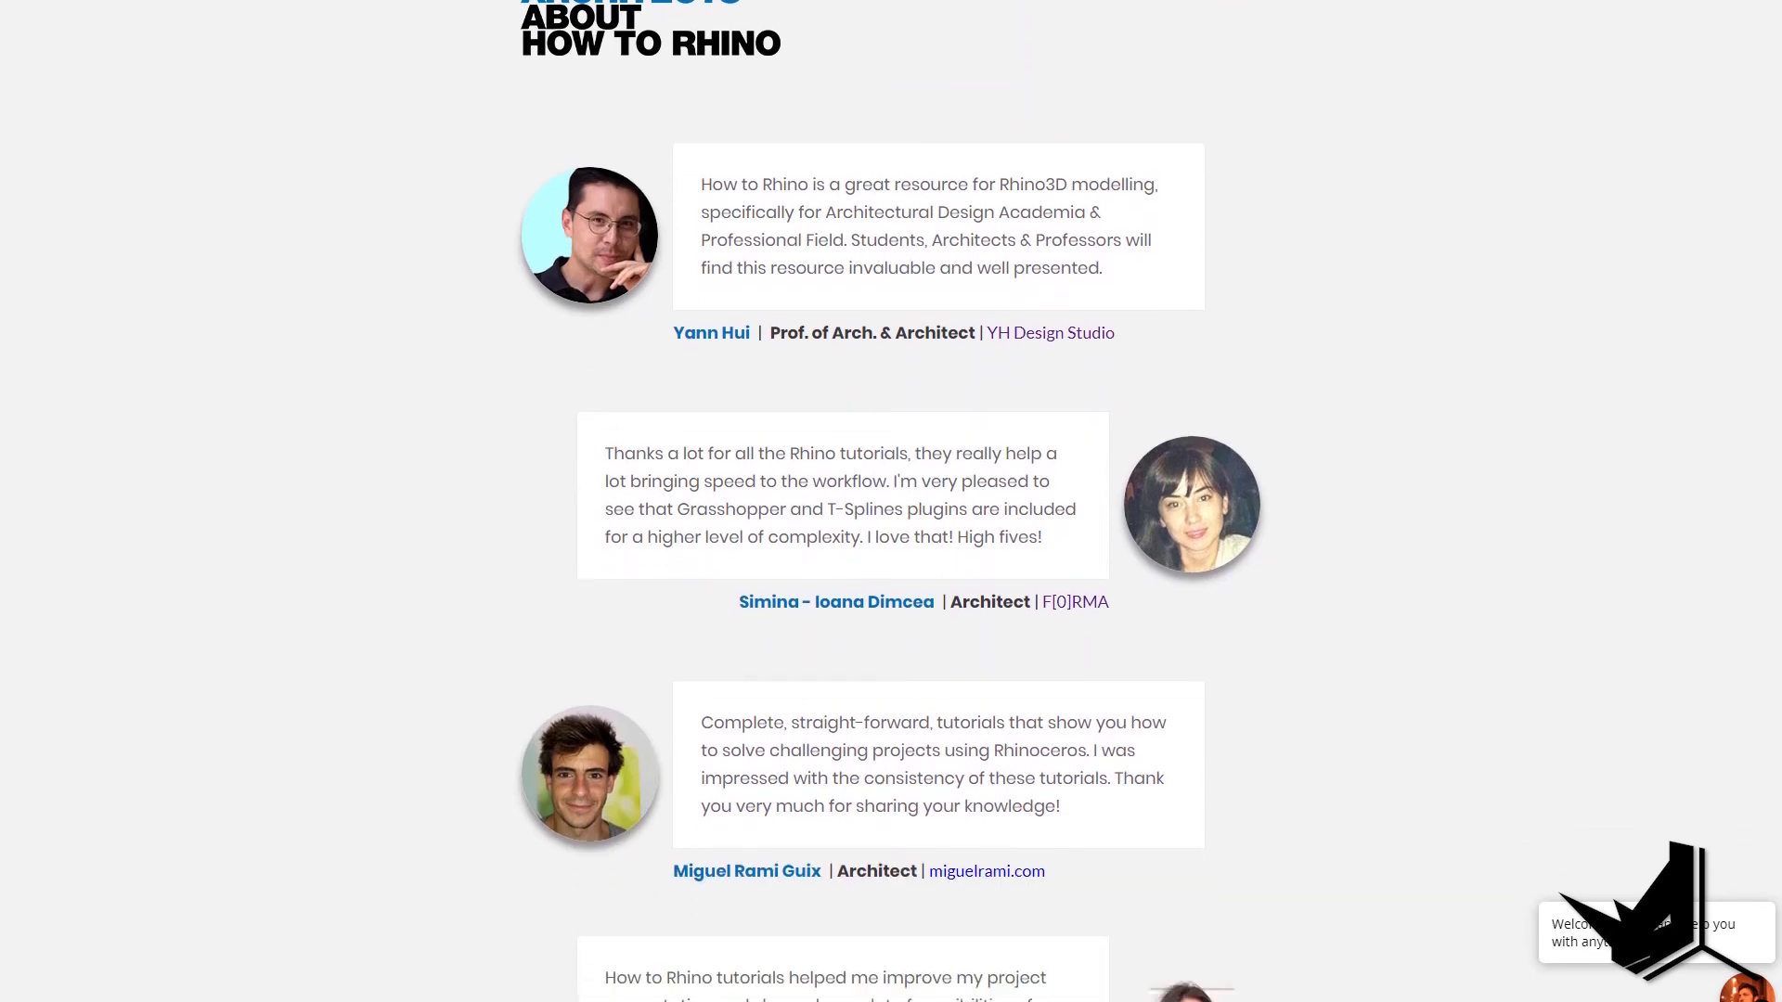
pyautogui.scroll(-7, 1561, 896)
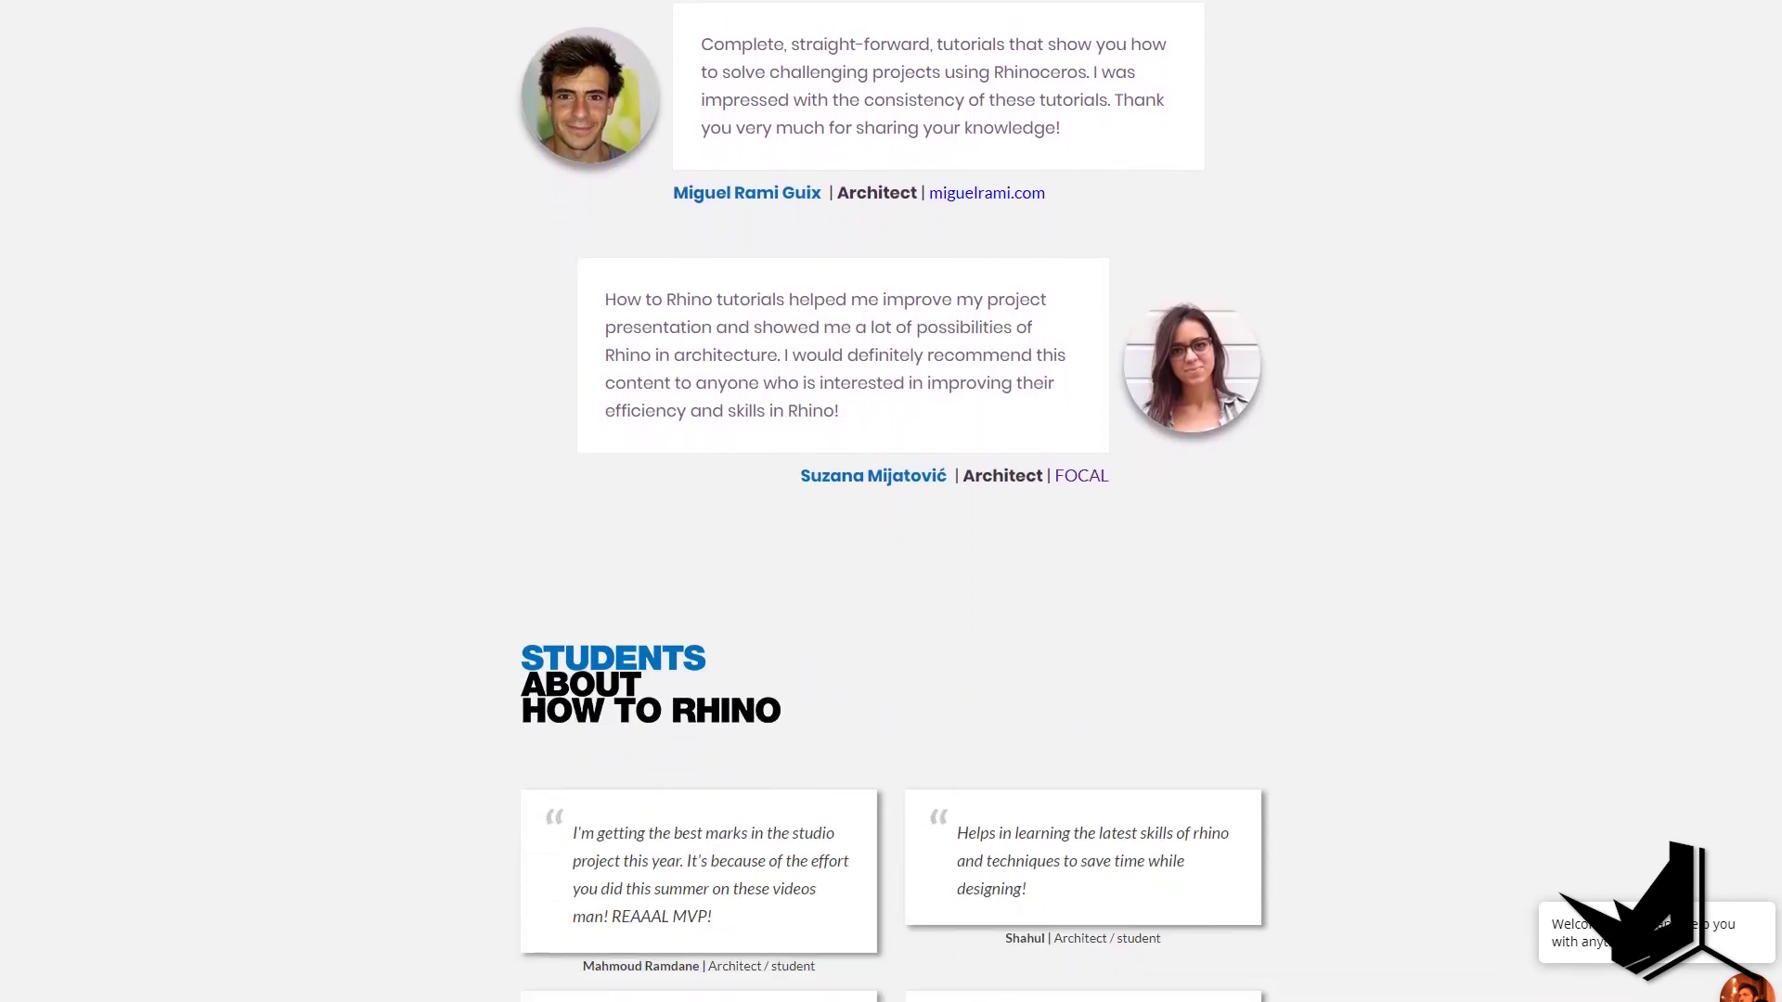
pyautogui.scroll(-10, 1561, 896)
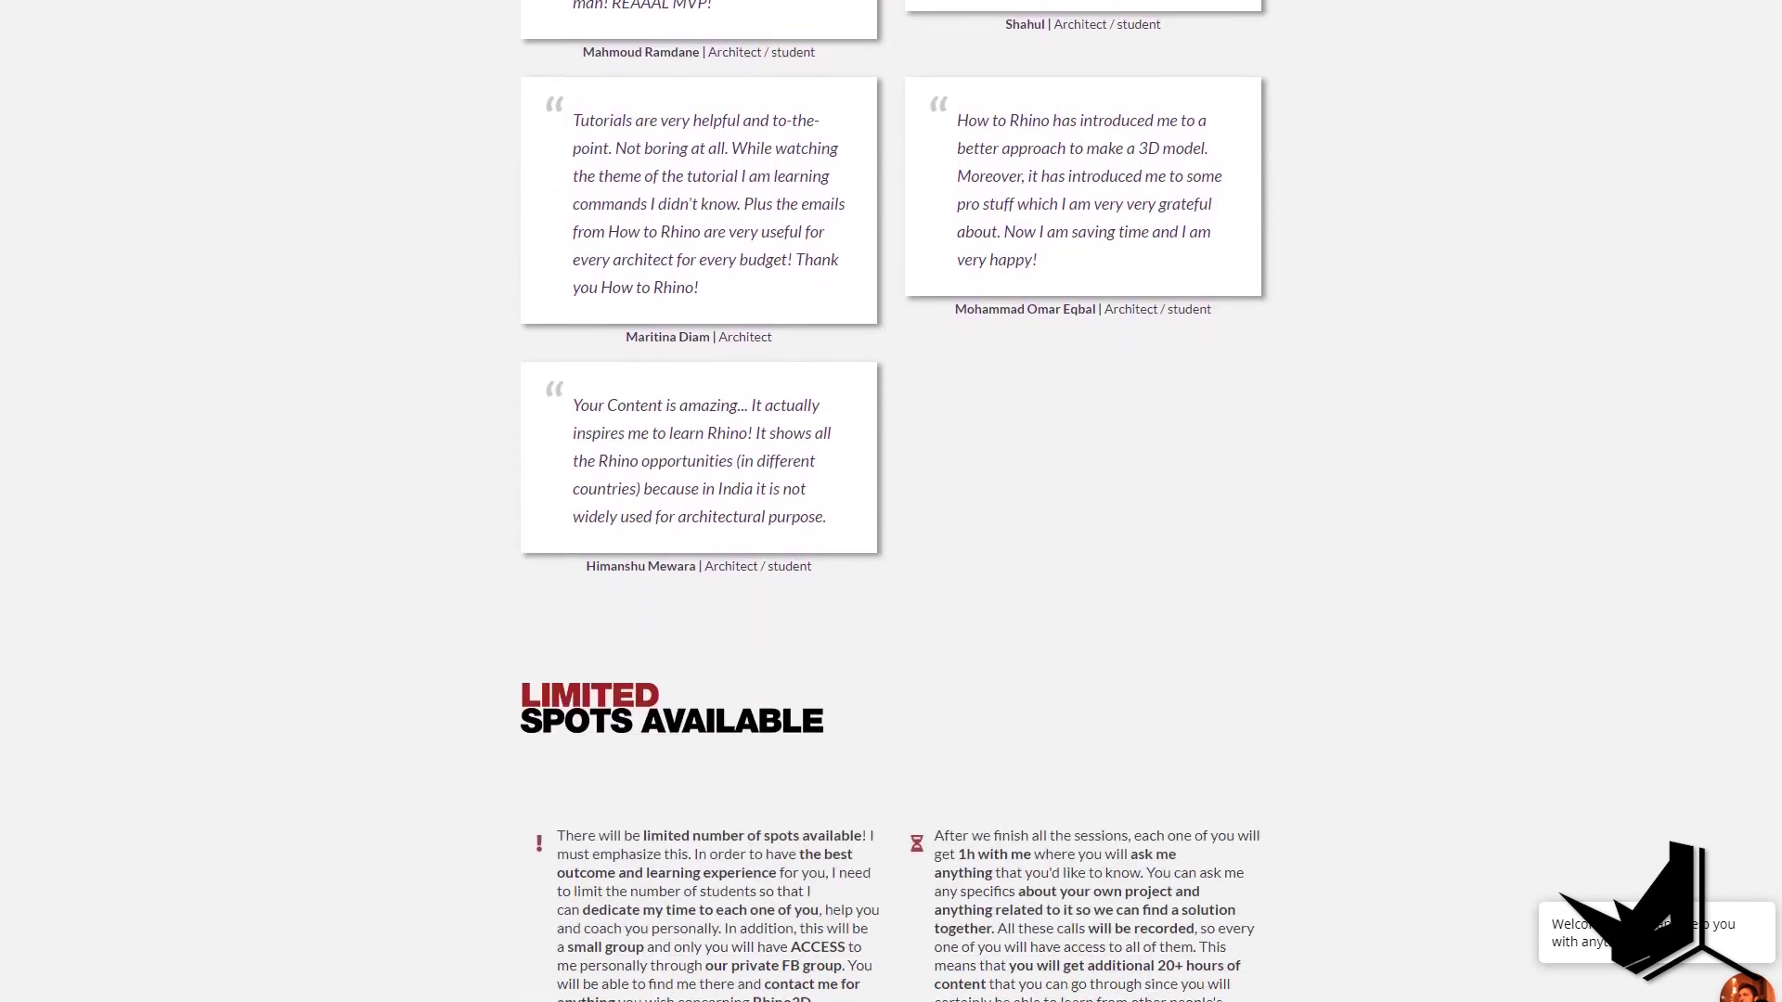